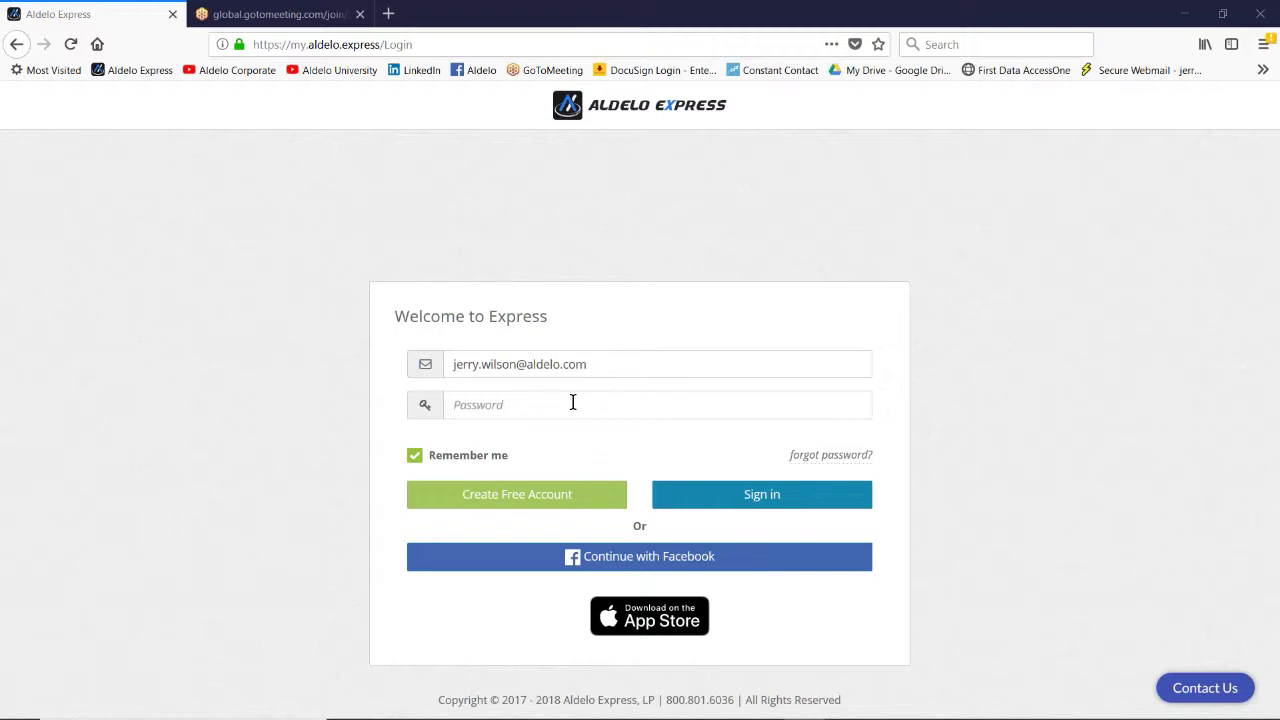
Step: Sign in to the Aldelo Express back office by entering the account password
{"action": "left_click", "coordinate": [540, 402]}
{"action": "type", "text": "****"}
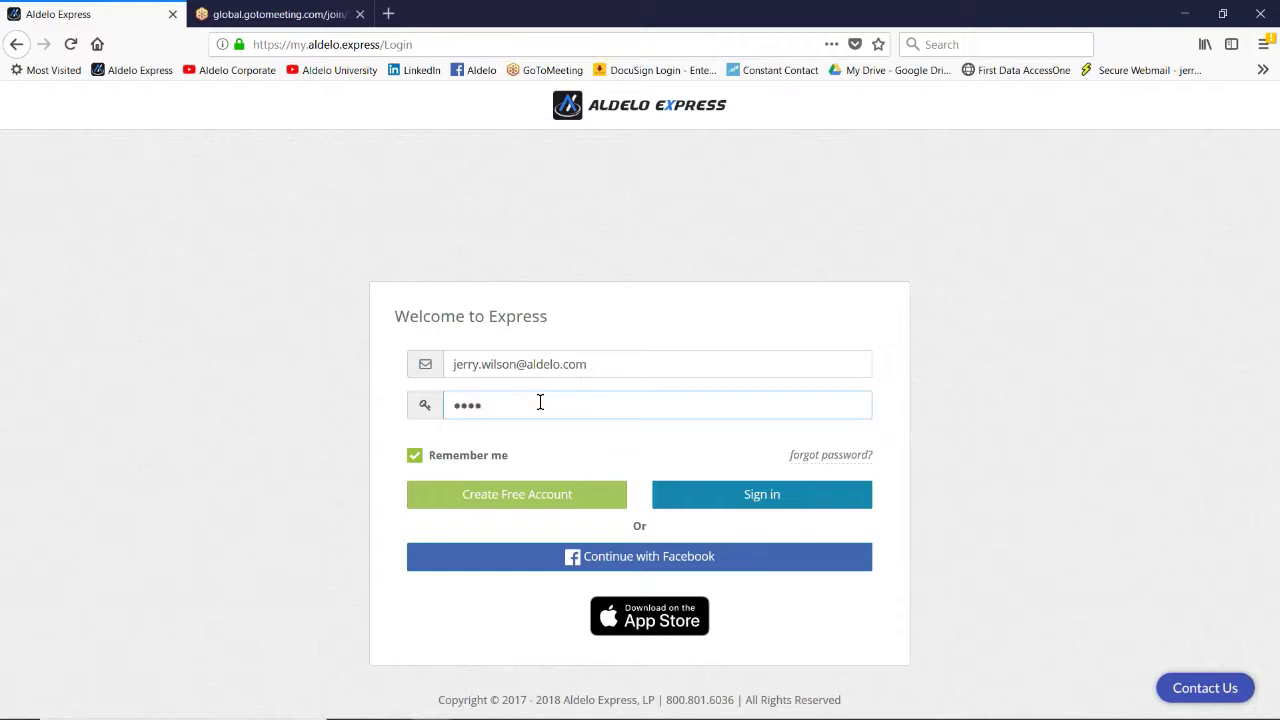
{"action": "key", "text": "Return"}
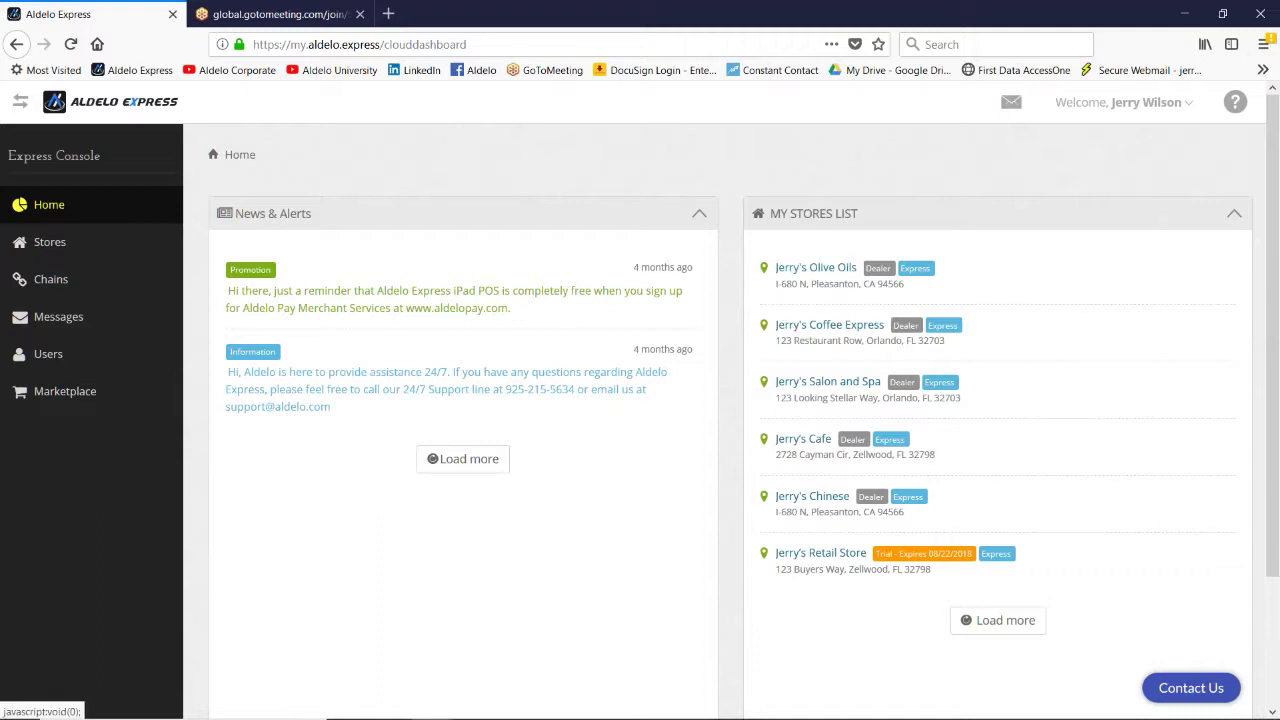
Step: From the Stores list, choose to manage Jerry's Olive Oils now, showing its sales dashboard
{"action": "left_click", "coordinate": [50, 242]}
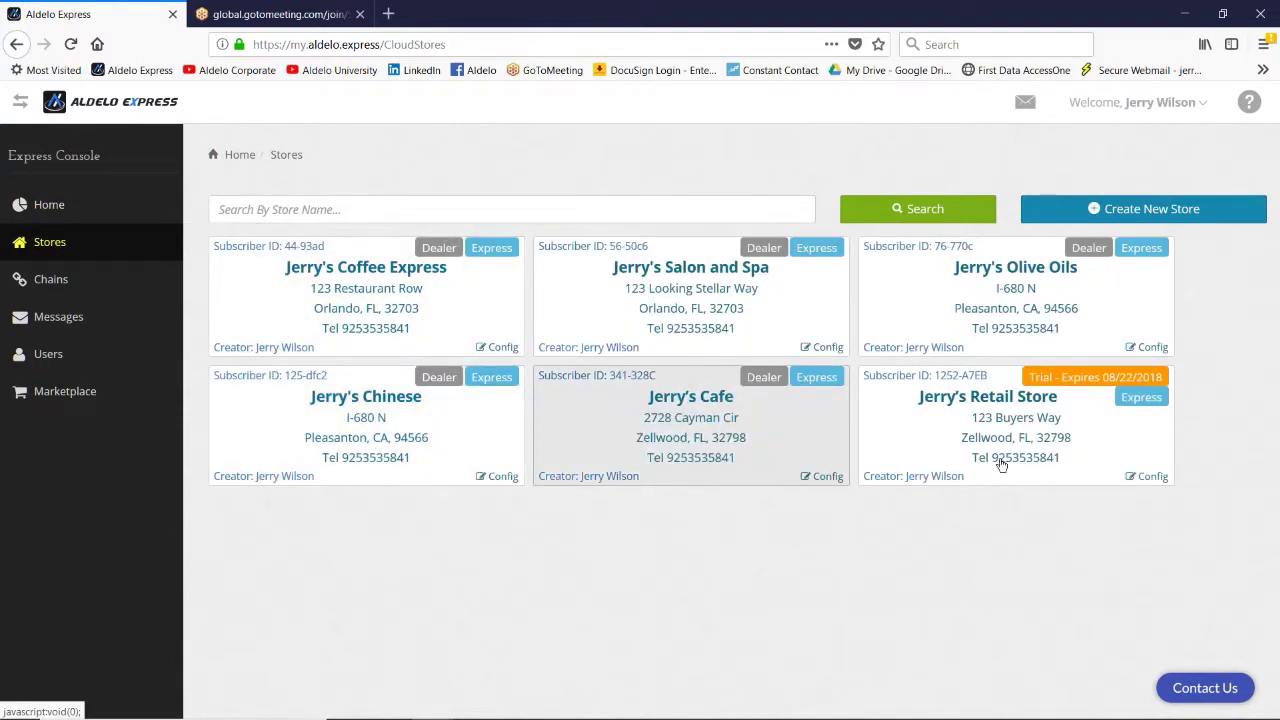
{"action": "left_click", "coordinate": [1014, 319]}
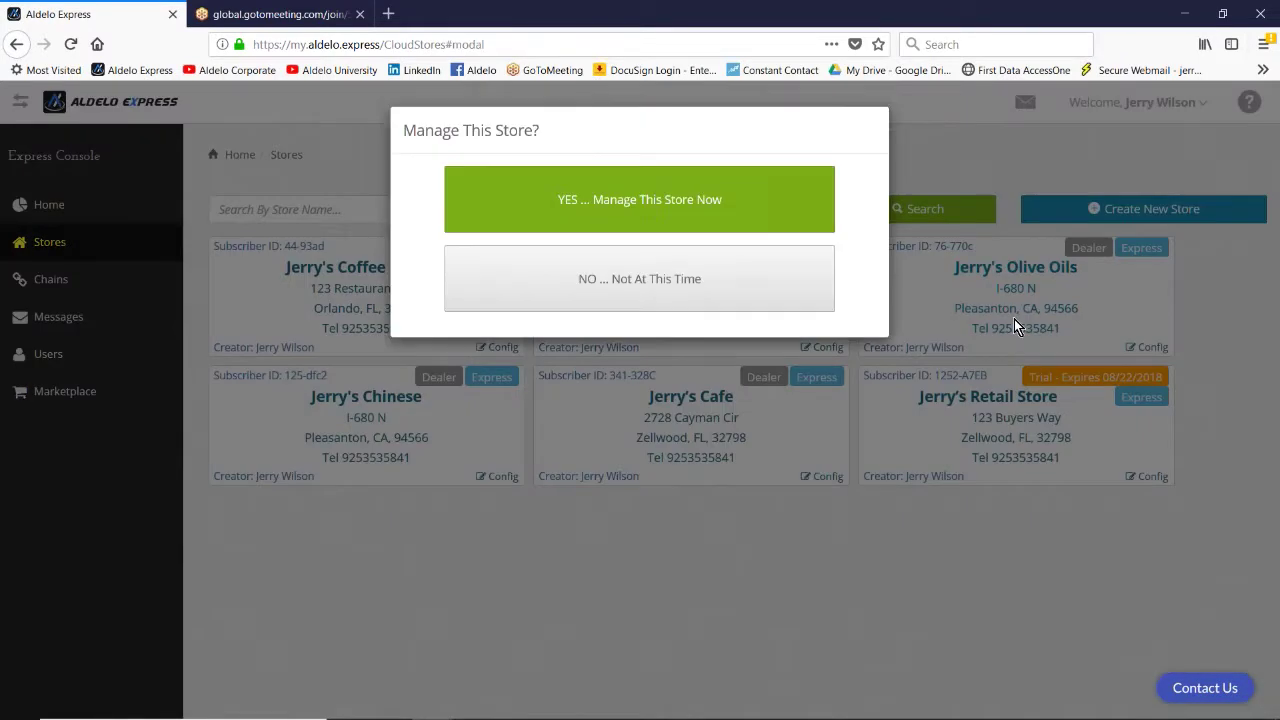
{"action": "left_click", "coordinate": [643, 203]}
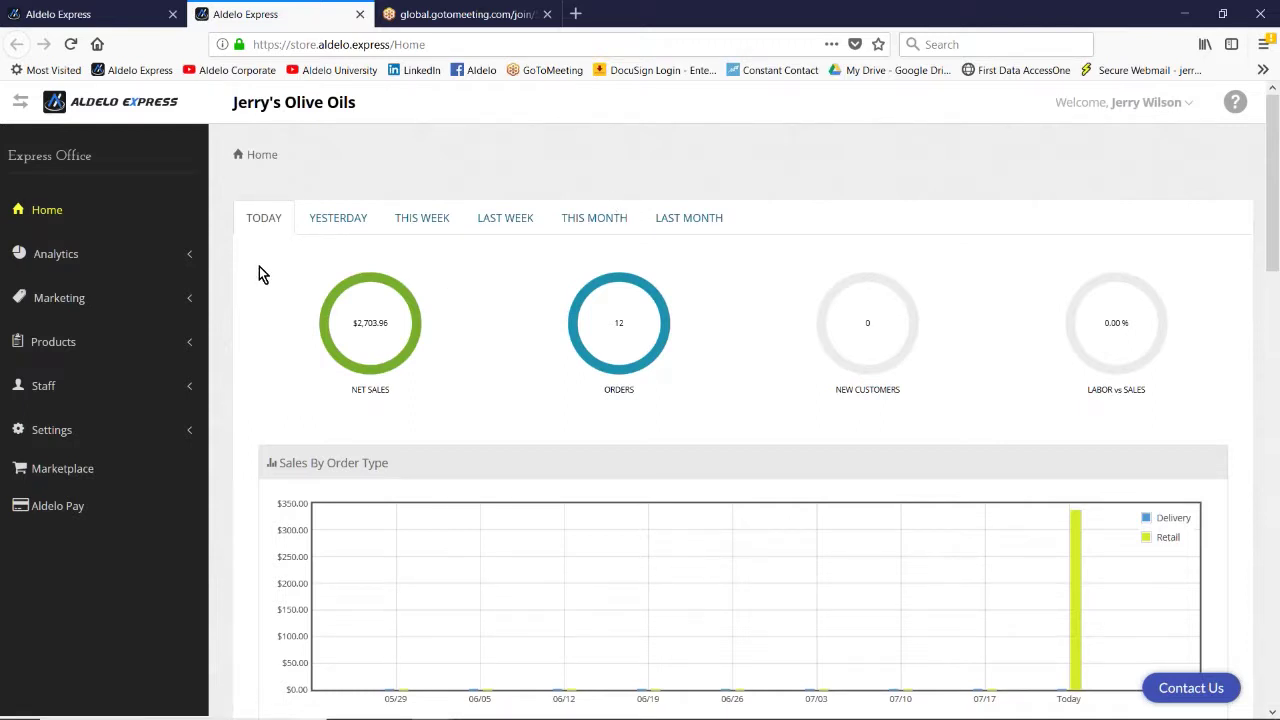
Step: Expand Settings > Security Config in the sidebar and open General Securities
{"action": "scroll", "coordinate": [262, 274], "scroll_direction": "down", "scroll_amount": 3}
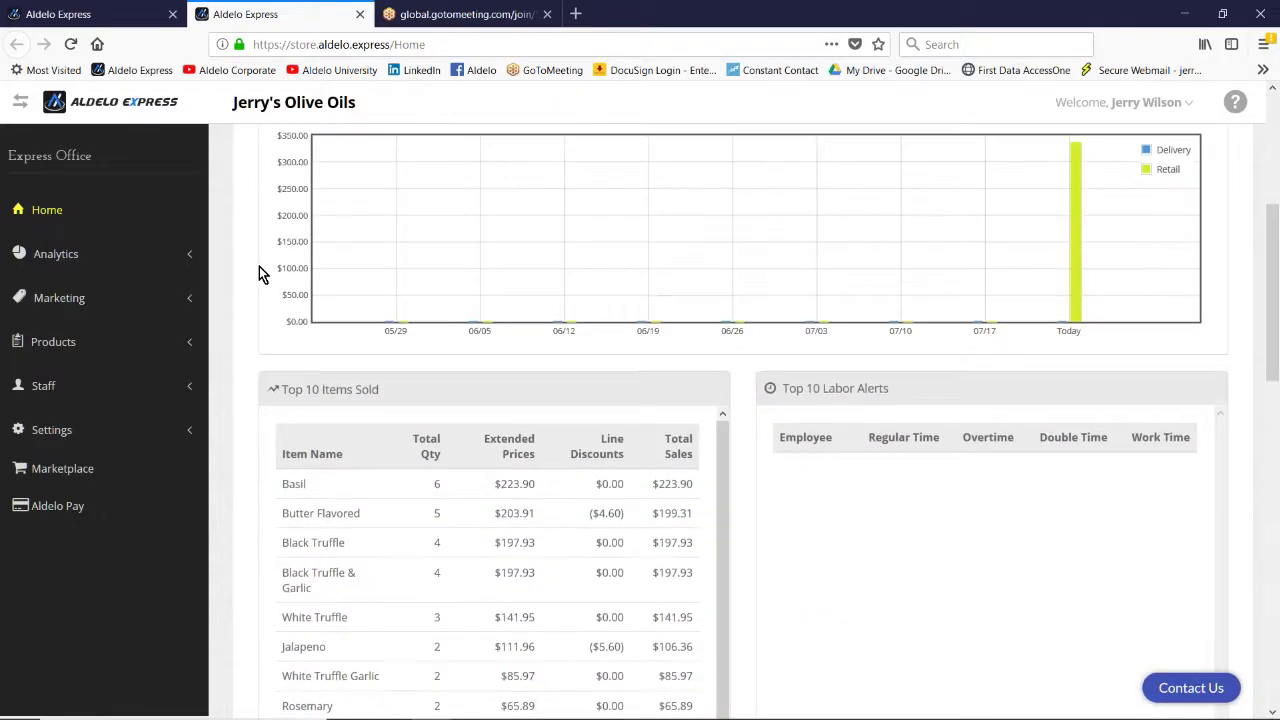
{"action": "scroll", "coordinate": [259, 266], "scroll_direction": "down", "scroll_amount": 3}
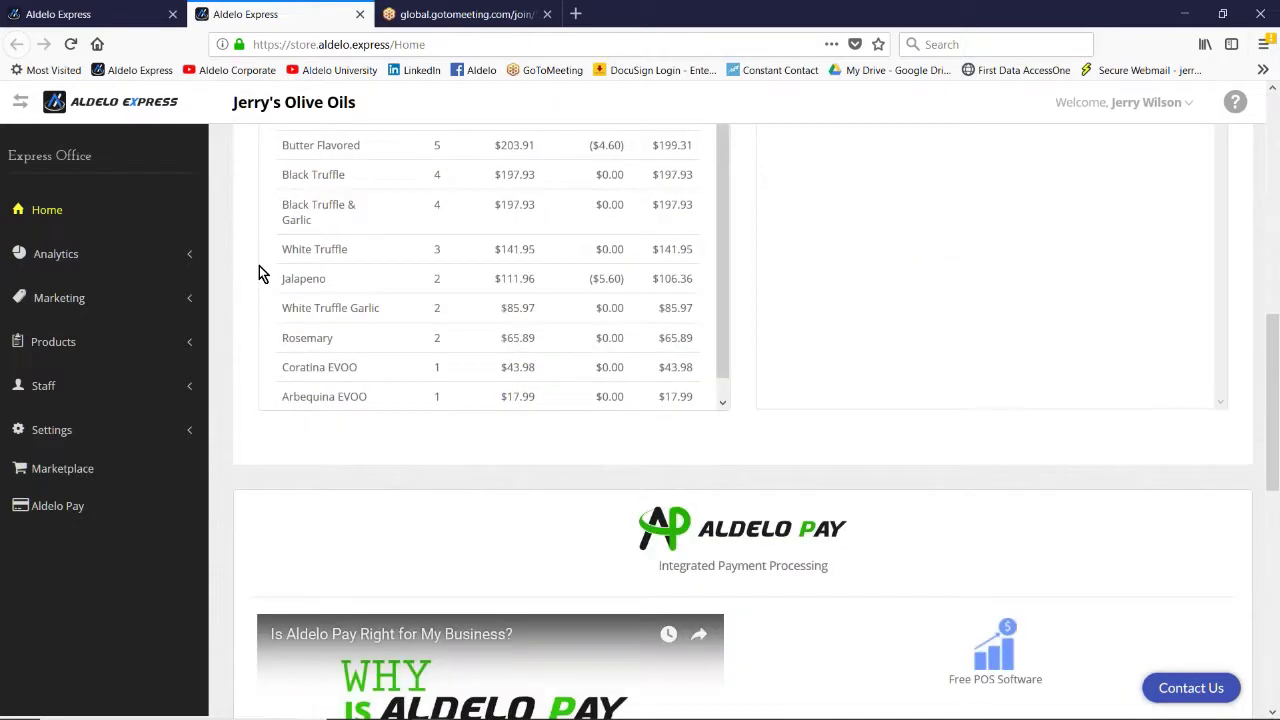
{"action": "scroll", "coordinate": [259, 265], "scroll_direction": "up", "scroll_amount": 8}
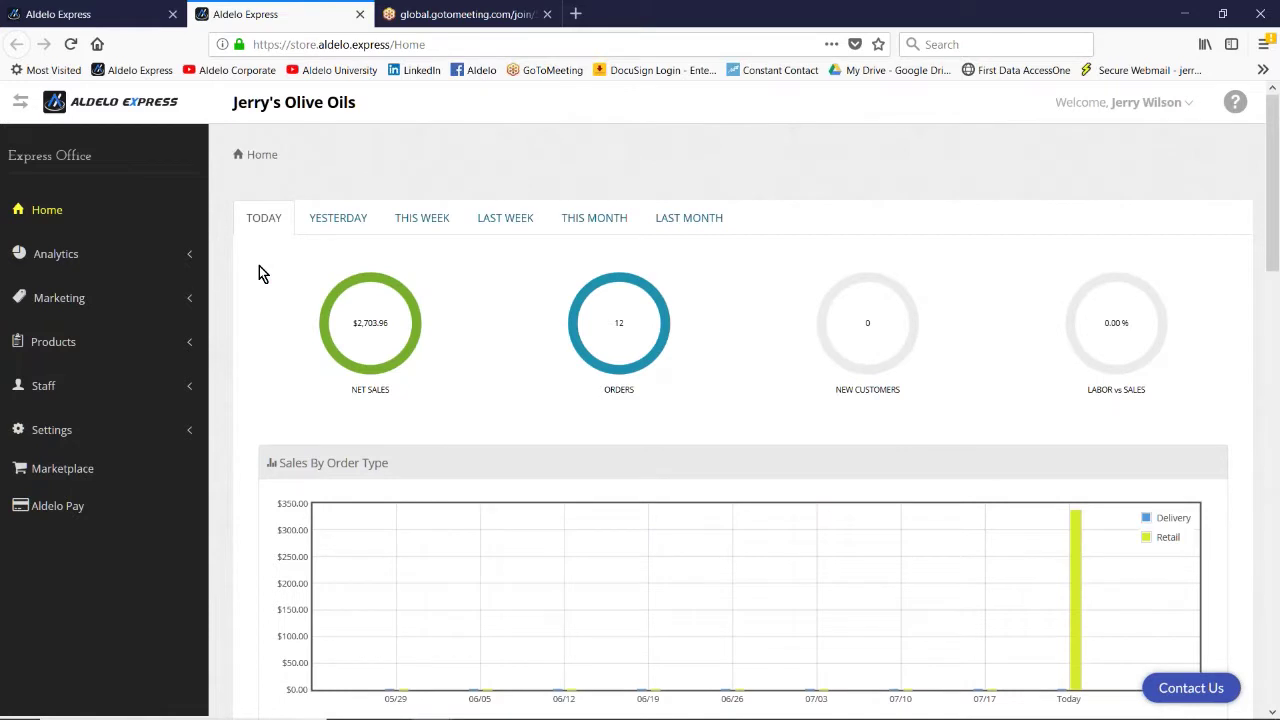
{"action": "left_click", "coordinate": [43, 432]}
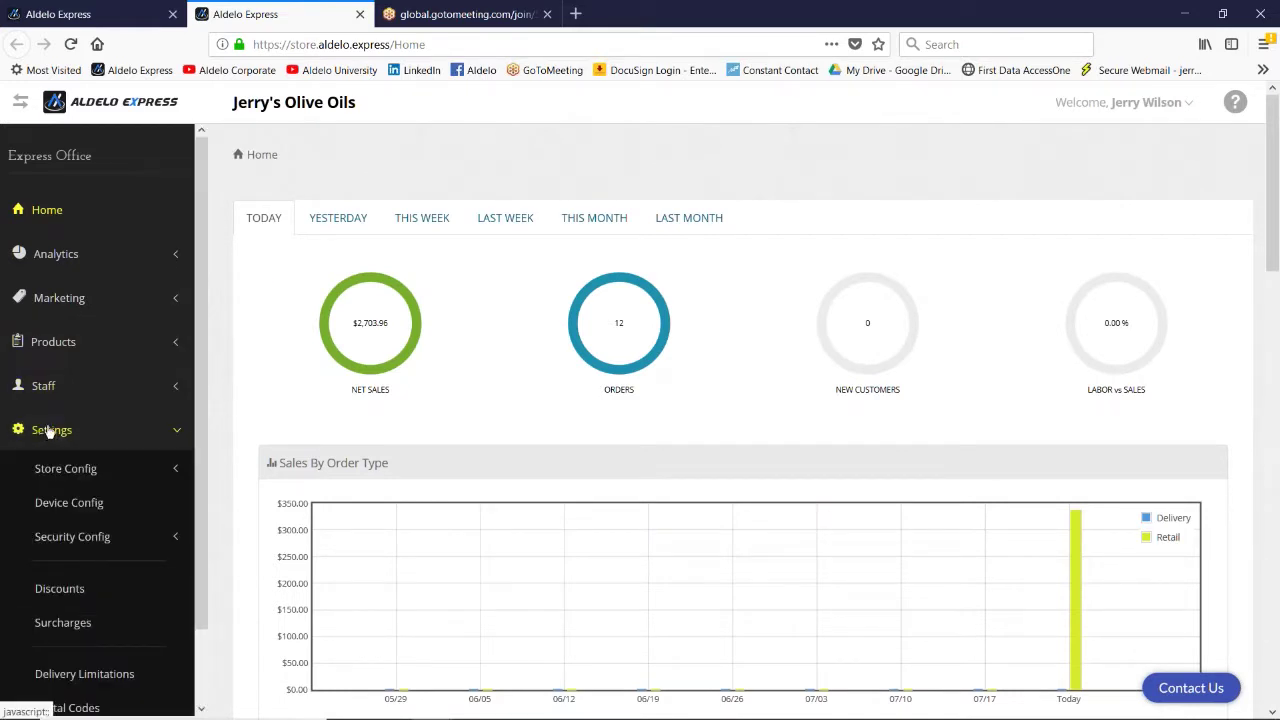
{"action": "scroll", "coordinate": [77, 478], "scroll_direction": "down", "scroll_amount": 2}
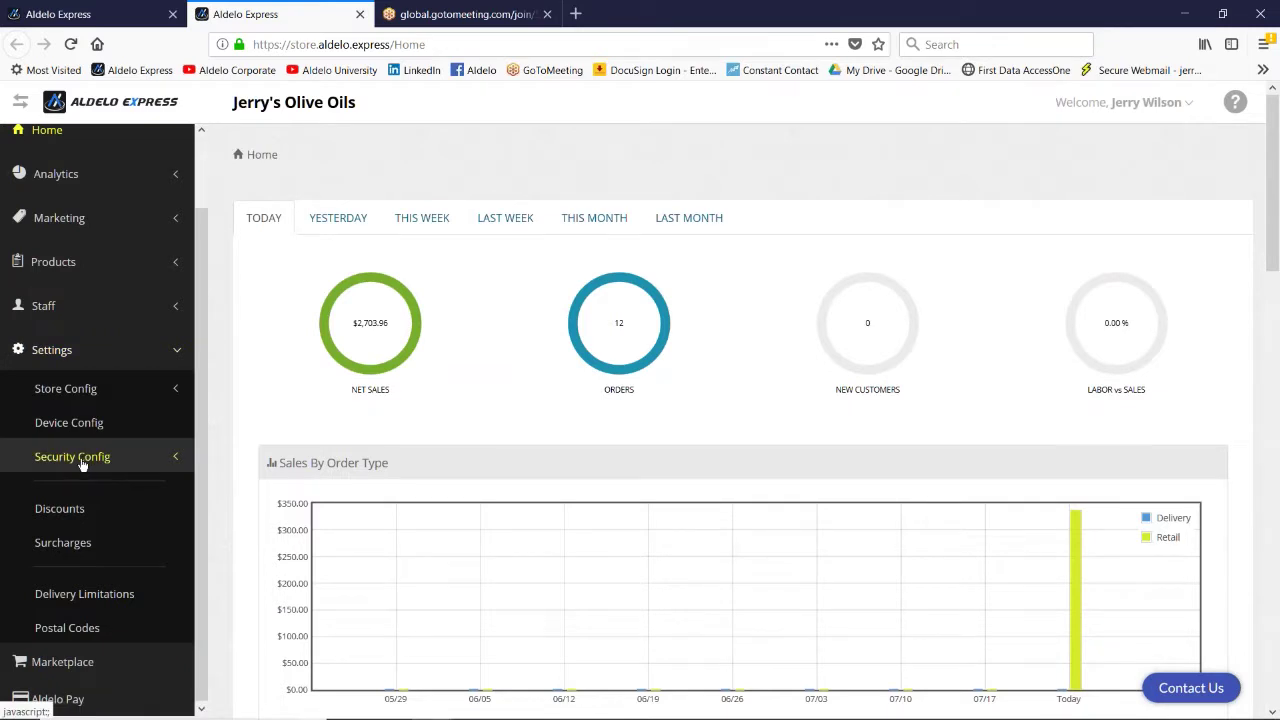
{"action": "left_click", "coordinate": [77, 460]}
{"action": "scroll", "coordinate": [80, 430], "scroll_direction": "down", "scroll_amount": 2}
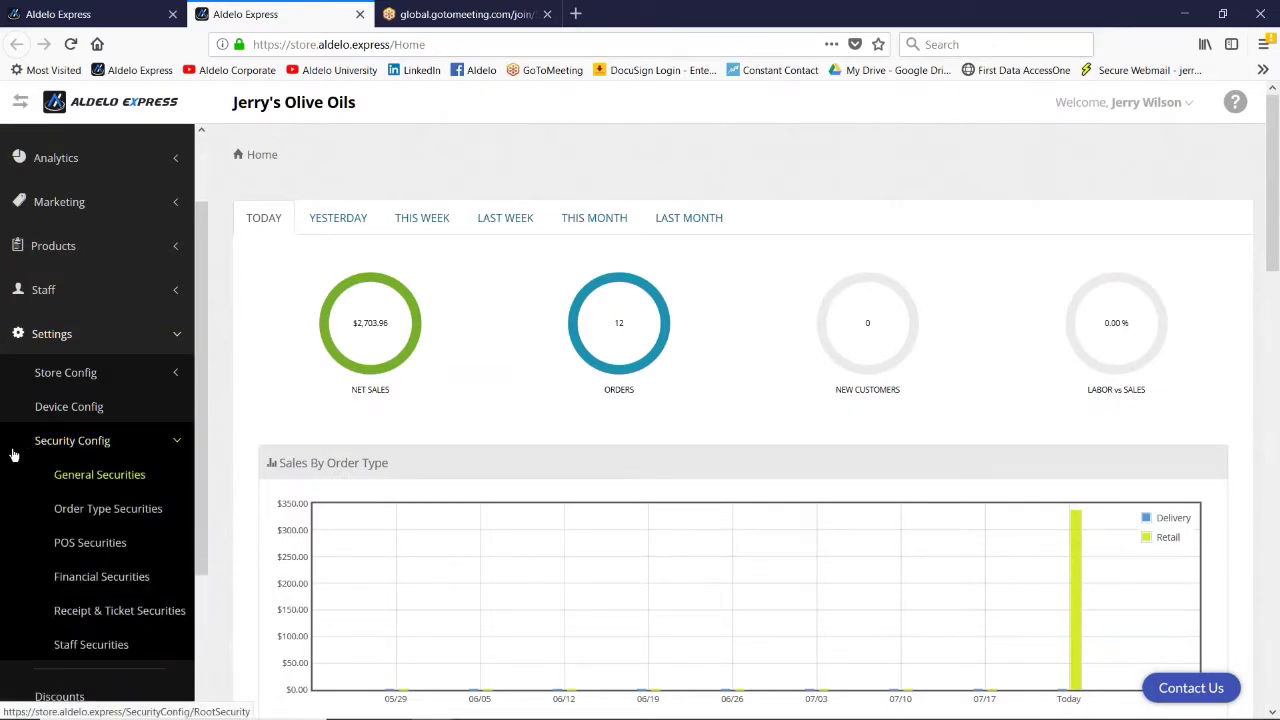
{"action": "left_click", "coordinate": [86, 400]}
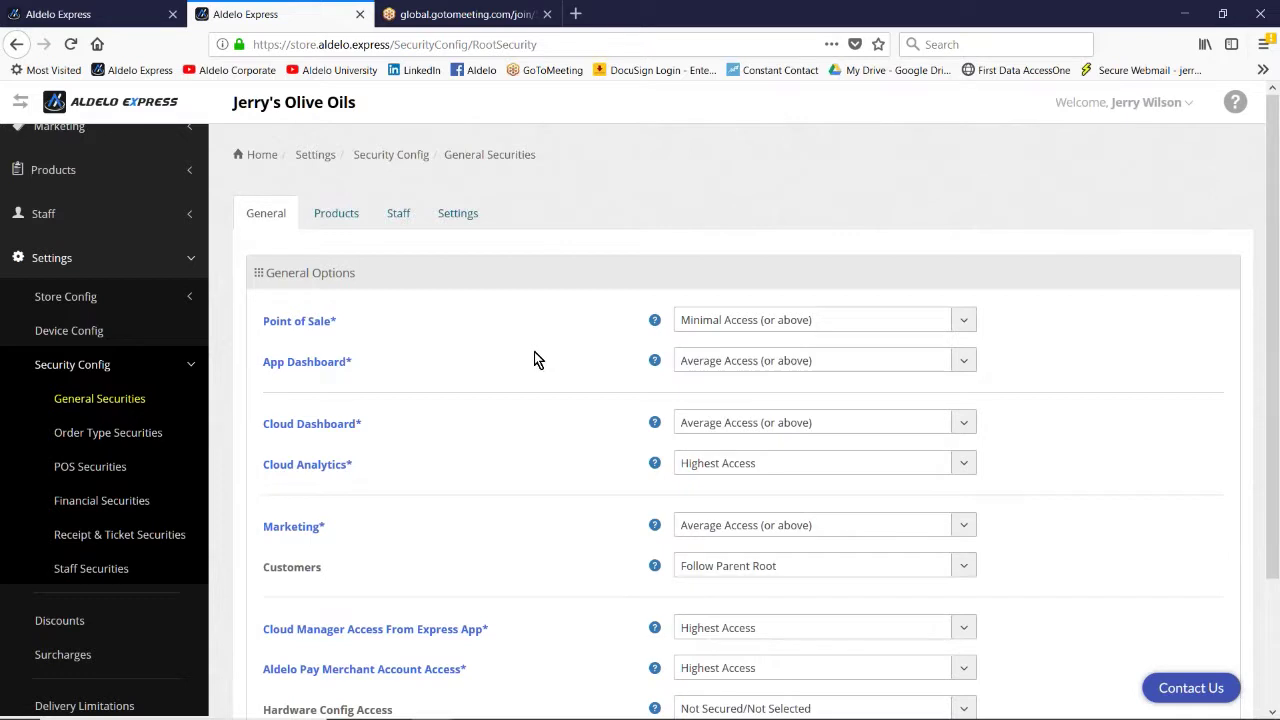
Step: Check the Point of Sale access choices, keeping it at Minimal Access
{"action": "left_click", "coordinate": [963, 321]}
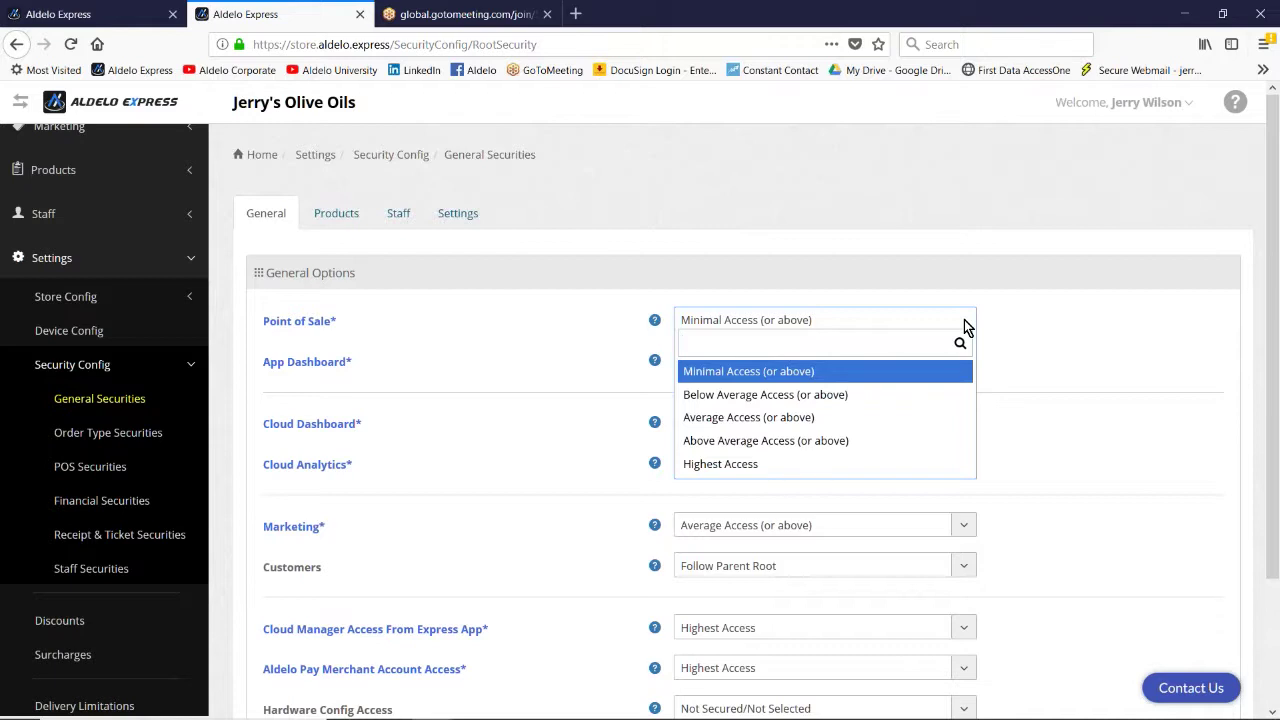
{"action": "left_click", "coordinate": [964, 319]}
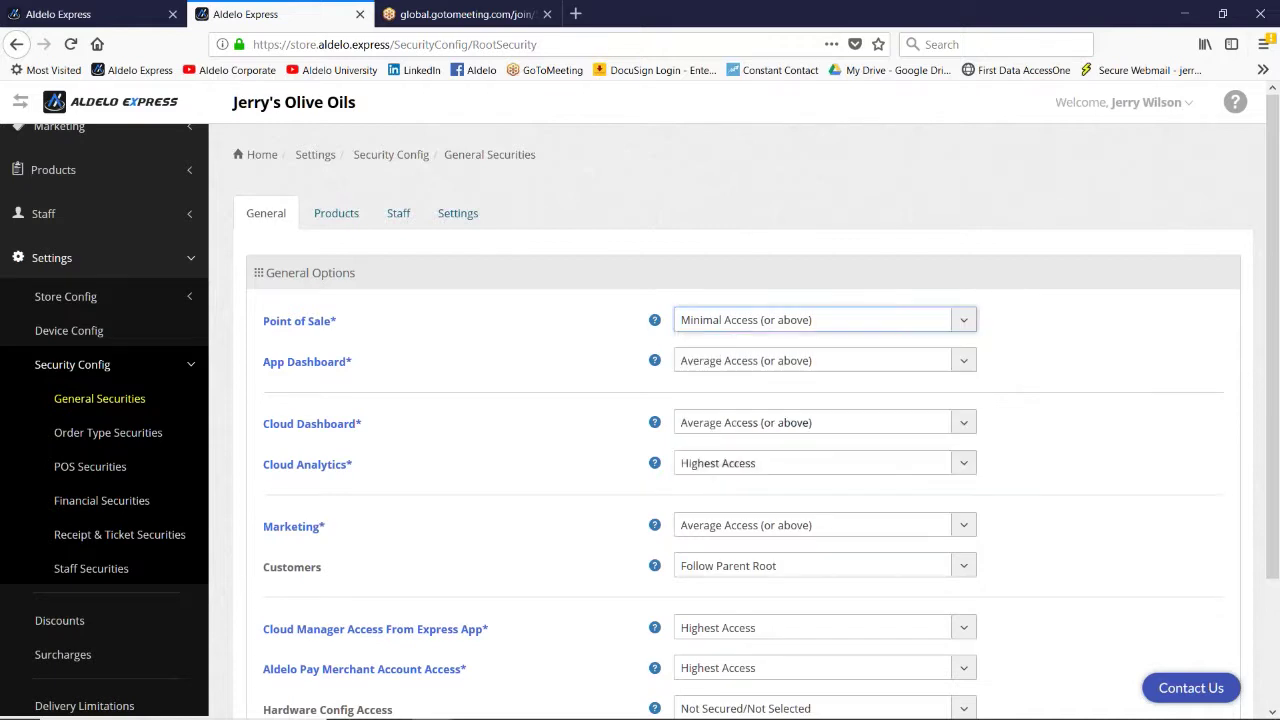
{"action": "left_click", "coordinate": [962, 320]}
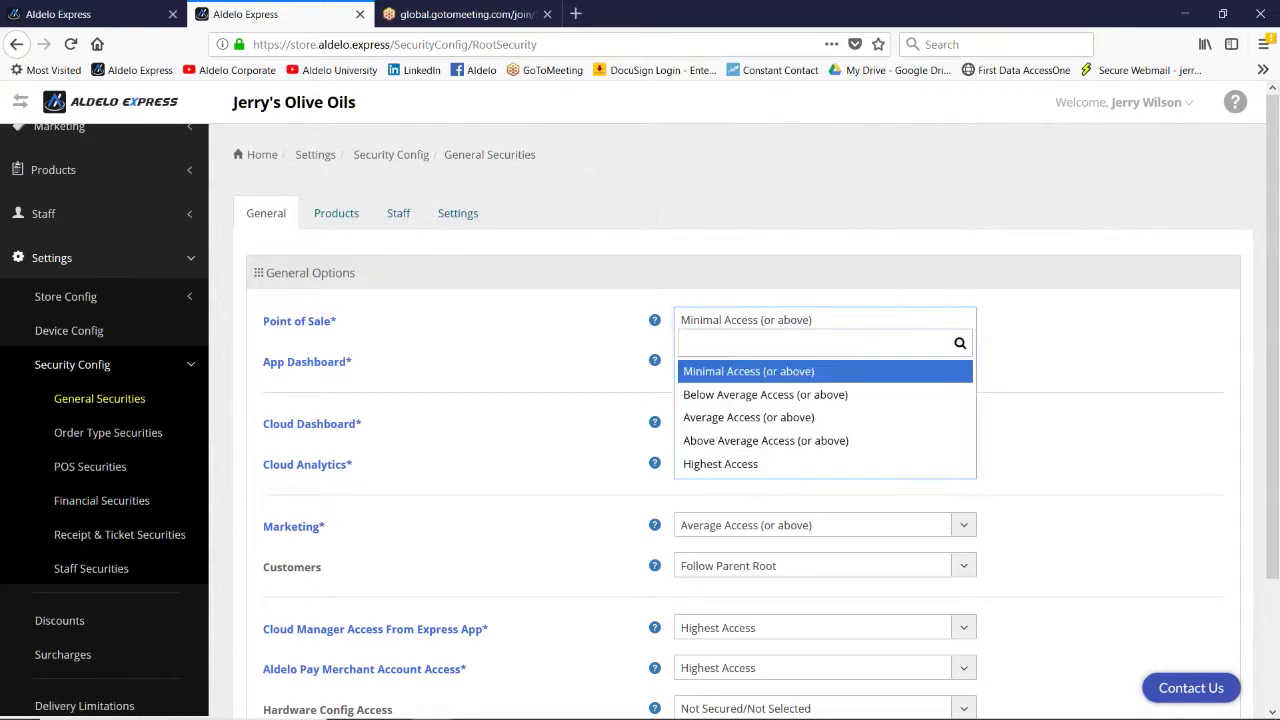
{"action": "left_click", "coordinate": [930, 320]}
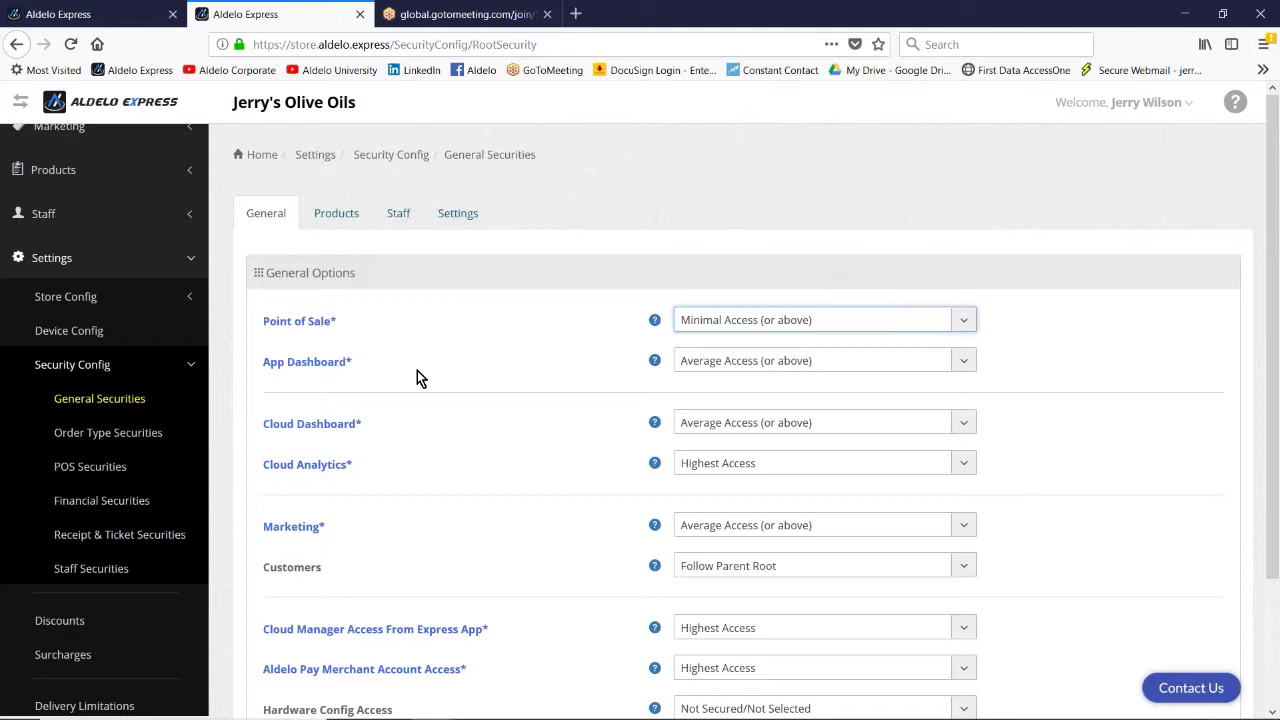
{"action": "scroll", "coordinate": [417, 370], "scroll_direction": "down", "scroll_amount": 3}
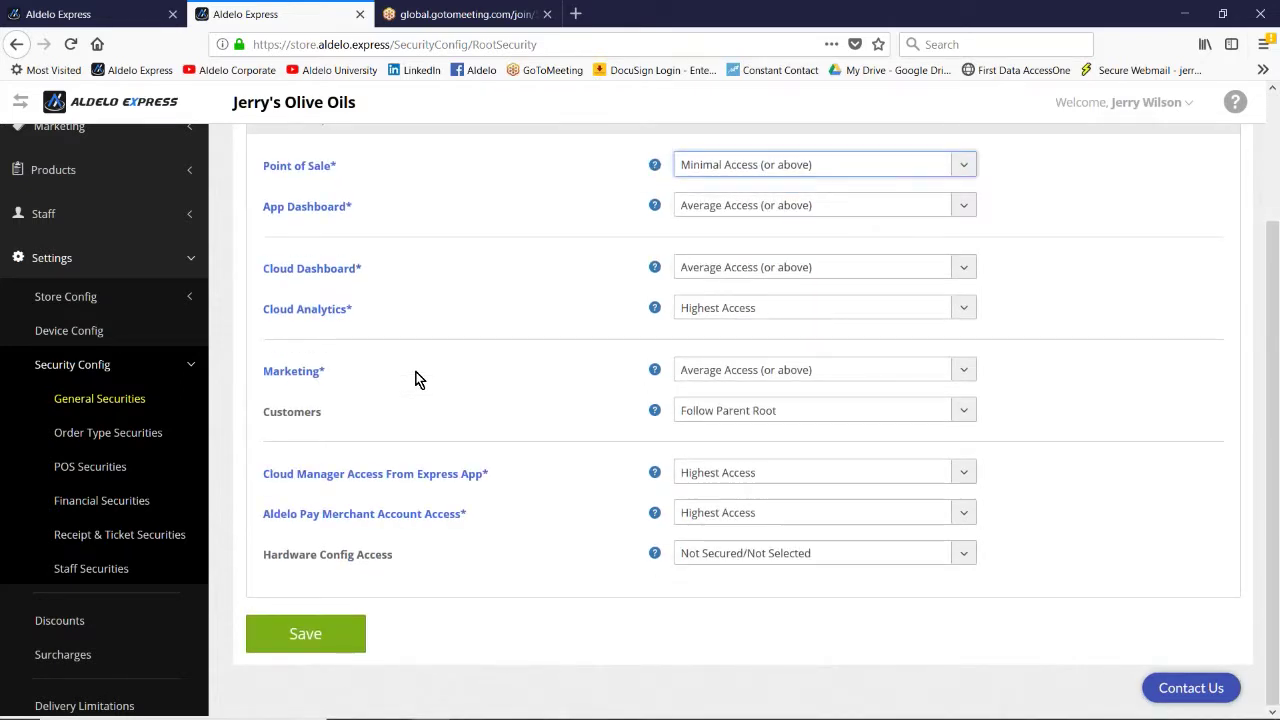
{"action": "scroll", "coordinate": [417, 378], "scroll_direction": "up", "scroll_amount": 3}
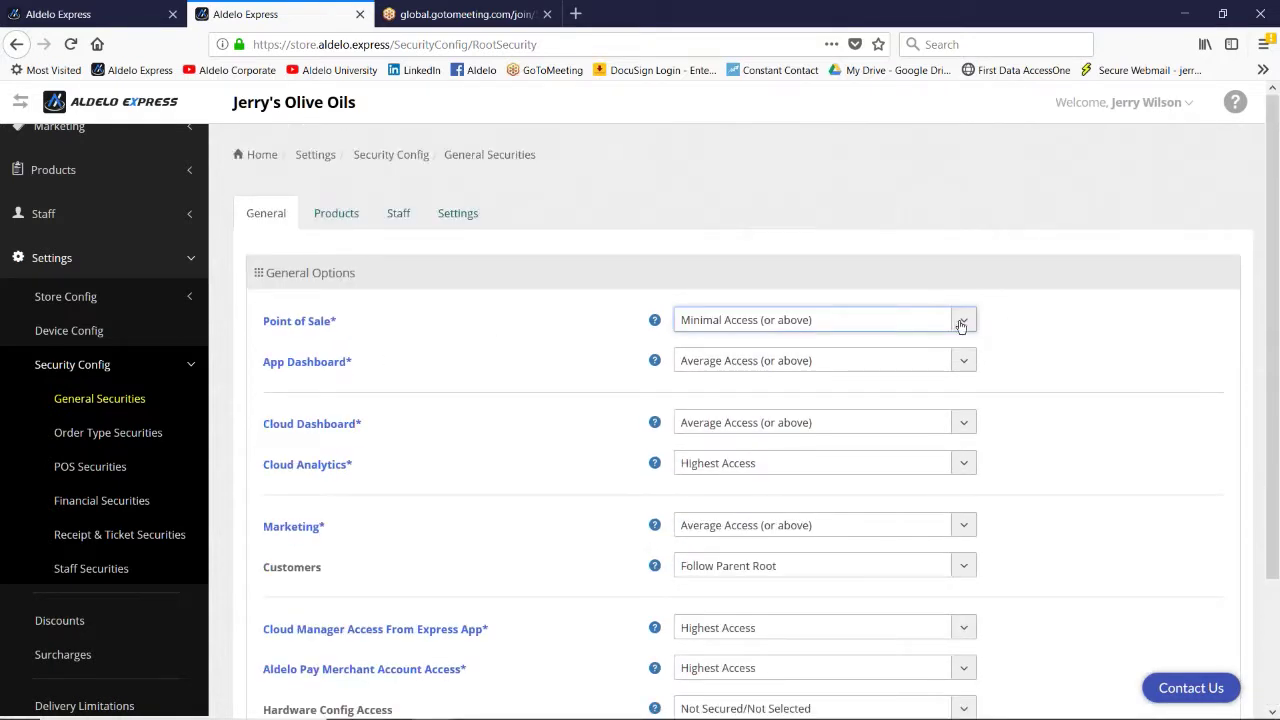
Step: Review the Products, Staff and Settings access levels, then open Order Type Securities
{"action": "left_click", "coordinate": [340, 216]}
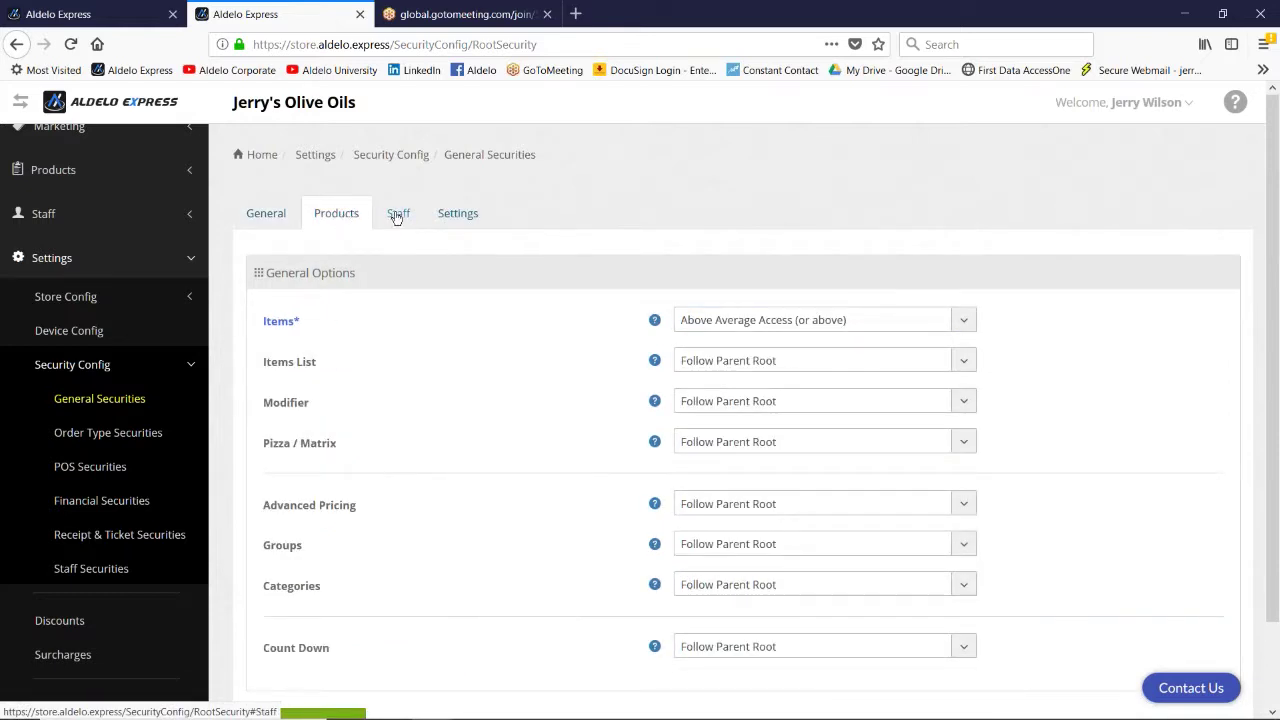
{"action": "scroll", "coordinate": [402, 343], "scroll_direction": "down", "scroll_amount": 2}
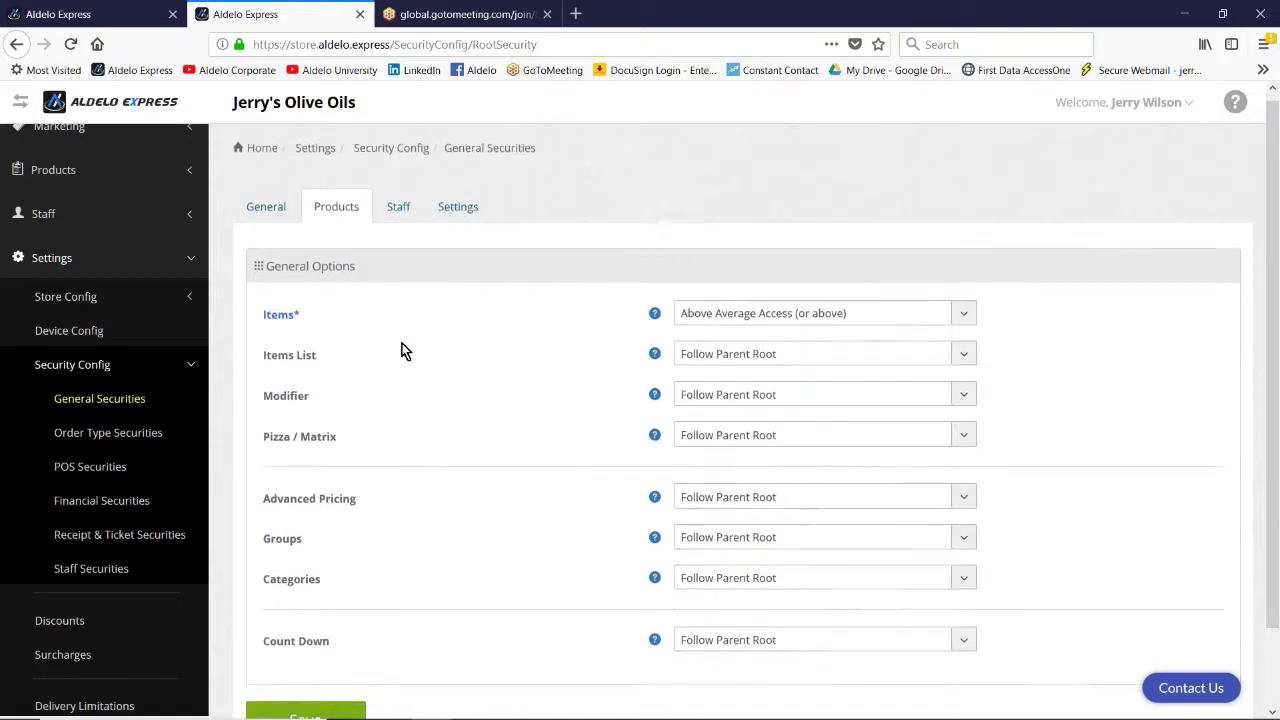
{"action": "scroll", "coordinate": [400, 348], "scroll_direction": "up", "scroll_amount": 2}
{"action": "left_click", "coordinate": [399, 216]}
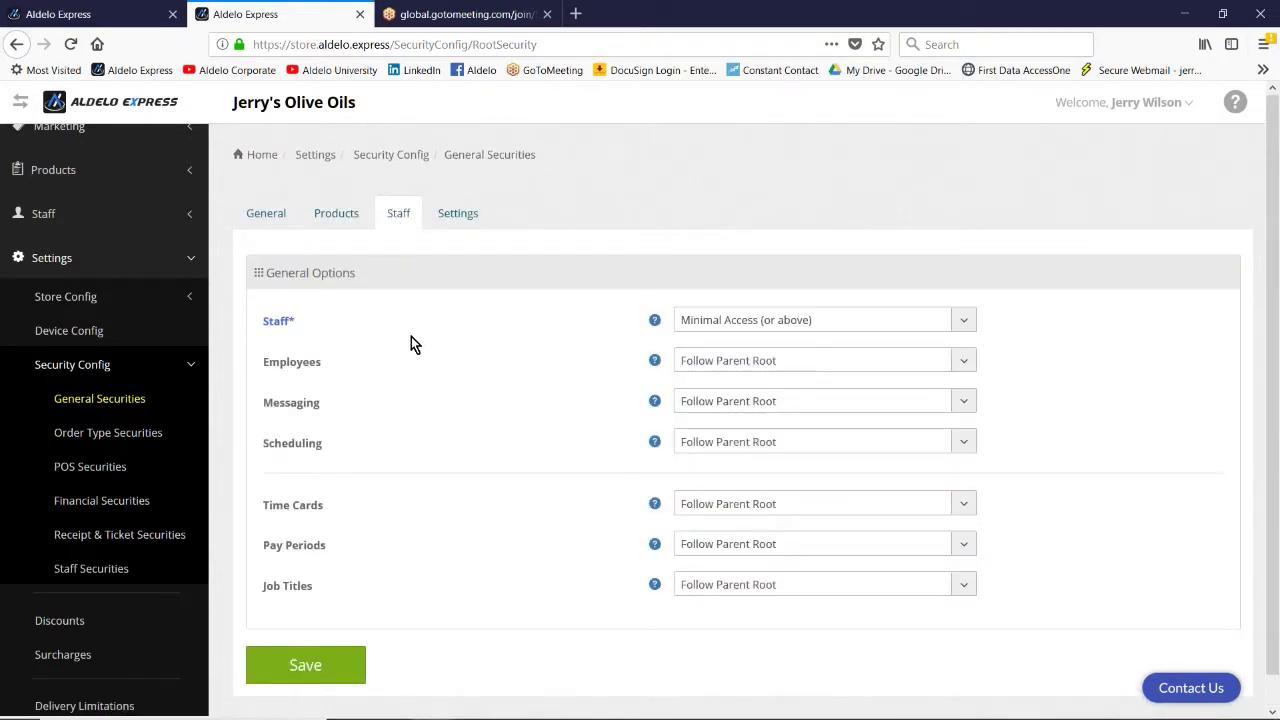
{"action": "left_click", "coordinate": [469, 218]}
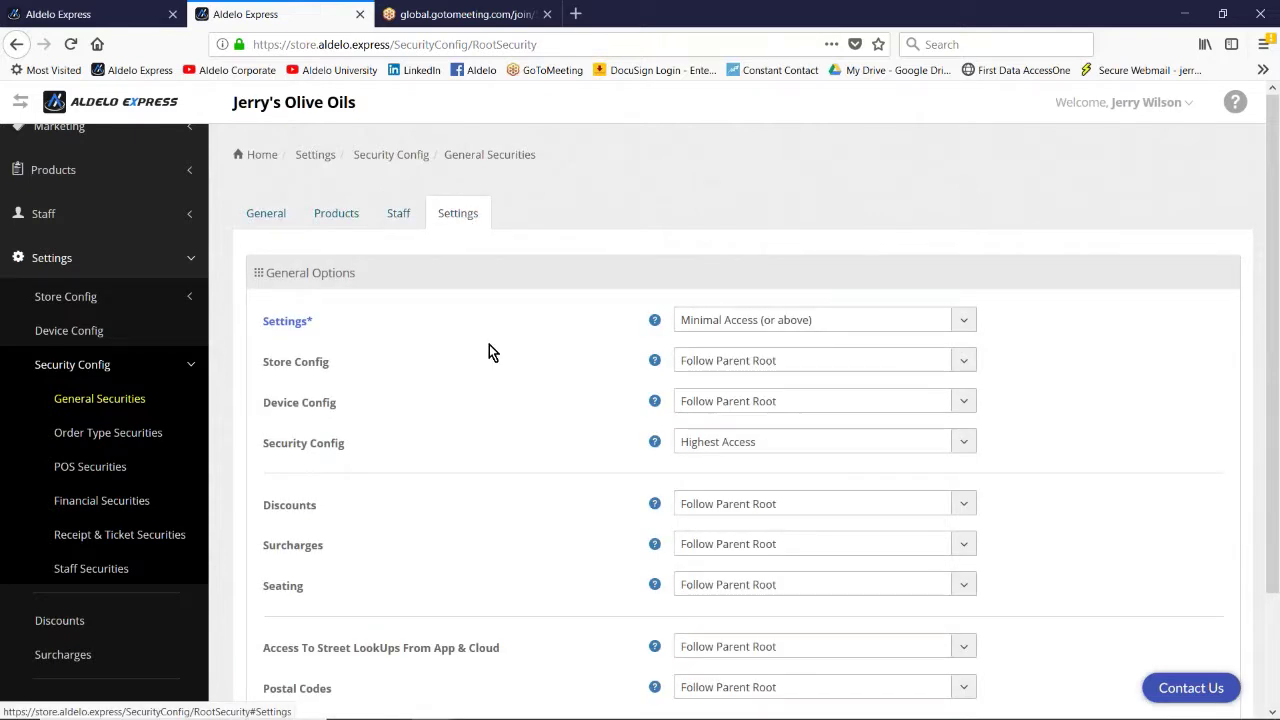
{"action": "scroll", "coordinate": [490, 350], "scroll_direction": "down", "scroll_amount": 2}
{"action": "scroll", "coordinate": [490, 352], "scroll_direction": "up", "scroll_amount": 2}
{"action": "left_click", "coordinate": [108, 438]}
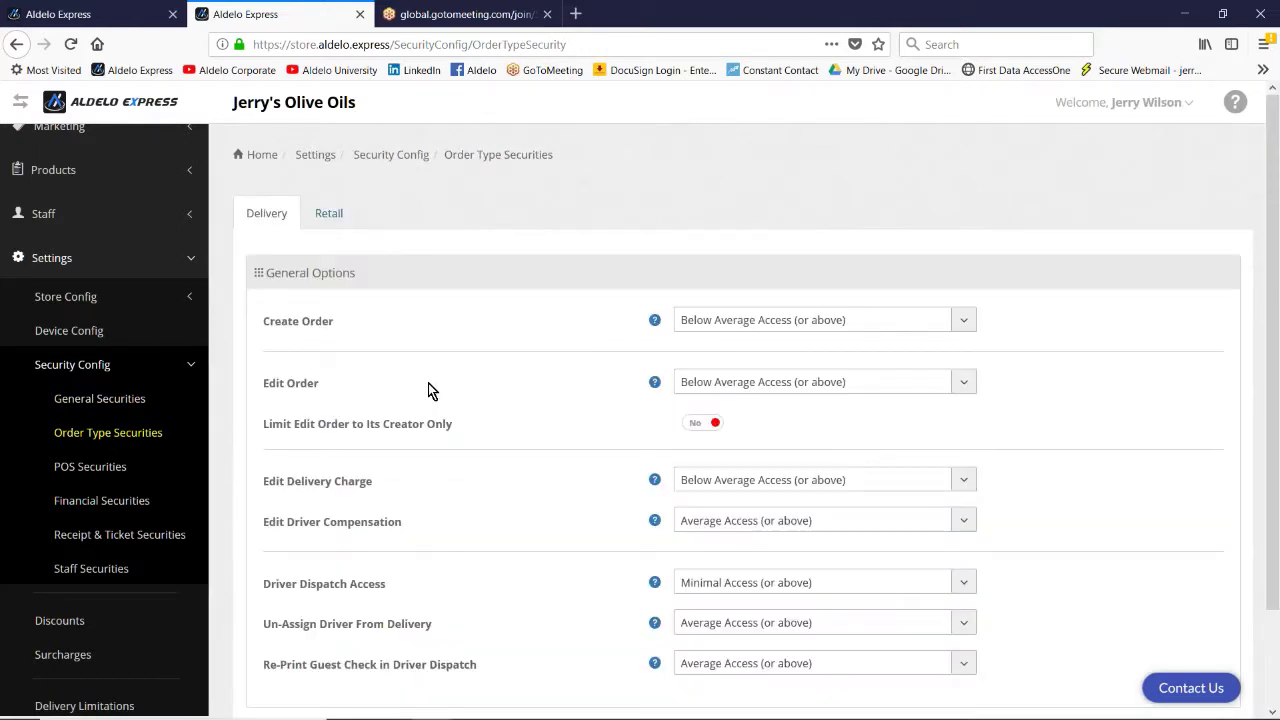
Step: Check the Delivery and Retail order type access levels
{"action": "scroll", "coordinate": [510, 383], "scroll_direction": "down", "scroll_amount": 2}
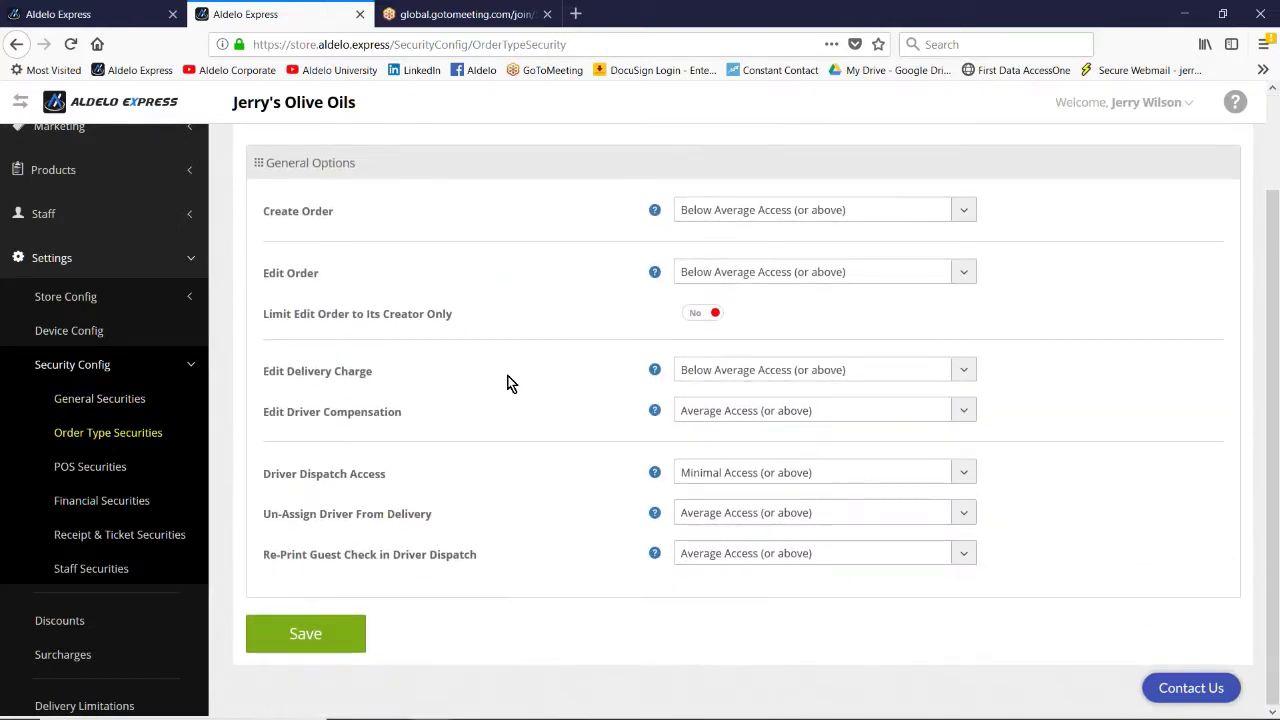
{"action": "scroll", "coordinate": [507, 380], "scroll_direction": "up", "scroll_amount": 1}
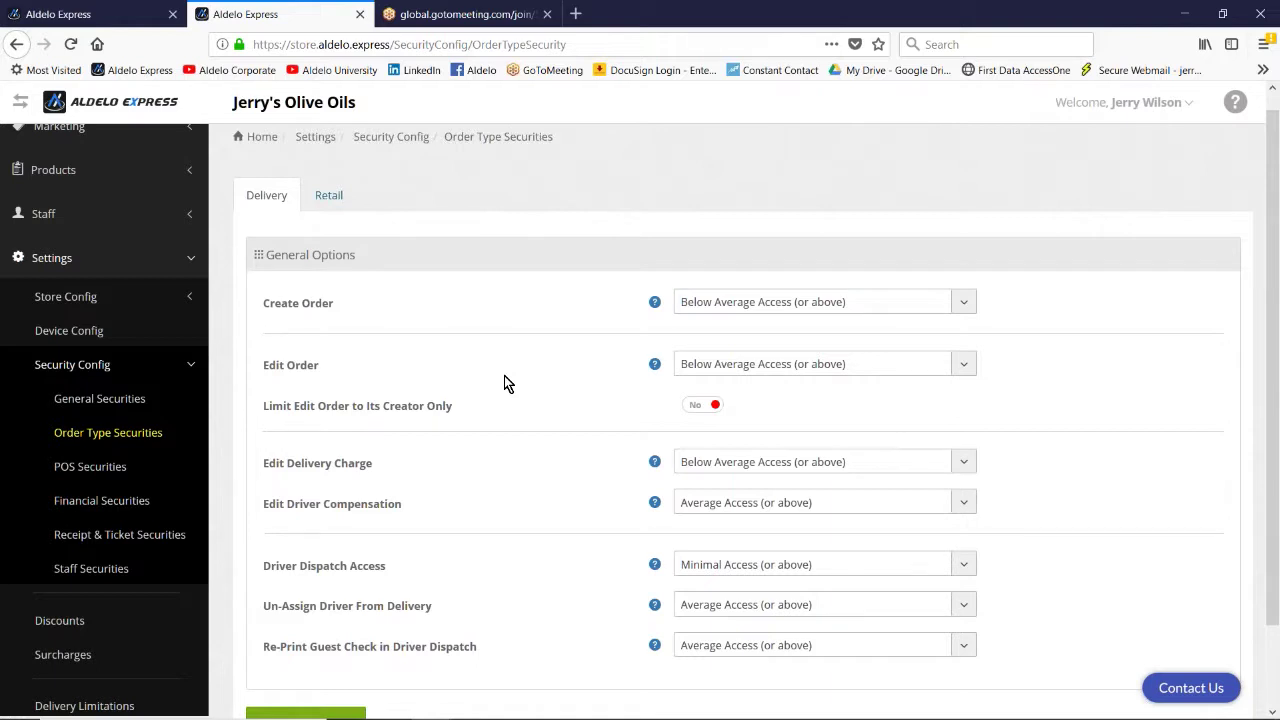
{"action": "left_click", "coordinate": [330, 196]}
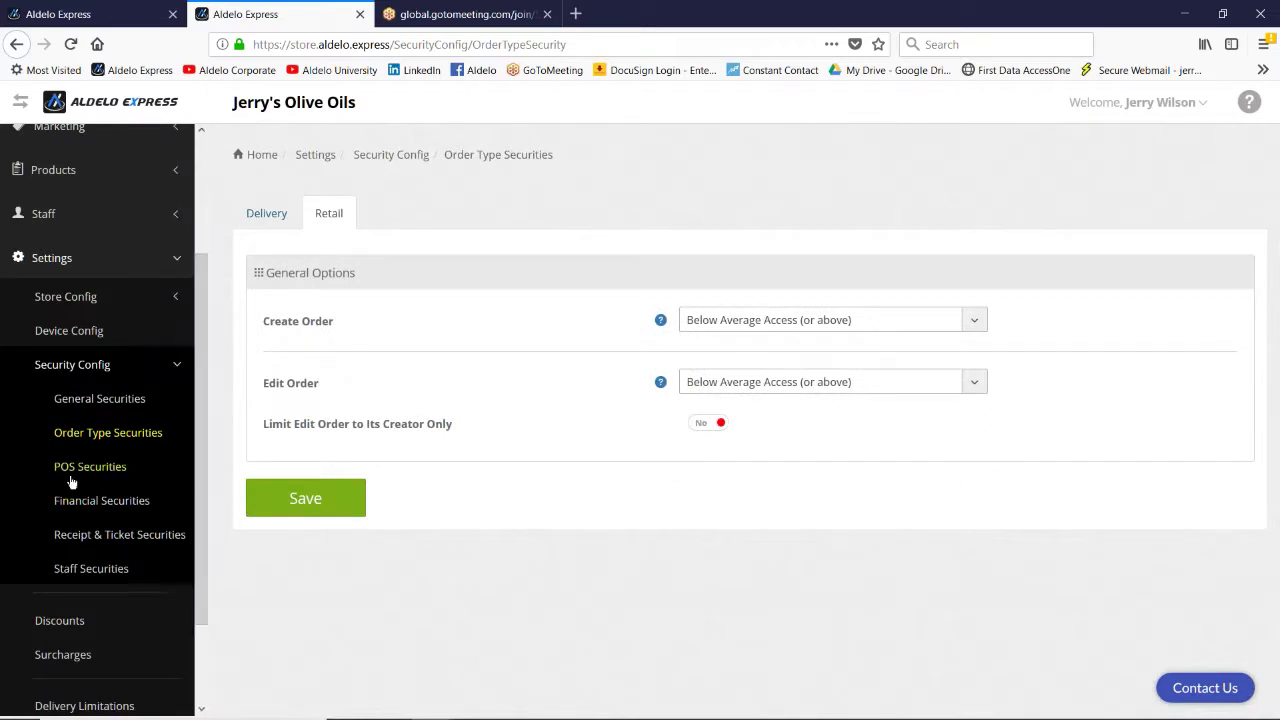
Step: Open POS Securities and view the Discount access levels, set to Average Access
{"action": "left_click", "coordinate": [66, 470]}
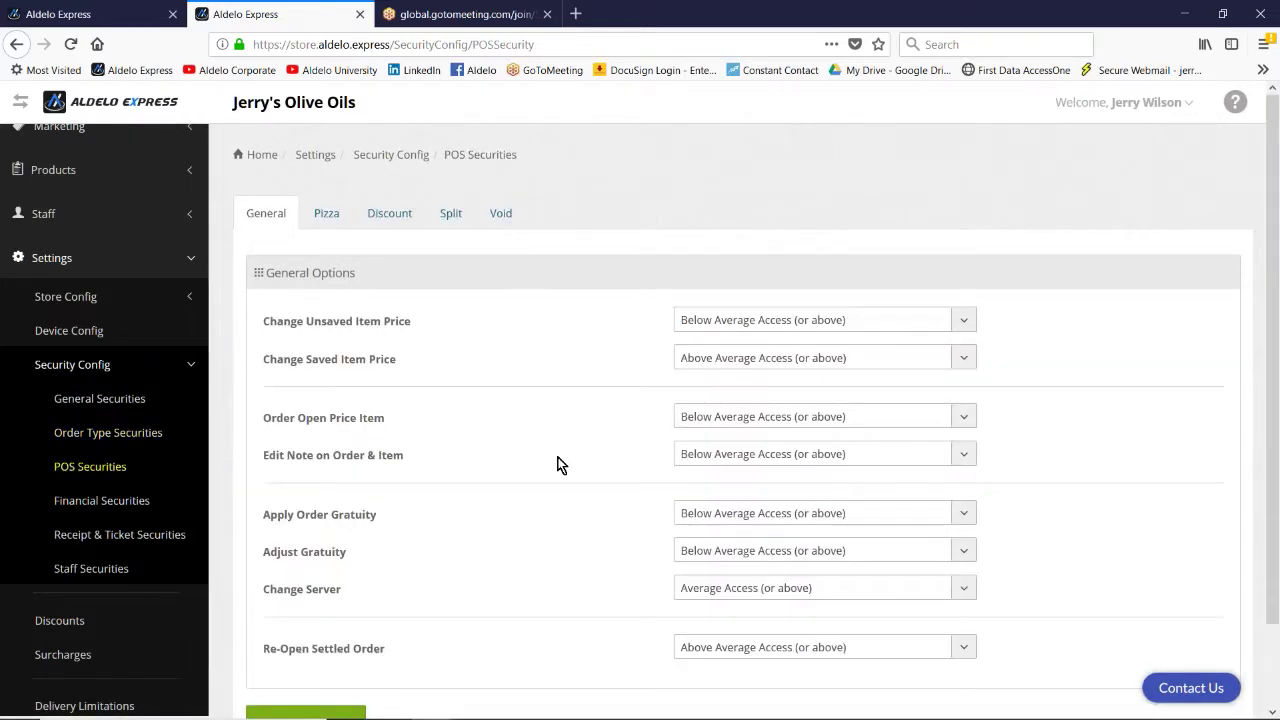
{"action": "scroll", "coordinate": [562, 512], "scroll_direction": "down", "scroll_amount": 1}
{"action": "scroll", "coordinate": [557, 510], "scroll_direction": "up", "scroll_amount": 1}
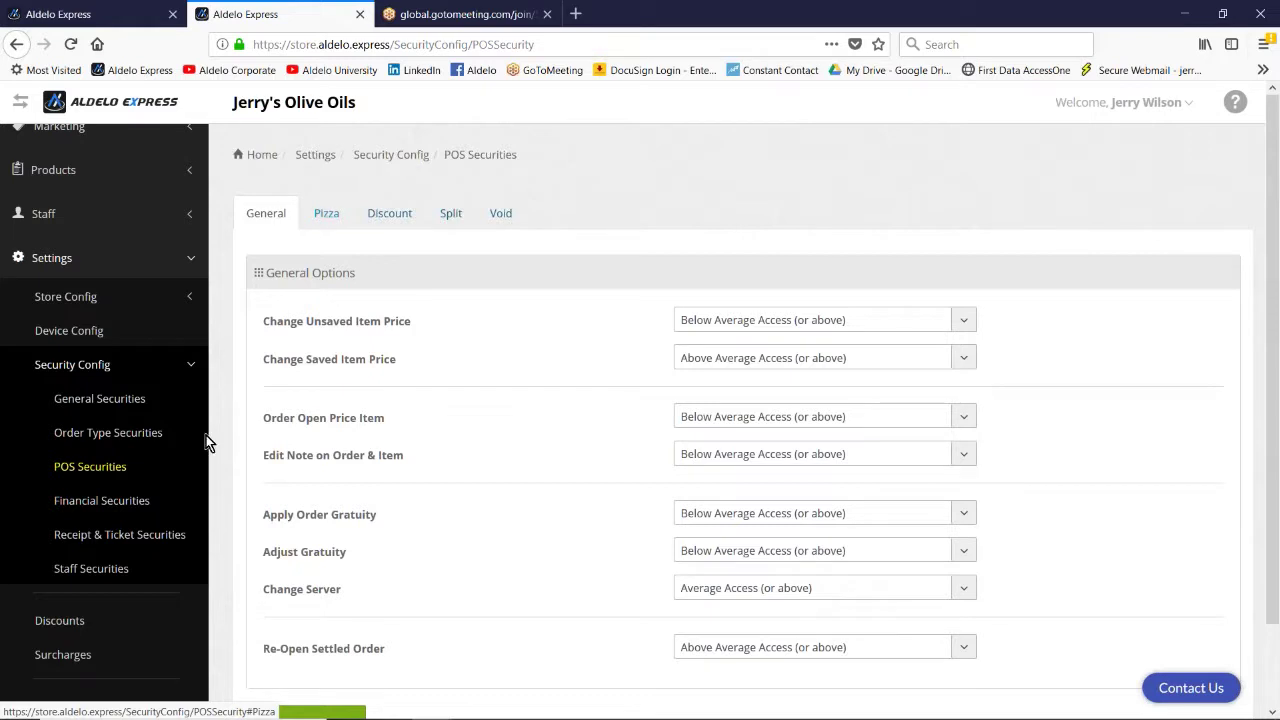
{"action": "left_click", "coordinate": [390, 214]}
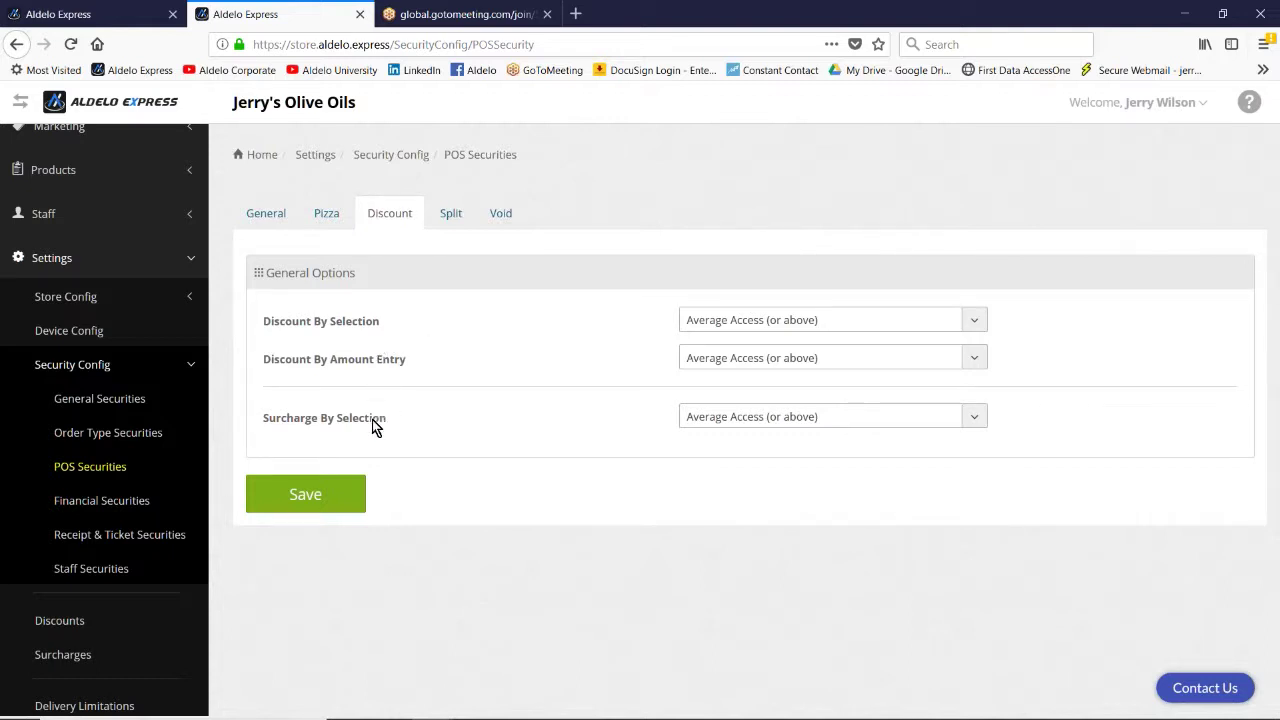
Step: Review the Financial Securities Tender, Cashier and End of Day access levels
{"action": "left_click", "coordinate": [105, 513]}
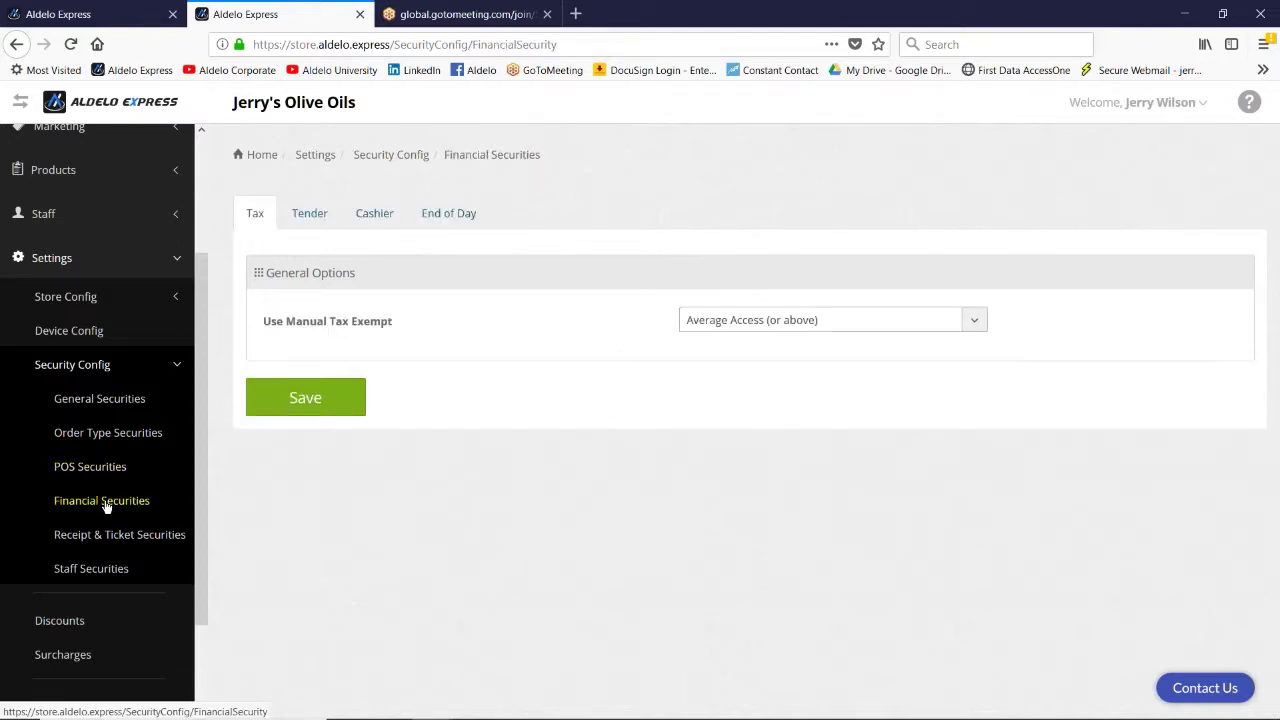
{"action": "left_click", "coordinate": [308, 210]}
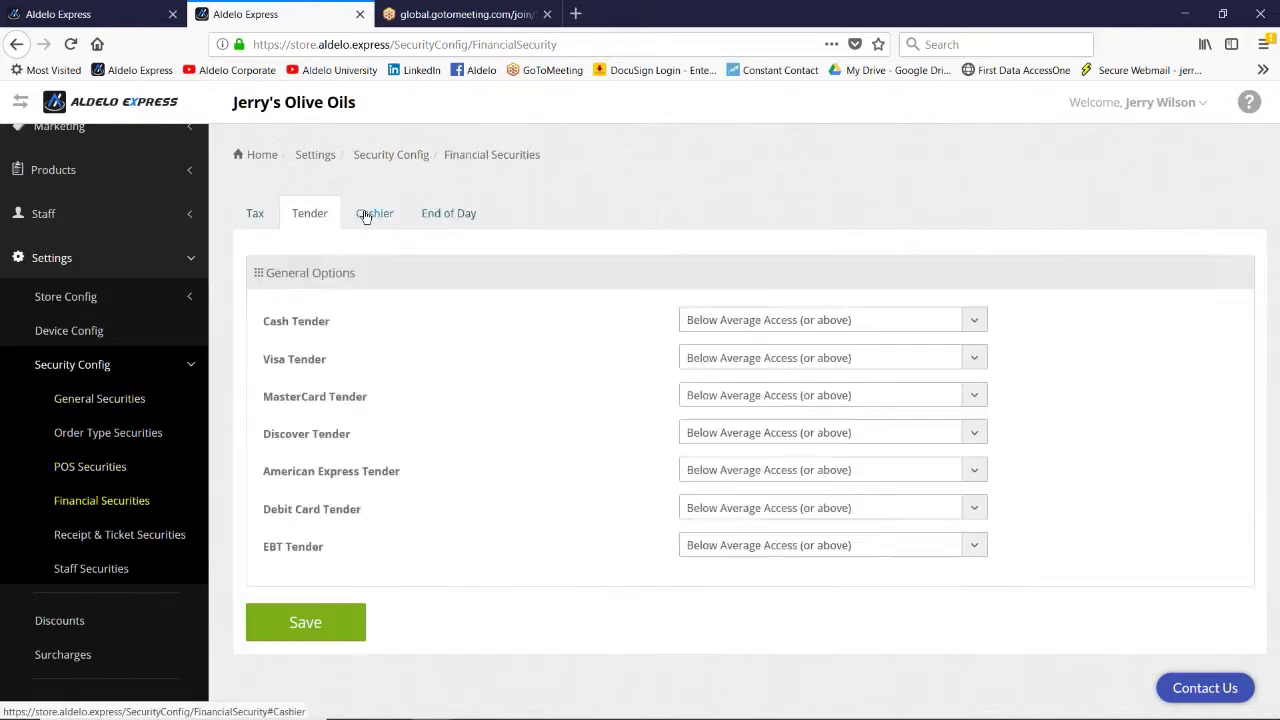
{"action": "left_click", "coordinate": [372, 214]}
{"action": "left_click", "coordinate": [443, 212]}
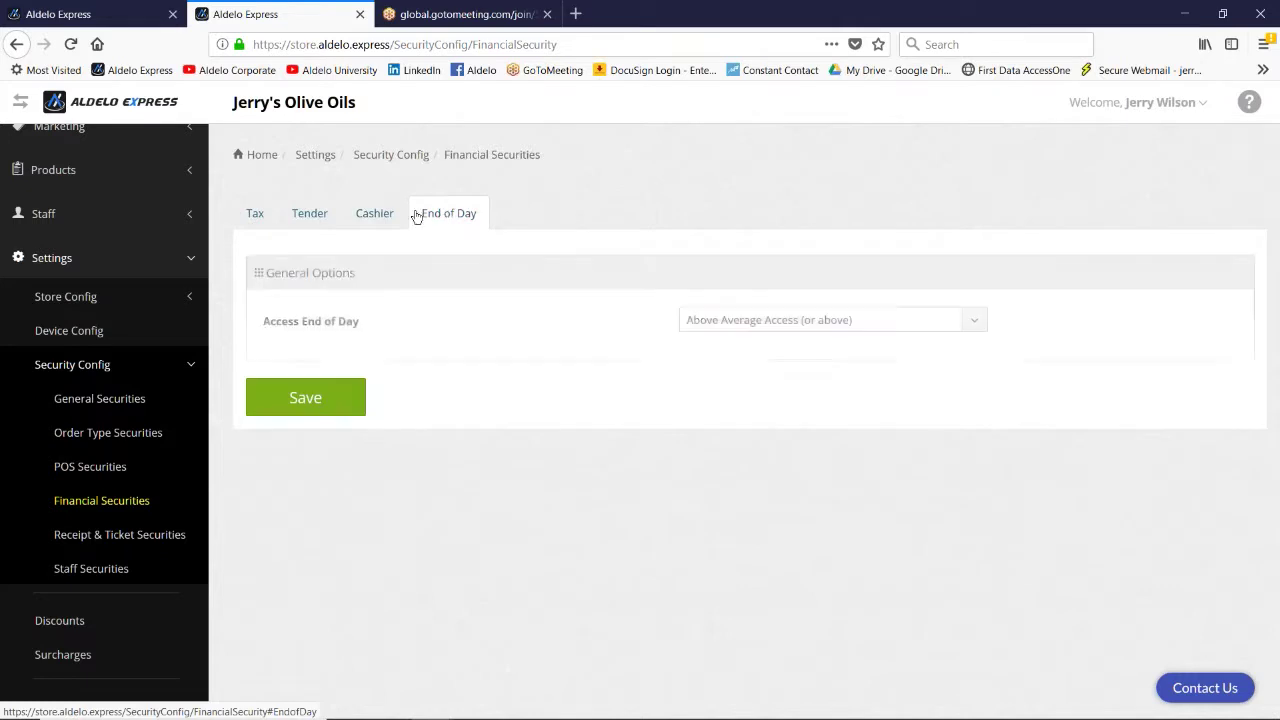
{"action": "left_click", "coordinate": [305, 213]}
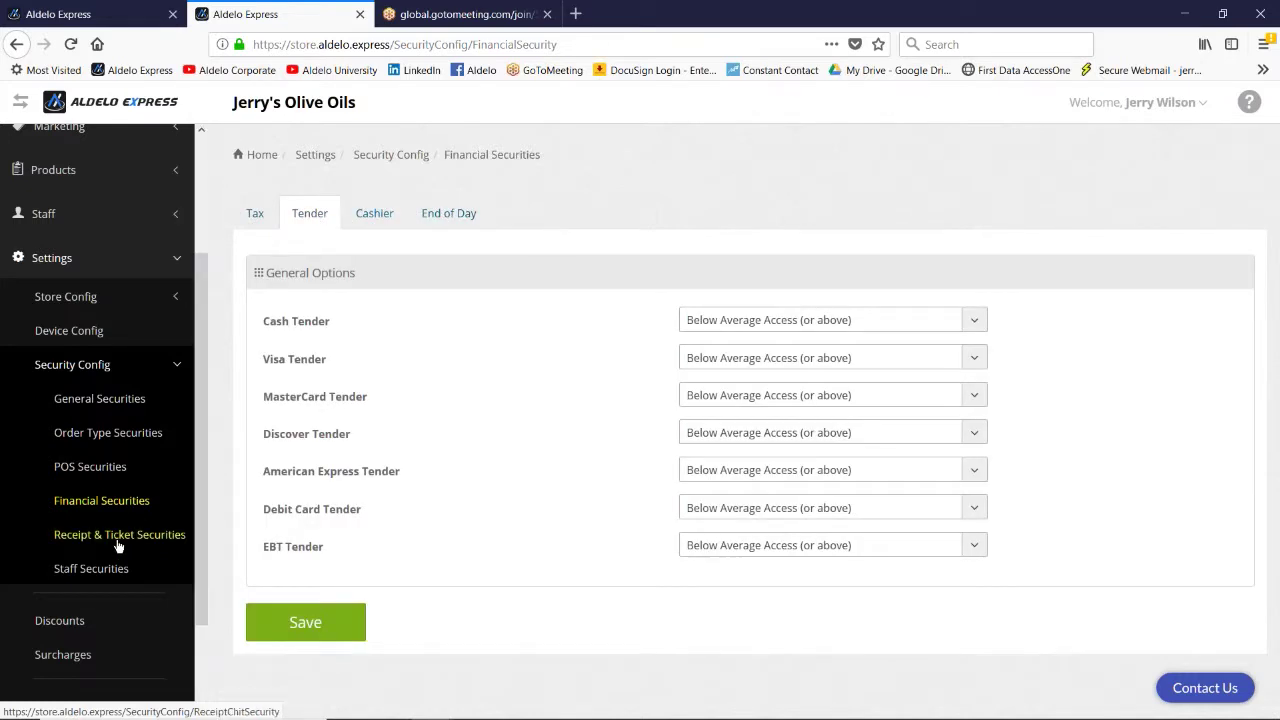
Step: Check the packing ticket reprint access in Receipt & Ticket Securities, then open Staff Securities
{"action": "left_click", "coordinate": [119, 537]}
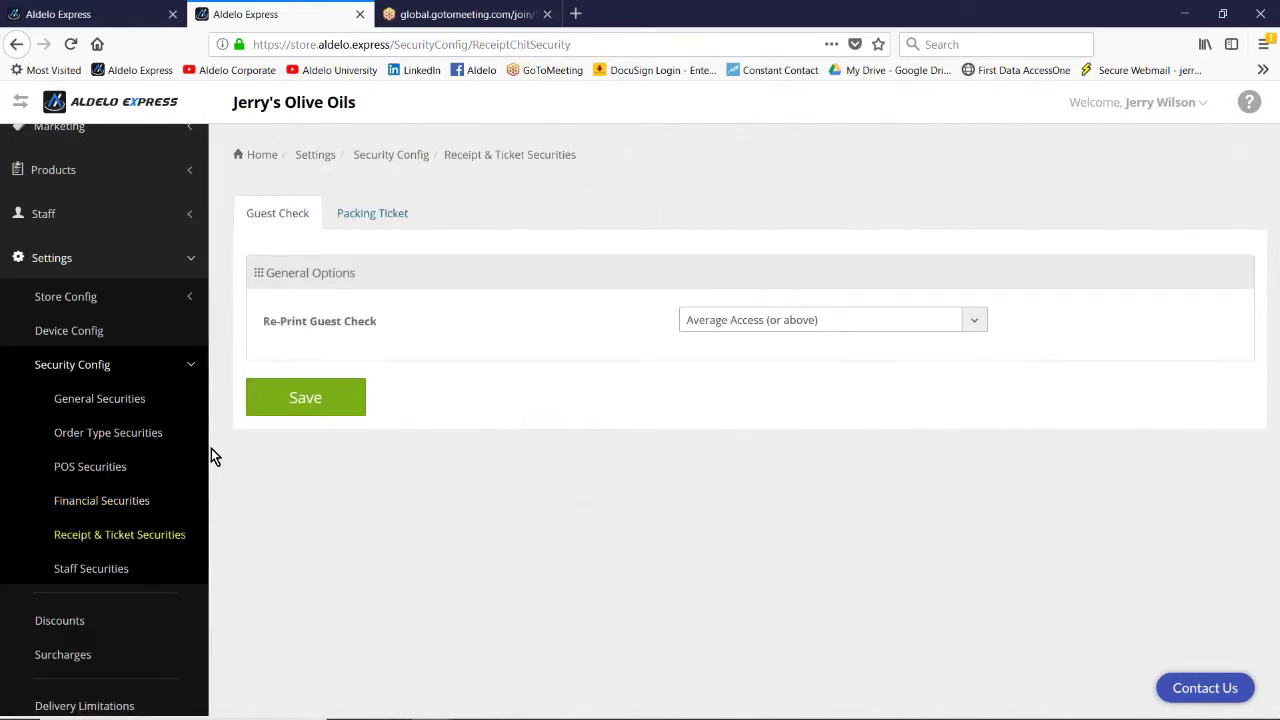
{"action": "left_click", "coordinate": [381, 214]}
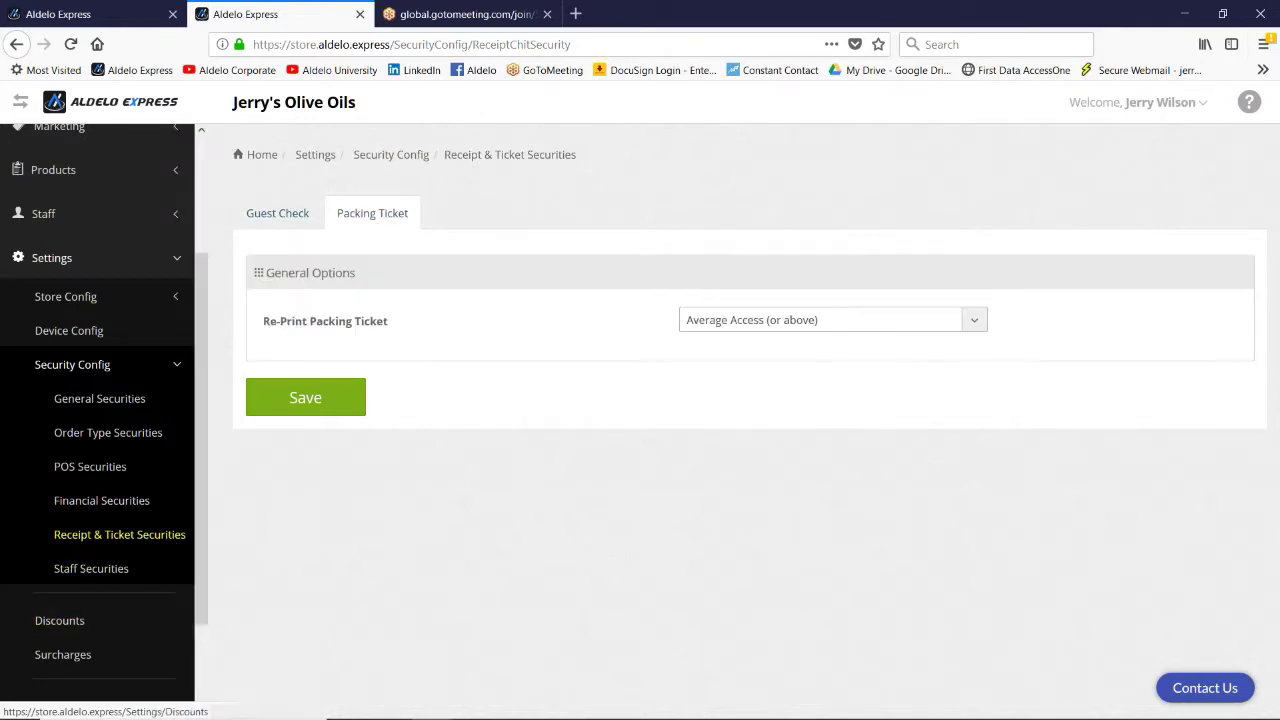
{"action": "left_click", "coordinate": [91, 572]}
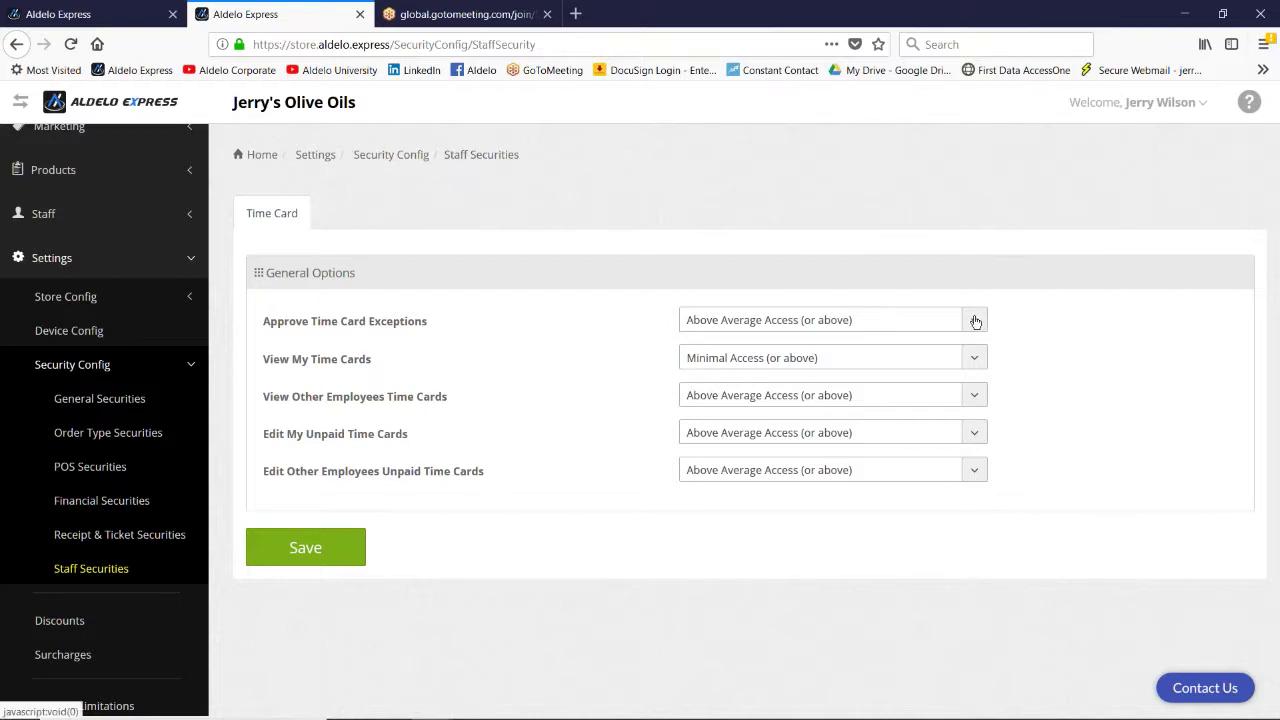
Step: Keep Approve Time Card Exceptions at Above Average Access and open Staff > Employees
{"action": "left_click", "coordinate": [976, 321]}
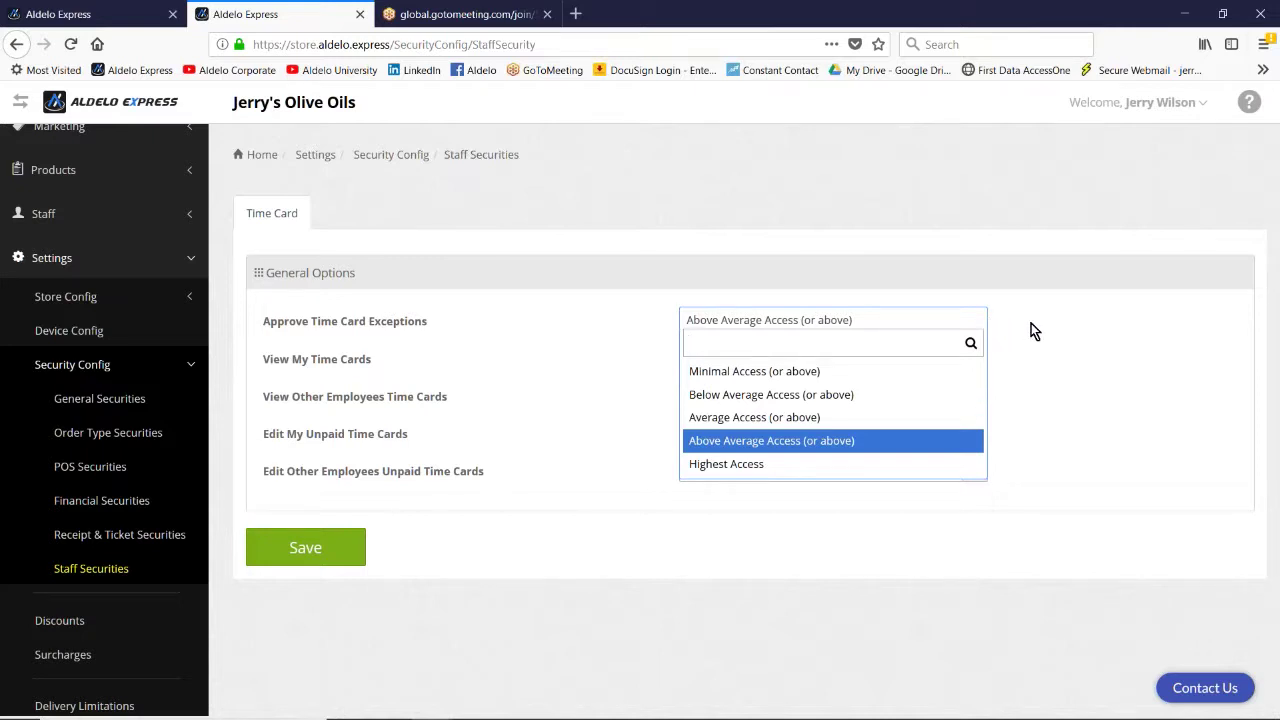
{"action": "left_click", "coordinate": [1031, 323]}
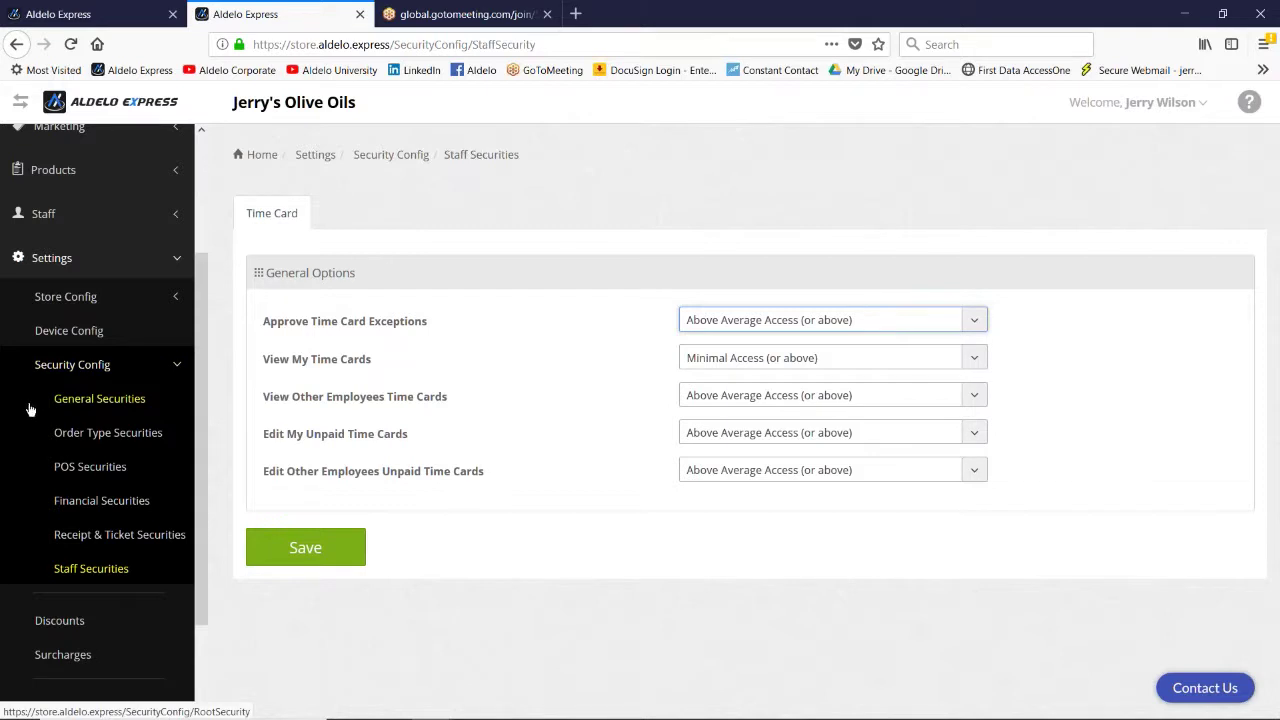
{"action": "scroll", "coordinate": [22, 405], "scroll_direction": "up", "scroll_amount": 2}
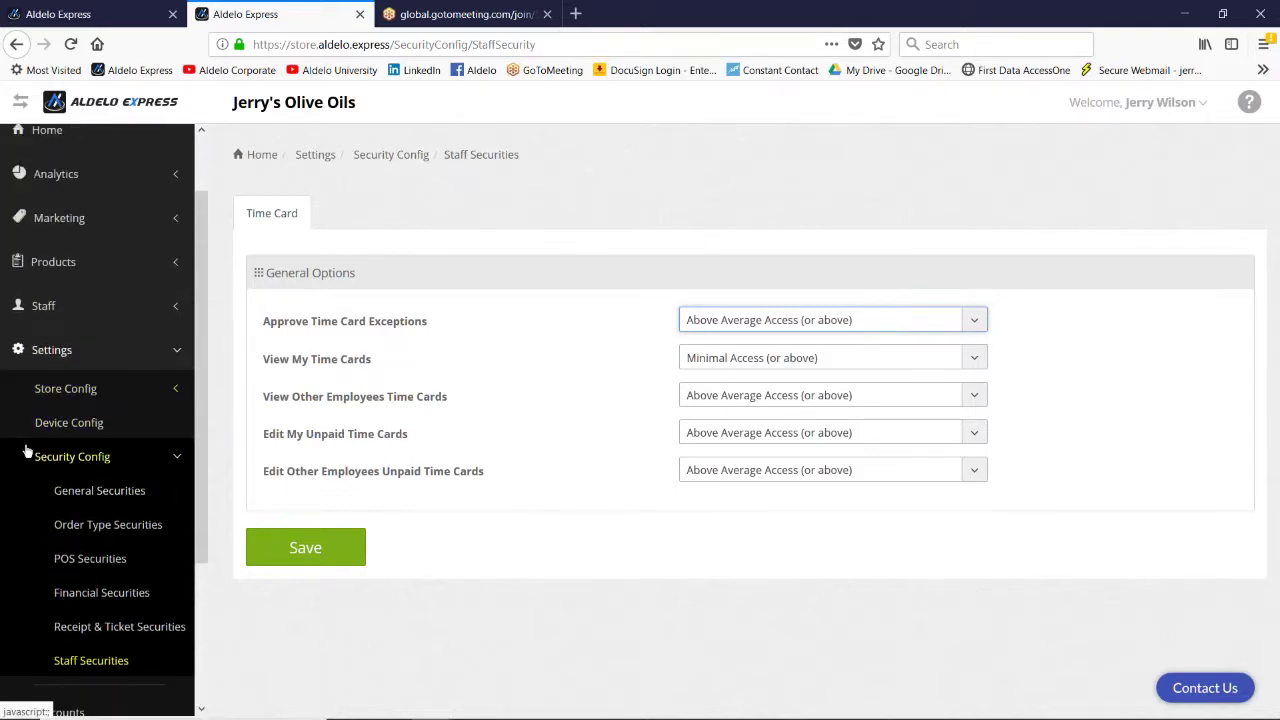
{"action": "left_click", "coordinate": [44, 312]}
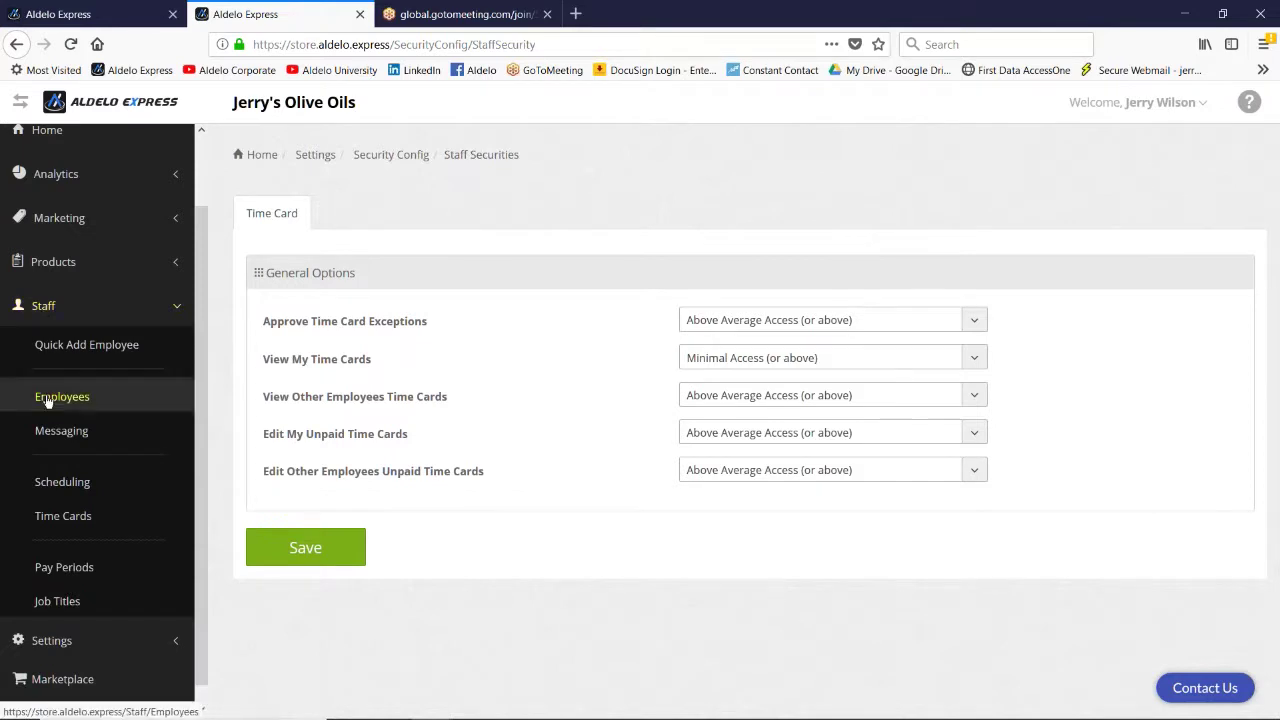
{"action": "left_click", "coordinate": [48, 399]}
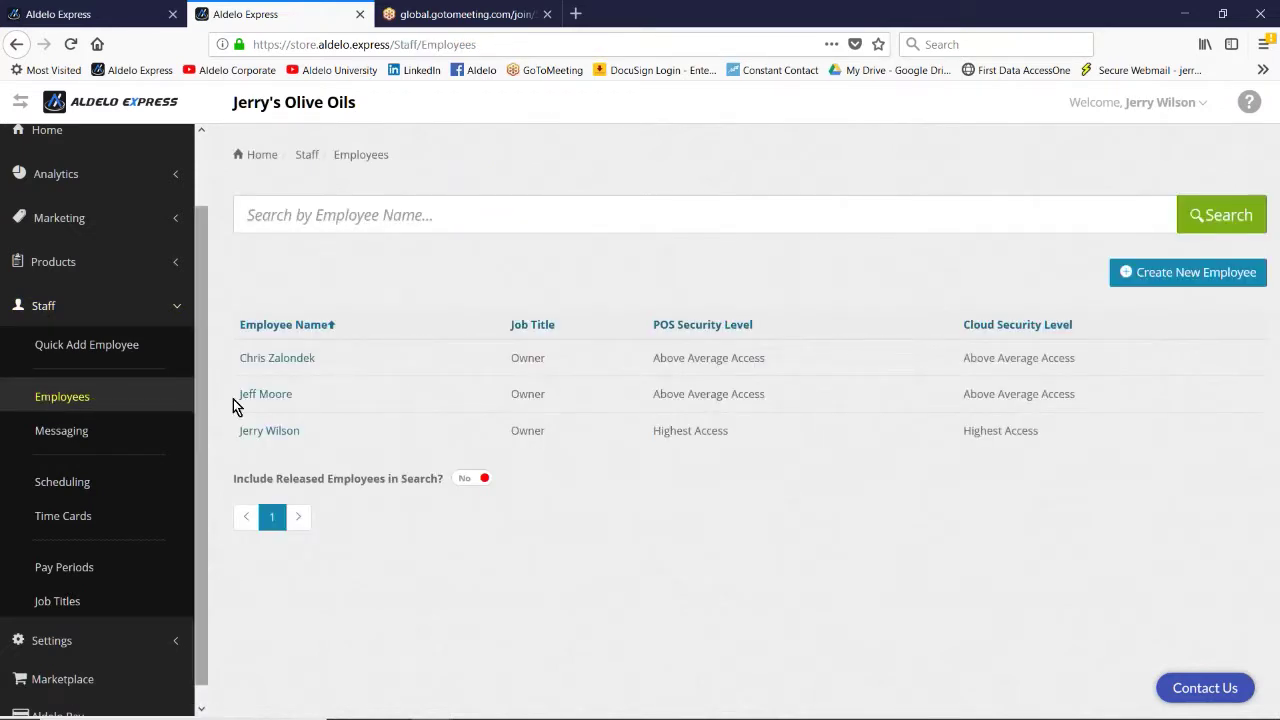
Step: Keep the owner's POS security level at Highest Access, then go to Quick Add Employee
{"action": "left_click", "coordinate": [261, 431]}
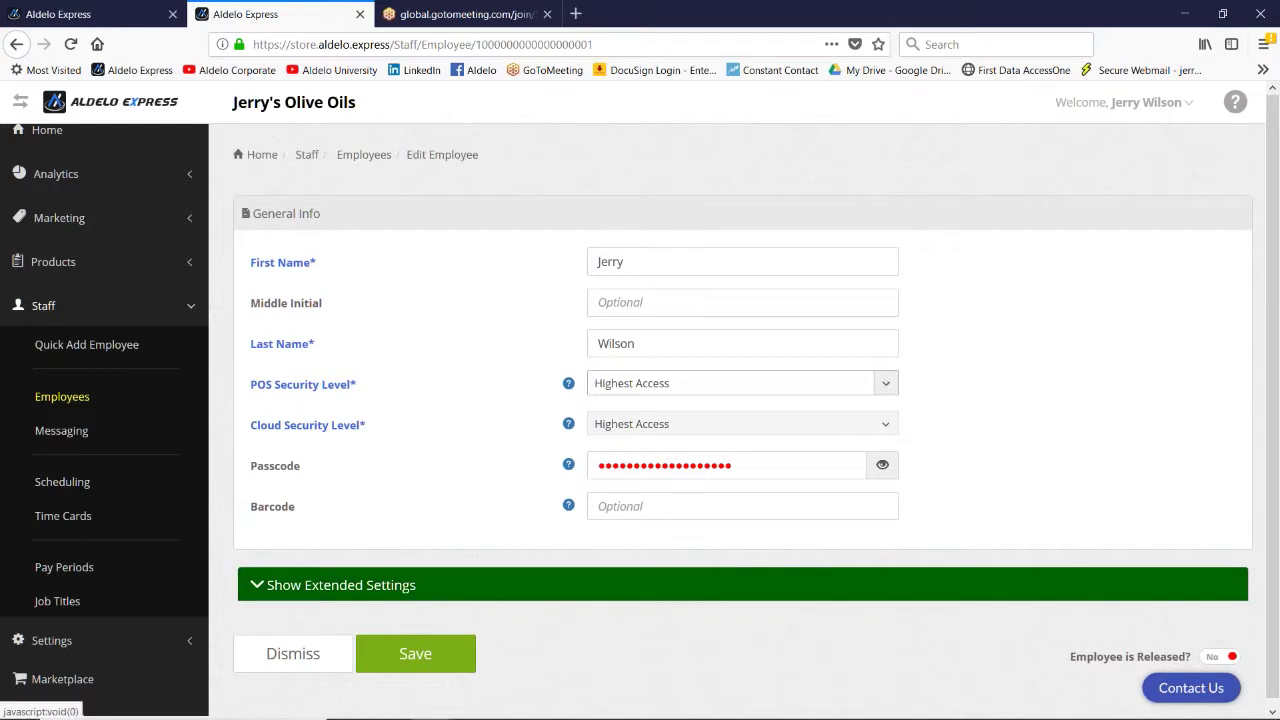
{"action": "left_click", "coordinate": [886, 390]}
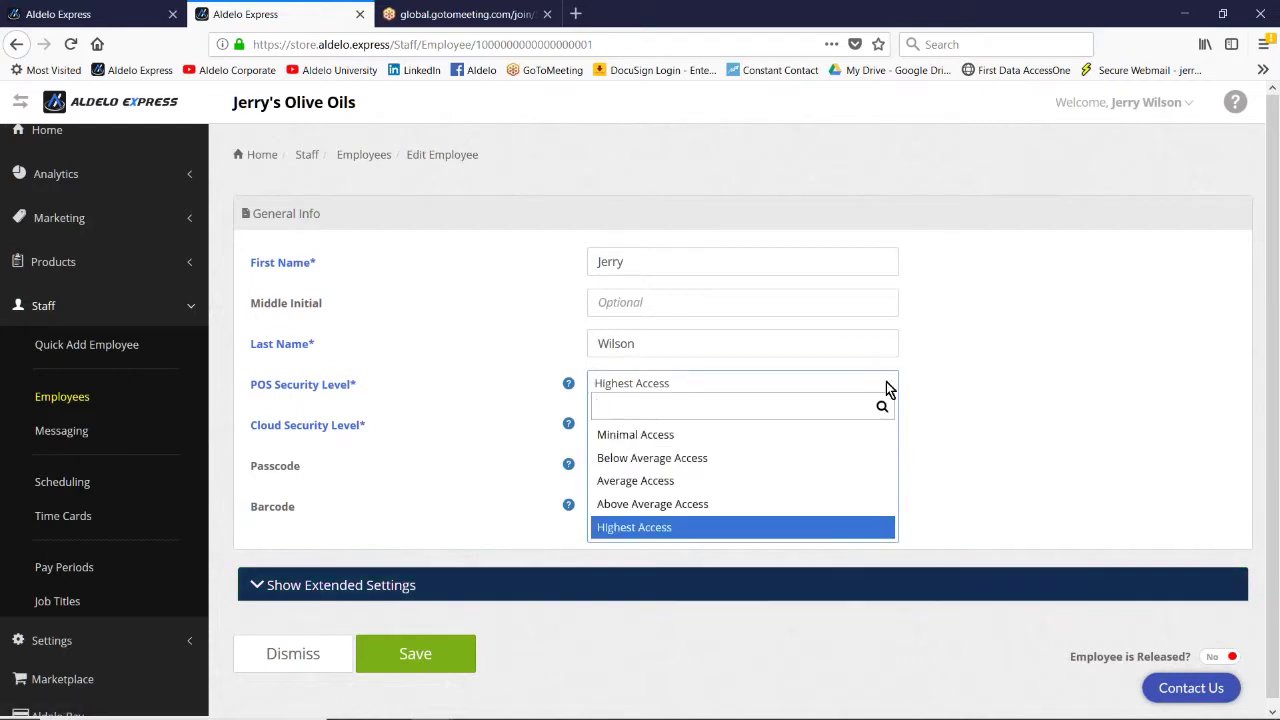
{"action": "left_click", "coordinate": [777, 527]}
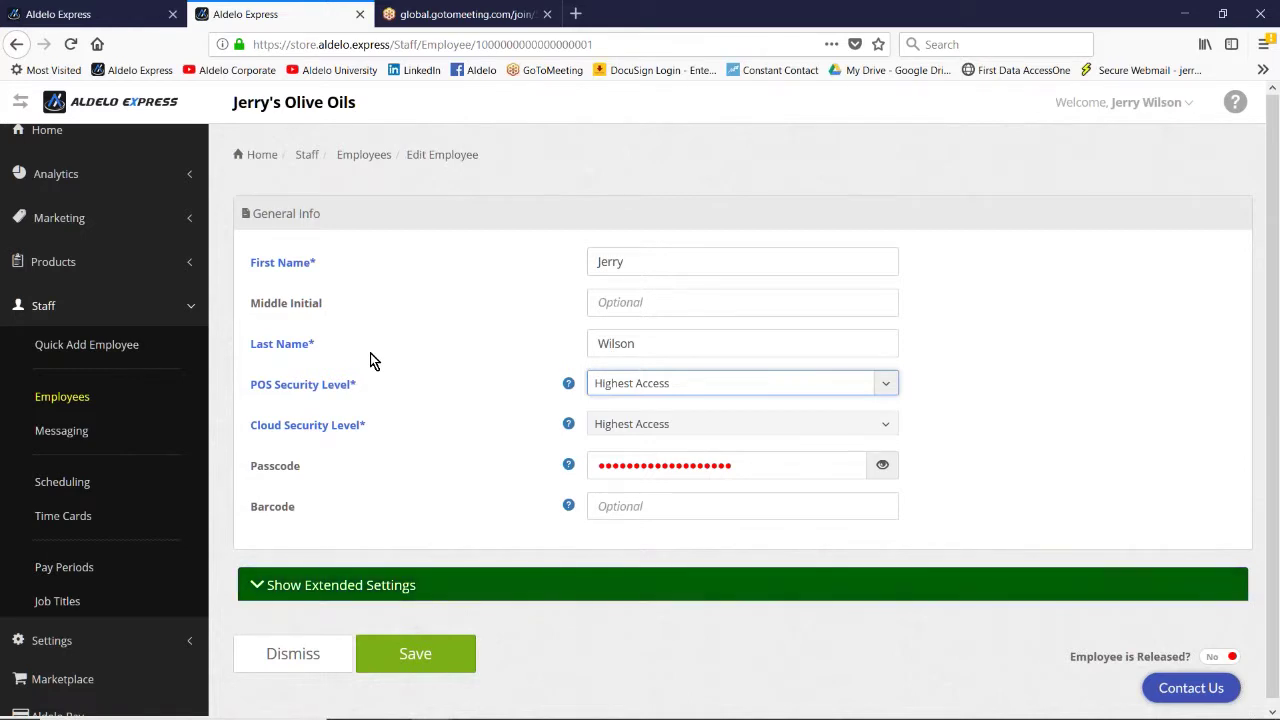
{"action": "left_click", "coordinate": [81, 352]}
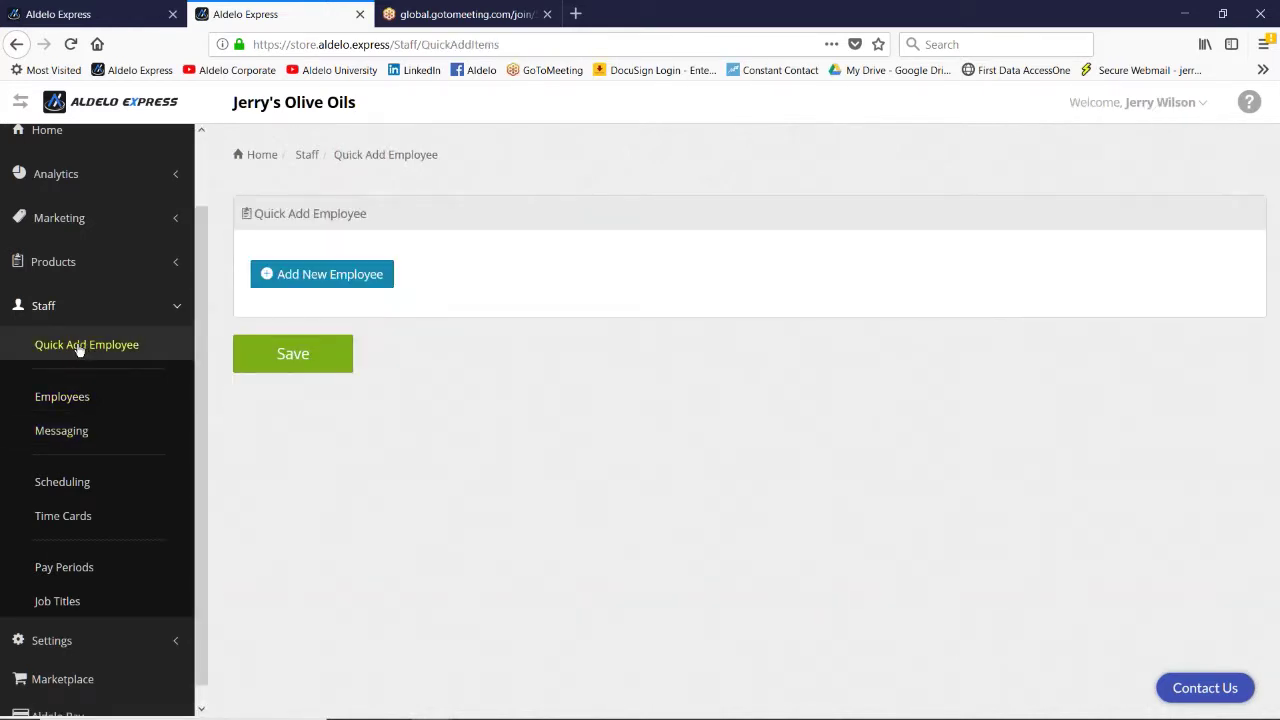
Step: Enter the new employee's first and last name, Cashier job title and a passcode, and save
{"action": "left_click", "coordinate": [331, 276]}
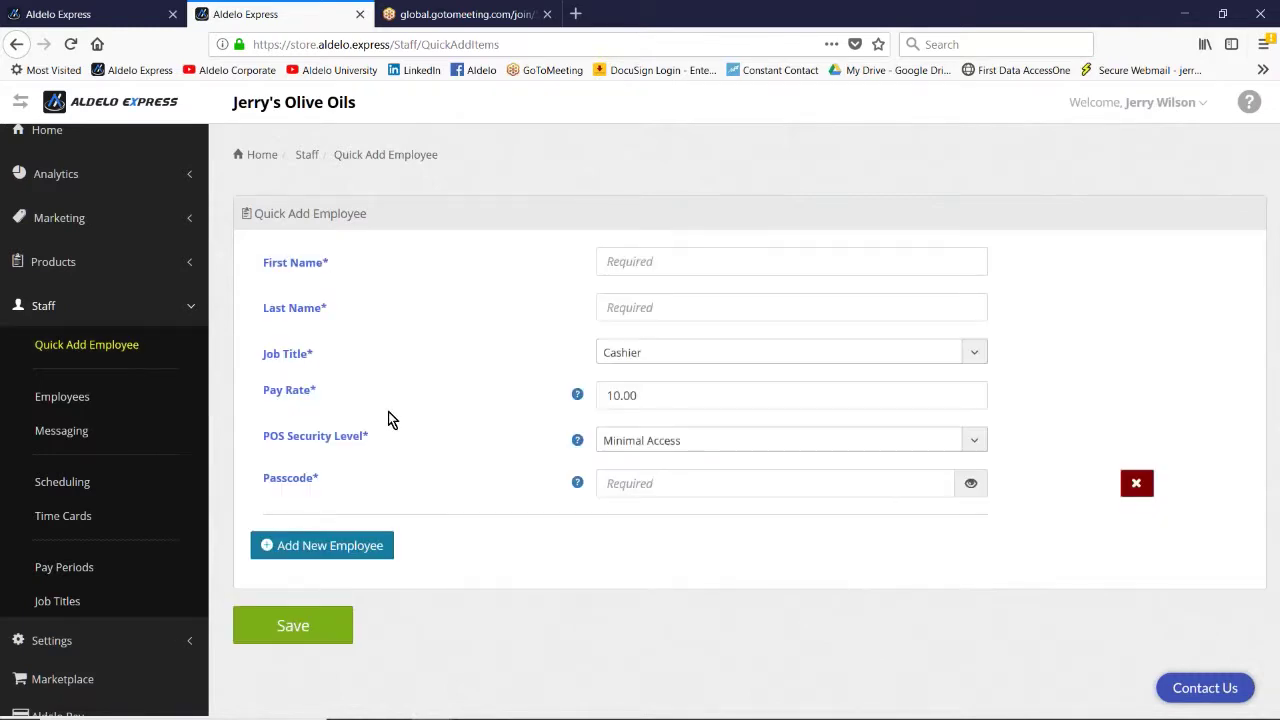
{"action": "left_click", "coordinate": [665, 262]}
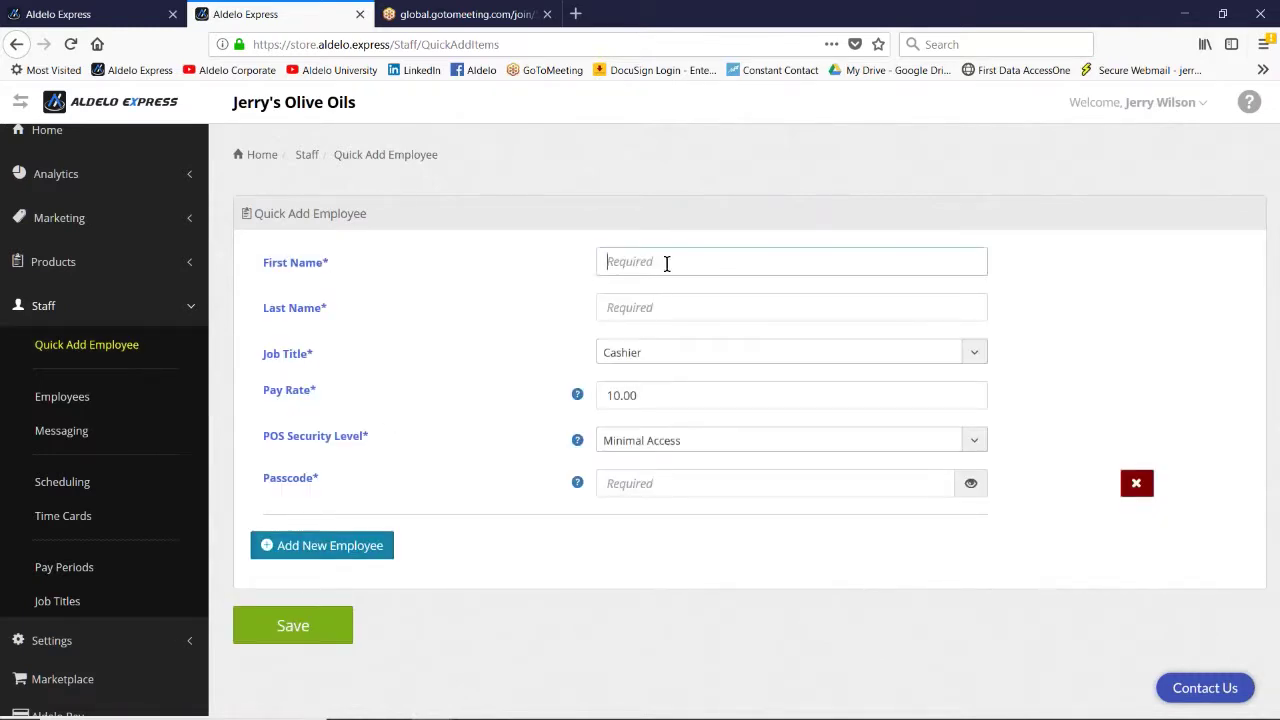
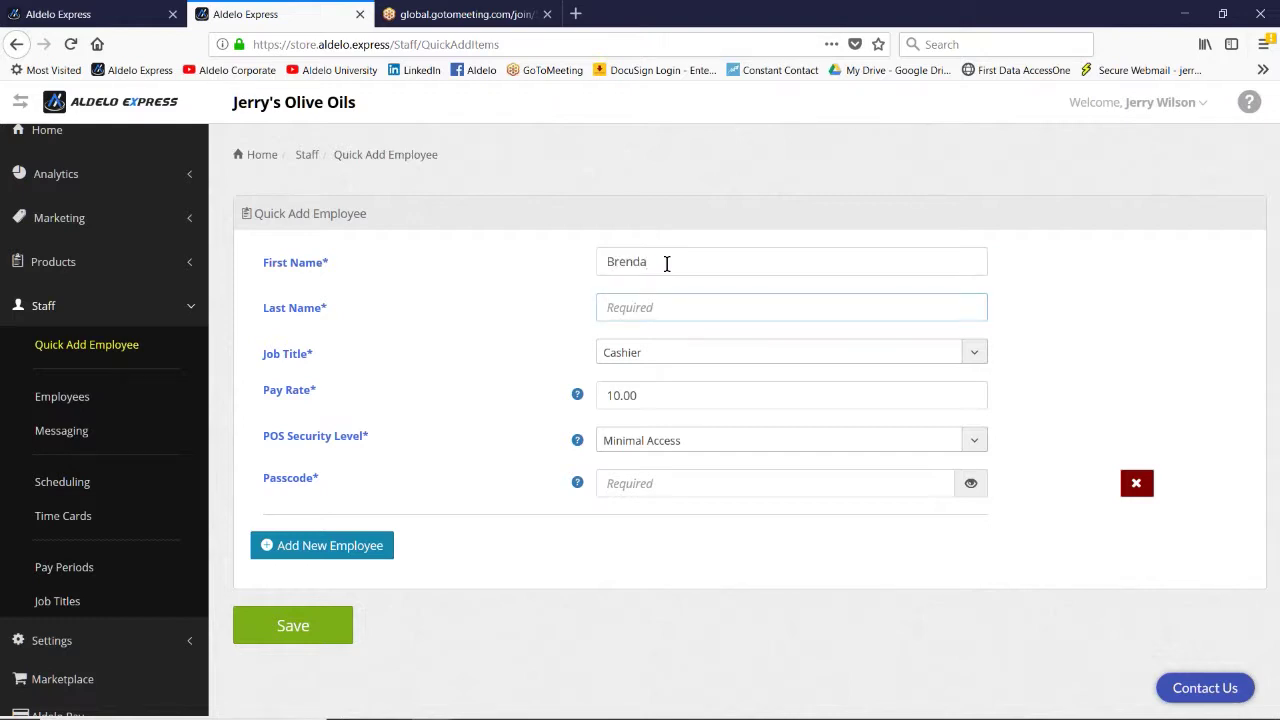
{"action": "key", "text": "Tab"}
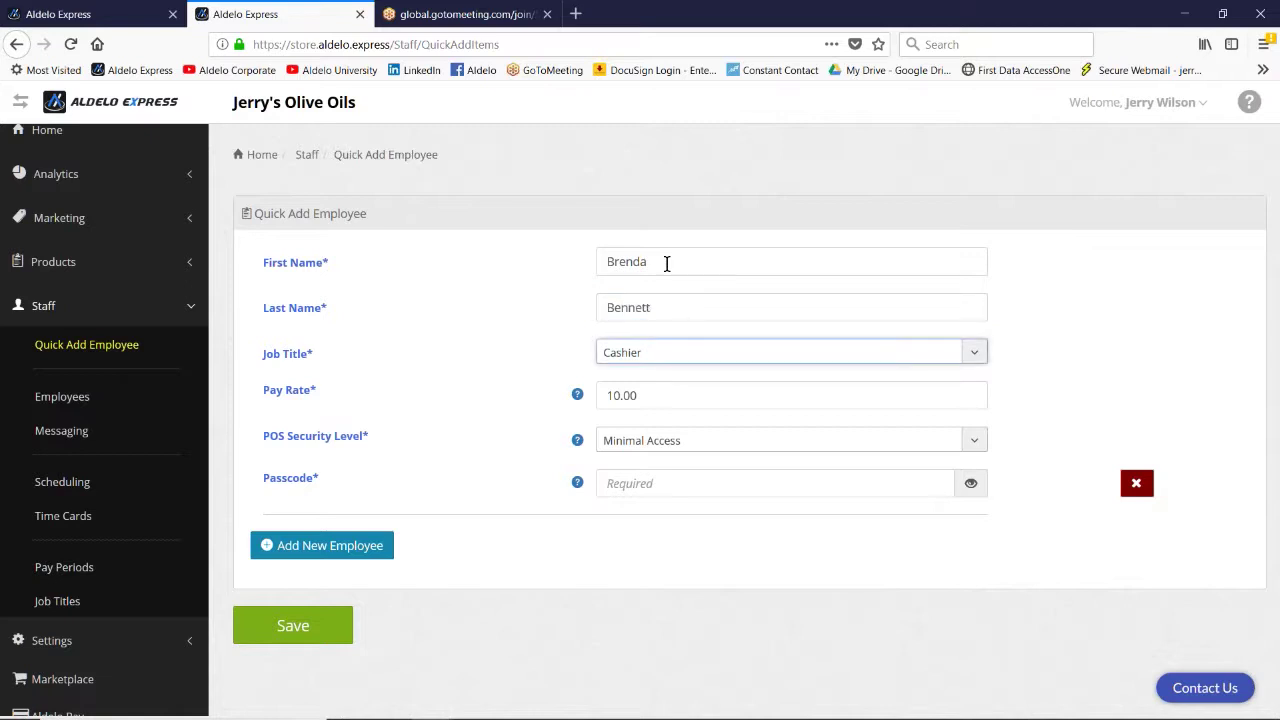
{"action": "left_click", "coordinate": [976, 352]}
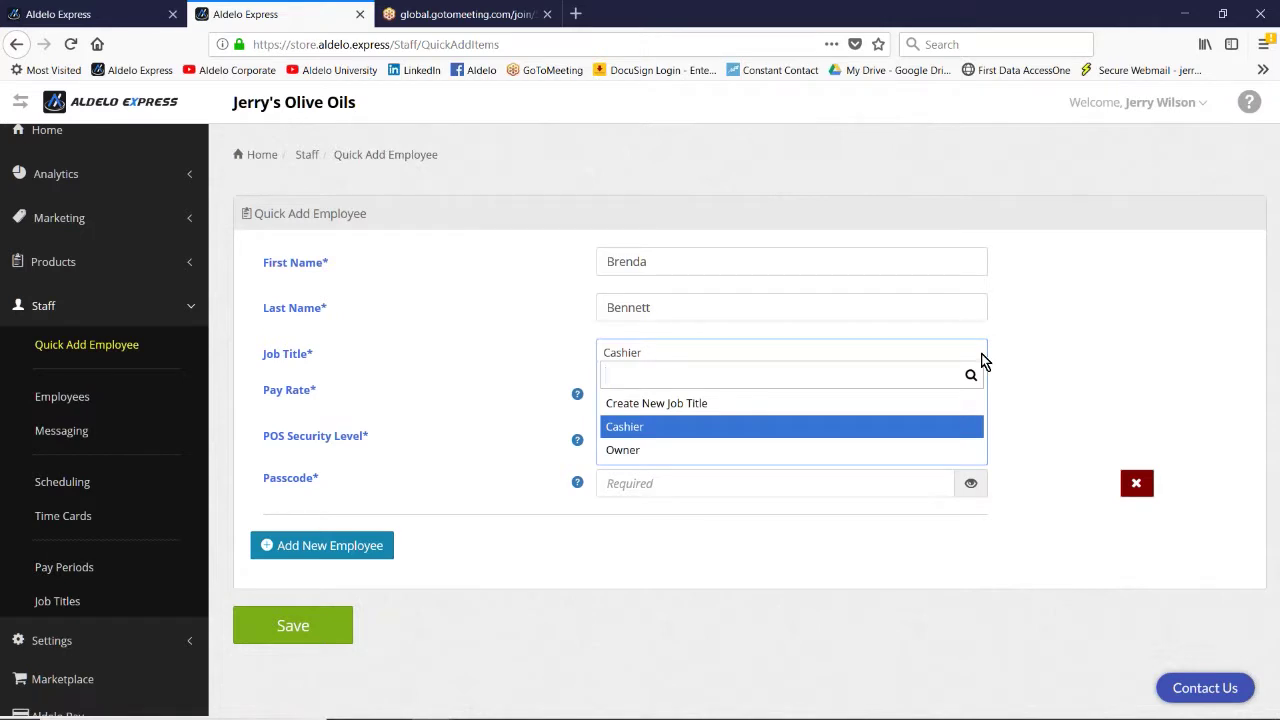
{"action": "left_click", "coordinate": [661, 427]}
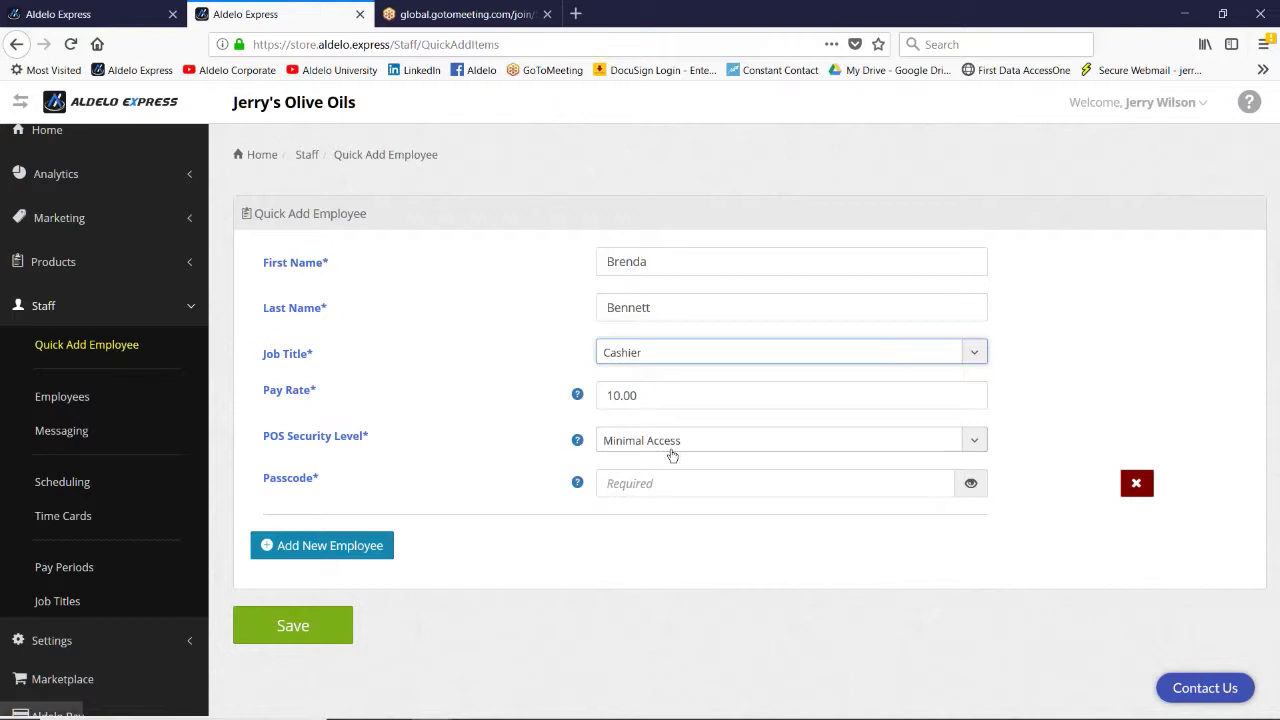
{"action": "left_click", "coordinate": [676, 481]}
{"action": "type", "text": "123"}
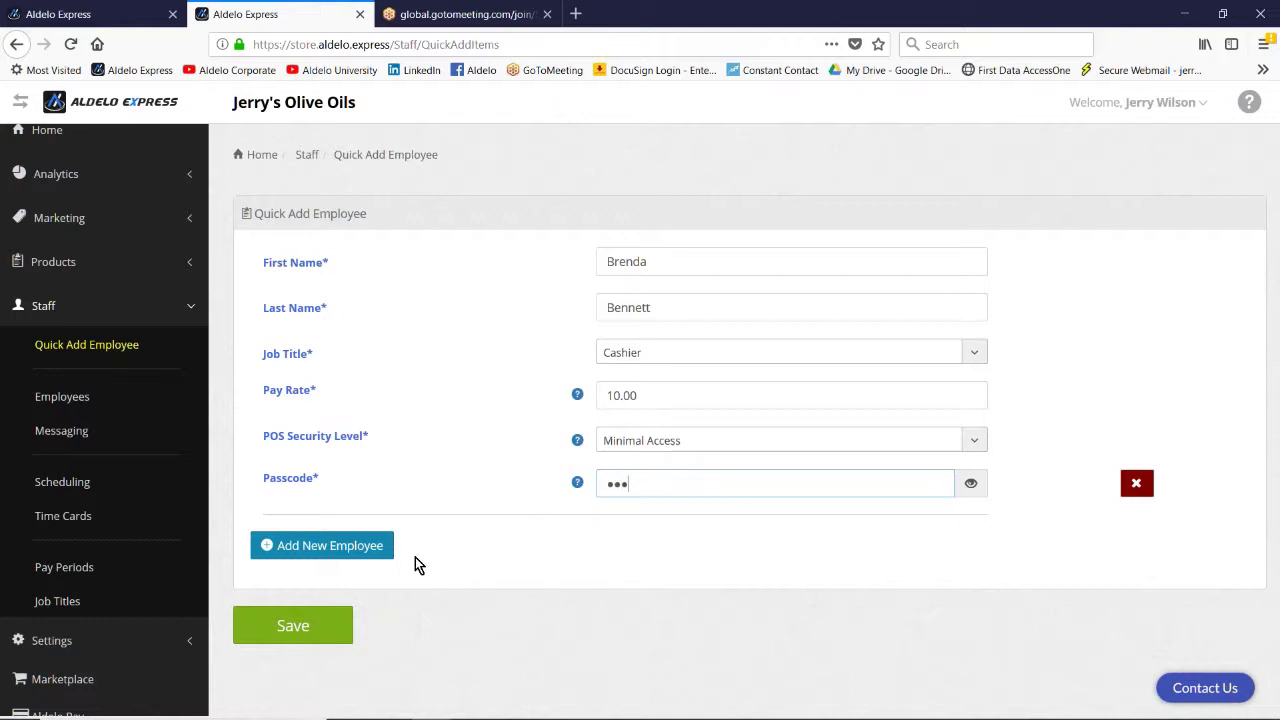
{"action": "left_click", "coordinate": [323, 625]}
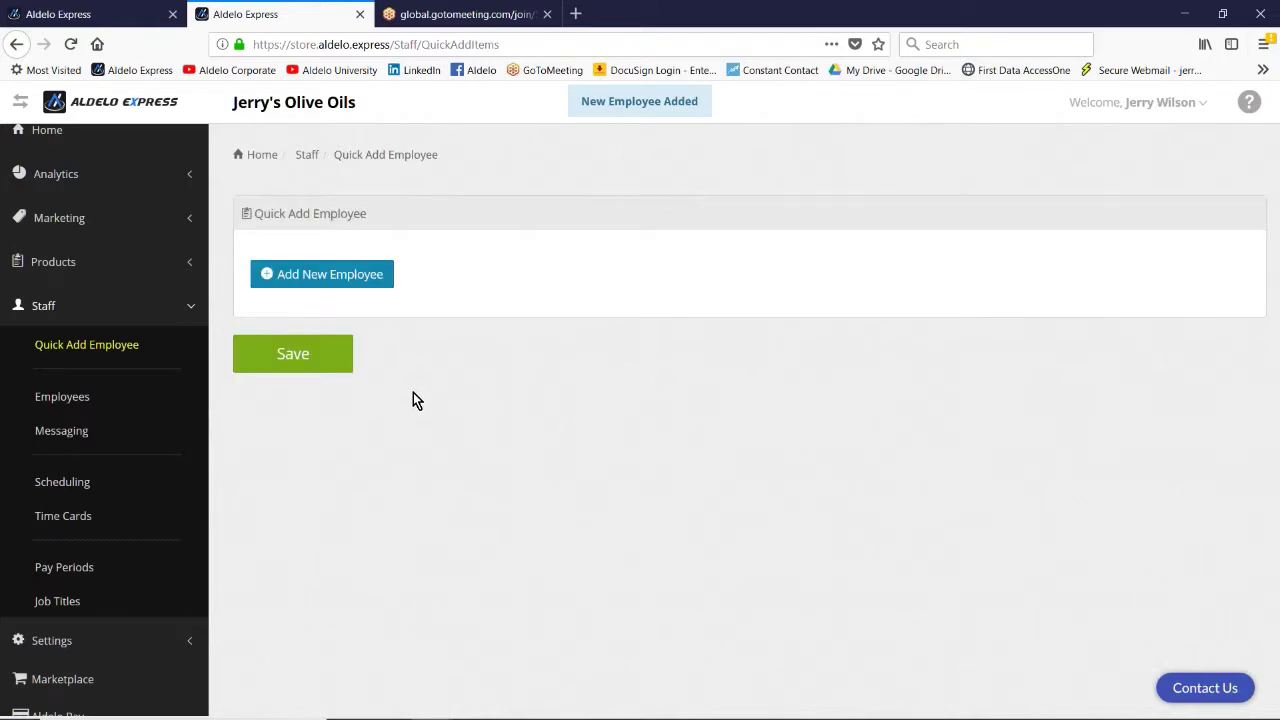
Step: Open Staff > Employees, decline Firefox's password-save prompts, and open the new cashier's record
{"action": "left_click", "coordinate": [76, 398]}
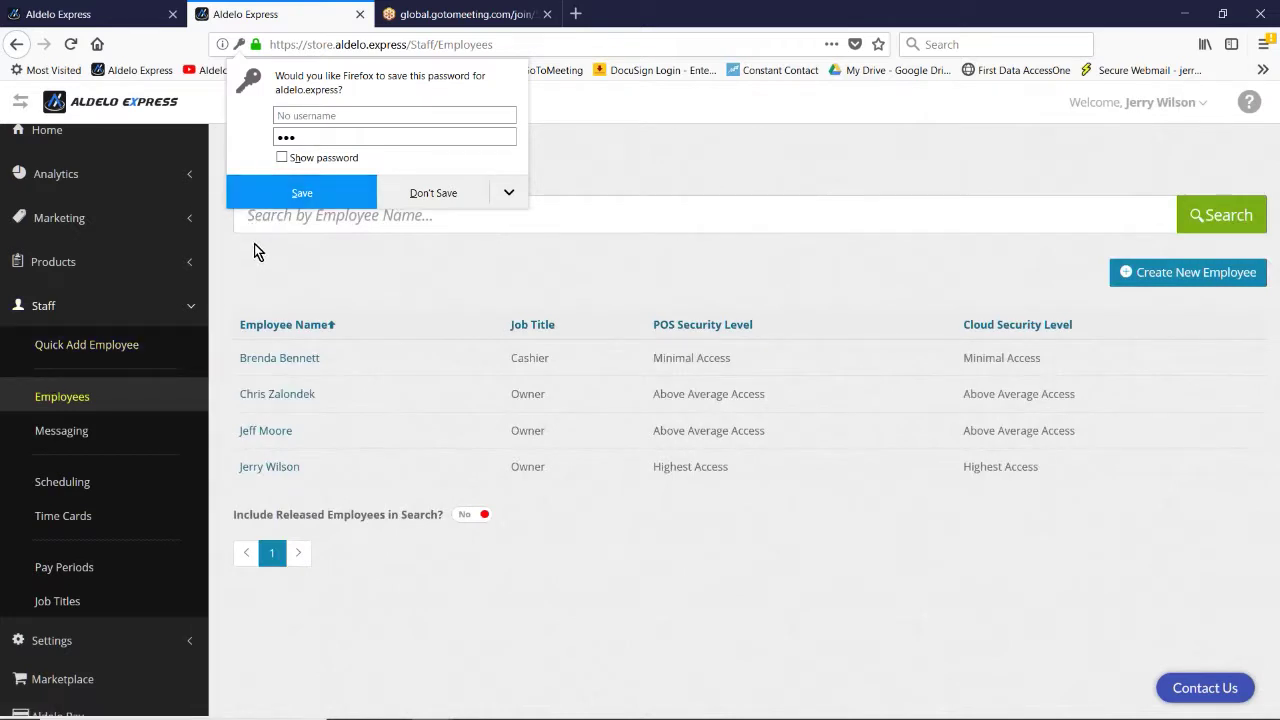
{"action": "left_click", "coordinate": [435, 198]}
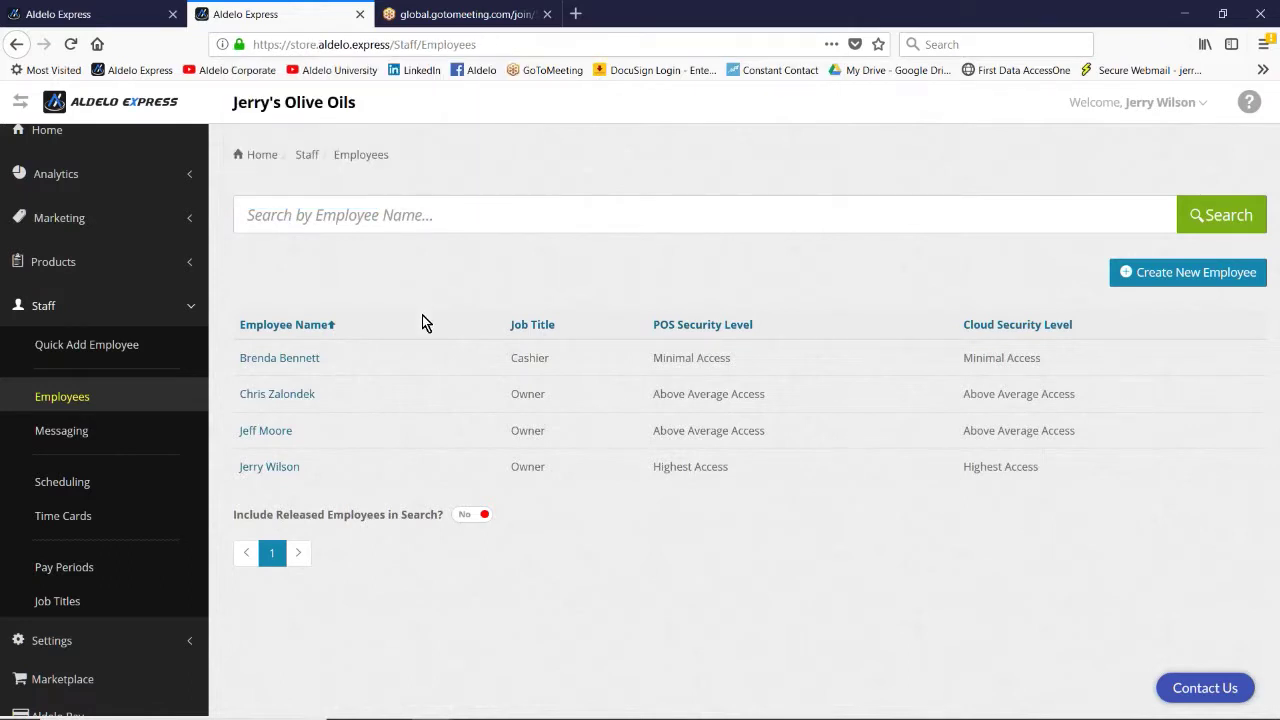
{"action": "left_click", "coordinate": [297, 360]}
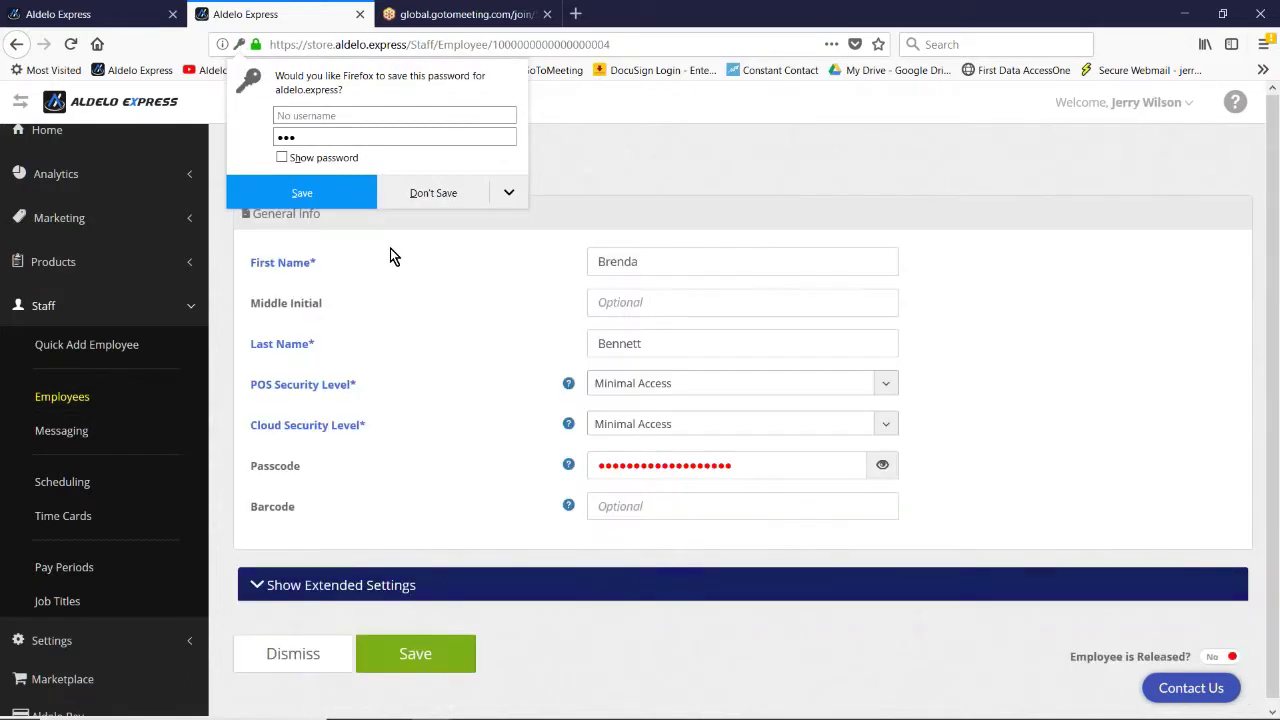
{"action": "left_click", "coordinate": [432, 193]}
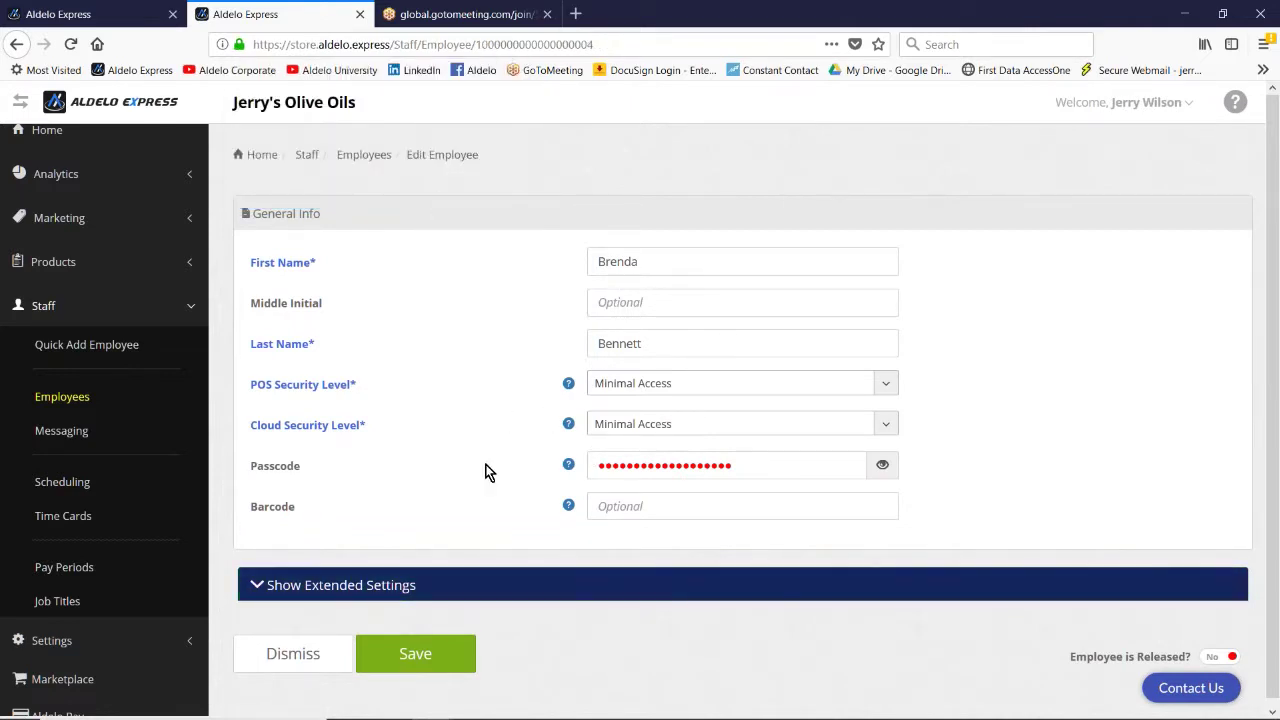
{"action": "scroll", "coordinate": [330, 500], "scroll_direction": "down", "scroll_amount": 1}
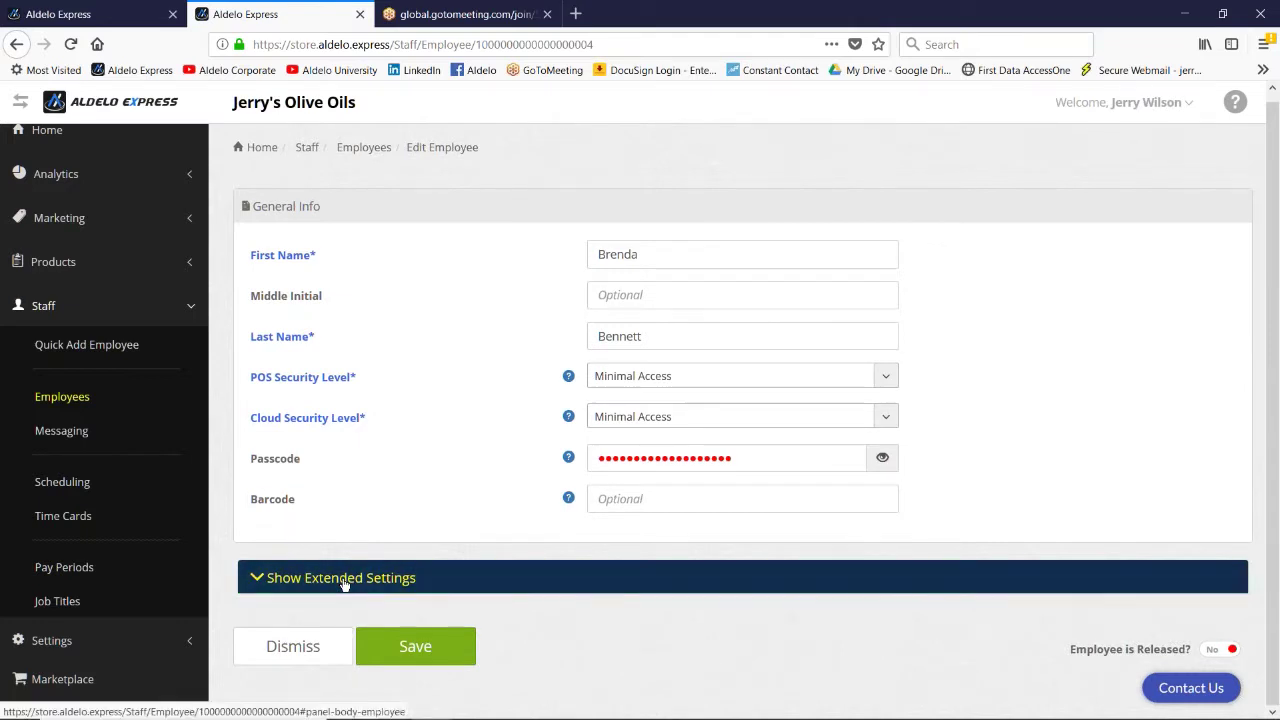
{"action": "left_click", "coordinate": [343, 585]}
{"action": "scroll", "coordinate": [291, 483], "scroll_direction": "down", "scroll_amount": 5}
{"action": "scroll", "coordinate": [334, 395], "scroll_direction": "up", "scroll_amount": 2}
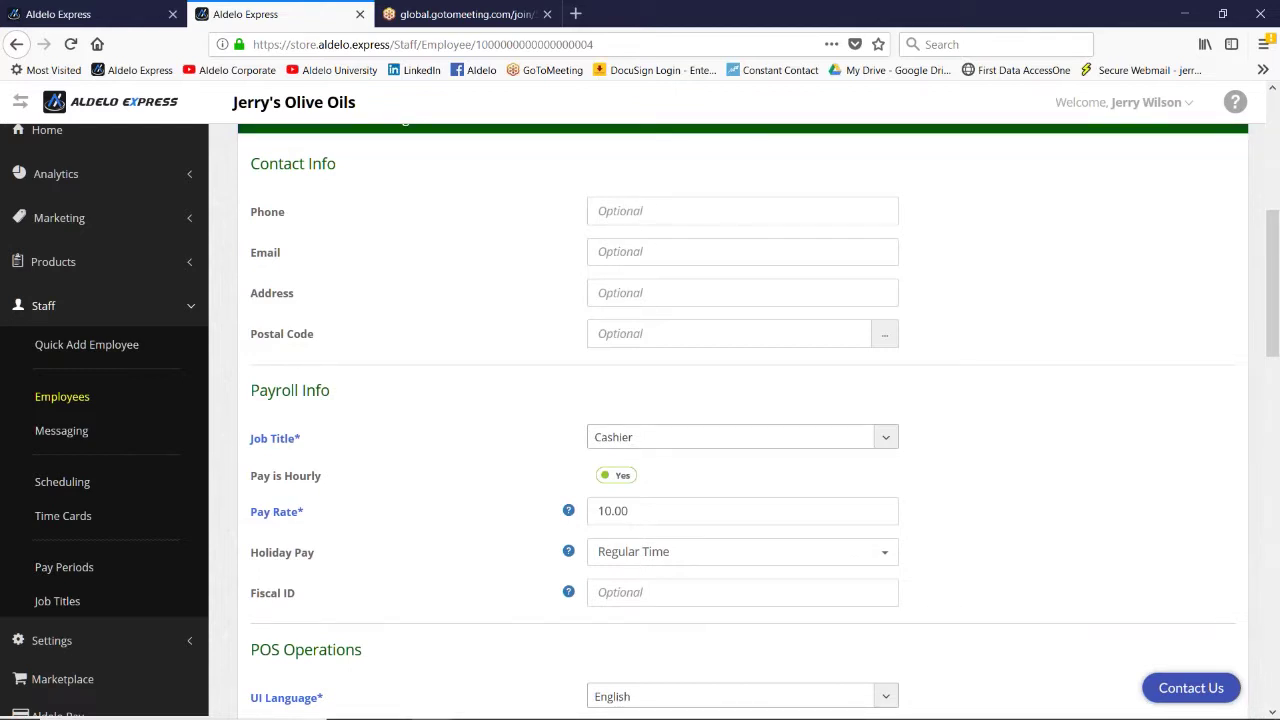
{"action": "scroll", "coordinate": [642, 326], "scroll_direction": "down", "scroll_amount": 3}
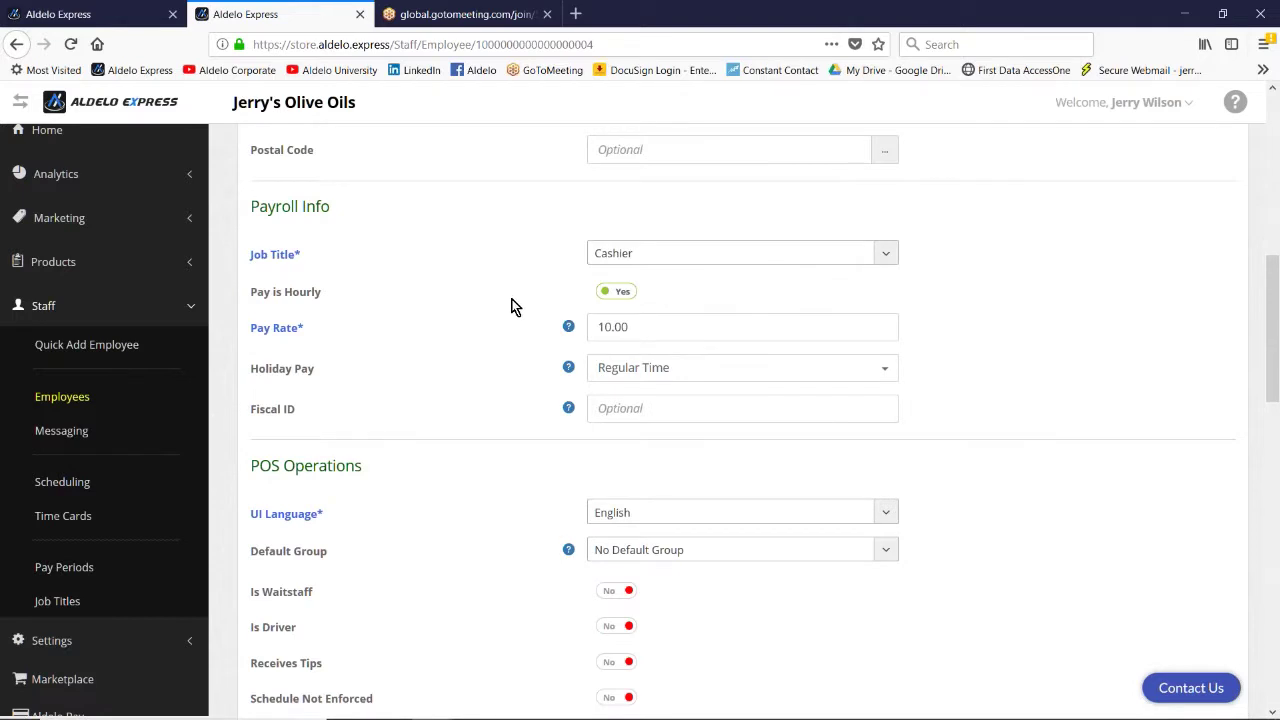
{"action": "scroll", "coordinate": [514, 297], "scroll_direction": "down", "scroll_amount": 3}
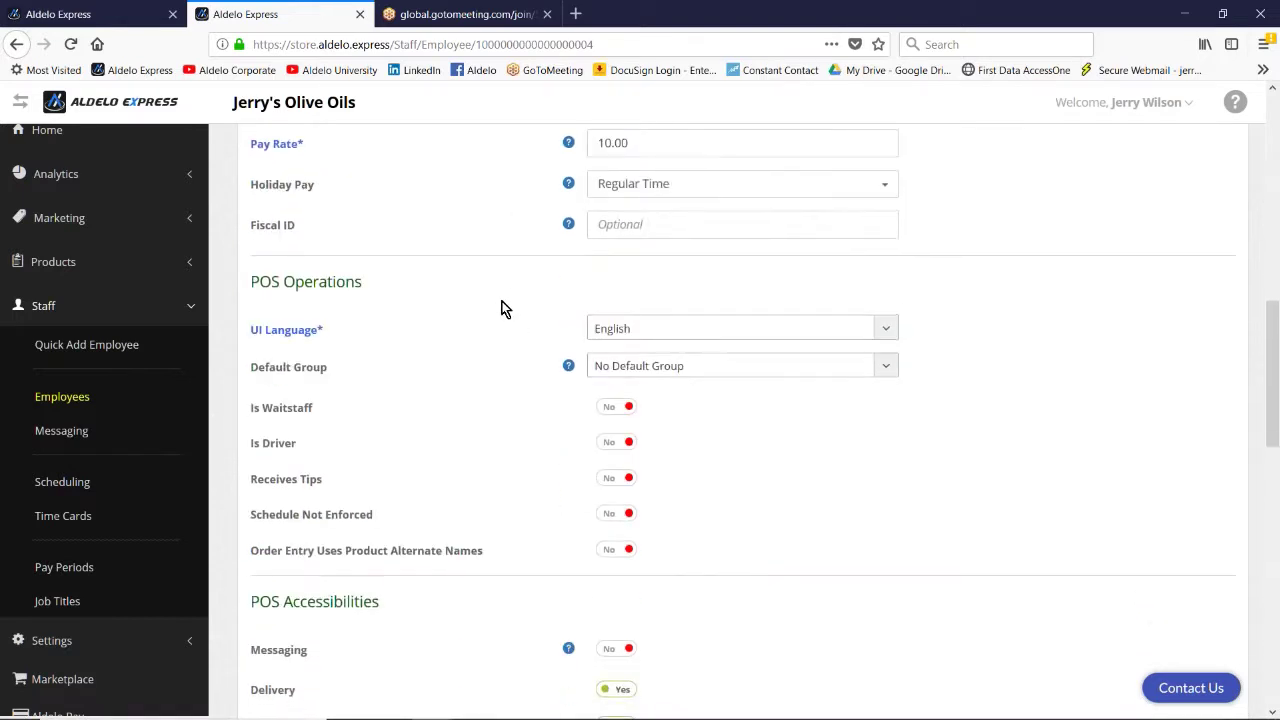
{"action": "left_click", "coordinate": [650, 224]}
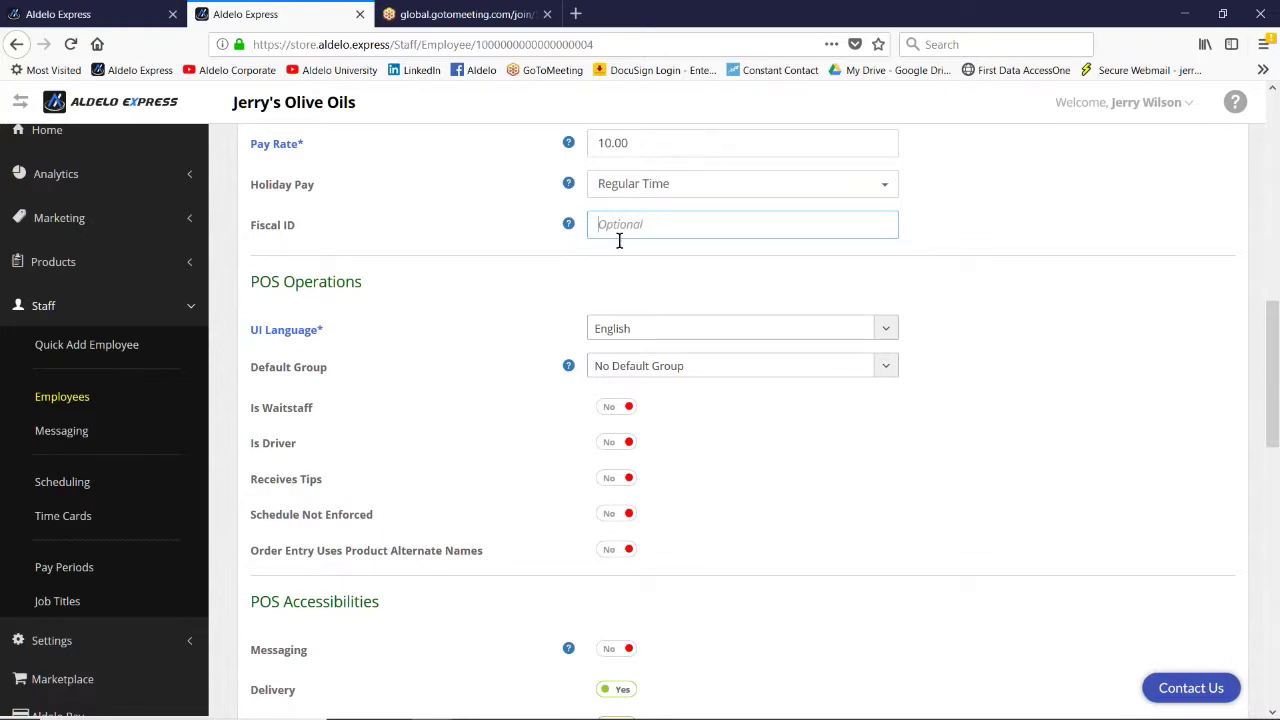
{"action": "scroll", "coordinate": [518, 298], "scroll_direction": "down", "scroll_amount": 2}
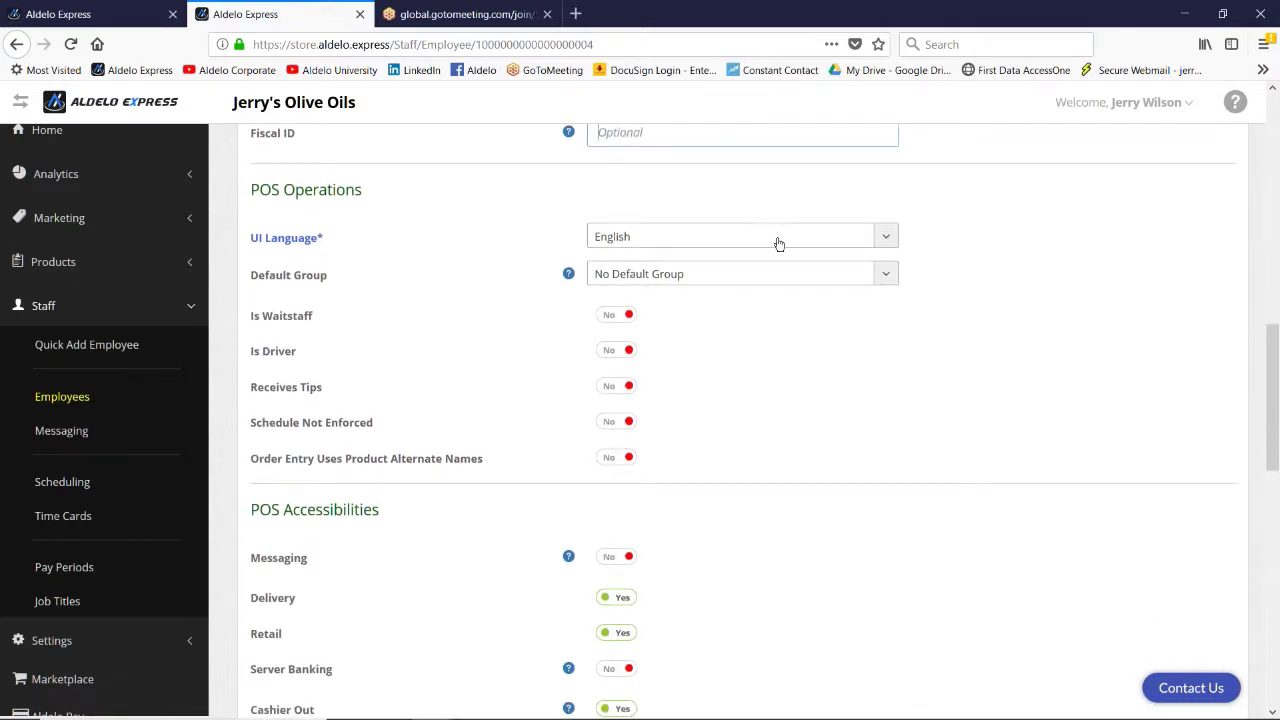
{"action": "left_click", "coordinate": [888, 238]}
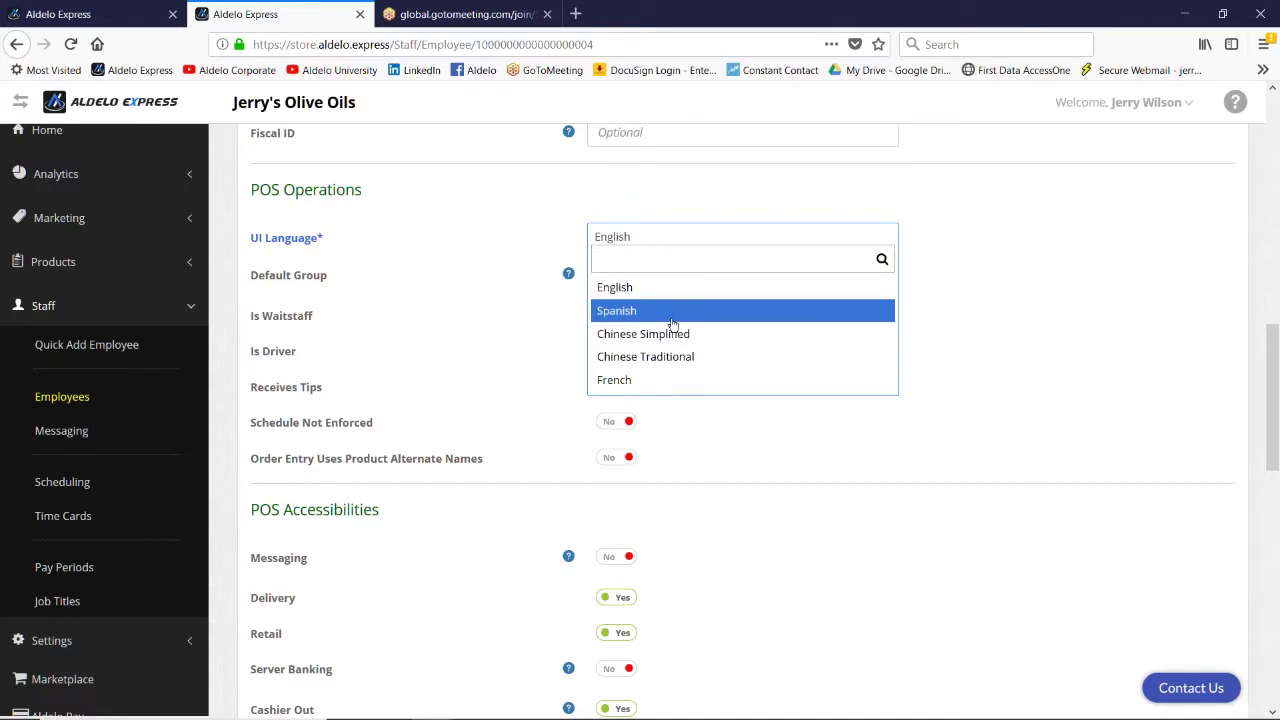
{"action": "left_click", "coordinate": [670, 287]}
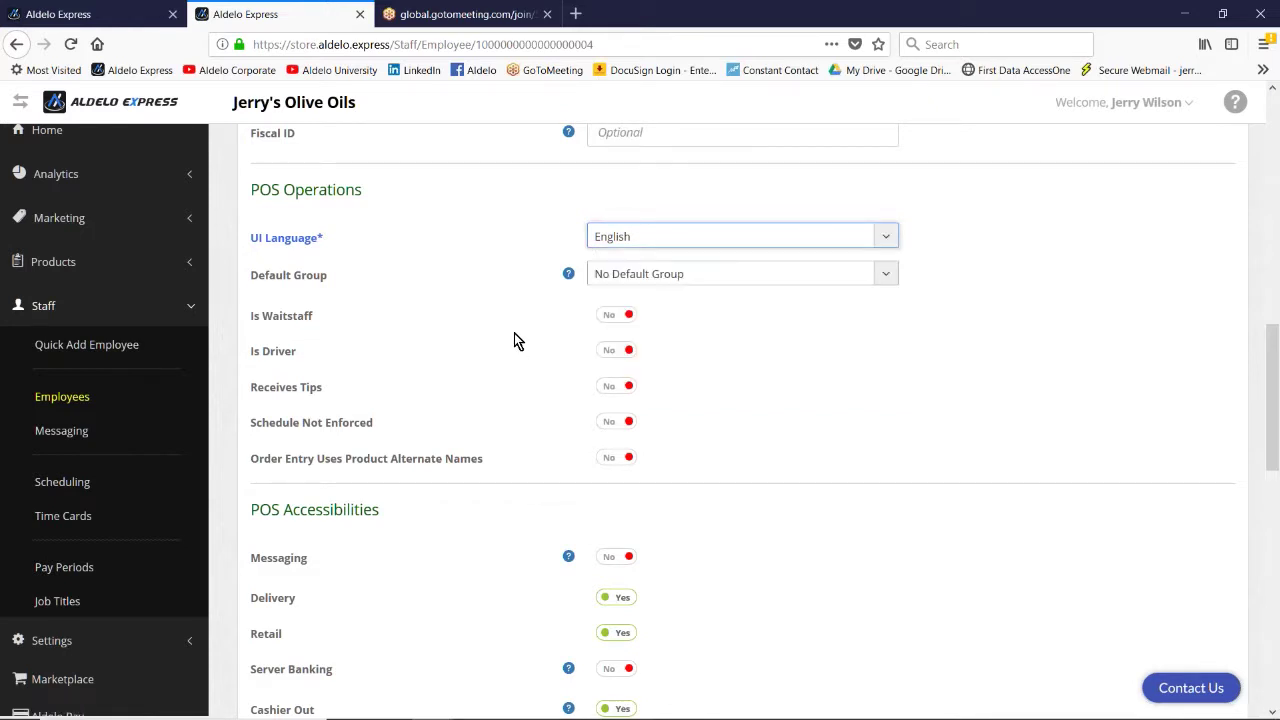
{"action": "scroll", "coordinate": [513, 340], "scroll_direction": "down", "scroll_amount": 1}
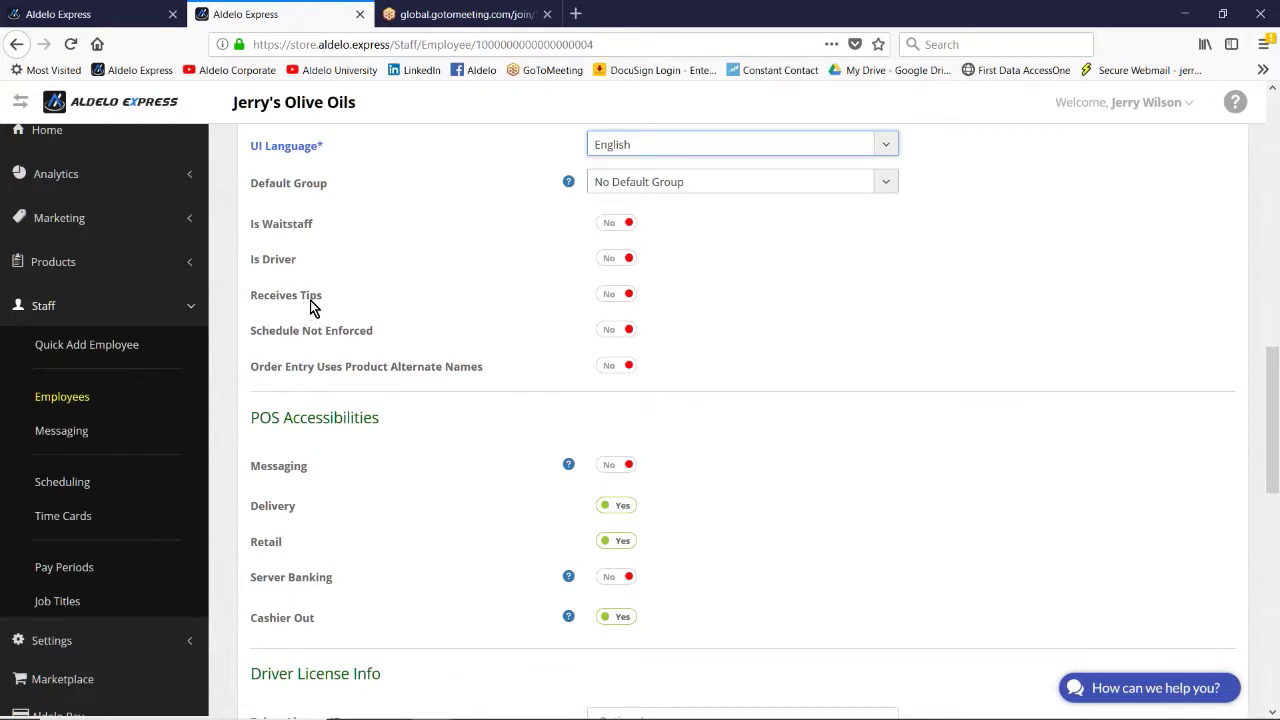
Step: Toggle Schedule Not Enforced on and back off, then scroll to the bottom of the cashier's form
{"action": "left_click", "coordinate": [622, 336]}
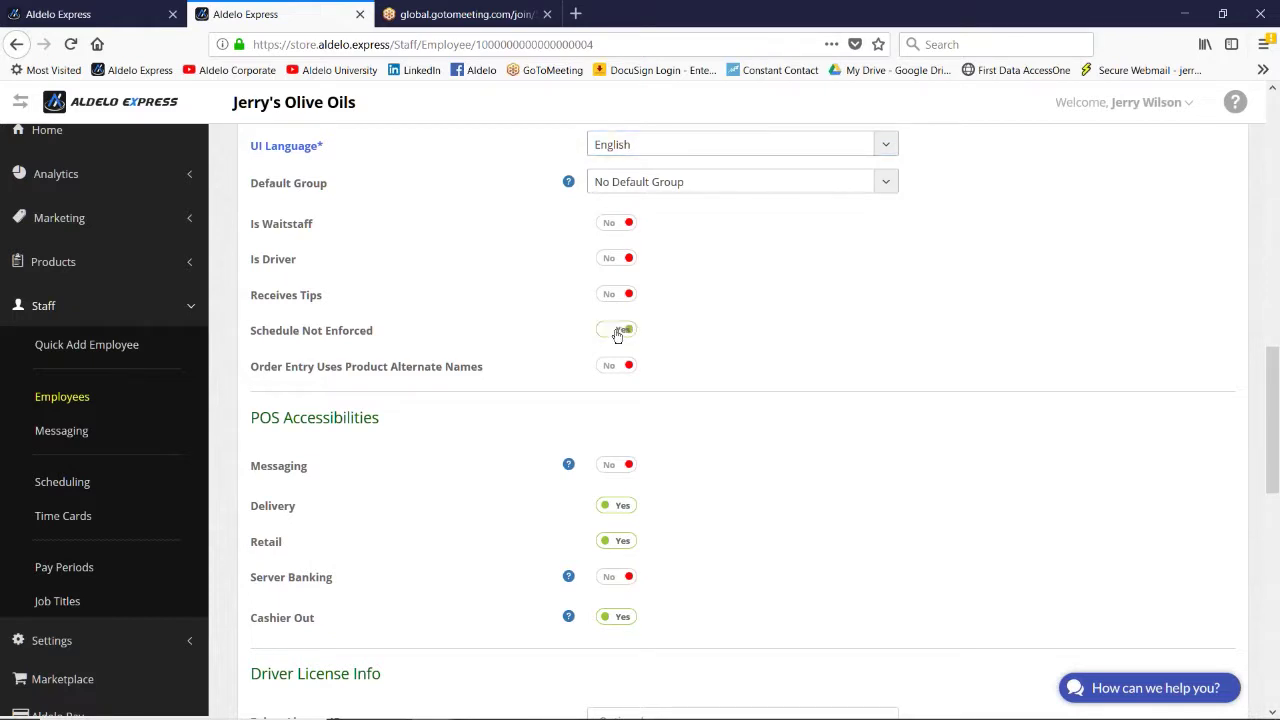
{"action": "left_click", "coordinate": [618, 331]}
{"action": "scroll", "coordinate": [568, 329], "scroll_direction": "down", "scroll_amount": 2}
{"action": "scroll", "coordinate": [505, 320], "scroll_direction": "down", "scroll_amount": 4}
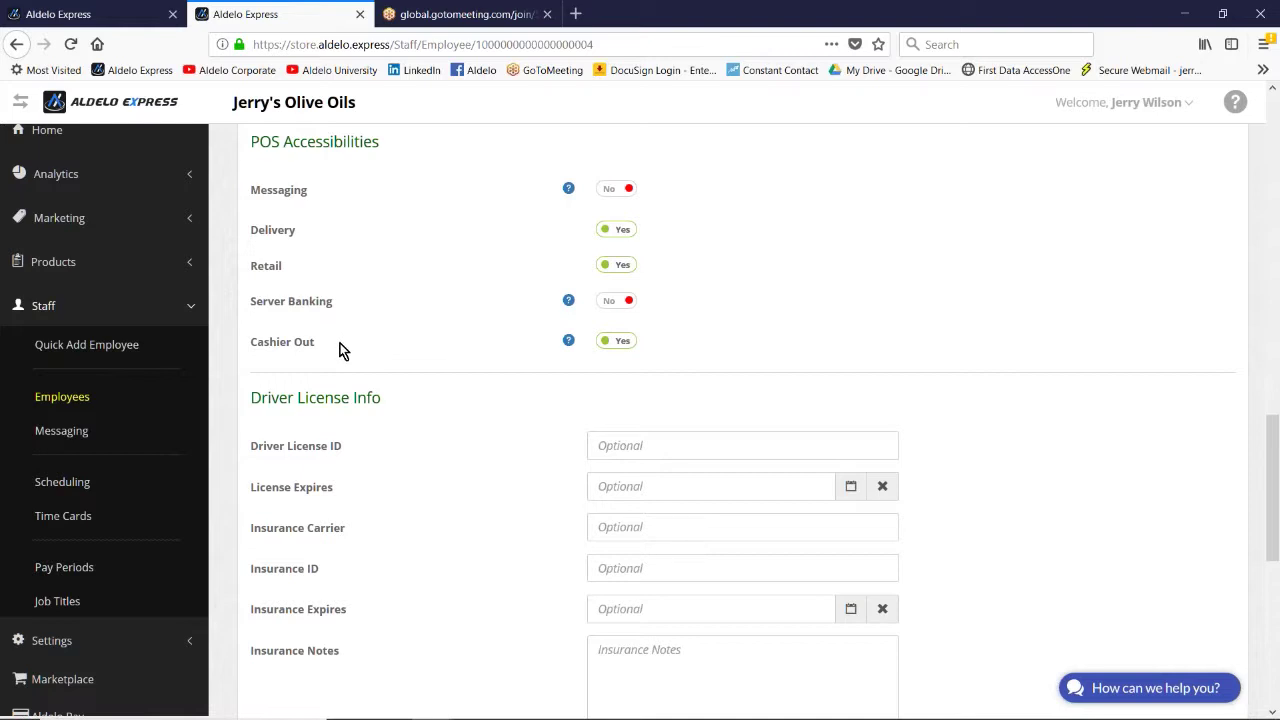
{"action": "scroll", "coordinate": [377, 326], "scroll_direction": "down", "scroll_amount": 3}
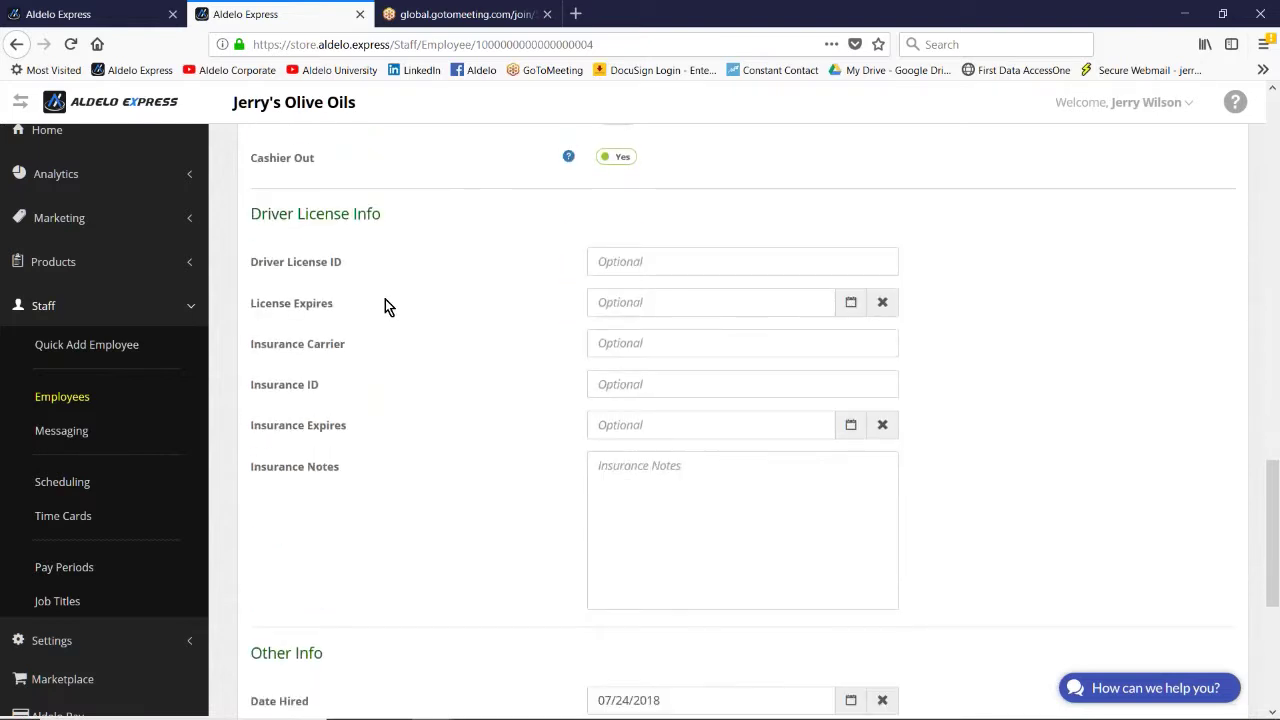
{"action": "scroll", "coordinate": [386, 246], "scroll_direction": "down", "scroll_amount": 1}
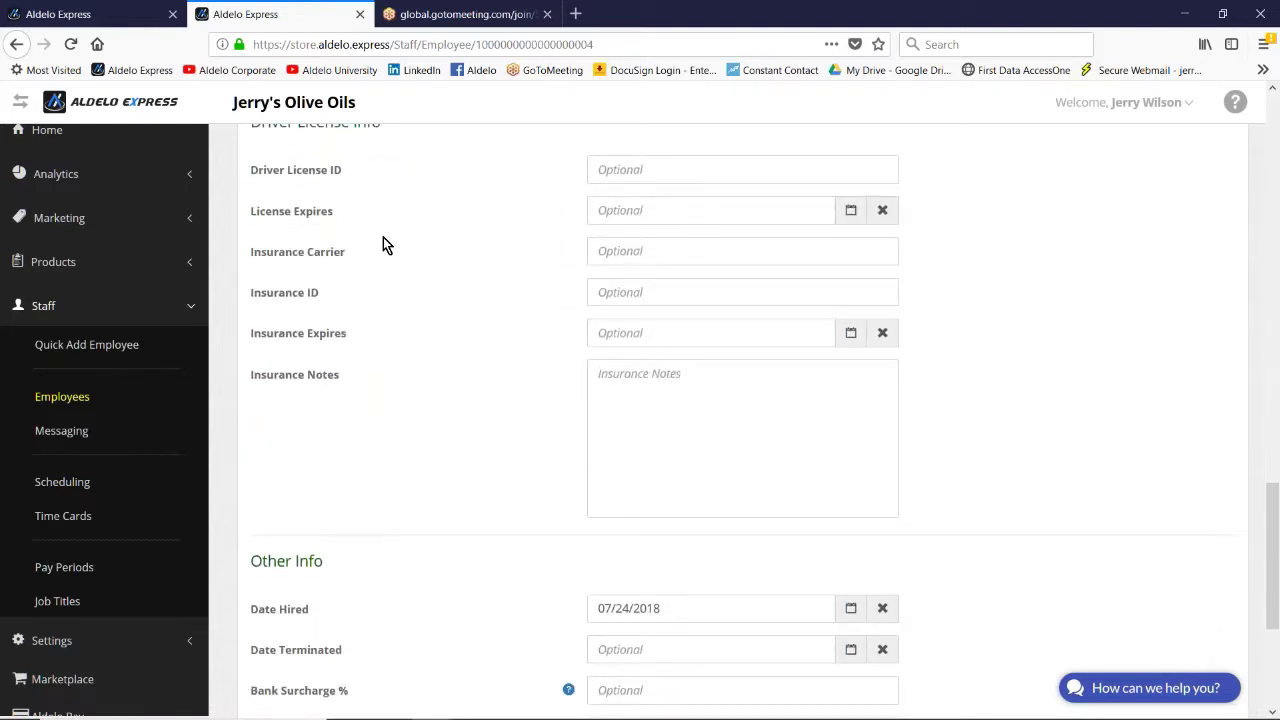
{"action": "scroll", "coordinate": [382, 250], "scroll_direction": "up", "scroll_amount": 1}
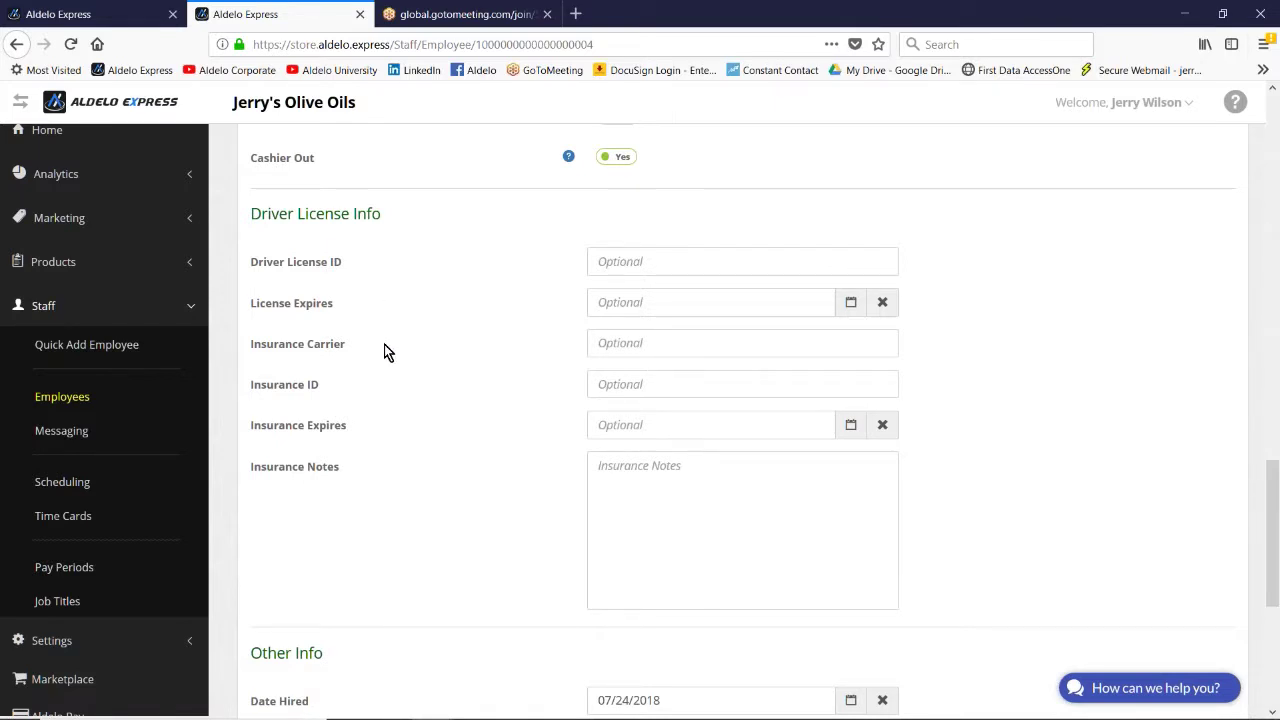
{"action": "scroll", "coordinate": [384, 358], "scroll_direction": "down", "scroll_amount": 2}
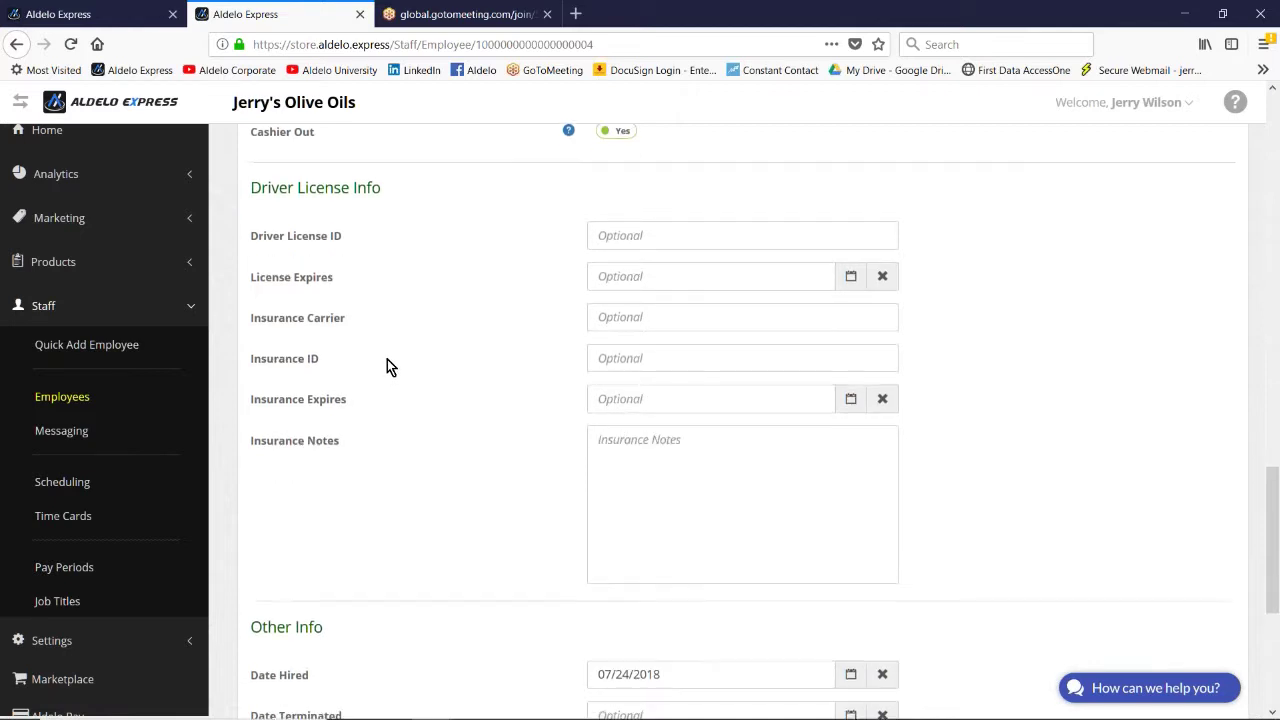
{"action": "scroll", "coordinate": [449, 303], "scroll_direction": "down", "scroll_amount": 2}
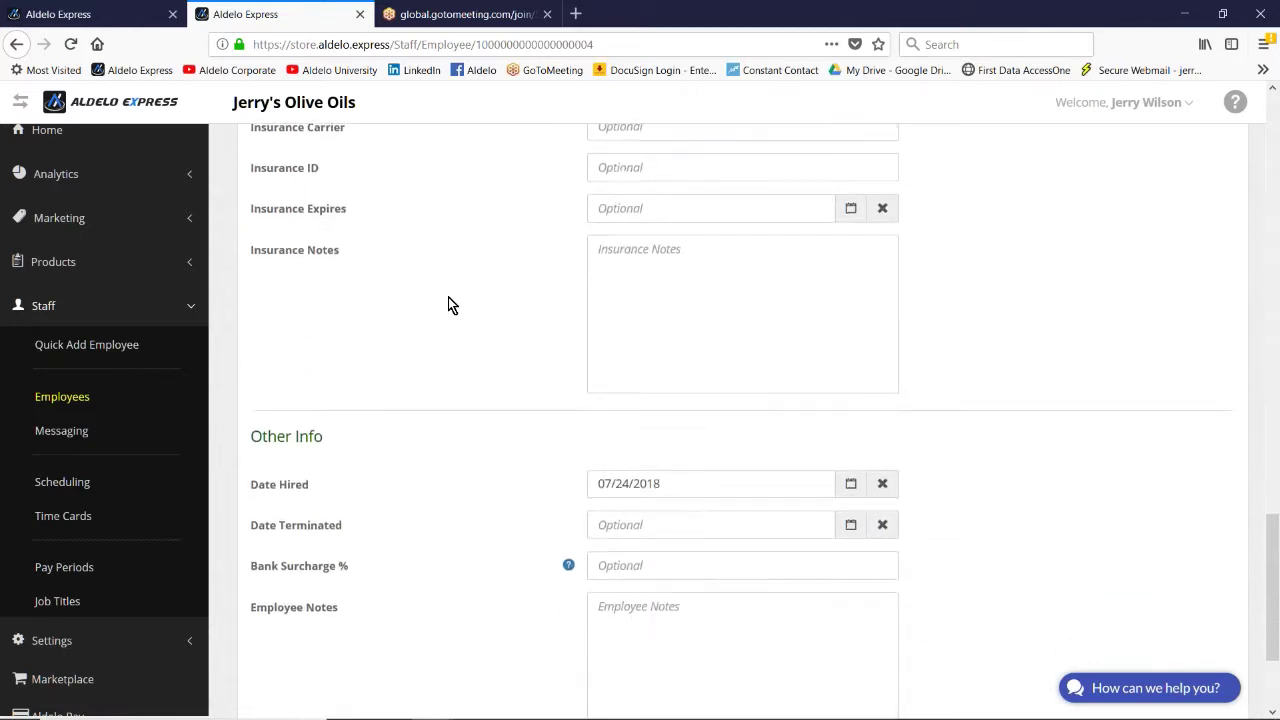
{"action": "scroll", "coordinate": [432, 380], "scroll_direction": "down", "scroll_amount": 1}
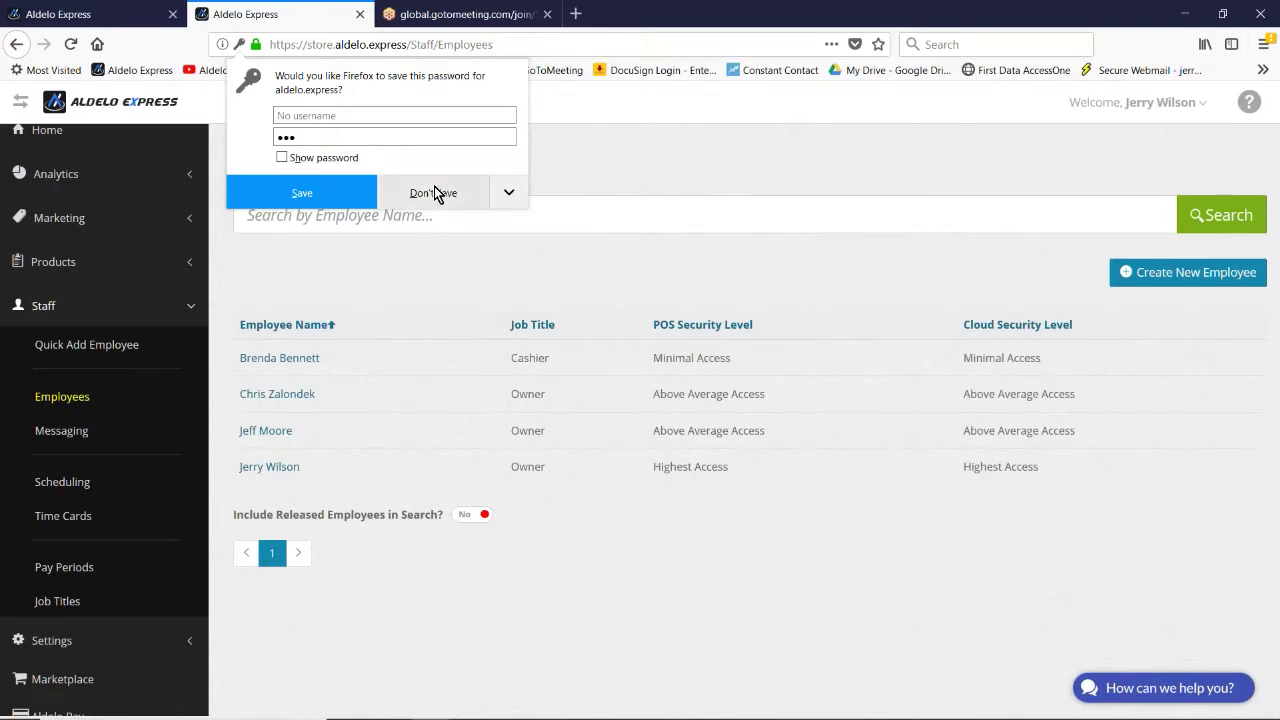
Step: Decline Firefox's password-saving offer, leaving the four-employee list visible
{"action": "left_click", "coordinate": [434, 193]}
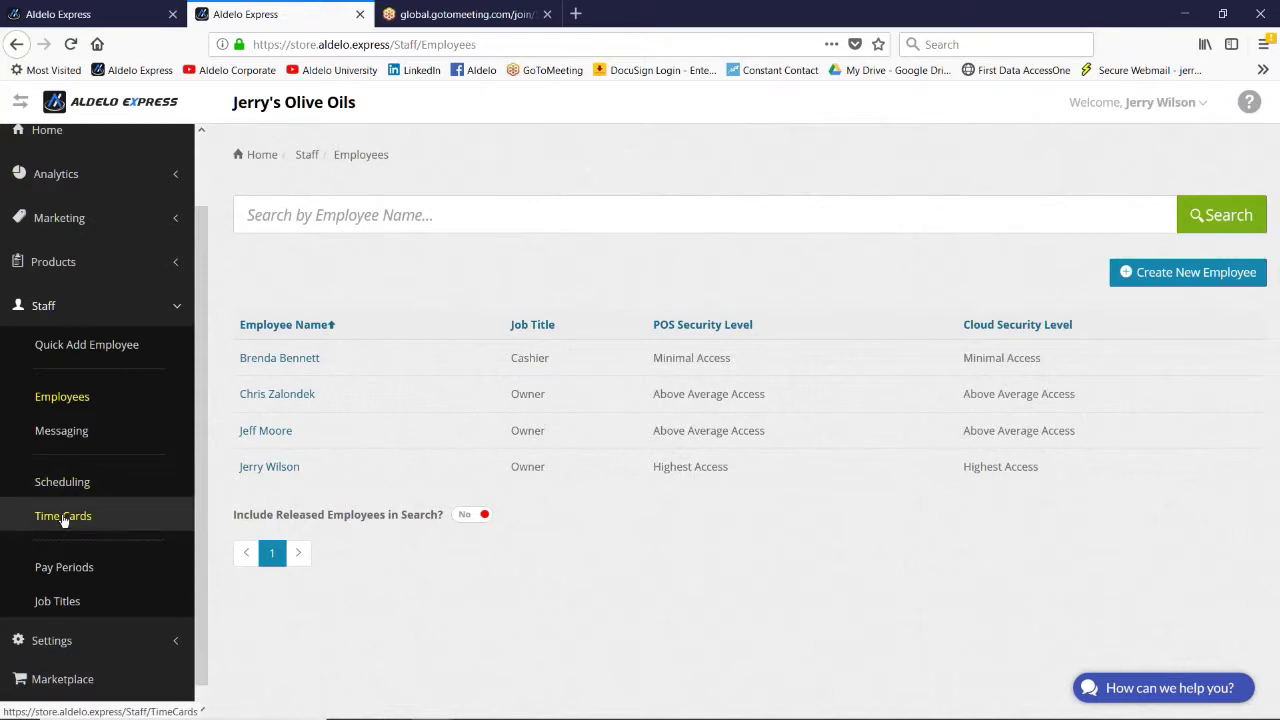
Step: Open Staff > Time Cards, dismiss the password prompt, and show the previous pay period's hours
{"action": "left_click", "coordinate": [62, 516]}
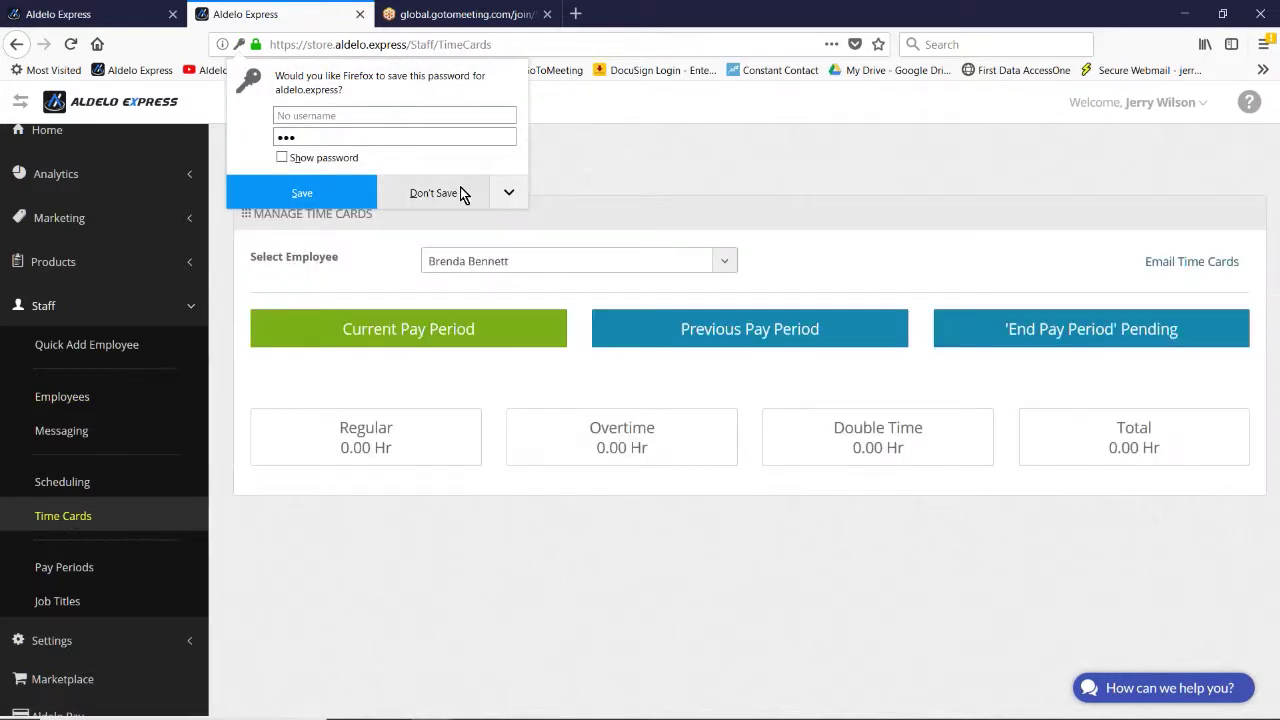
{"action": "left_click", "coordinate": [440, 194]}
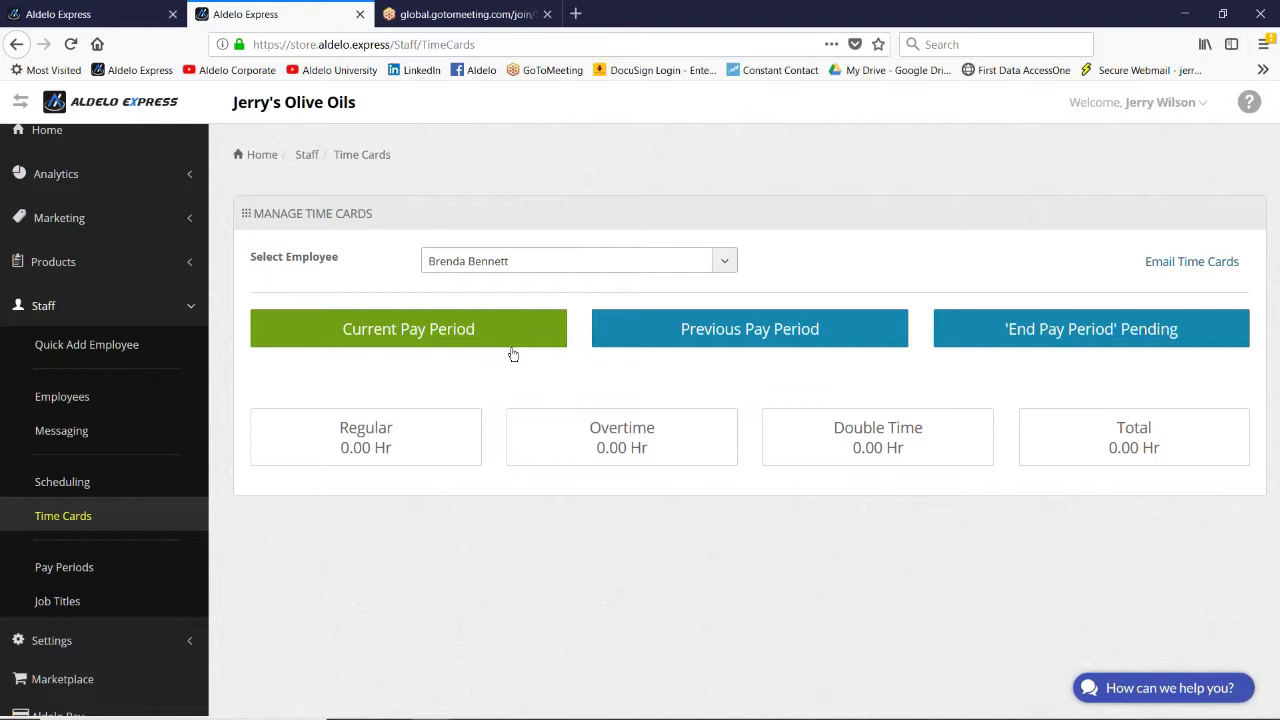
{"action": "left_click", "coordinate": [680, 331]}
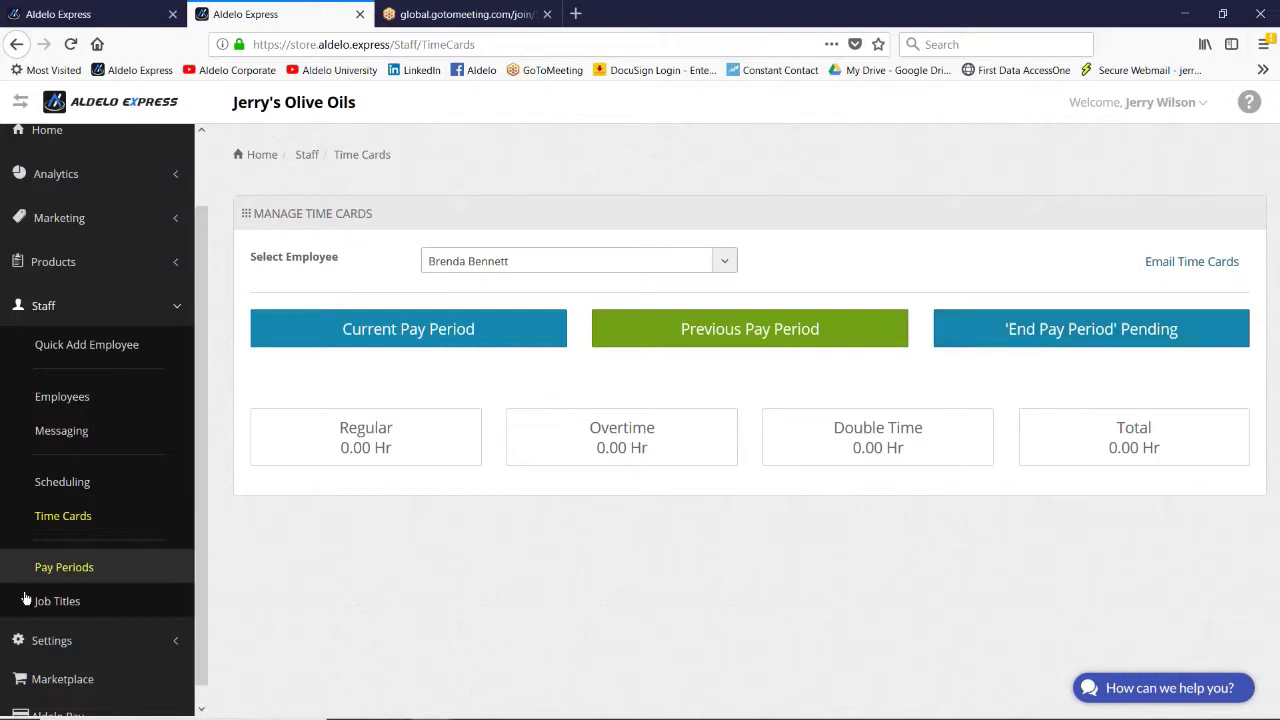
Step: Open Pay Periods for 7/16/2018–7/31/2018, dismiss the password prompt, and scroll the employee pay cards
{"action": "left_click", "coordinate": [45, 567]}
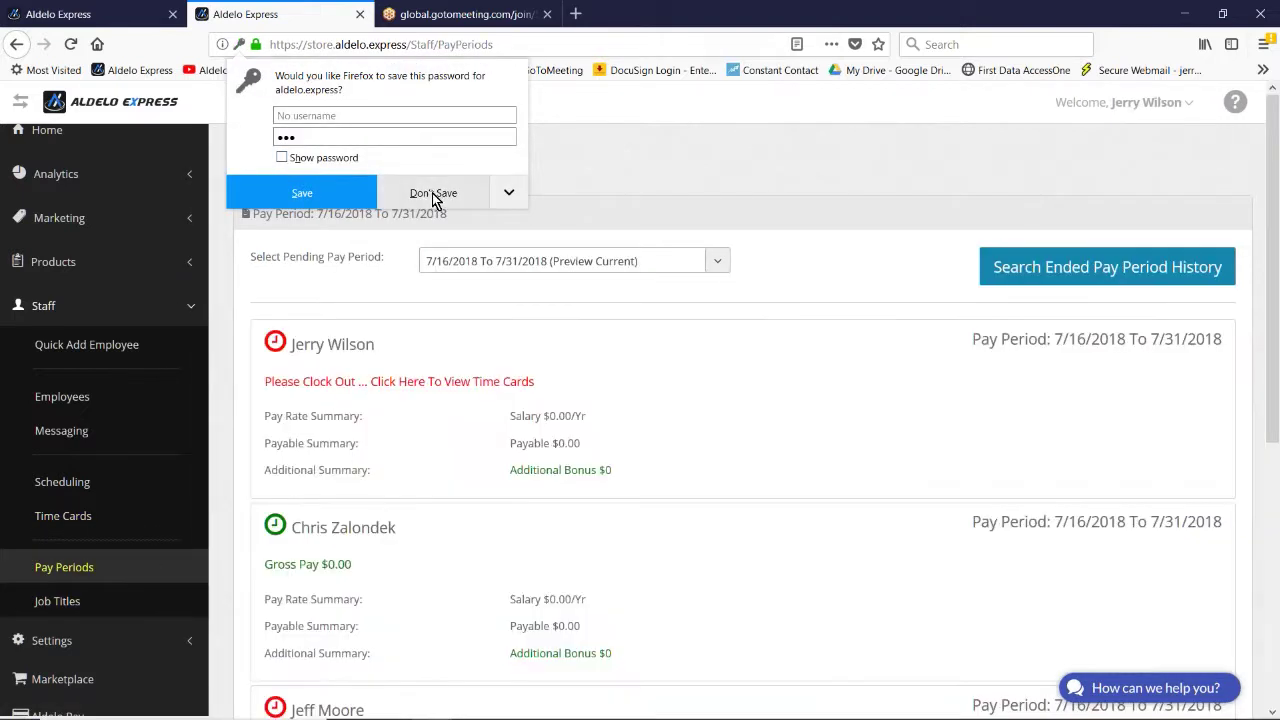
{"action": "left_click", "coordinate": [428, 192]}
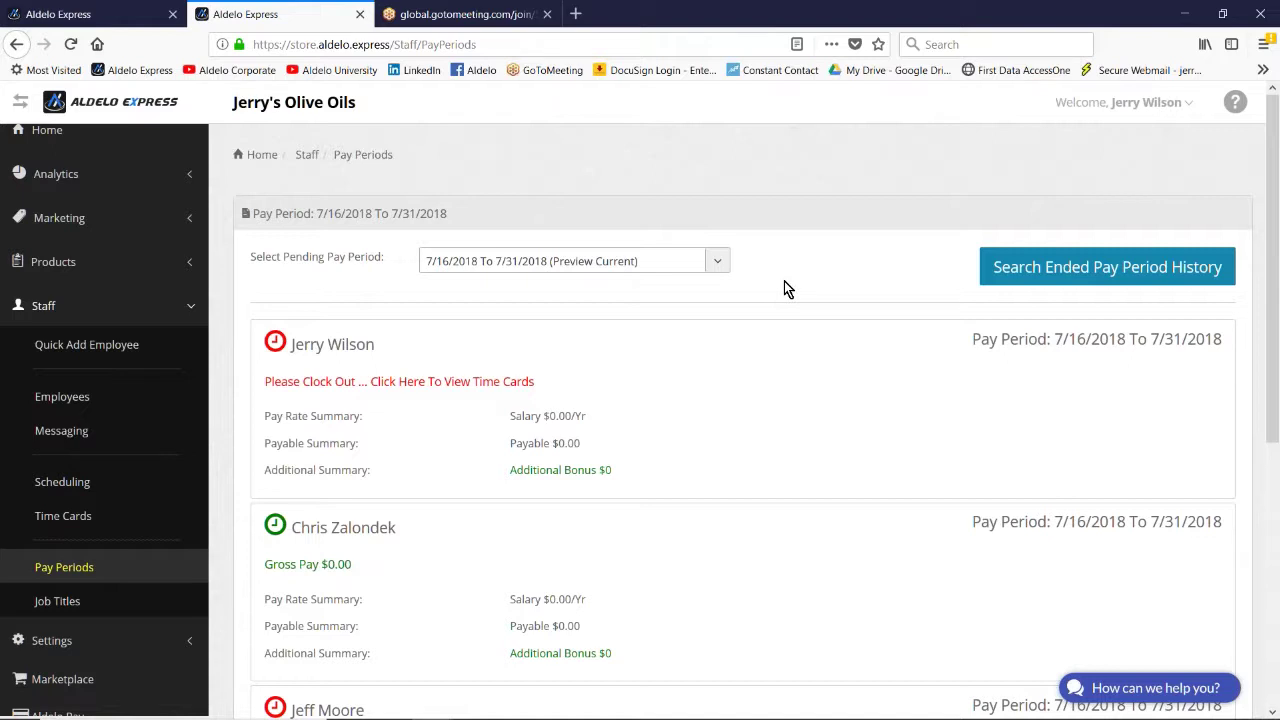
{"action": "scroll", "coordinate": [785, 281], "scroll_direction": "down", "scroll_amount": 5}
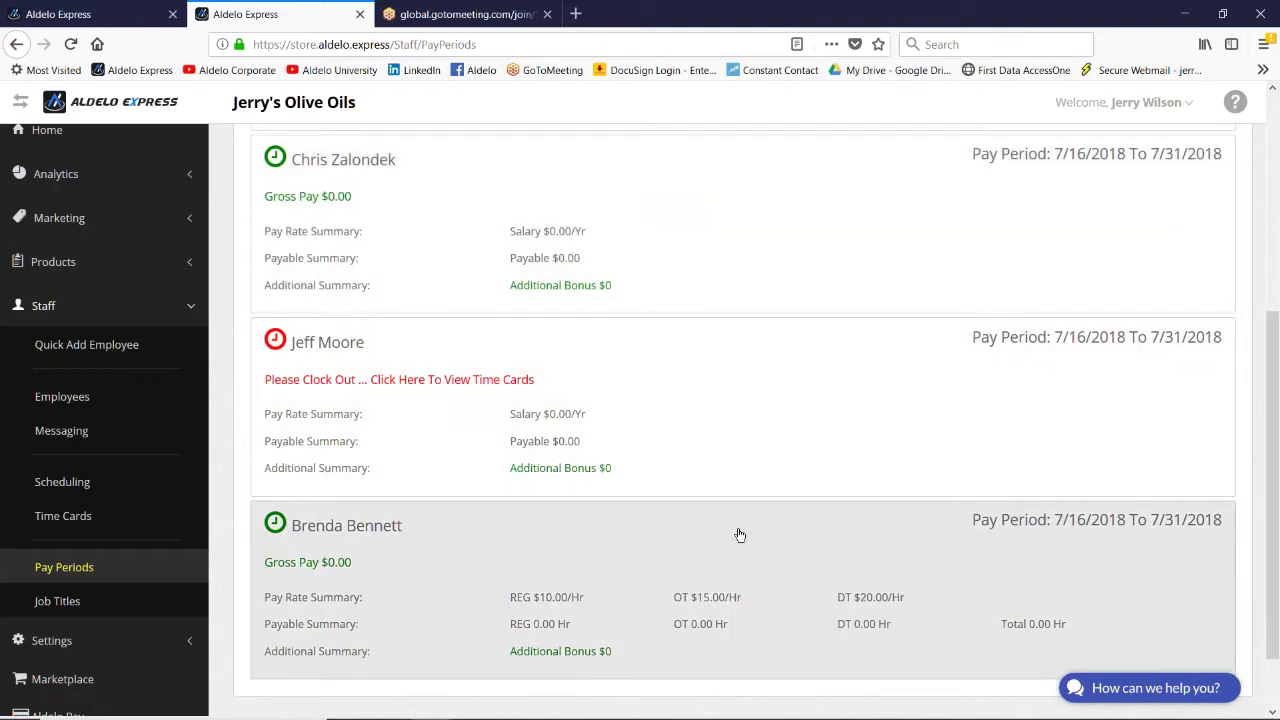
{"action": "scroll", "coordinate": [739, 532], "scroll_direction": "up", "scroll_amount": 1}
{"action": "scroll", "coordinate": [739, 532], "scroll_direction": "up", "scroll_amount": 1}
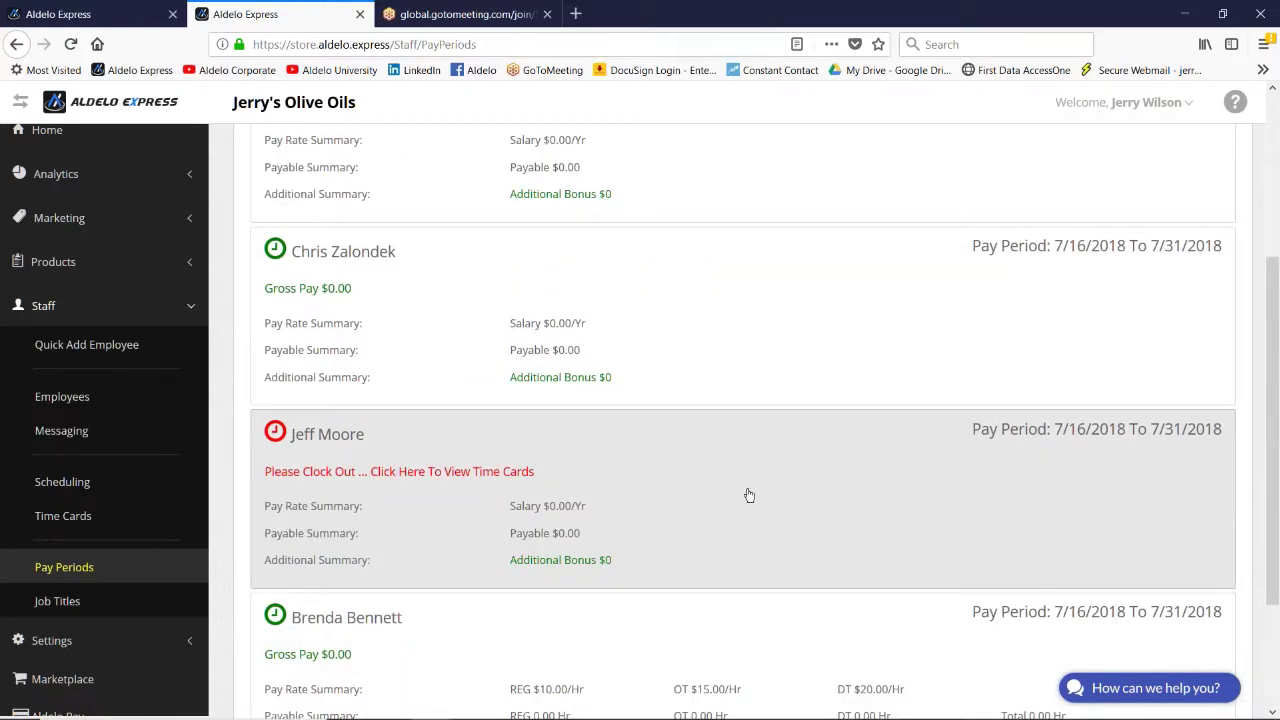
{"action": "scroll", "coordinate": [748, 435], "scroll_direction": "up", "scroll_amount": 1}
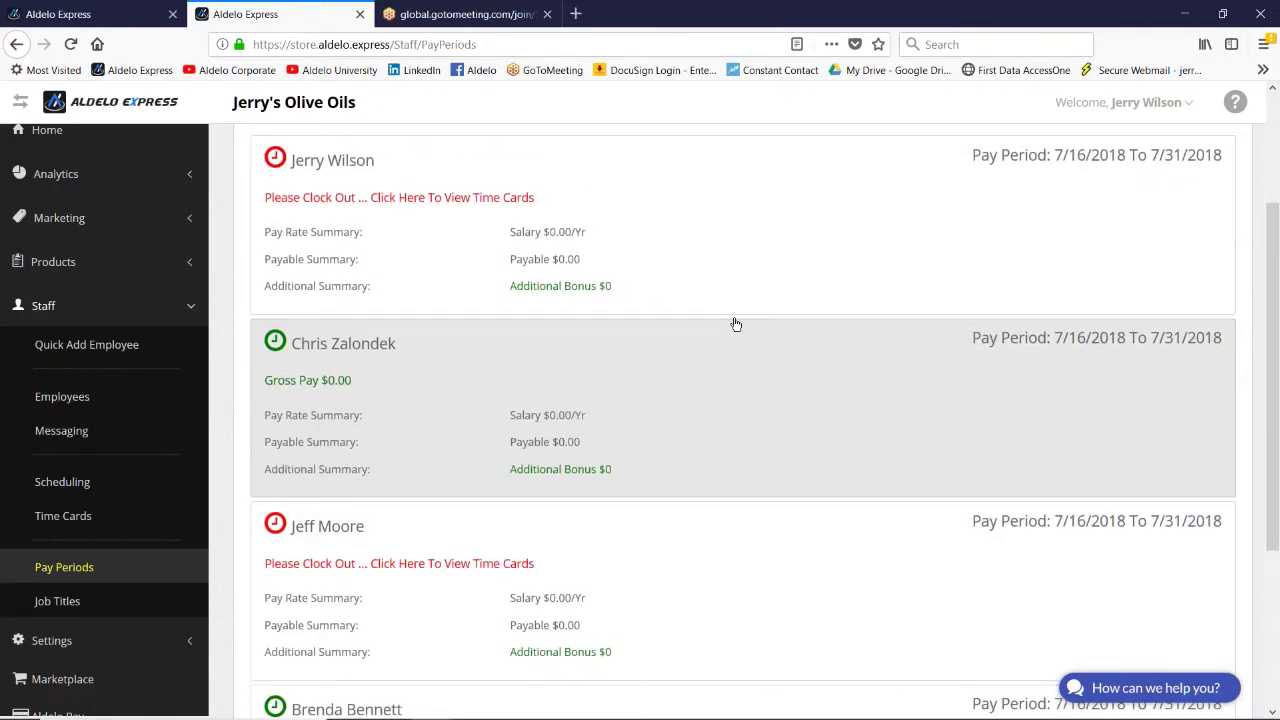
{"action": "scroll", "coordinate": [723, 292], "scroll_direction": "up", "scroll_amount": 1}
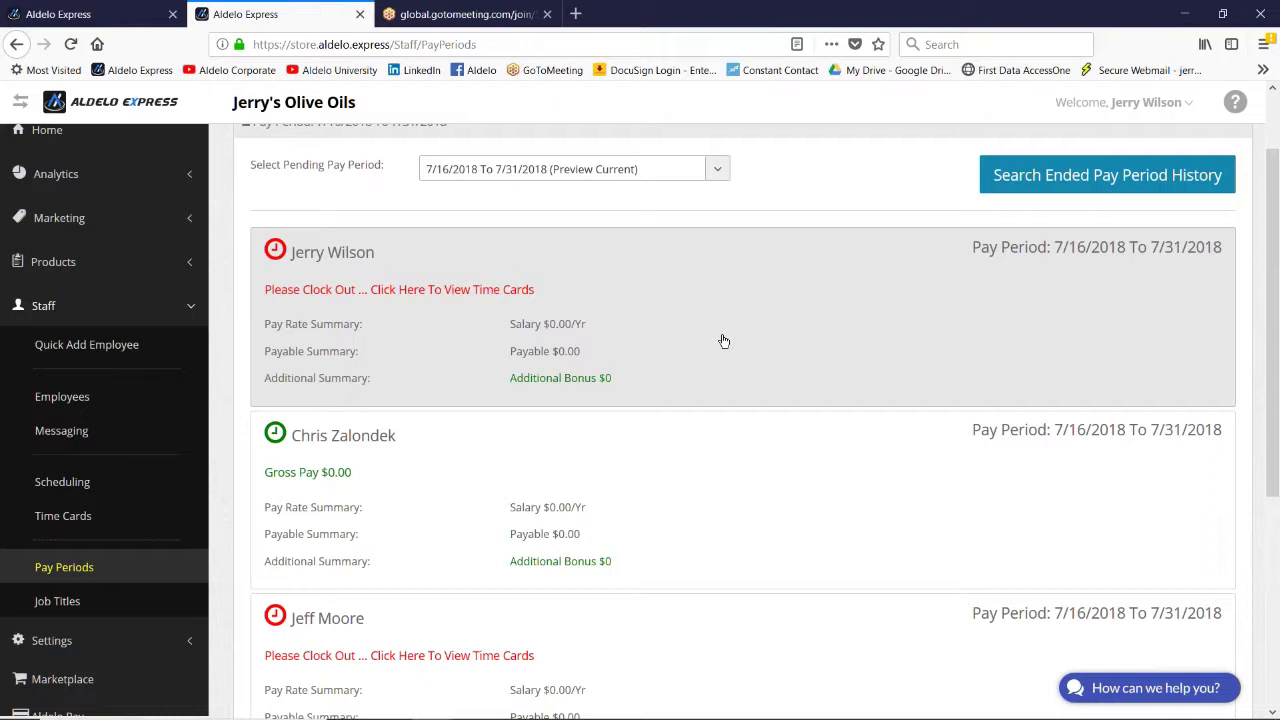
Step: Open the first employee's unclosed 7/23/2018 time card and set its clock-out time to 10:29
{"action": "left_click", "coordinate": [430, 290]}
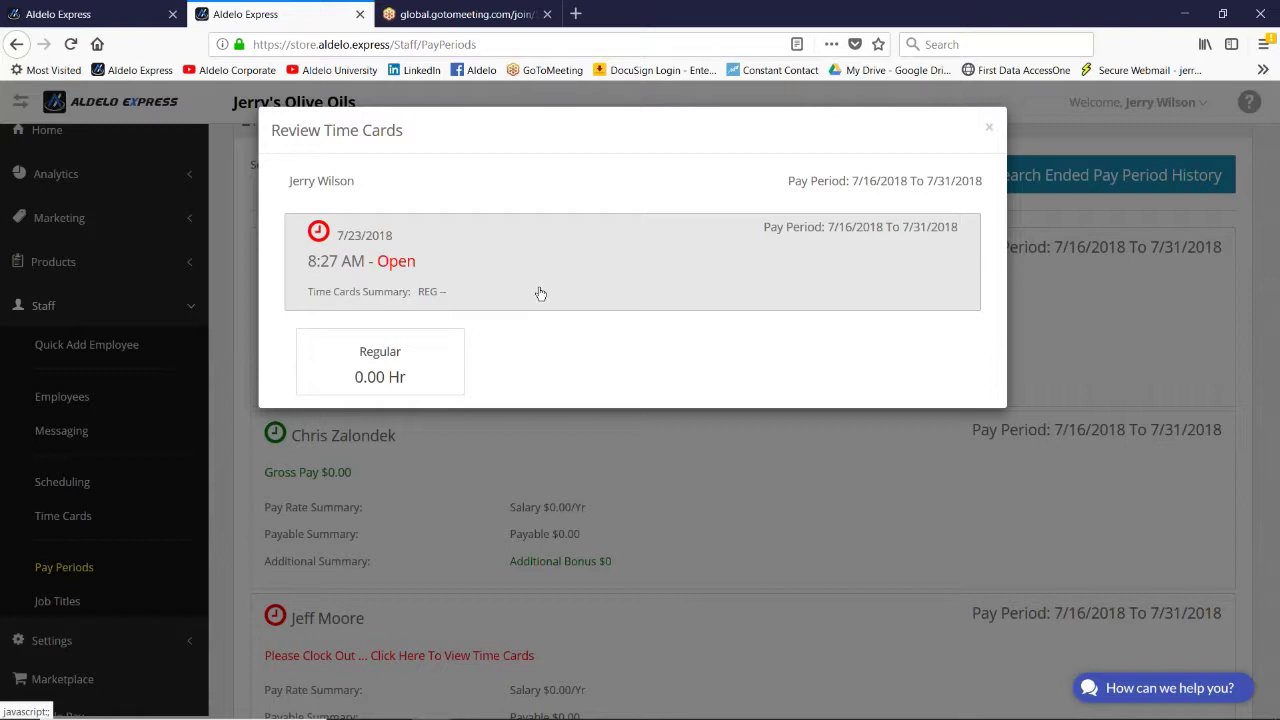
{"action": "left_click", "coordinate": [395, 262]}
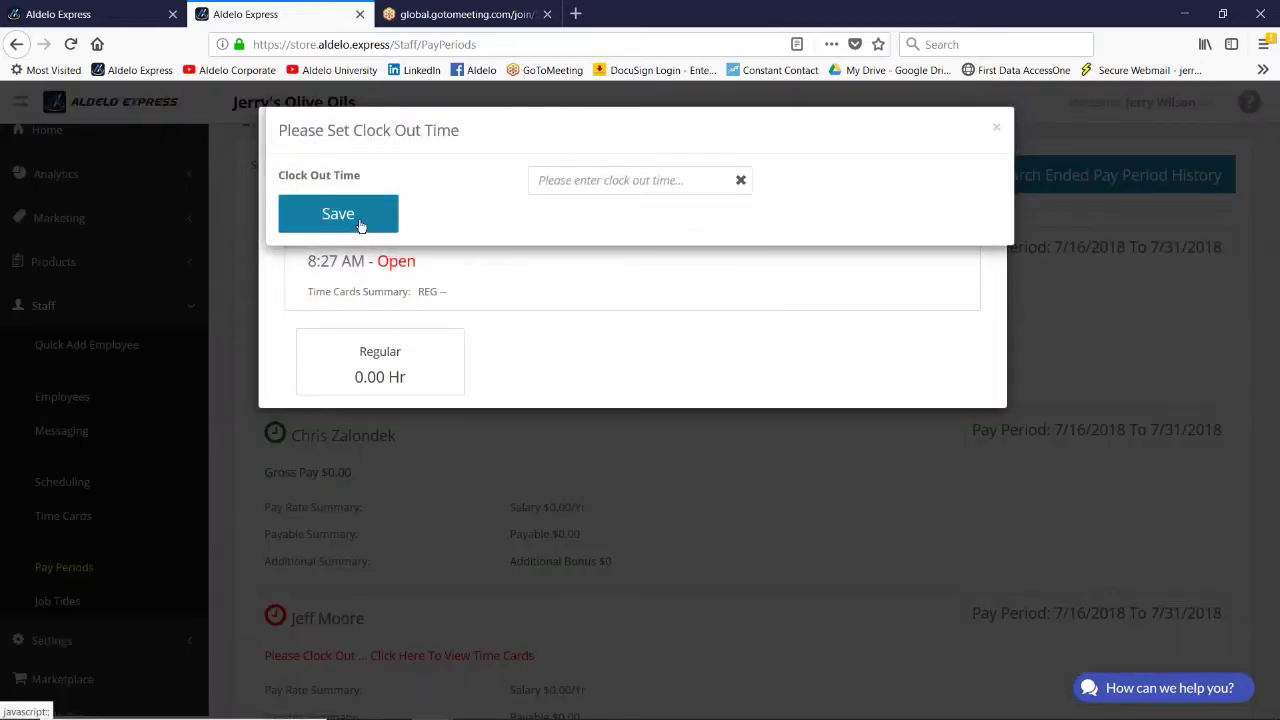
{"action": "left_click", "coordinate": [666, 180]}
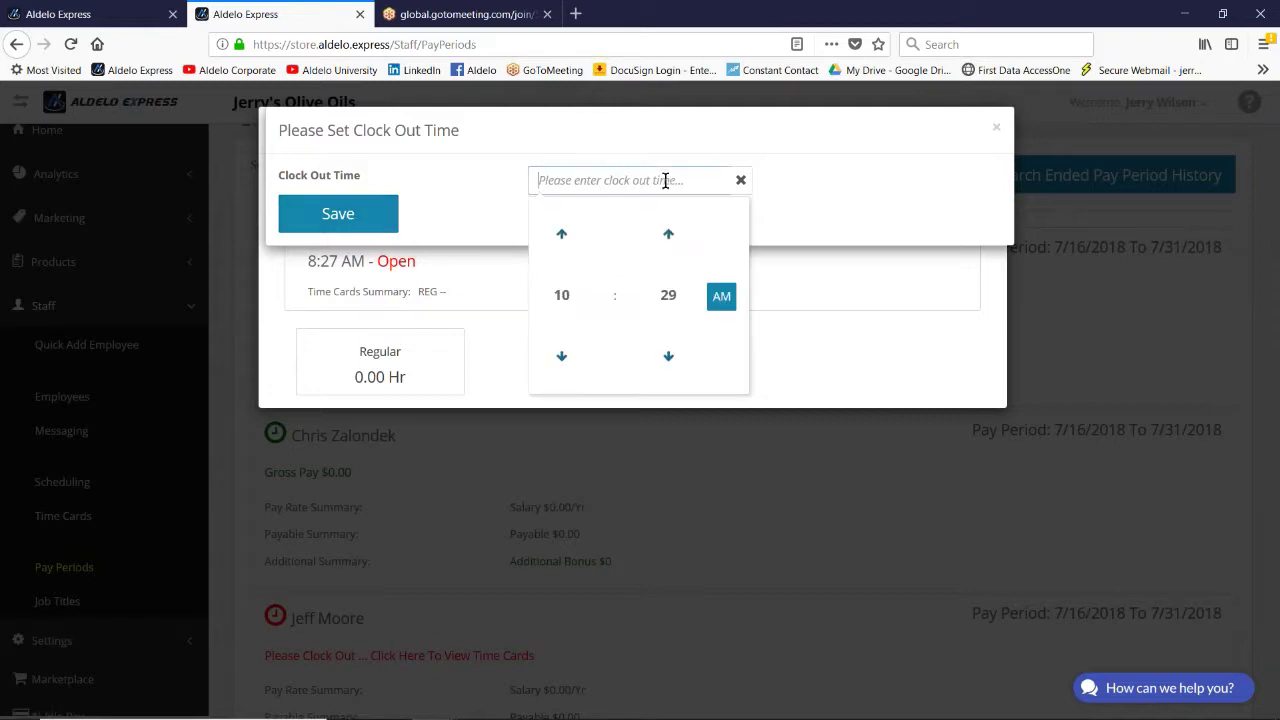
{"action": "left_click", "coordinate": [562, 295]}
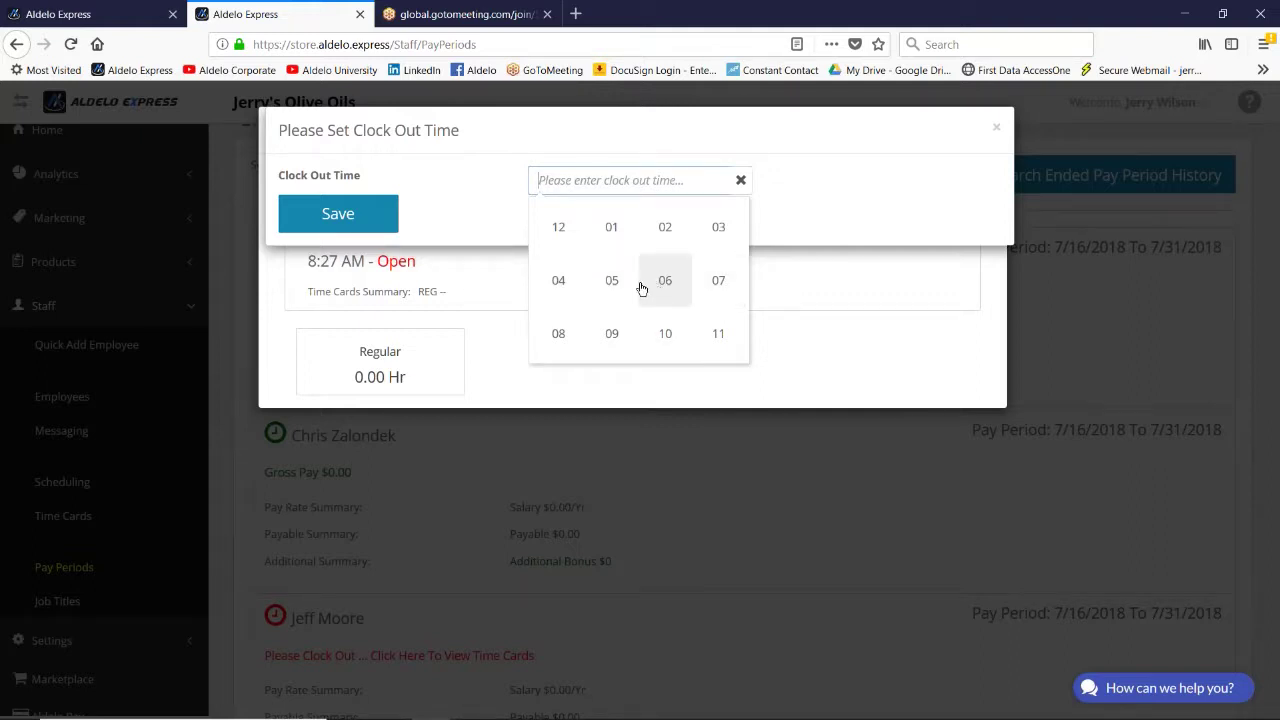
{"action": "left_click", "coordinate": [611, 228]}
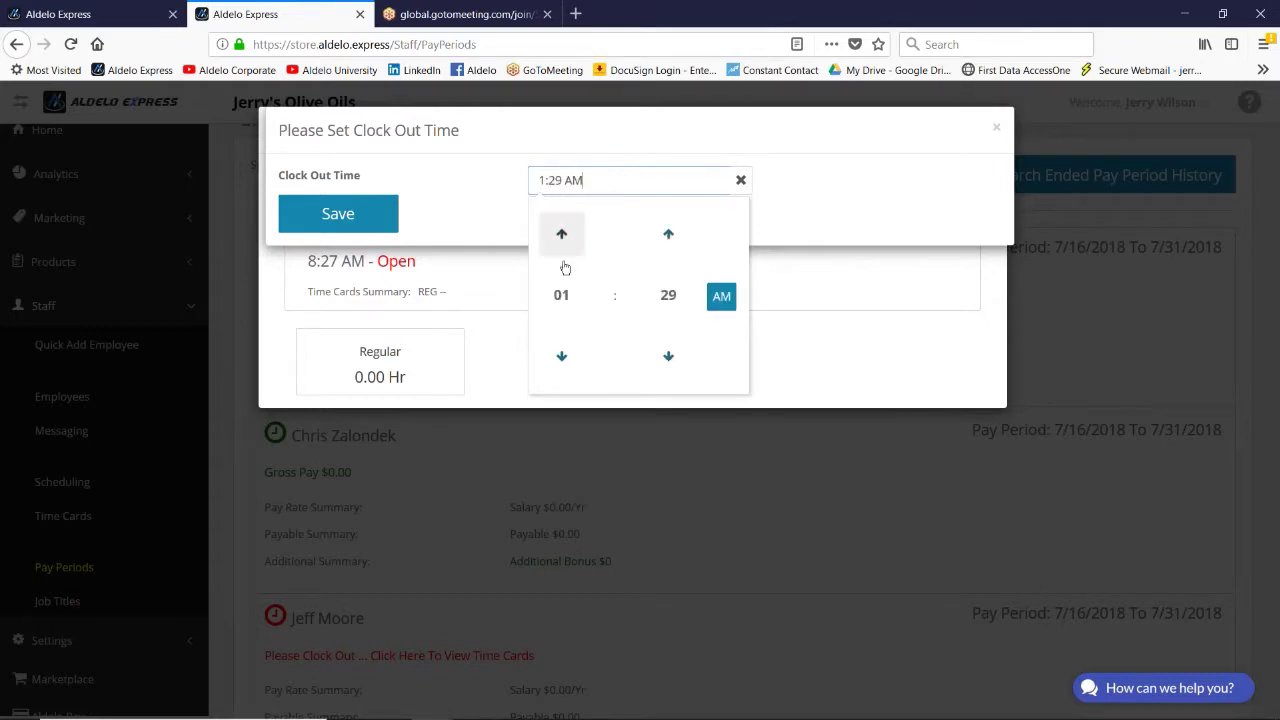
{"action": "left_click", "coordinate": [572, 297]}
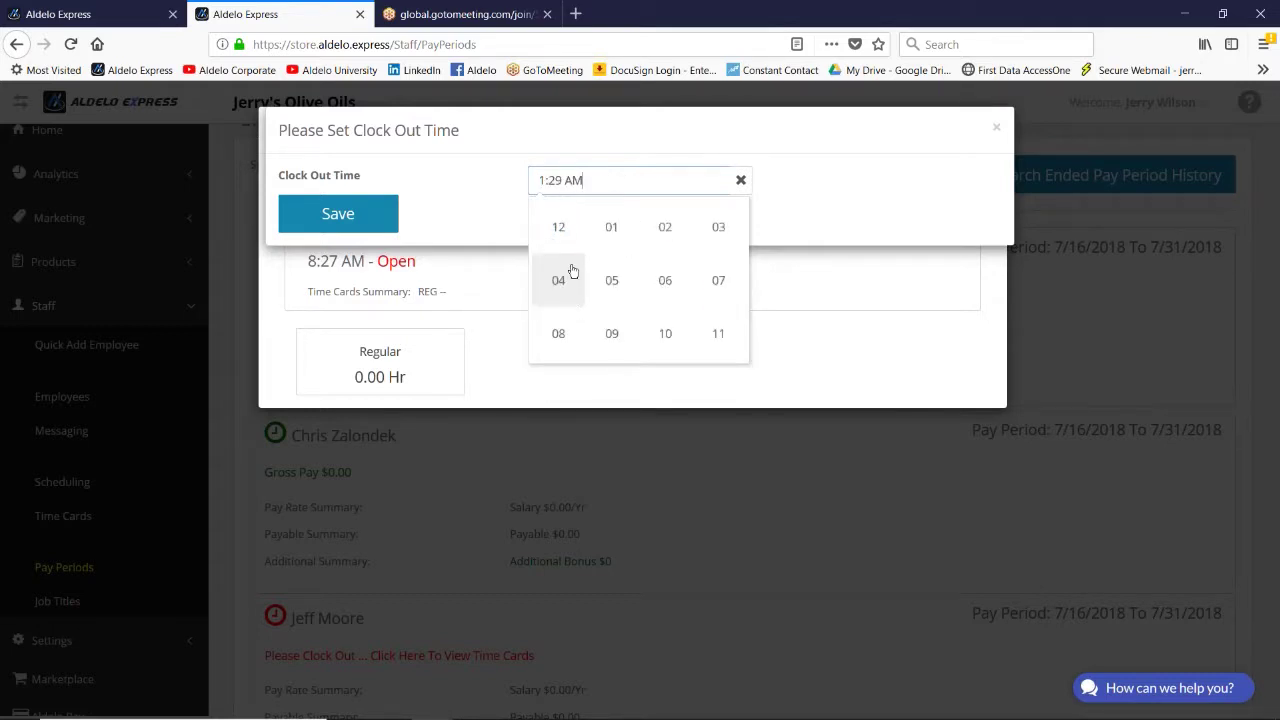
{"action": "left_click", "coordinate": [668, 333]}
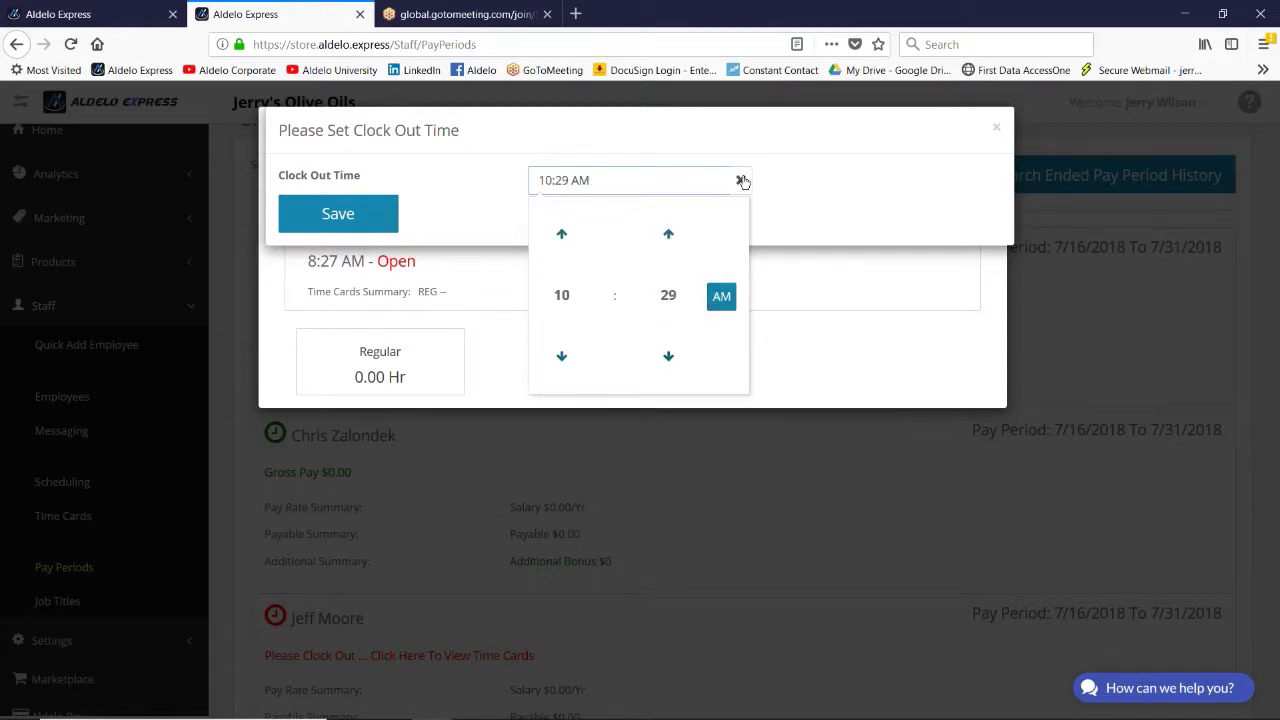
{"action": "left_click", "coordinate": [772, 214]}
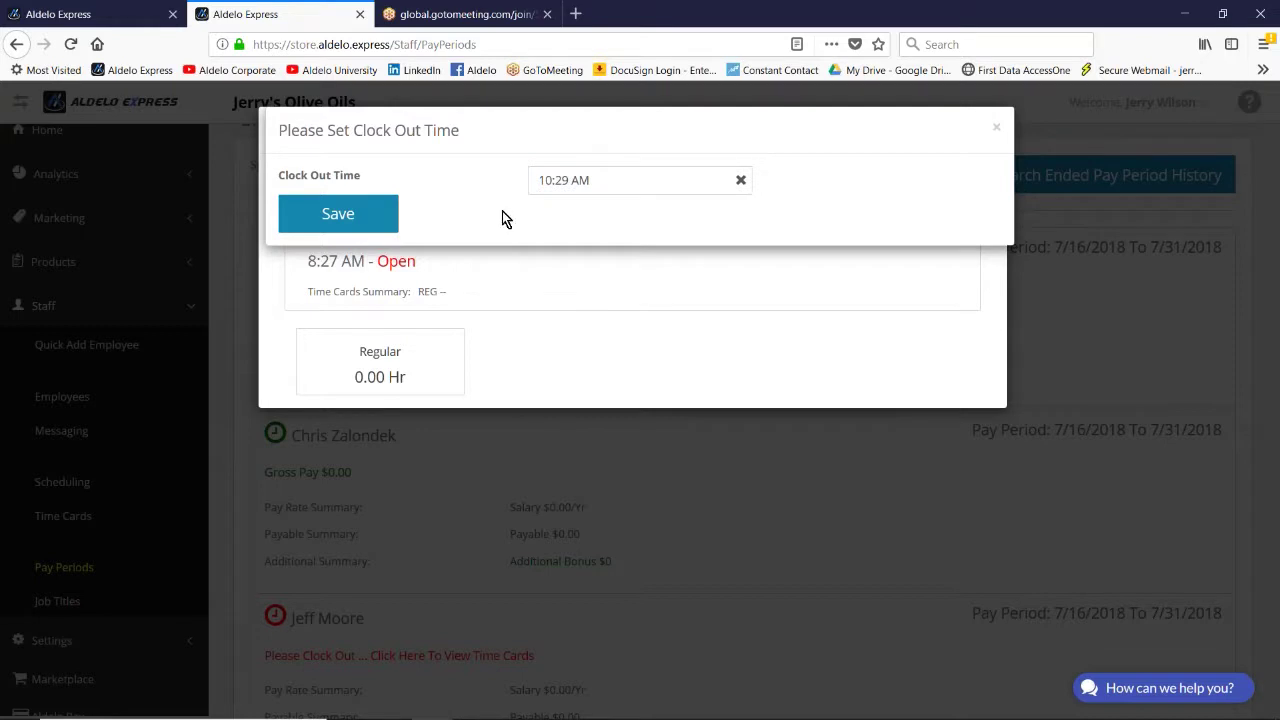
Step: Keep the clock-out at 10:29 AM and save it, recording 2.03 regular hours
{"action": "left_click", "coordinate": [584, 181]}
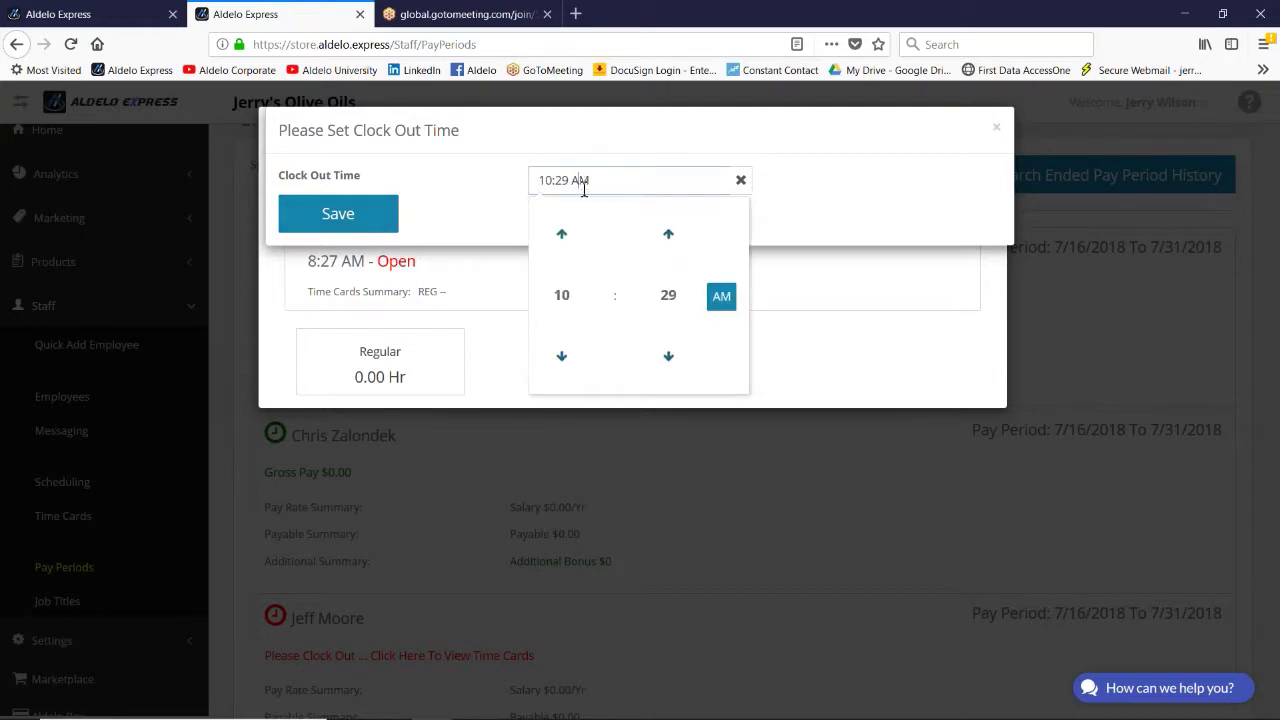
{"action": "left_click", "coordinate": [721, 297]}
{"action": "left_click", "coordinate": [723, 298]}
{"action": "left_click", "coordinate": [352, 216]}
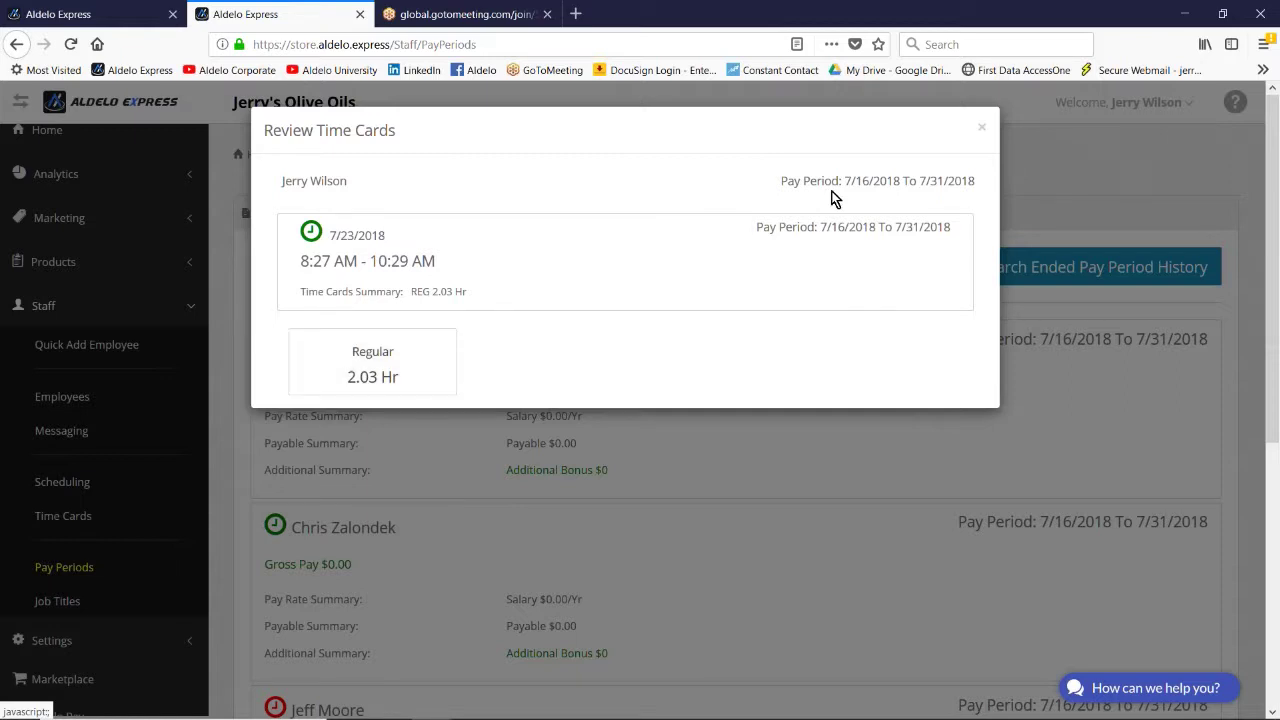
{"action": "left_click", "coordinate": [981, 127]}
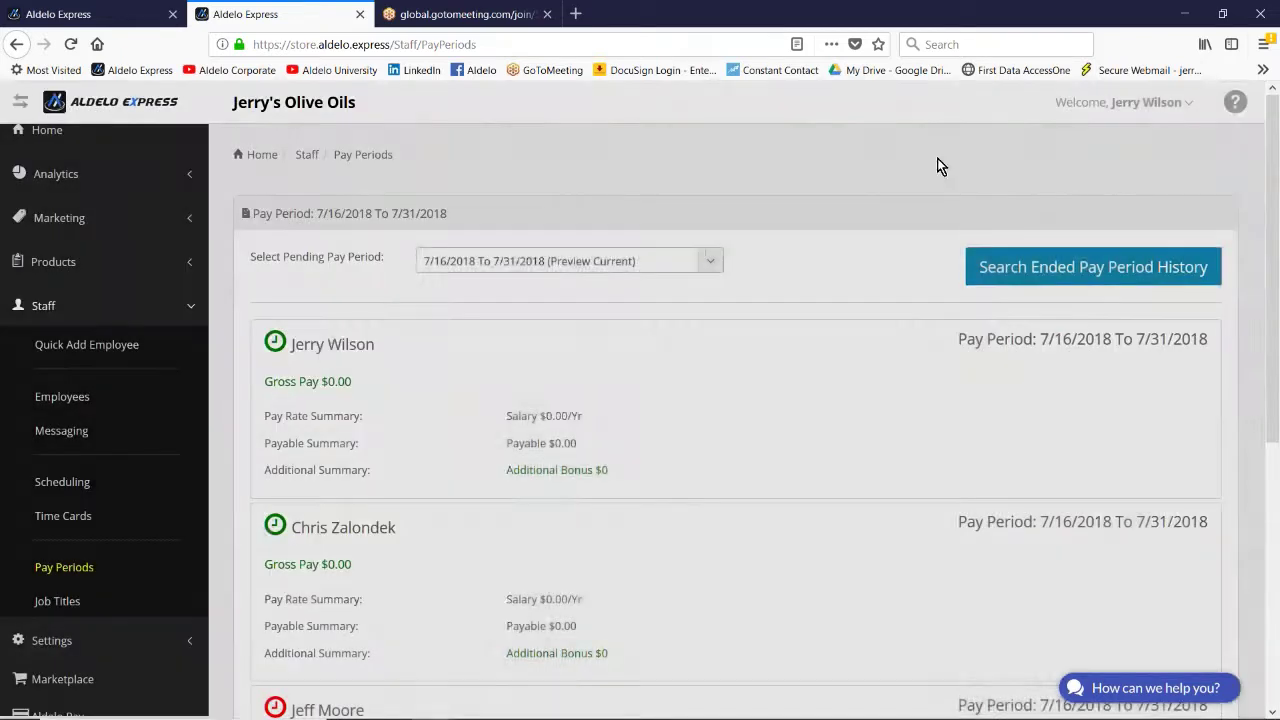
{"action": "scroll", "coordinate": [645, 413], "scroll_direction": "down", "scroll_amount": 2}
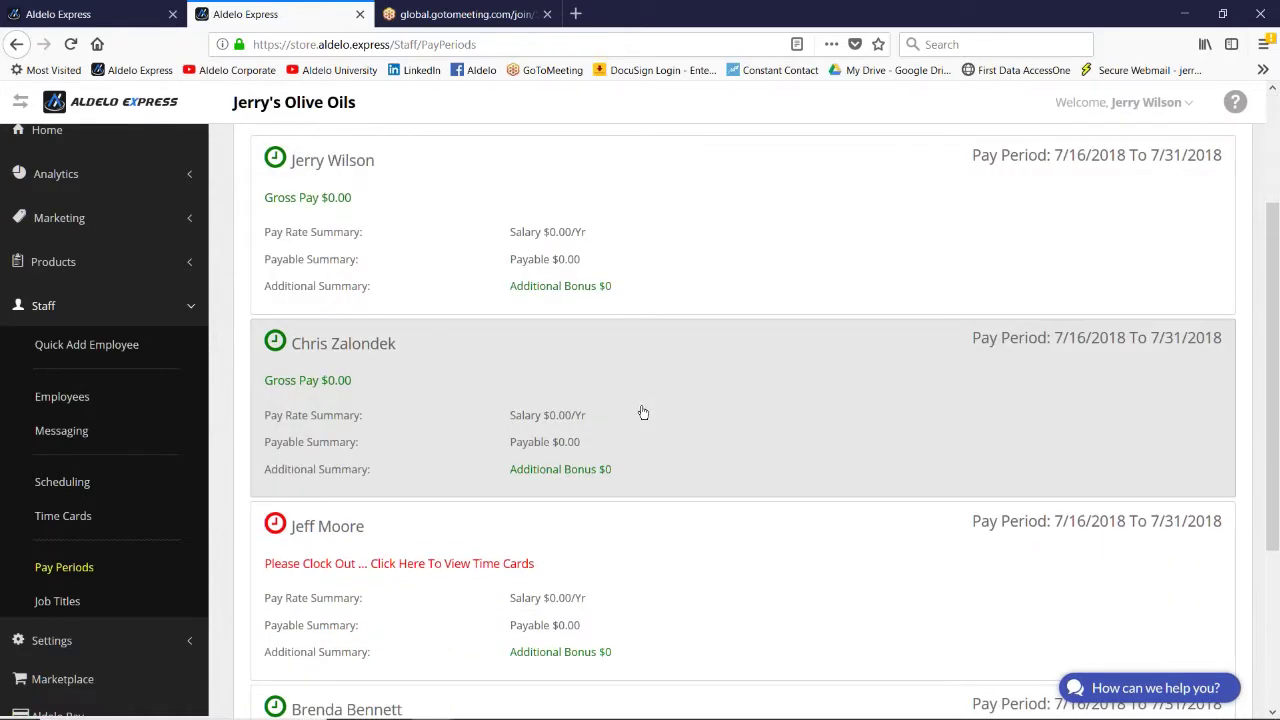
{"action": "scroll", "coordinate": [643, 413], "scroll_direction": "down", "scroll_amount": 2}
{"action": "scroll", "coordinate": [650, 433], "scroll_direction": "up", "scroll_amount": 4}
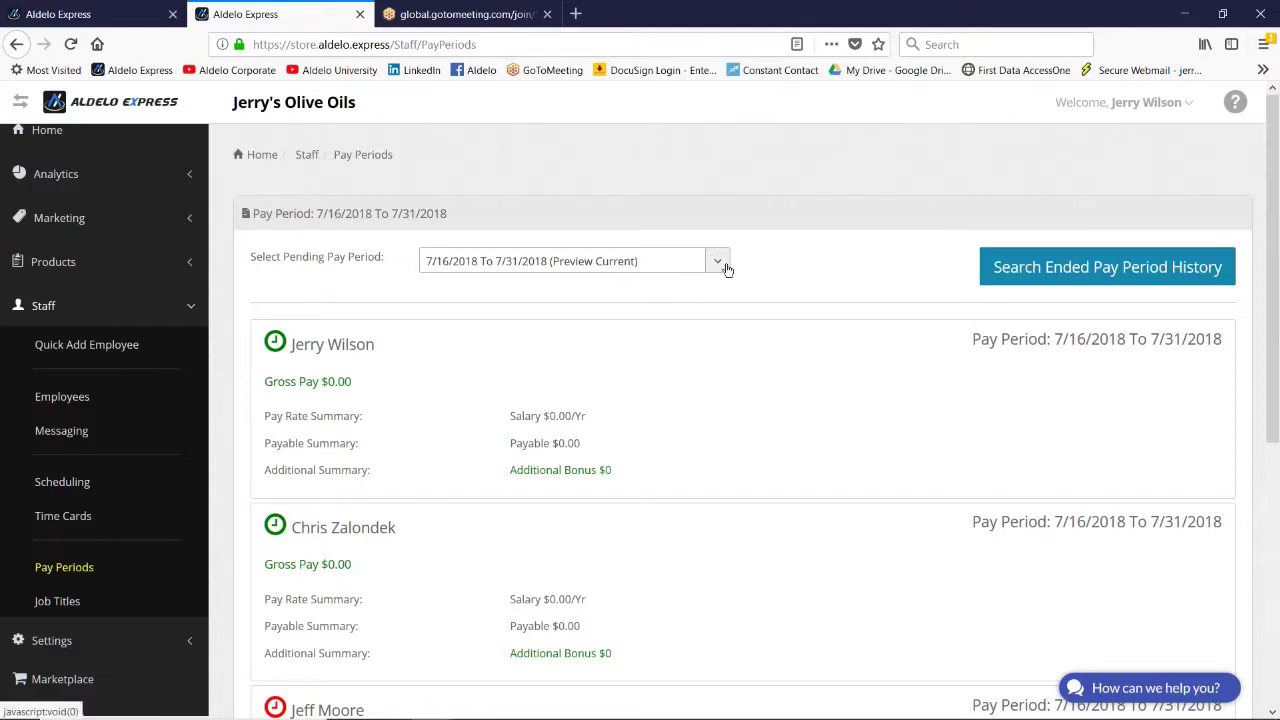
{"action": "left_click", "coordinate": [720, 265]}
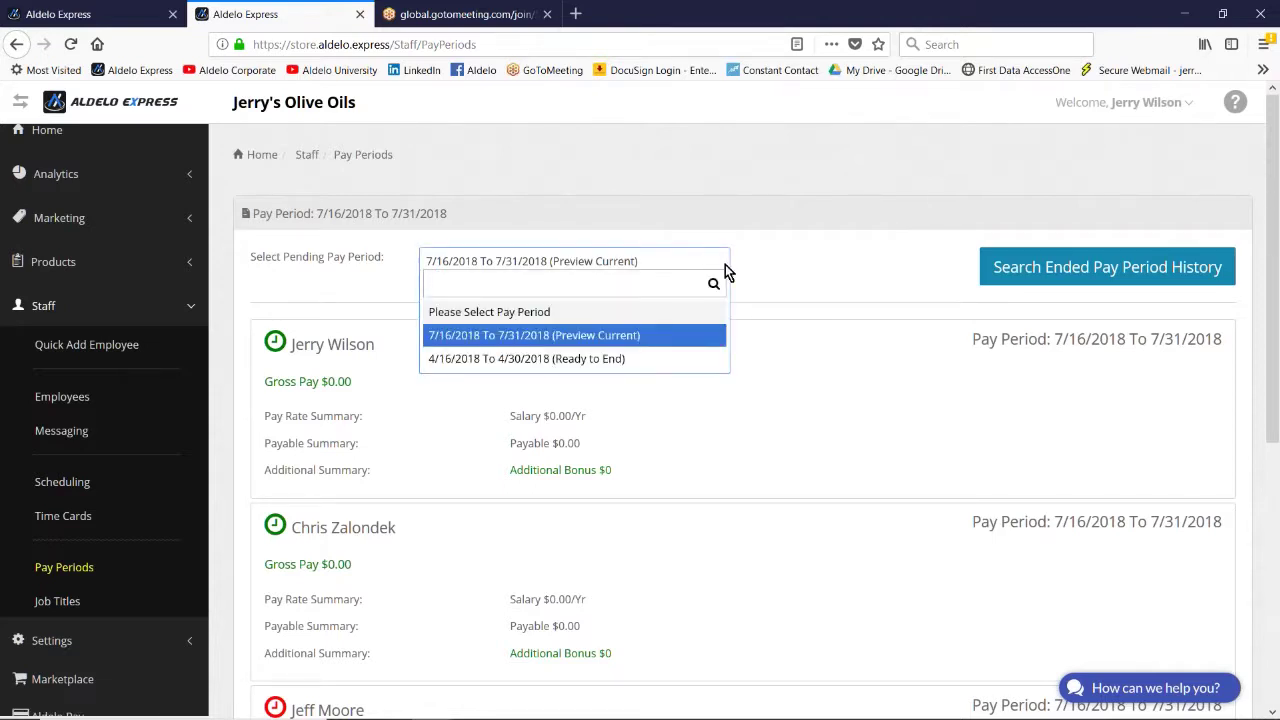
{"action": "left_click", "coordinate": [727, 266]}
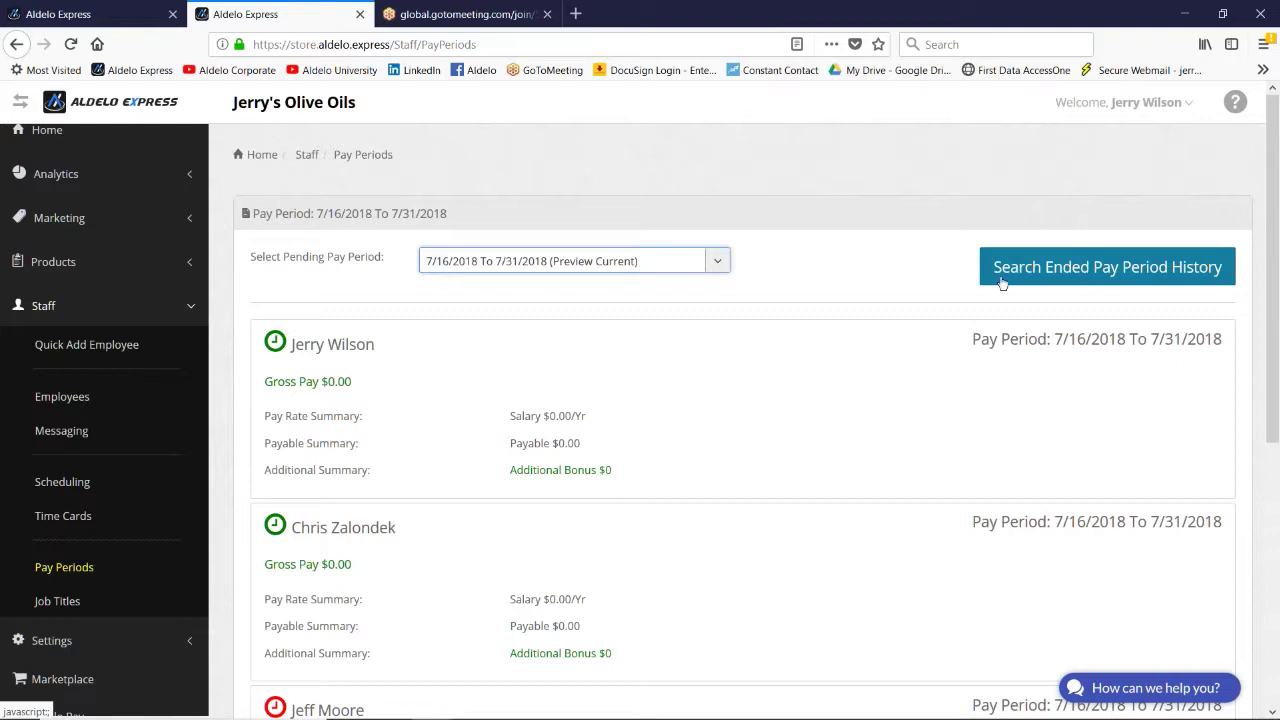
{"action": "left_click", "coordinate": [720, 262]}
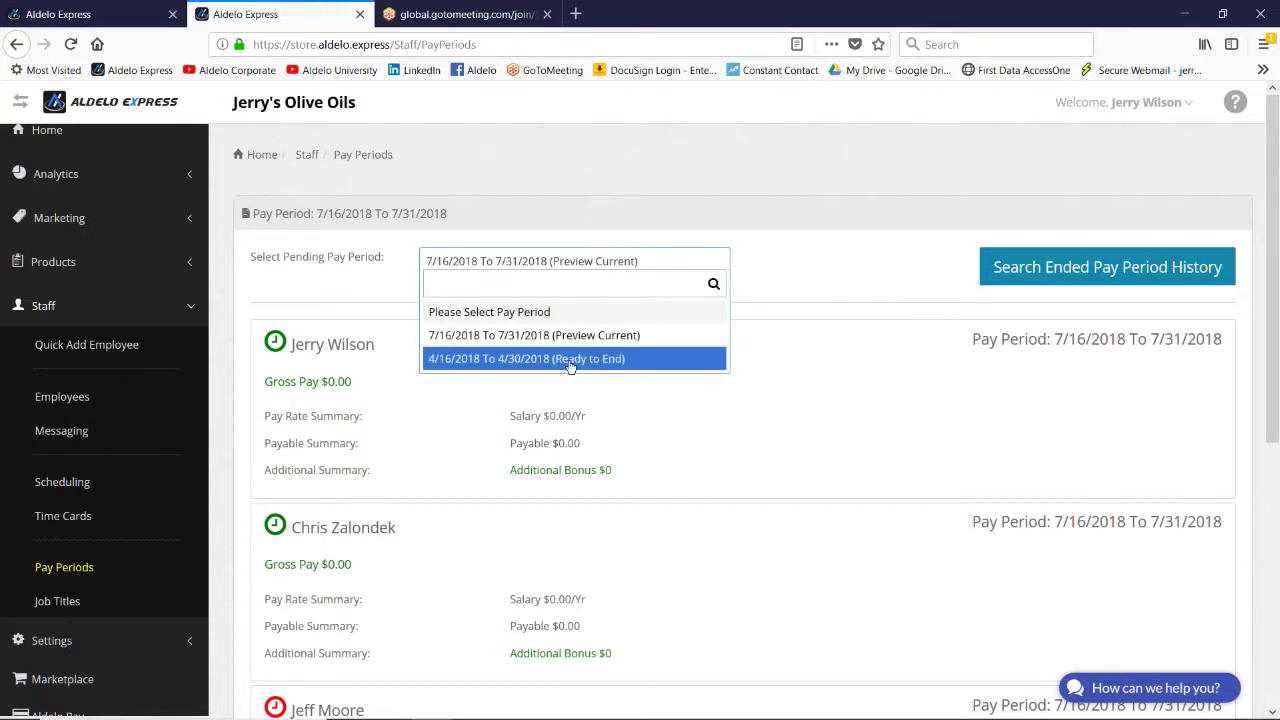
{"action": "left_click", "coordinate": [1124, 270]}
{"action": "left_click", "coordinate": [1126, 272]}
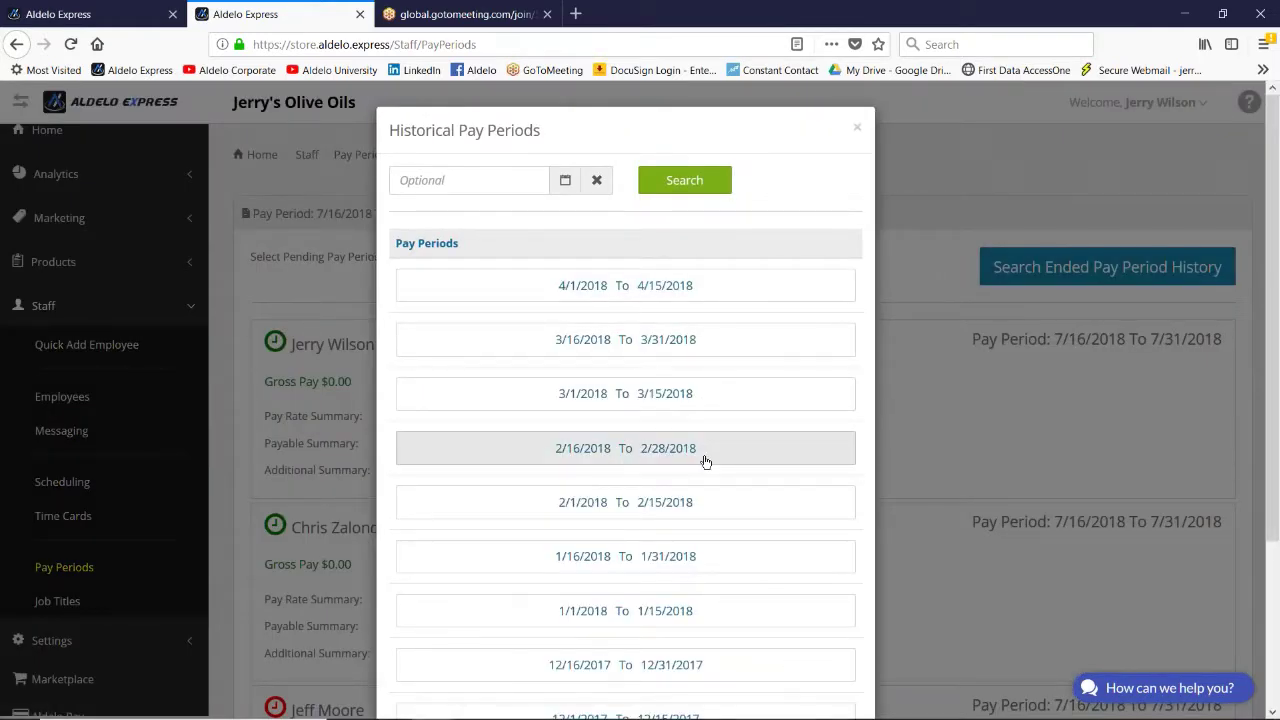
{"action": "scroll", "coordinate": [710, 468], "scroll_direction": "down", "scroll_amount": 3}
{"action": "scroll", "coordinate": [712, 476], "scroll_direction": "up", "scroll_amount": 3}
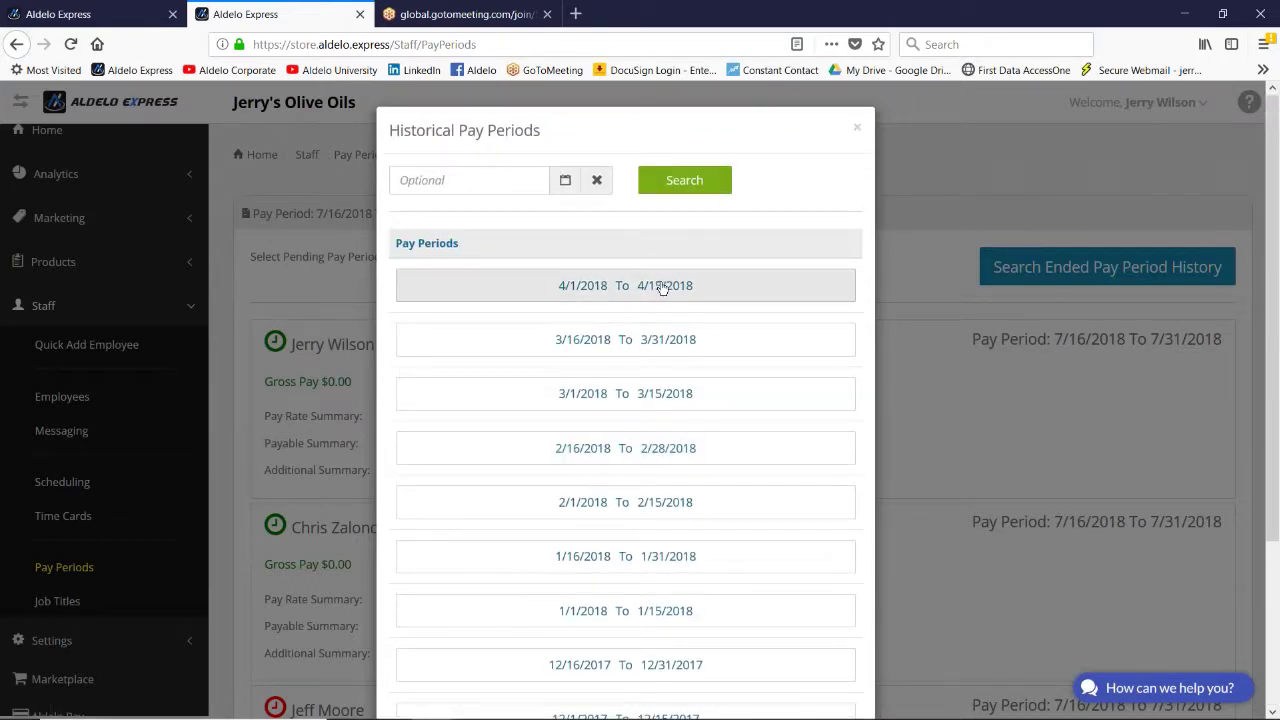
{"action": "left_click", "coordinate": [857, 128]}
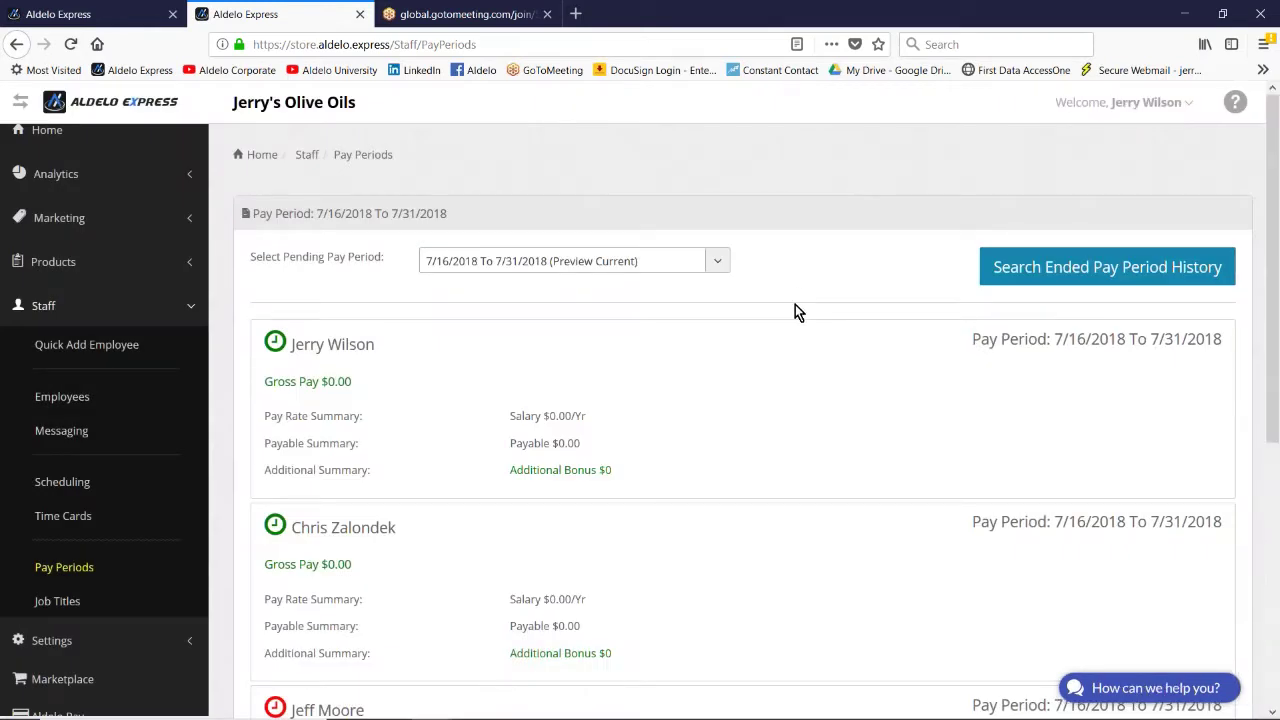
{"action": "scroll", "coordinate": [795, 304], "scroll_direction": "down", "scroll_amount": 3}
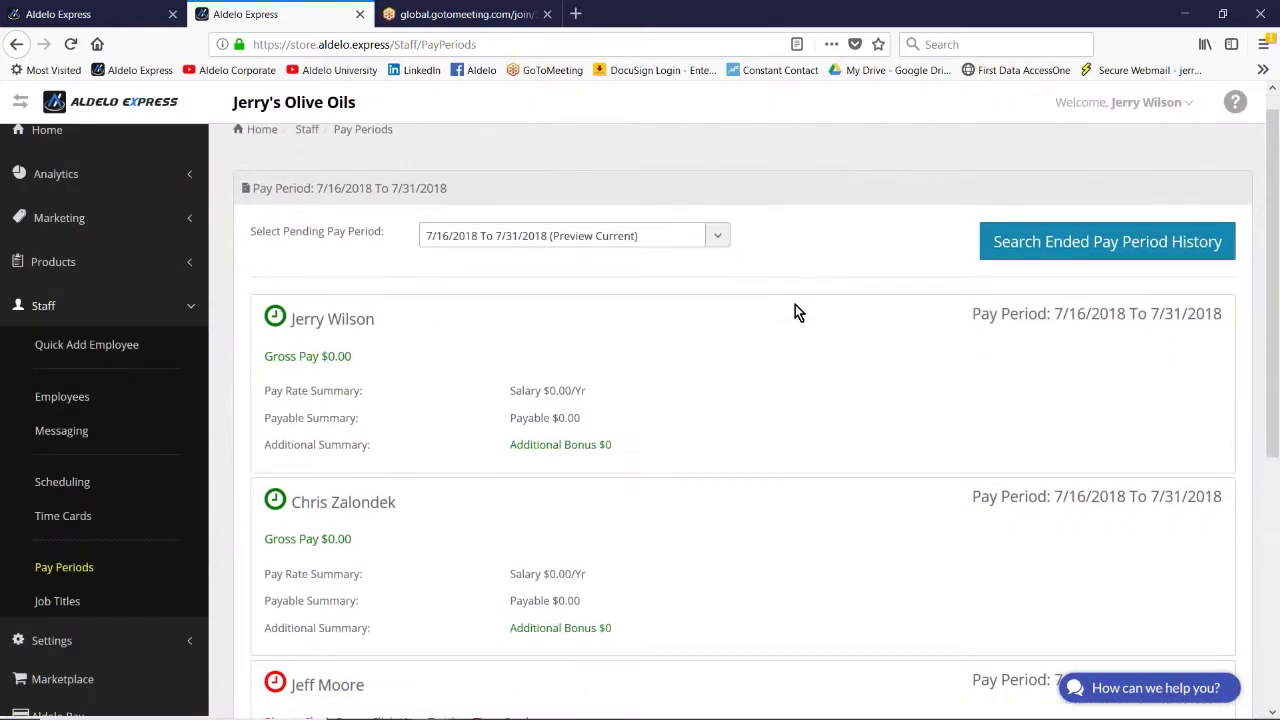
{"action": "scroll", "coordinate": [795, 304], "scroll_direction": "up", "scroll_amount": 2}
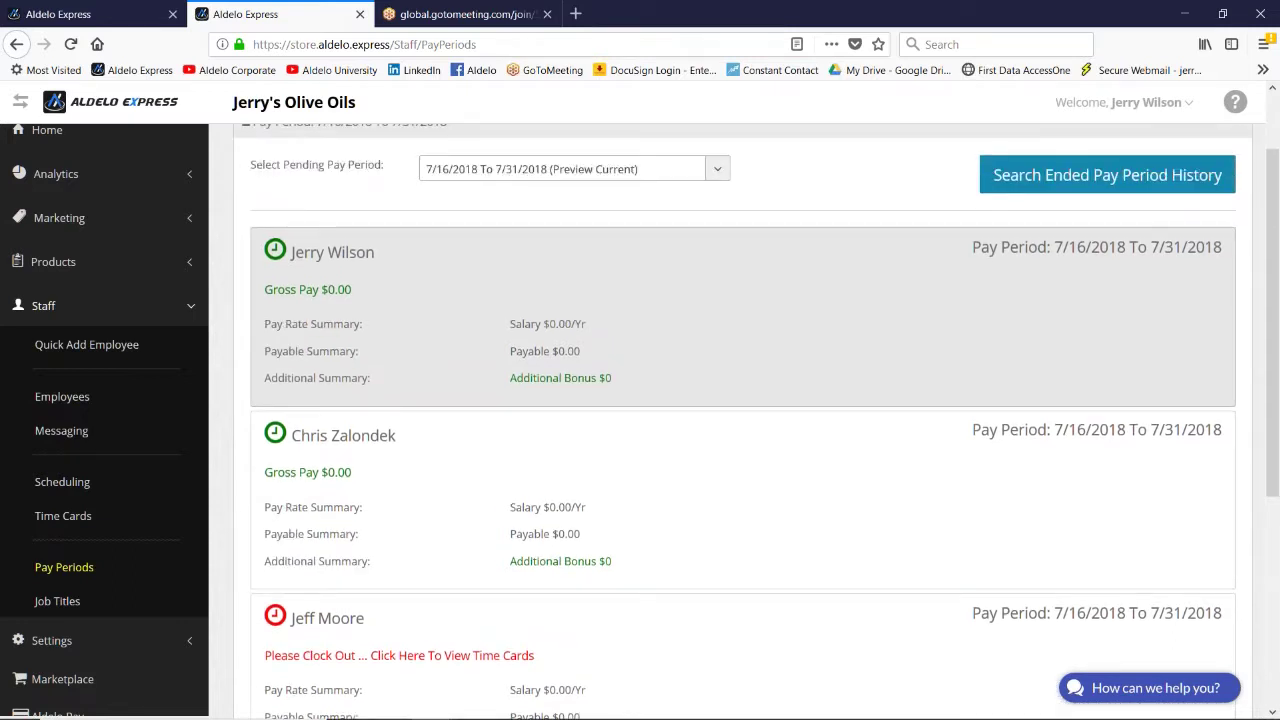
{"action": "scroll", "coordinate": [835, 272], "scroll_direction": "up", "scroll_amount": 2}
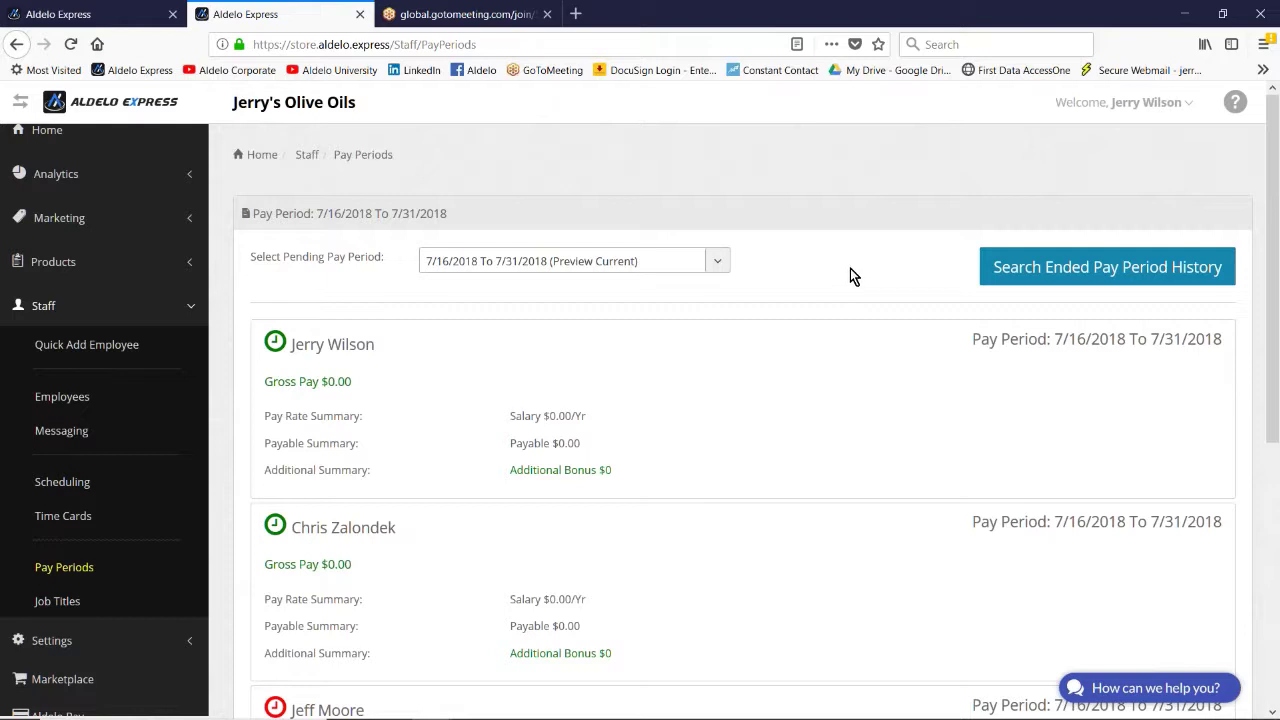
{"action": "scroll", "coordinate": [852, 280], "scroll_direction": "down", "scroll_amount": 5}
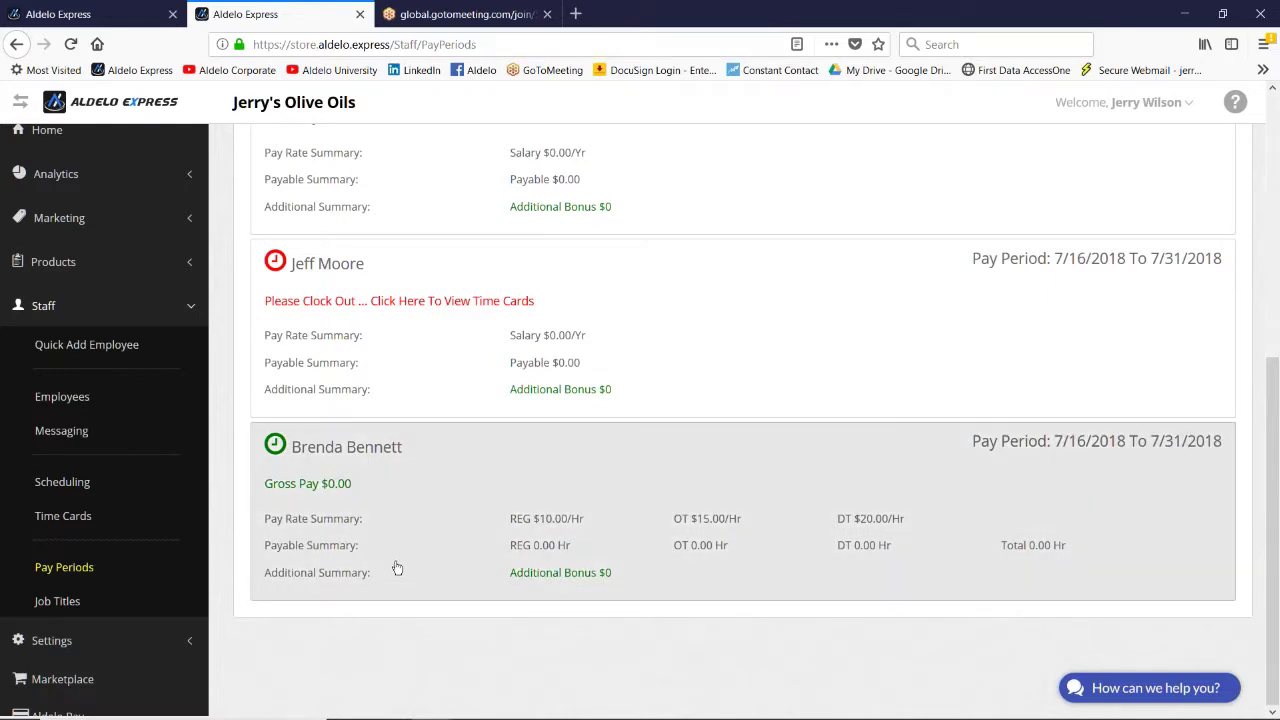
{"action": "scroll", "coordinate": [397, 571], "scroll_direction": "up", "scroll_amount": 1}
{"action": "scroll", "coordinate": [397, 568], "scroll_direction": "up", "scroll_amount": 2}
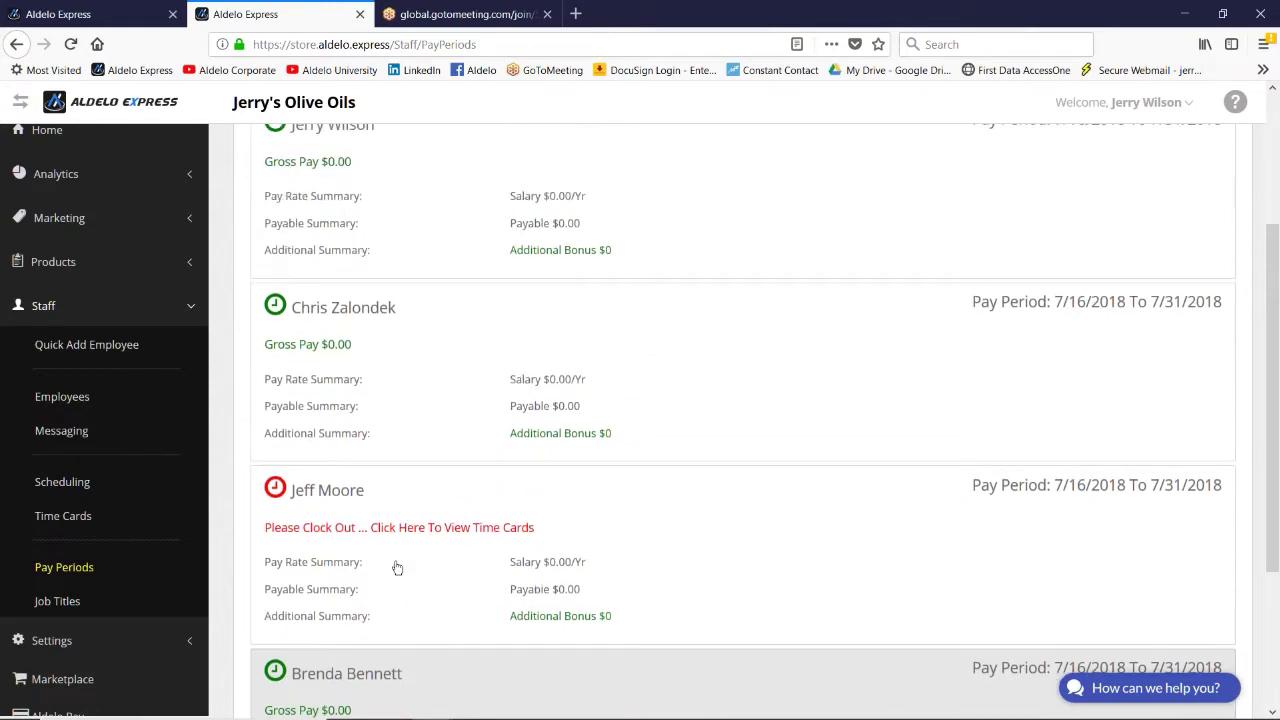
{"action": "scroll", "coordinate": [397, 568], "scroll_direction": "down", "scroll_amount": 3}
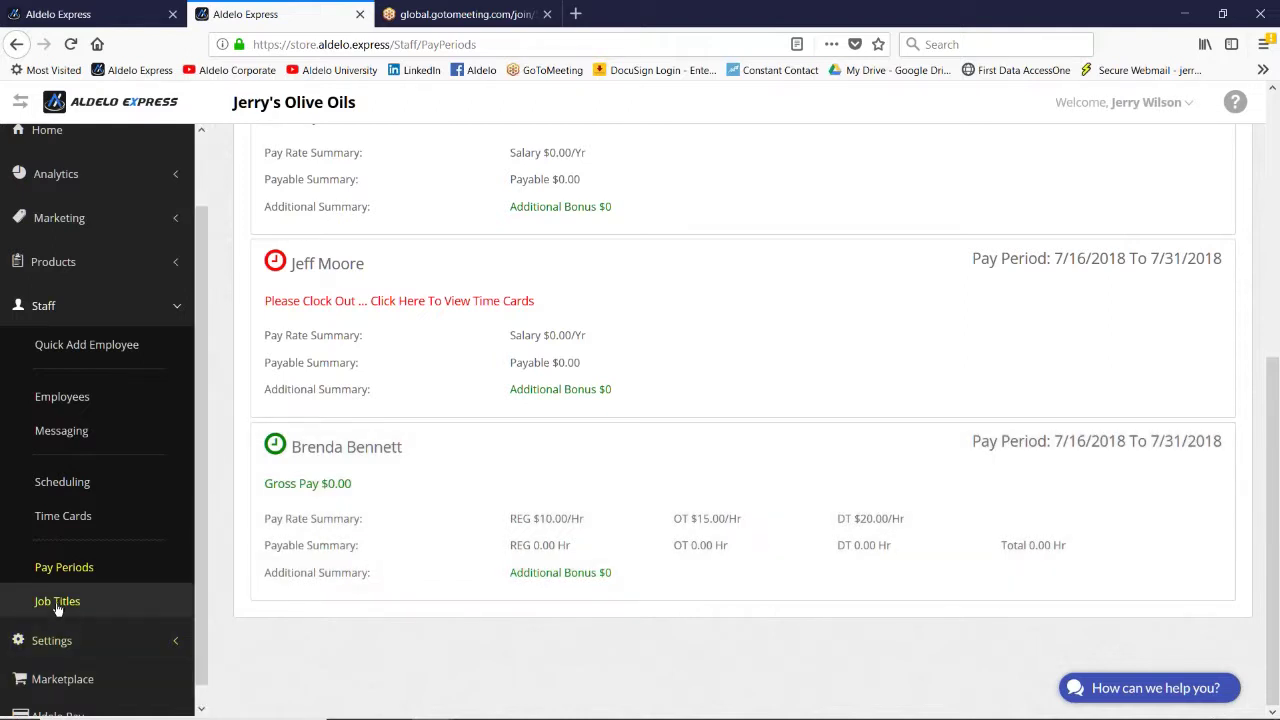
Step: Open the Cashier job title from Staff > Job Titles, dismissing the password prompts
{"action": "left_click", "coordinate": [55, 603]}
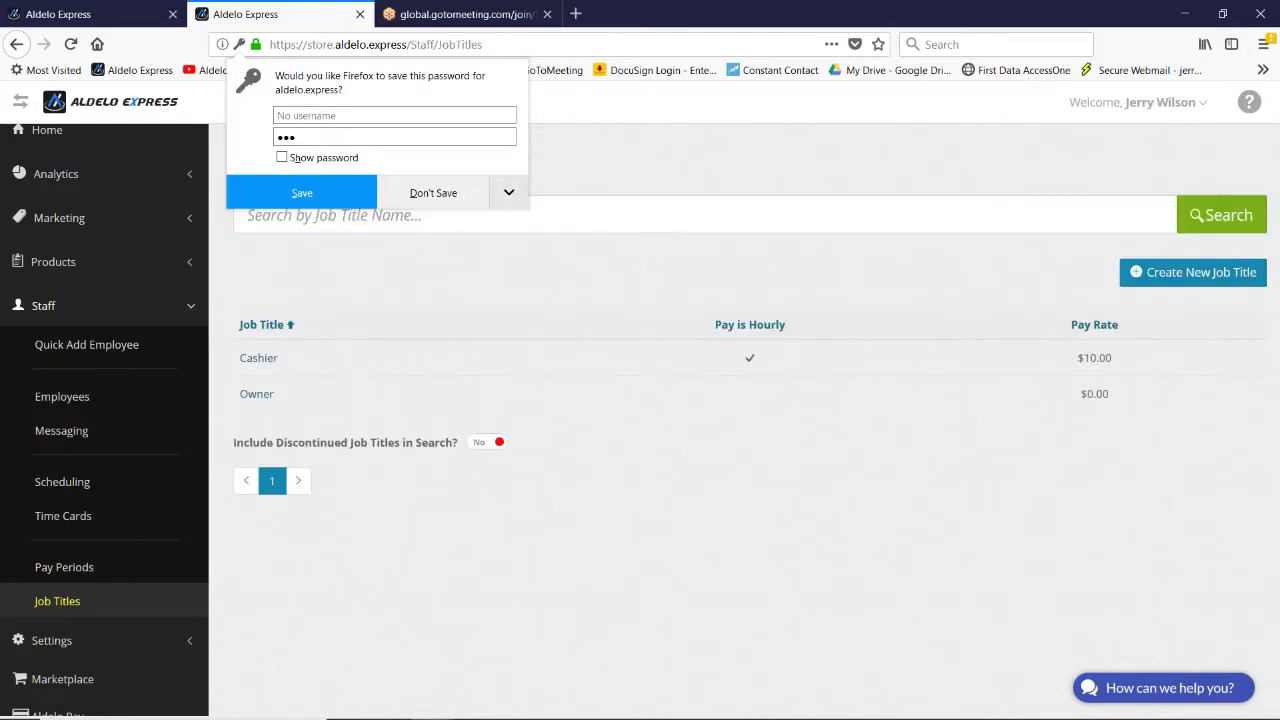
{"action": "left_click", "coordinate": [427, 196]}
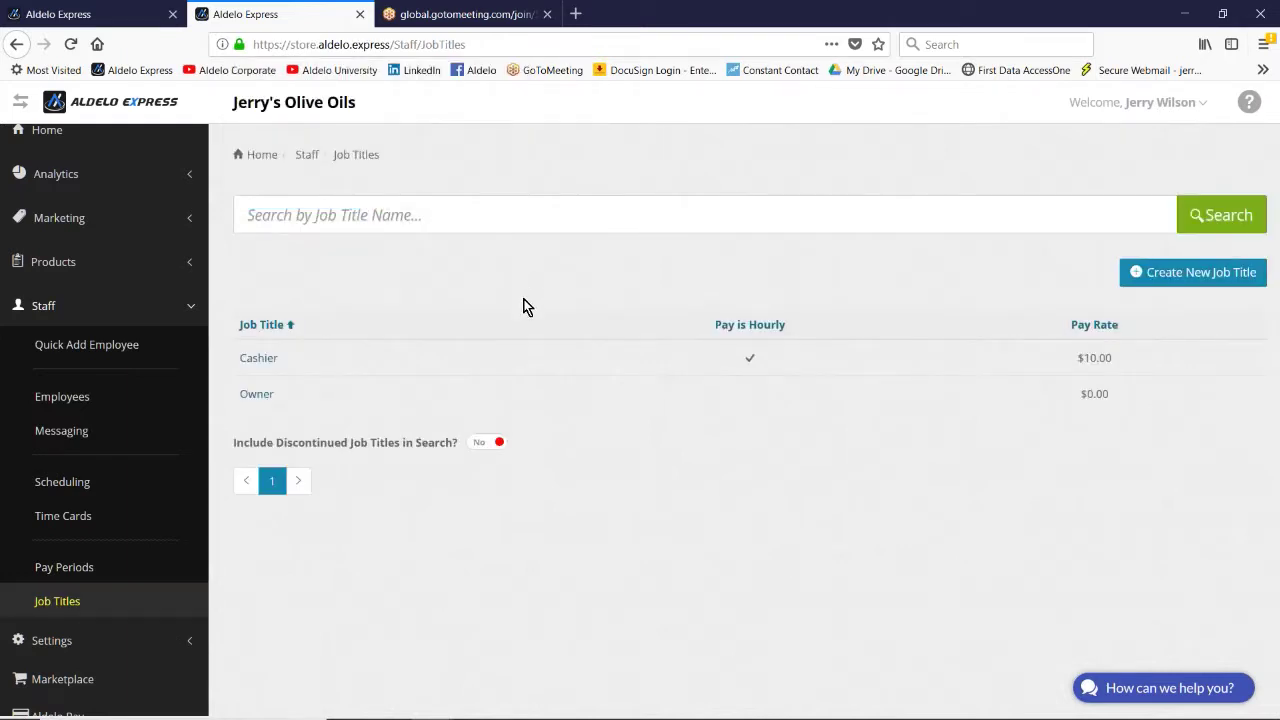
{"action": "left_click", "coordinate": [249, 360]}
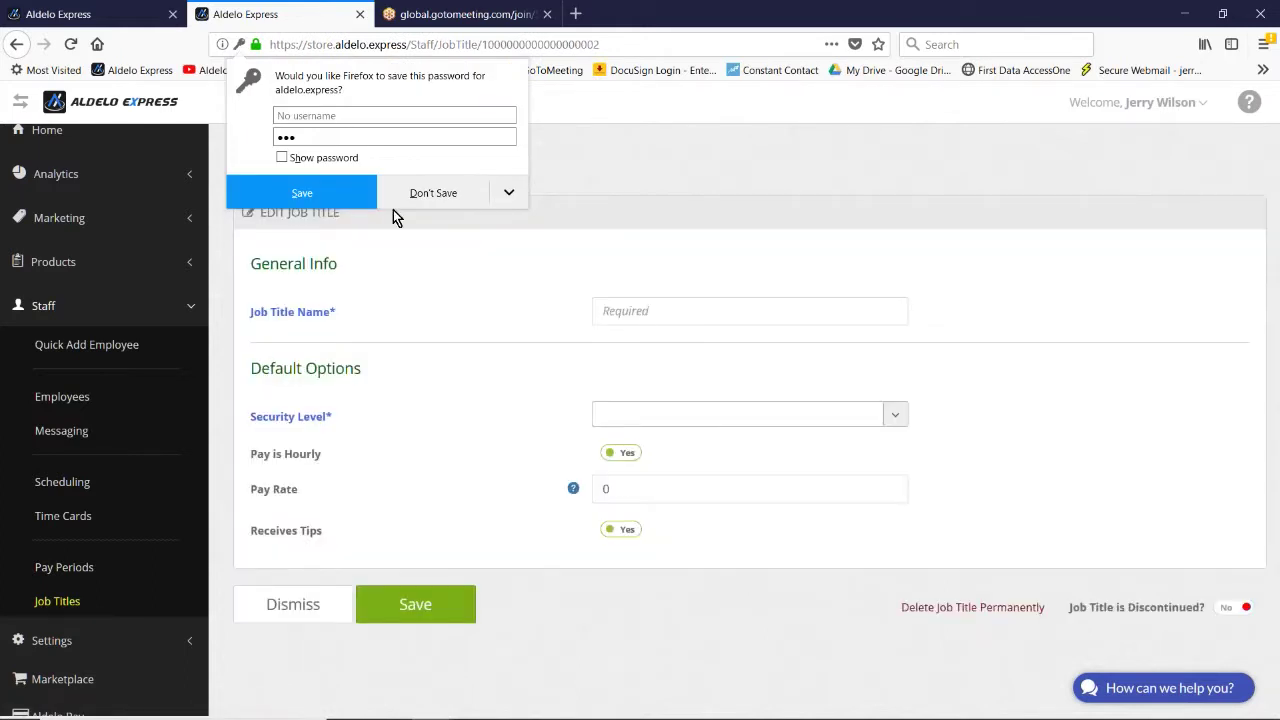
{"action": "left_click", "coordinate": [472, 196]}
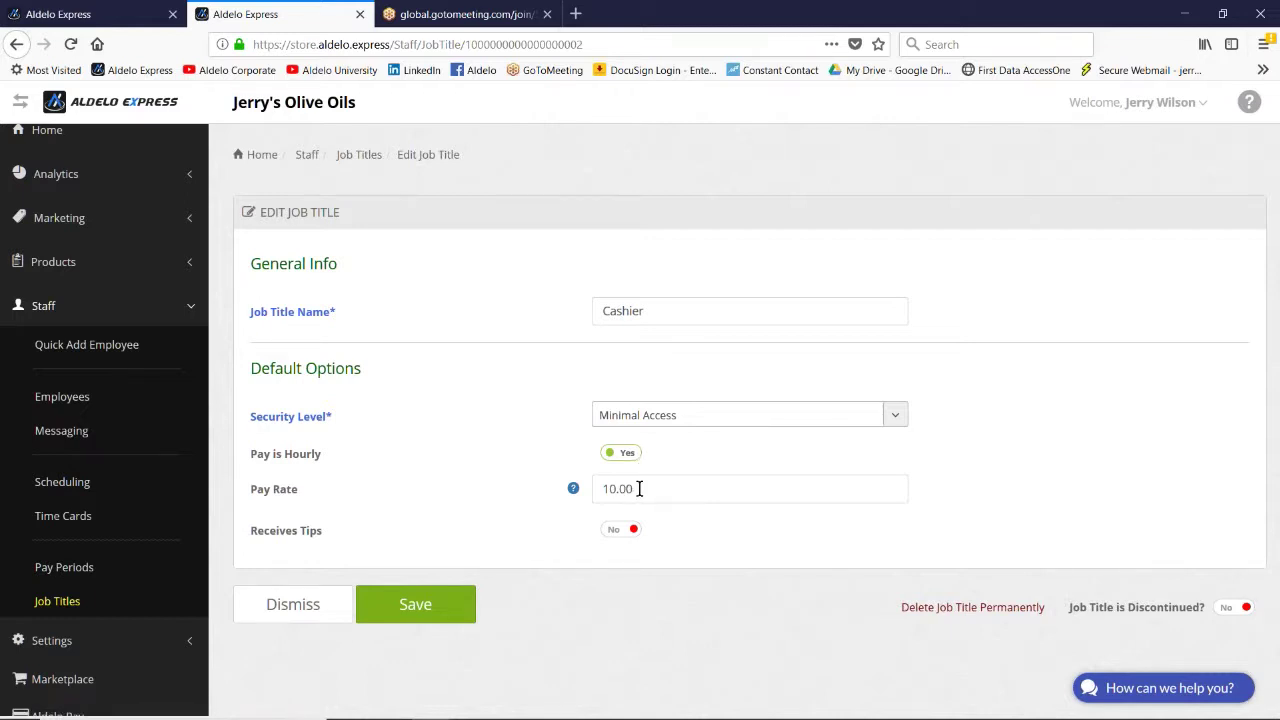
Step: Resave Cashier as hourly at $10.00 and set Firefox to never save this site's password
{"action": "left_click", "coordinate": [625, 455]}
{"action": "left_click", "coordinate": [614, 458]}
{"action": "left_click", "coordinate": [400, 608]}
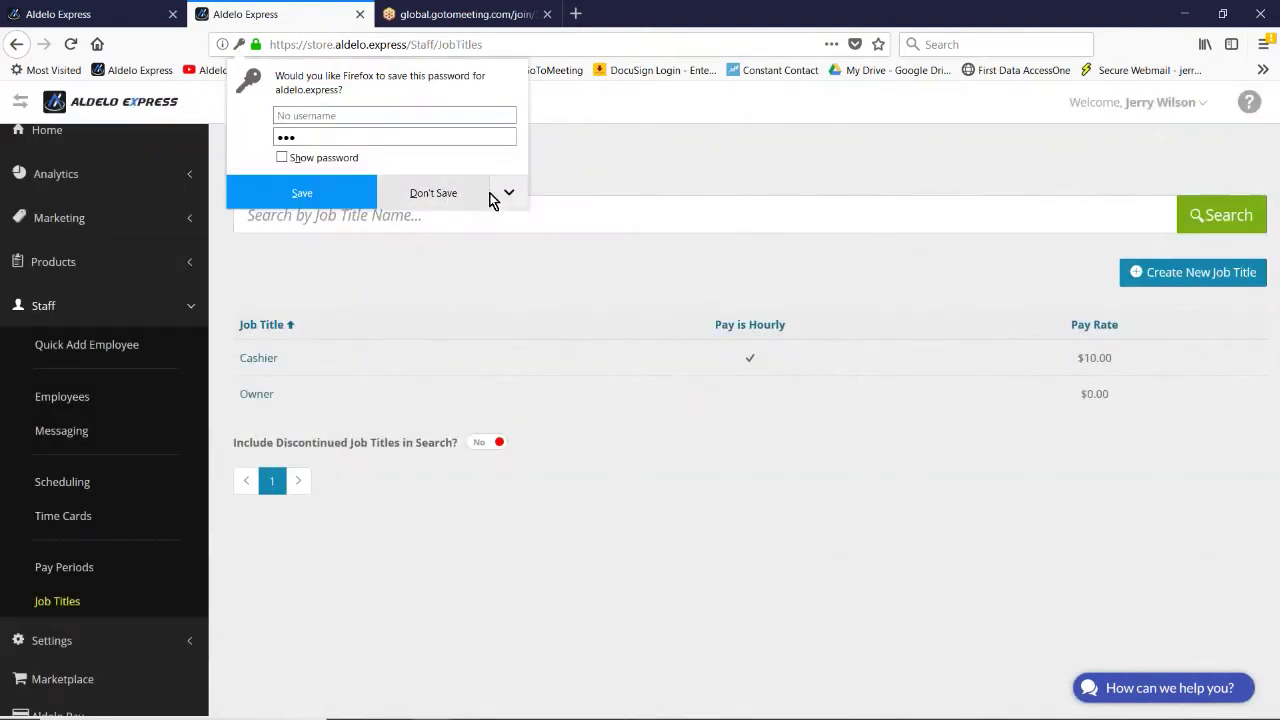
{"action": "left_click", "coordinate": [508, 193]}
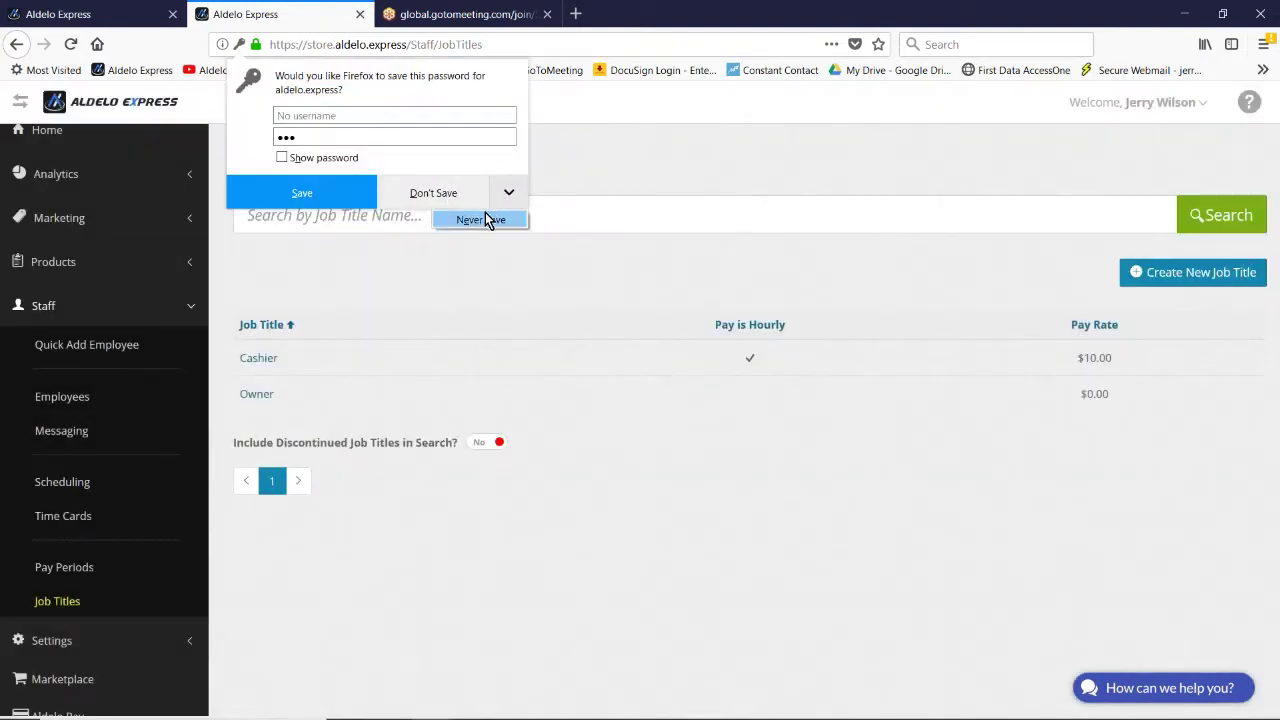
{"action": "left_click", "coordinate": [485, 219]}
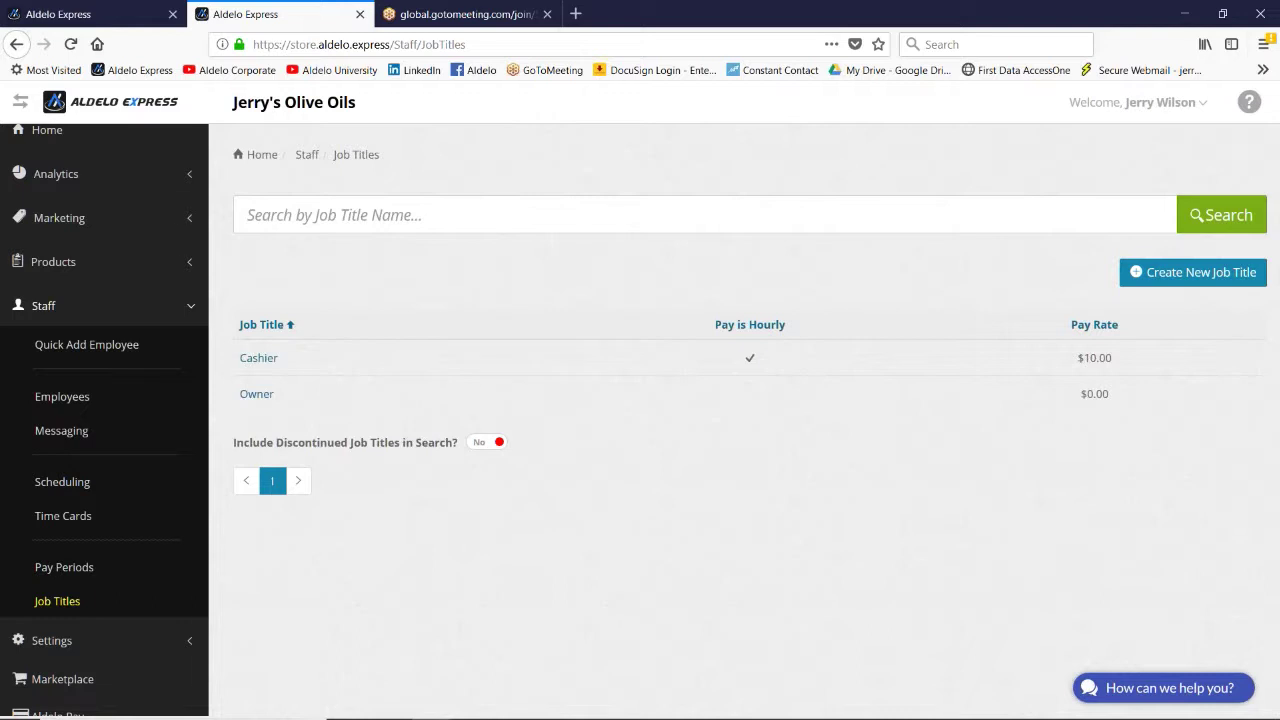
{"action": "scroll", "coordinate": [140, 545], "scroll_direction": "down", "scroll_amount": 1}
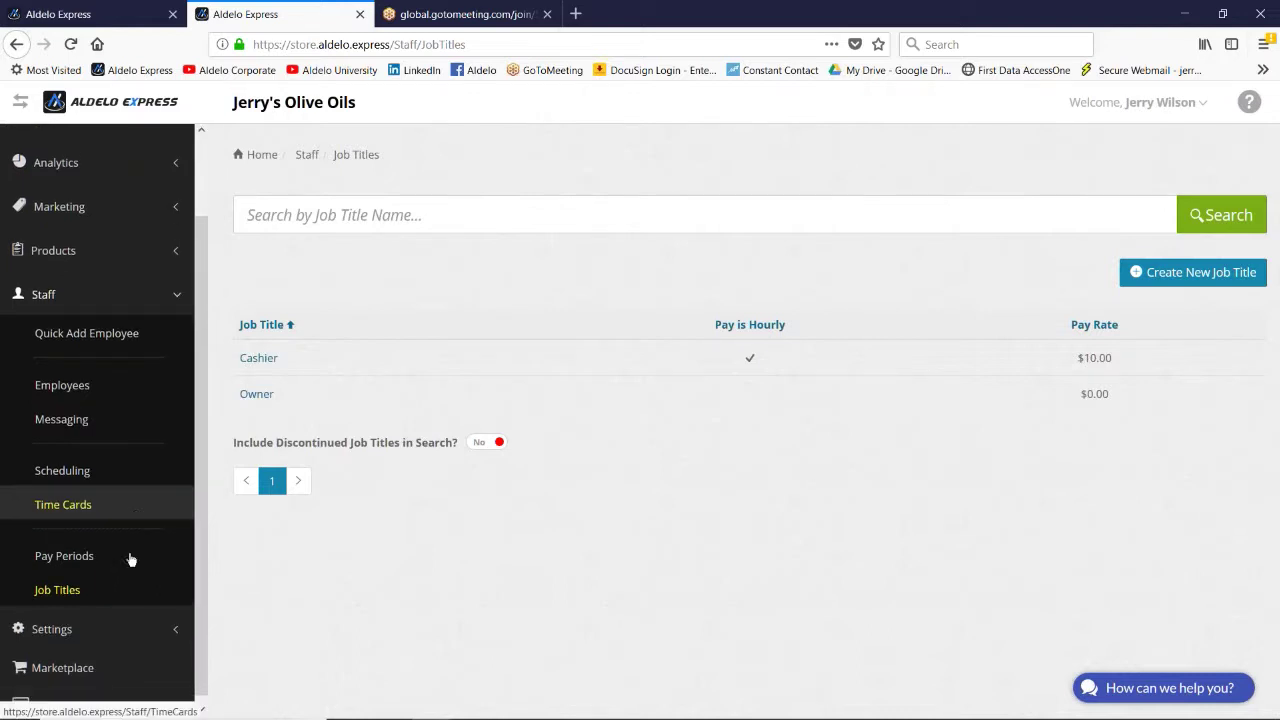
{"action": "left_click", "coordinate": [45, 618]}
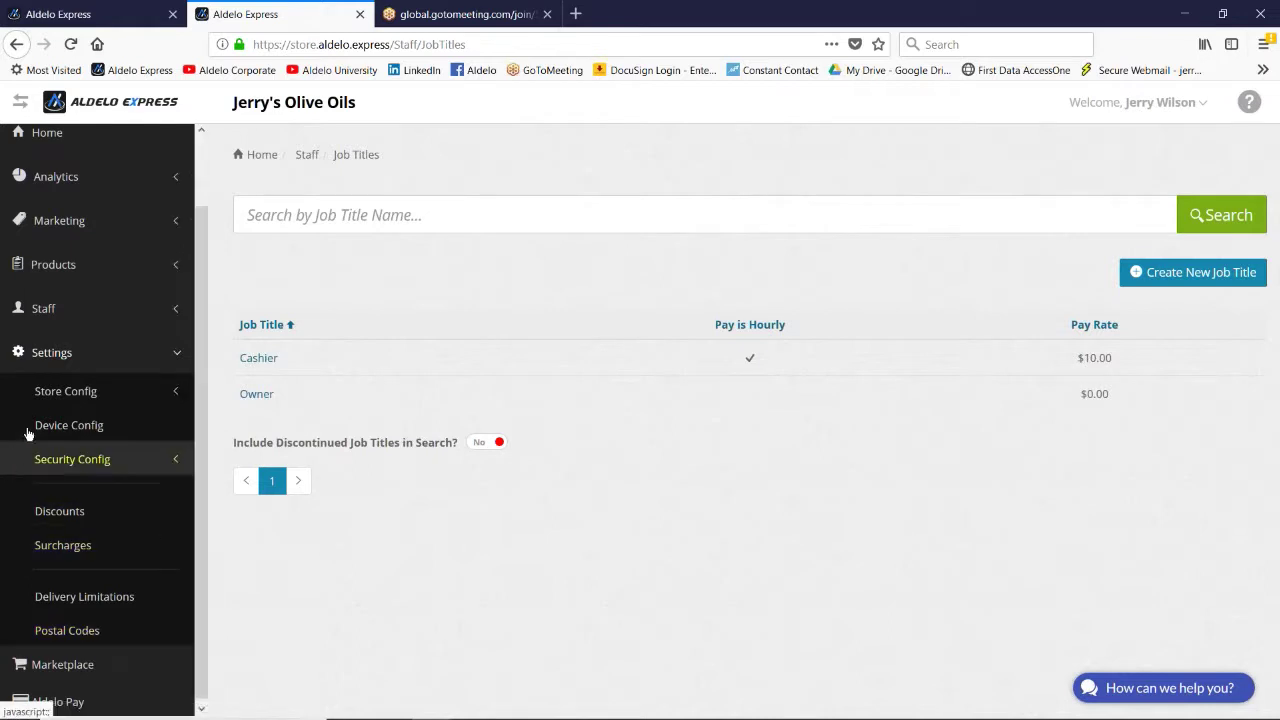
{"action": "left_click", "coordinate": [65, 391]}
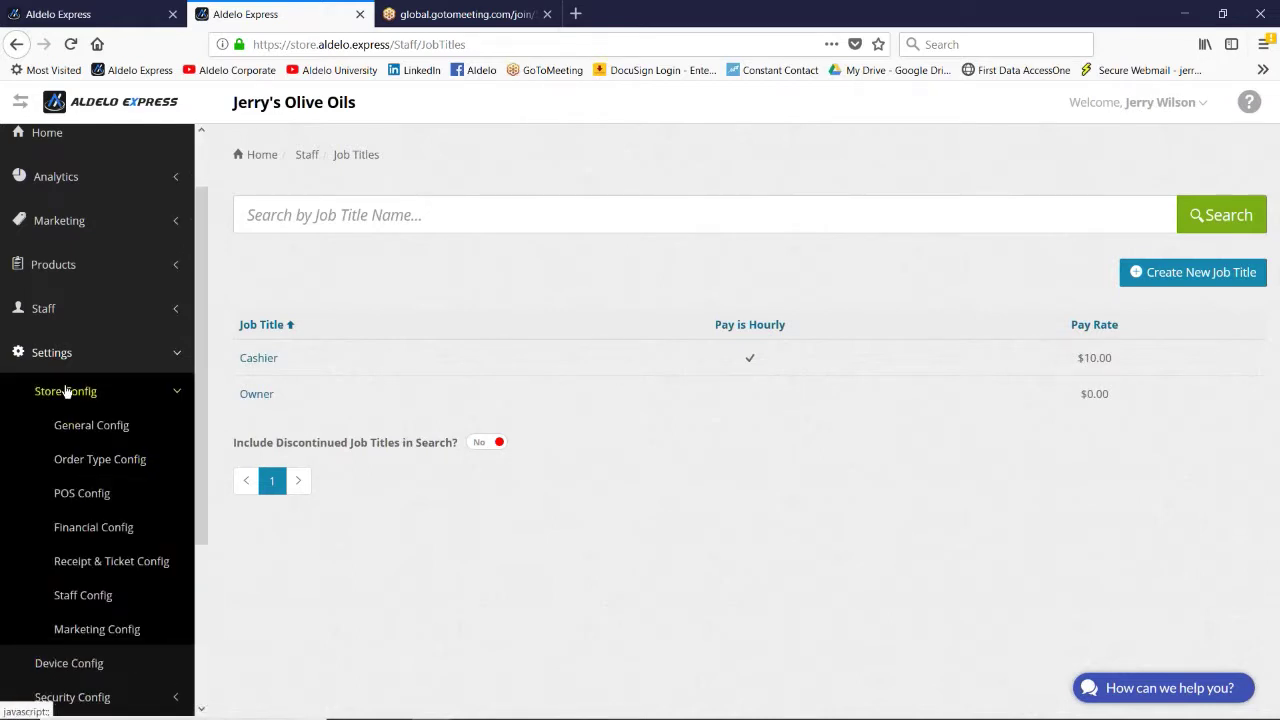
{"action": "left_click", "coordinate": [82, 597]}
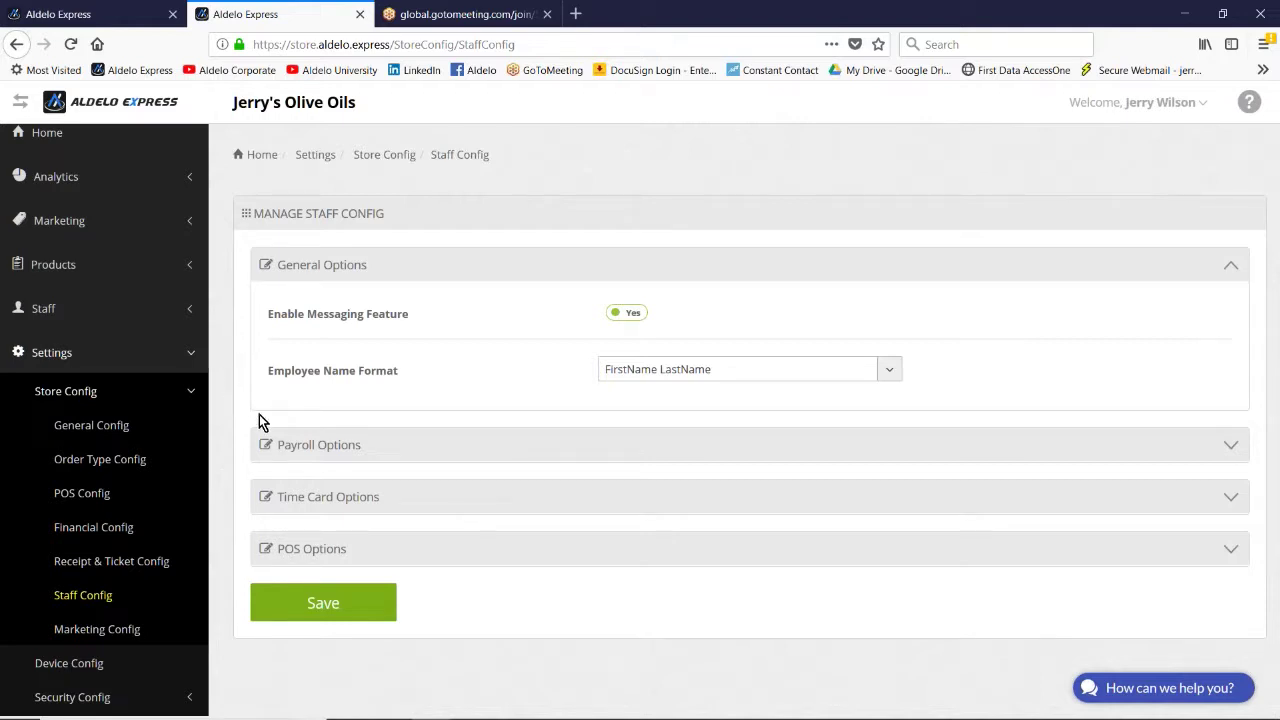
{"action": "left_click", "coordinate": [340, 444]}
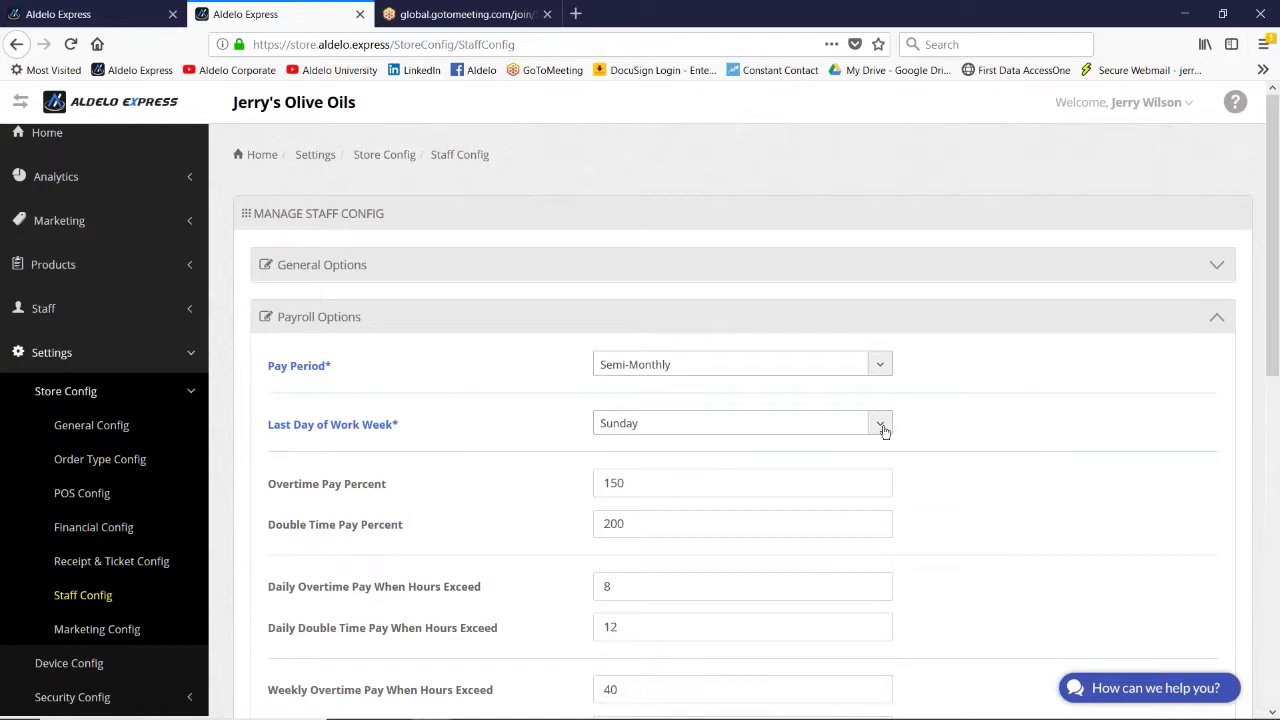
{"action": "scroll", "coordinate": [987, 452], "scroll_direction": "down", "scroll_amount": 3}
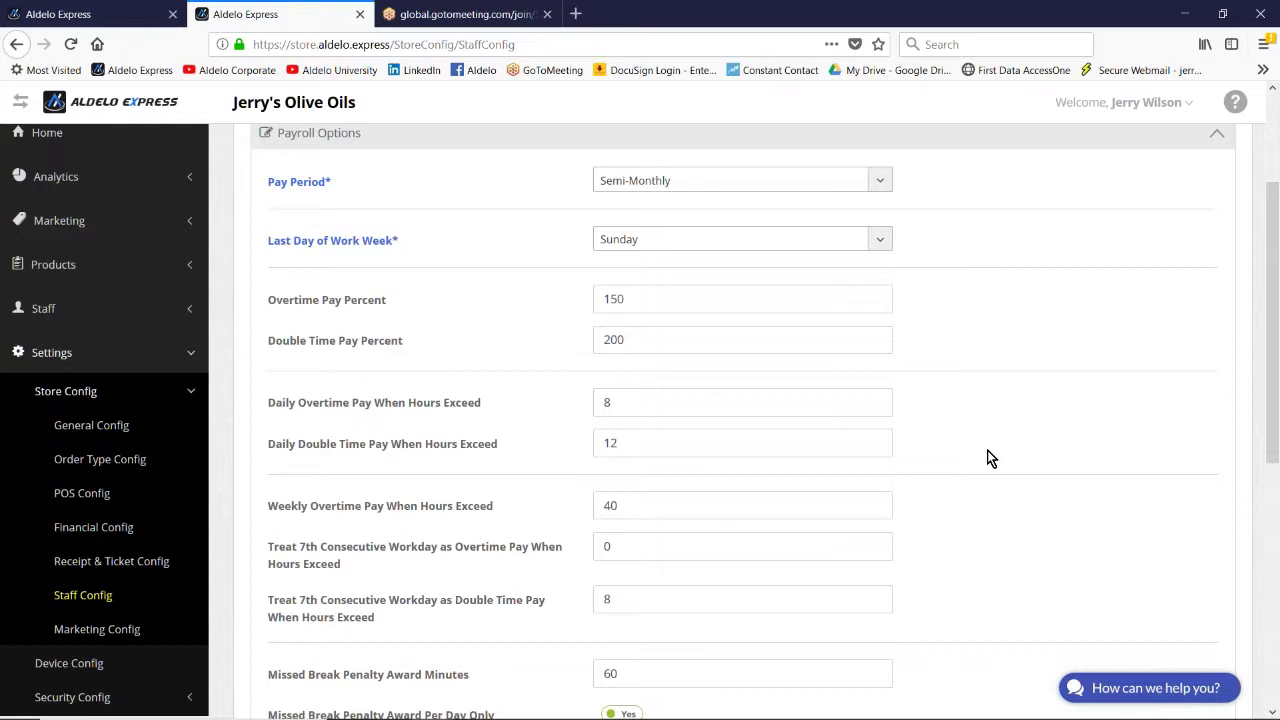
{"action": "scroll", "coordinate": [987, 458], "scroll_direction": "down", "scroll_amount": 3}
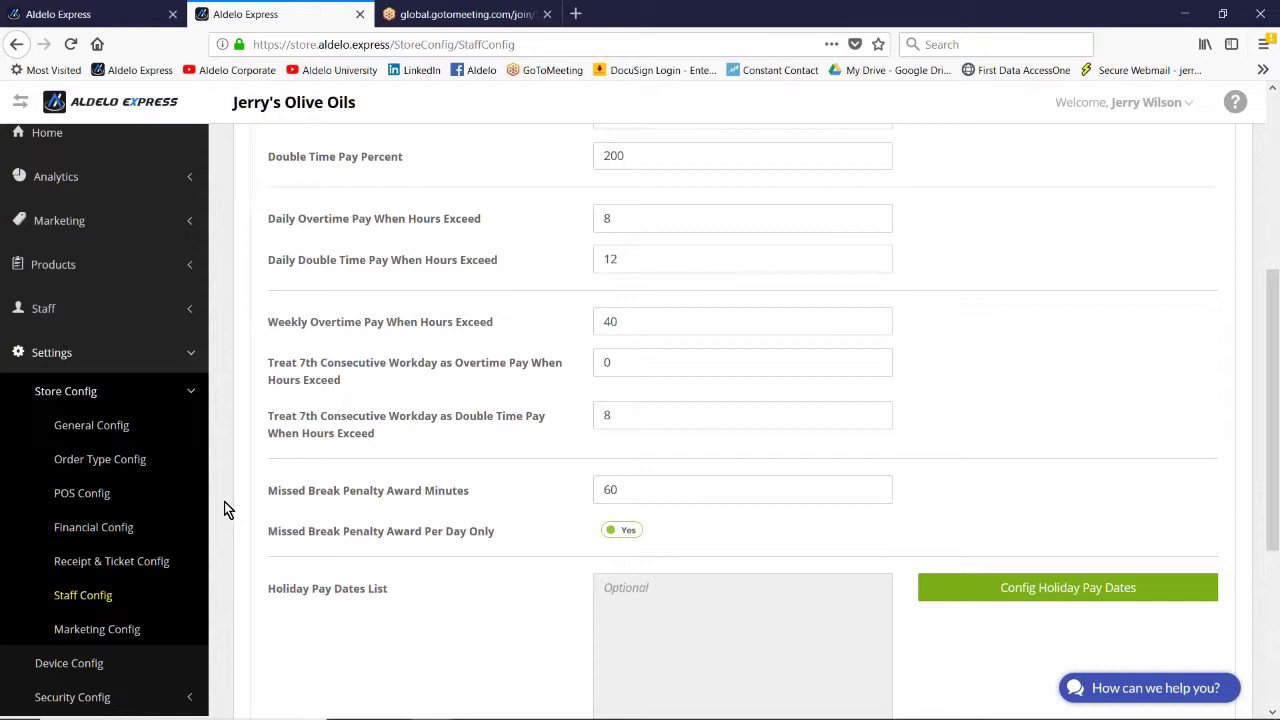
{"action": "scroll", "coordinate": [225, 509], "scroll_direction": "down", "scroll_amount": 2}
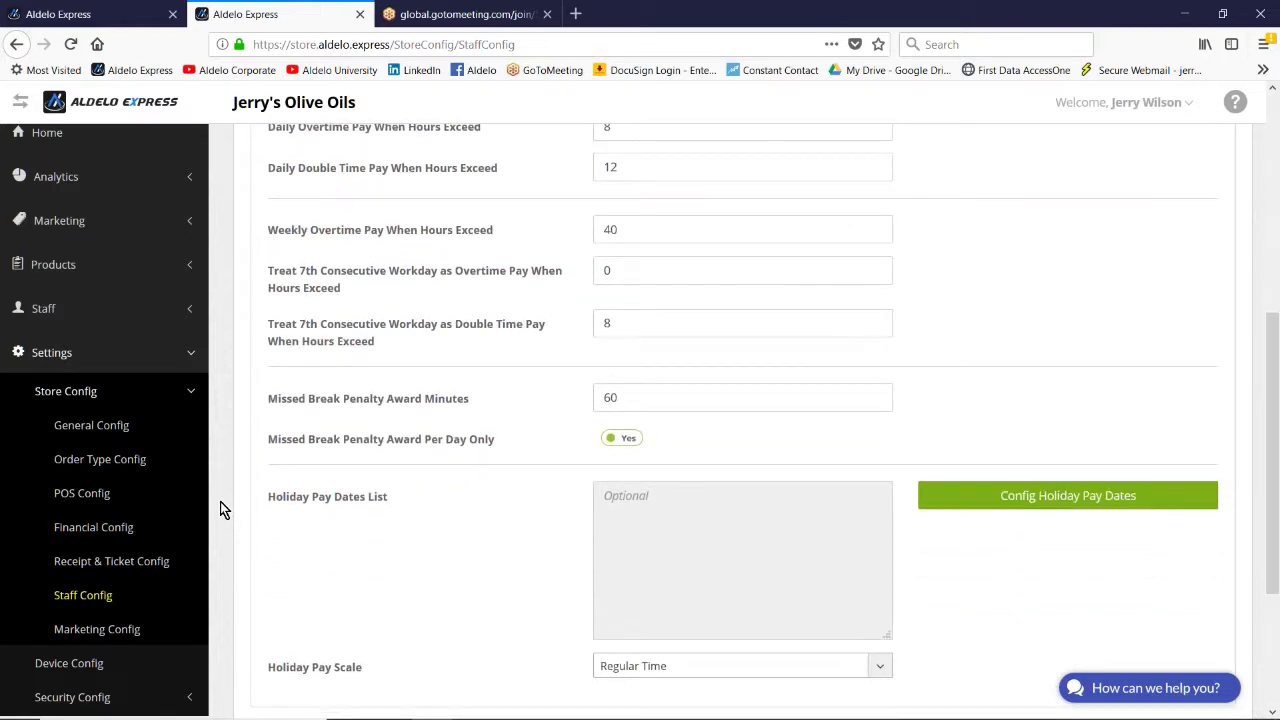
{"action": "scroll", "coordinate": [220, 501], "scroll_direction": "down", "scroll_amount": 2}
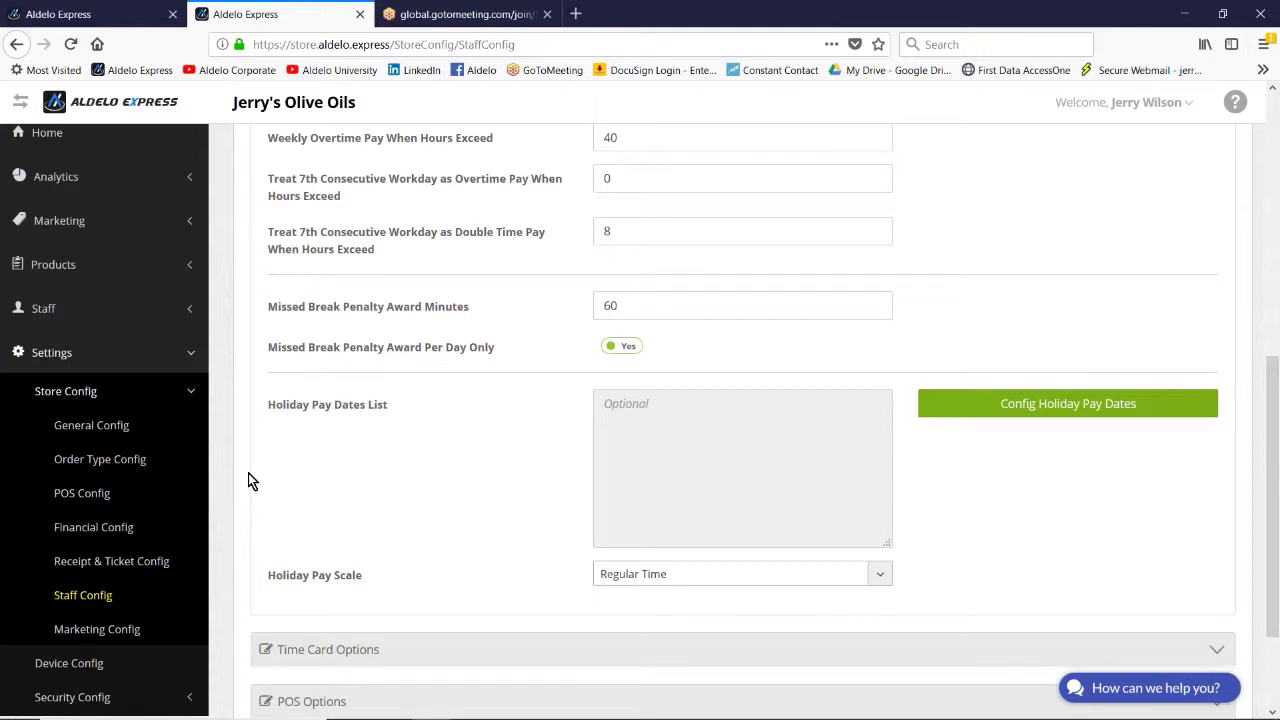
{"action": "scroll", "coordinate": [249, 474], "scroll_direction": "down", "scroll_amount": 2}
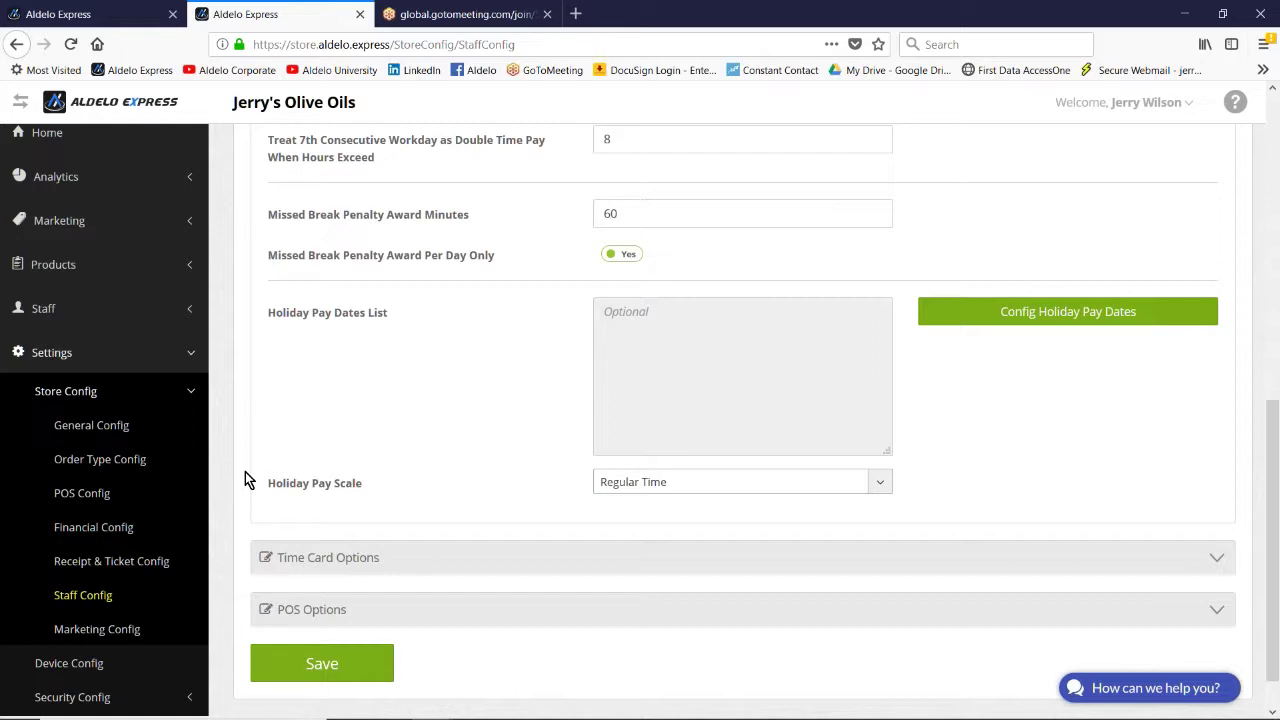
{"action": "left_click", "coordinate": [1094, 313]}
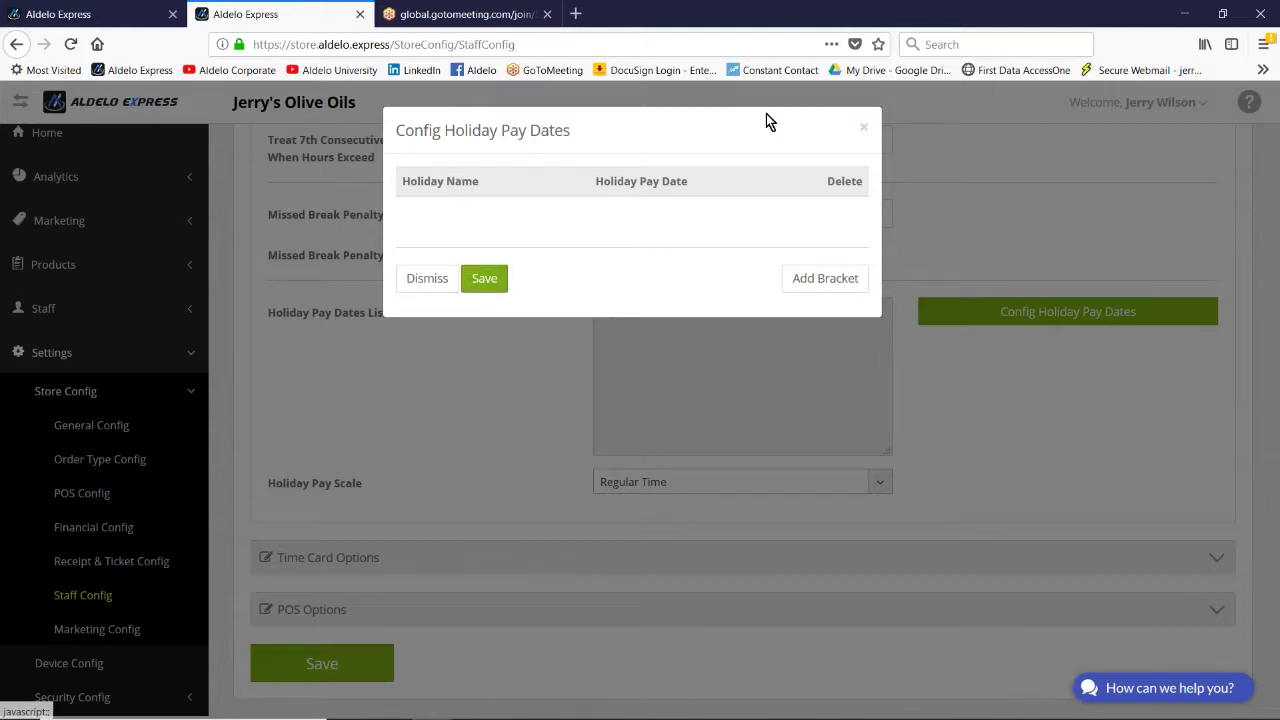
{"action": "left_click", "coordinate": [865, 131]}
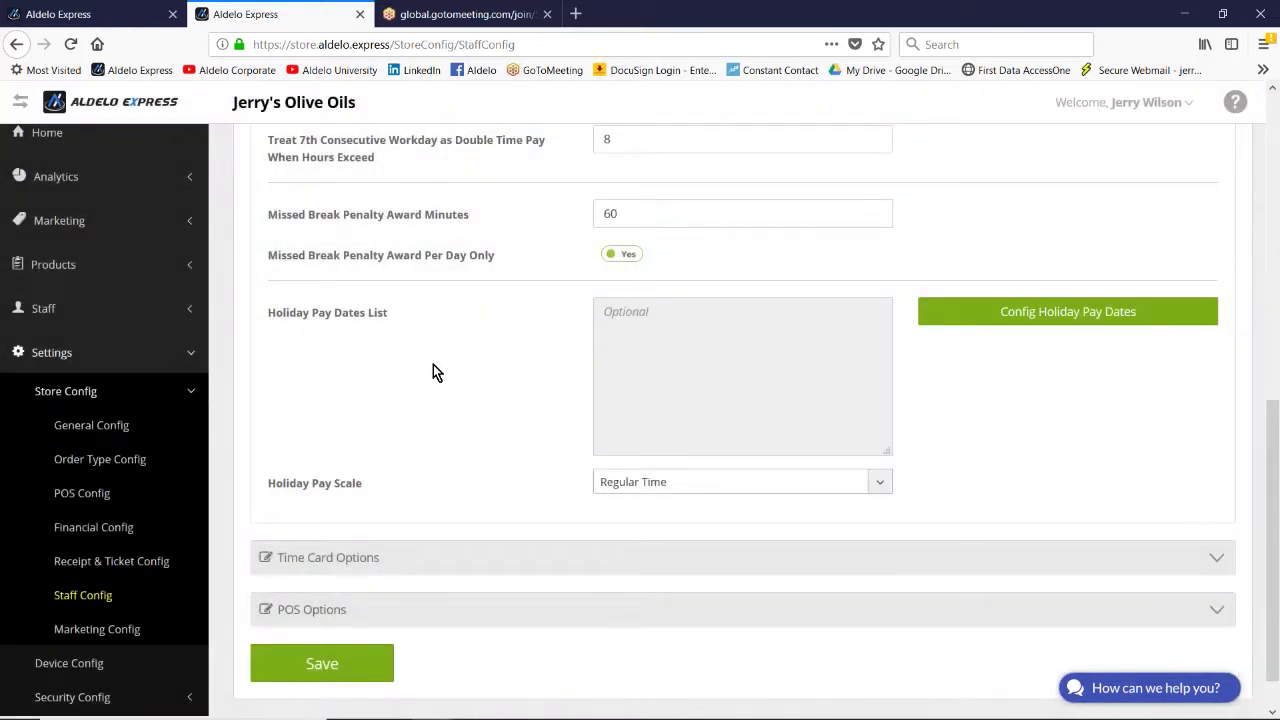
{"action": "scroll", "coordinate": [433, 364], "scroll_direction": "down", "scroll_amount": 1}
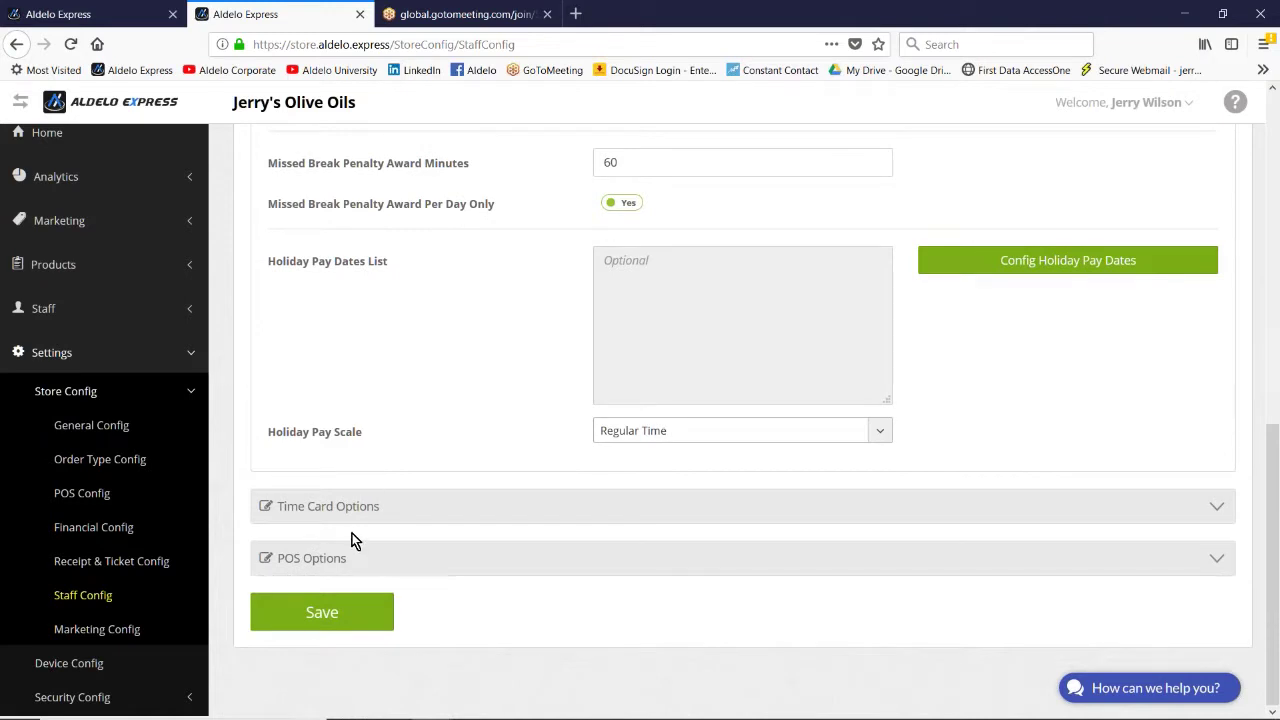
Step: Expand Time Card Options: 15-minute clock-out grace, 10 default break, 8% minimum tip reporting
{"action": "left_click", "coordinate": [364, 507]}
{"action": "scroll", "coordinate": [370, 505], "scroll_direction": "down", "scroll_amount": 3}
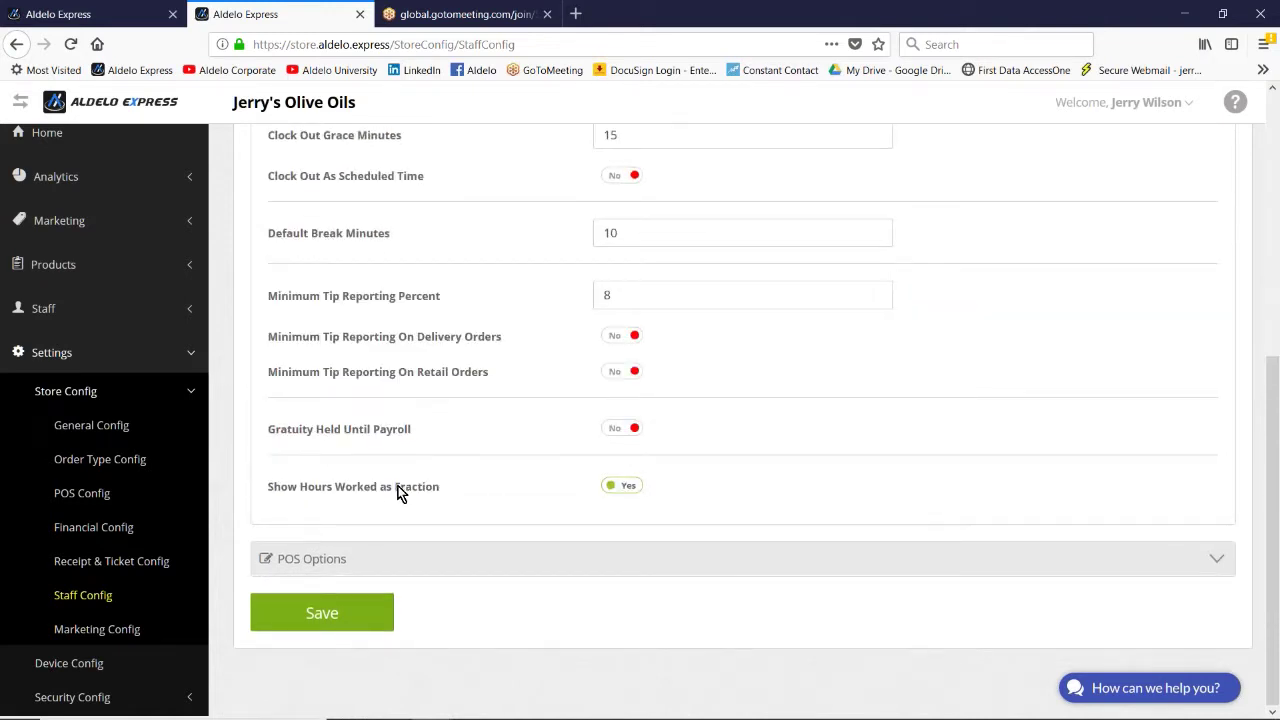
{"action": "scroll", "coordinate": [398, 493], "scroll_direction": "up", "scroll_amount": 7}
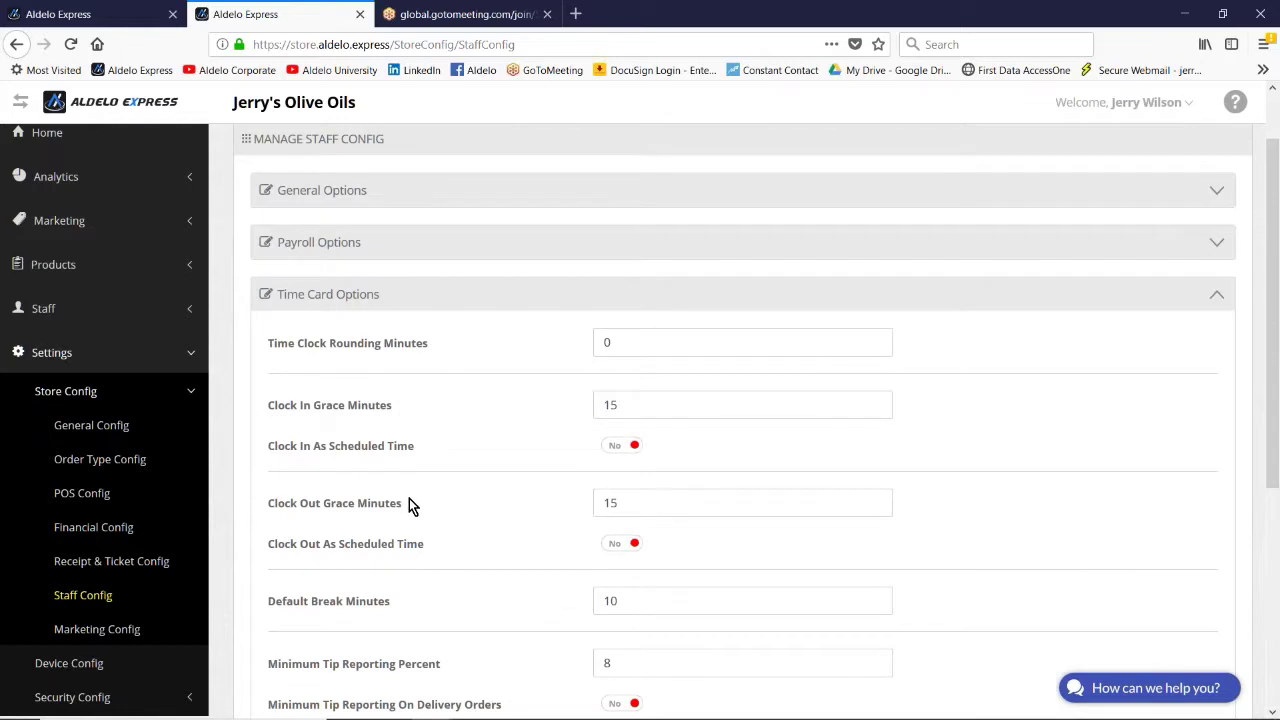
{"action": "scroll", "coordinate": [412, 503], "scroll_direction": "down", "scroll_amount": 2}
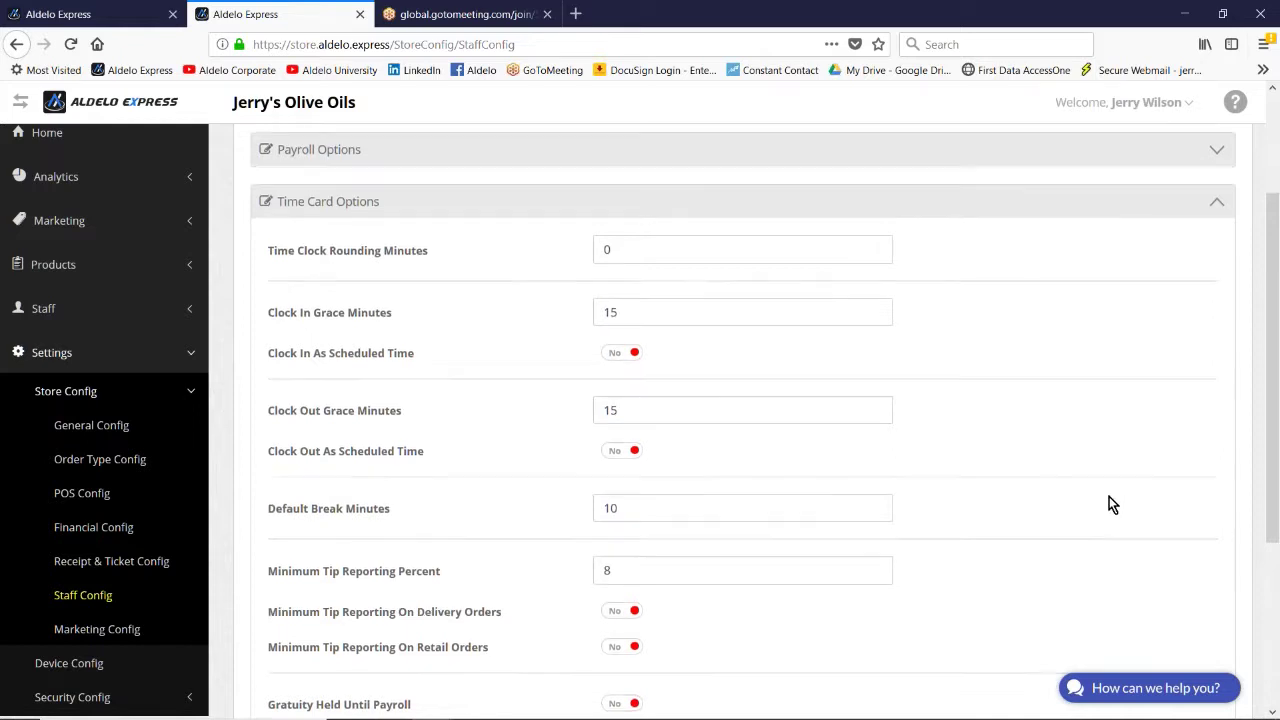
{"action": "scroll", "coordinate": [1111, 497], "scroll_direction": "down", "scroll_amount": 5}
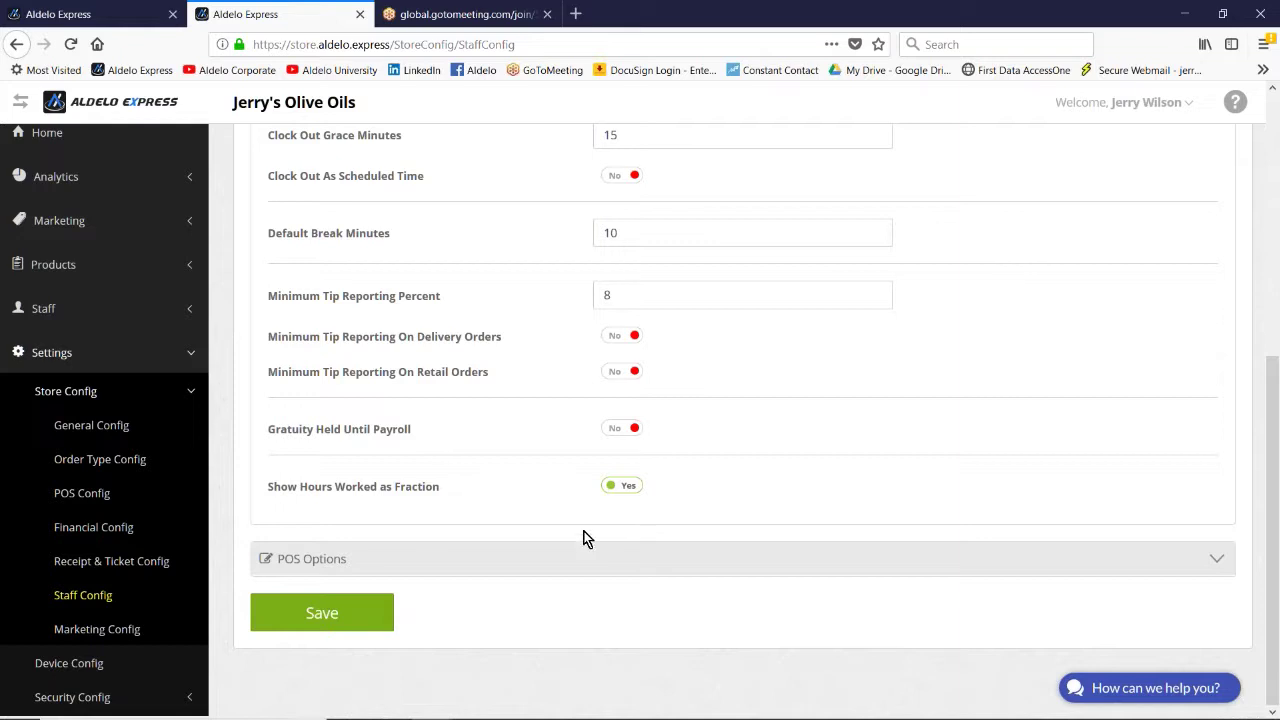
{"action": "left_click", "coordinate": [310, 560]}
Step: Scroll through the POS Options' Yes/No clock-in and clock-out requirement settings
{"action": "scroll", "coordinate": [310, 560], "scroll_direction": "down", "scroll_amount": 3}
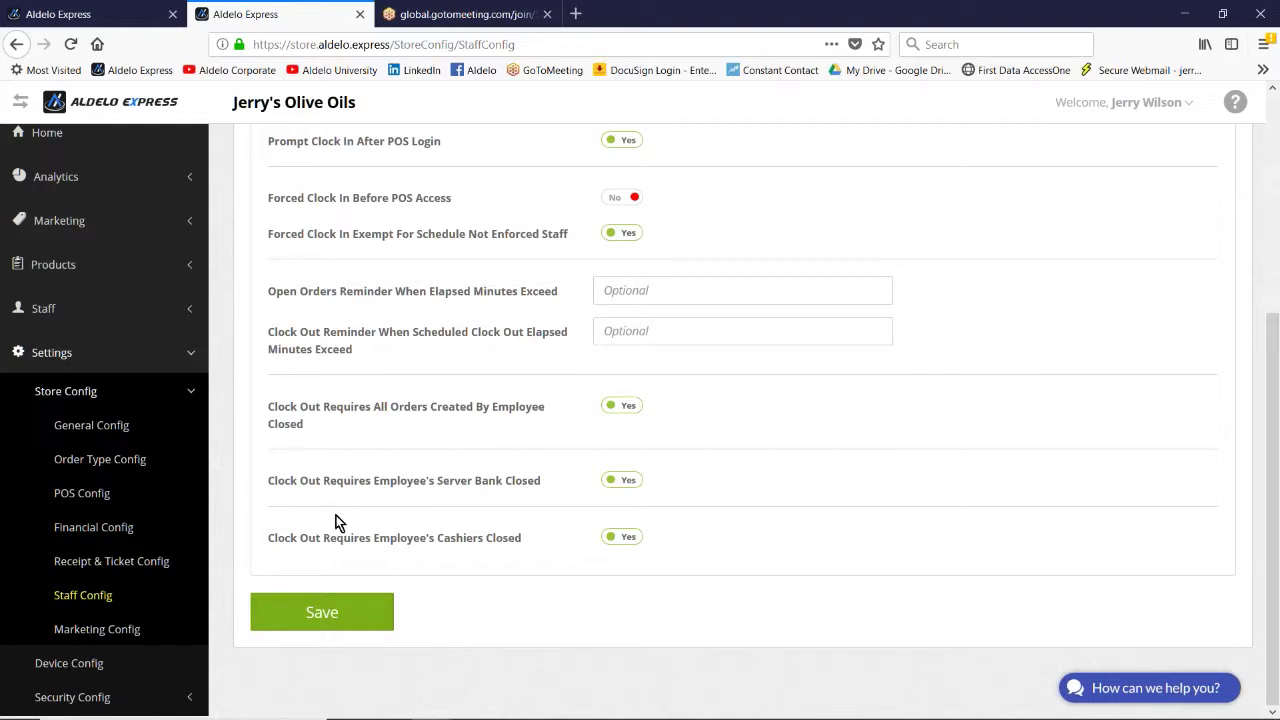
{"action": "scroll", "coordinate": [336, 508], "scroll_direction": "up", "scroll_amount": 1}
{"action": "scroll", "coordinate": [320, 515], "scroll_direction": "down", "scroll_amount": 1}
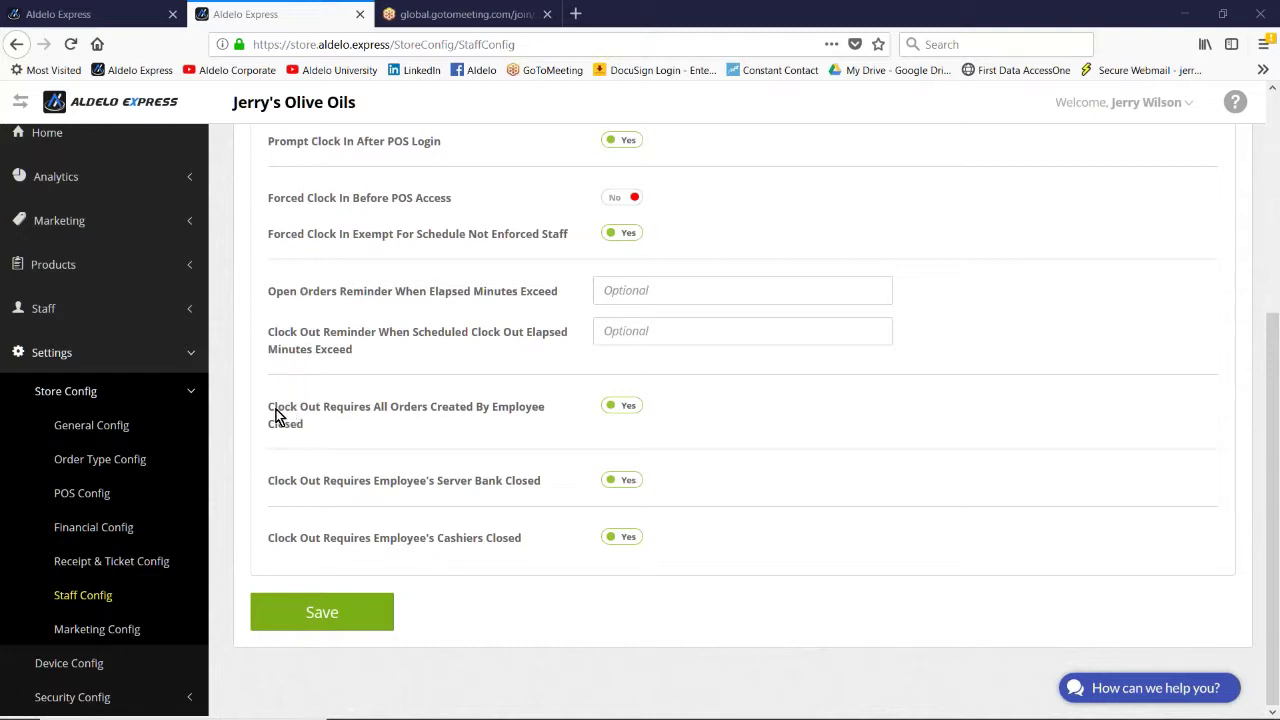
{"action": "mouse_move", "coordinate": [15, 494]}
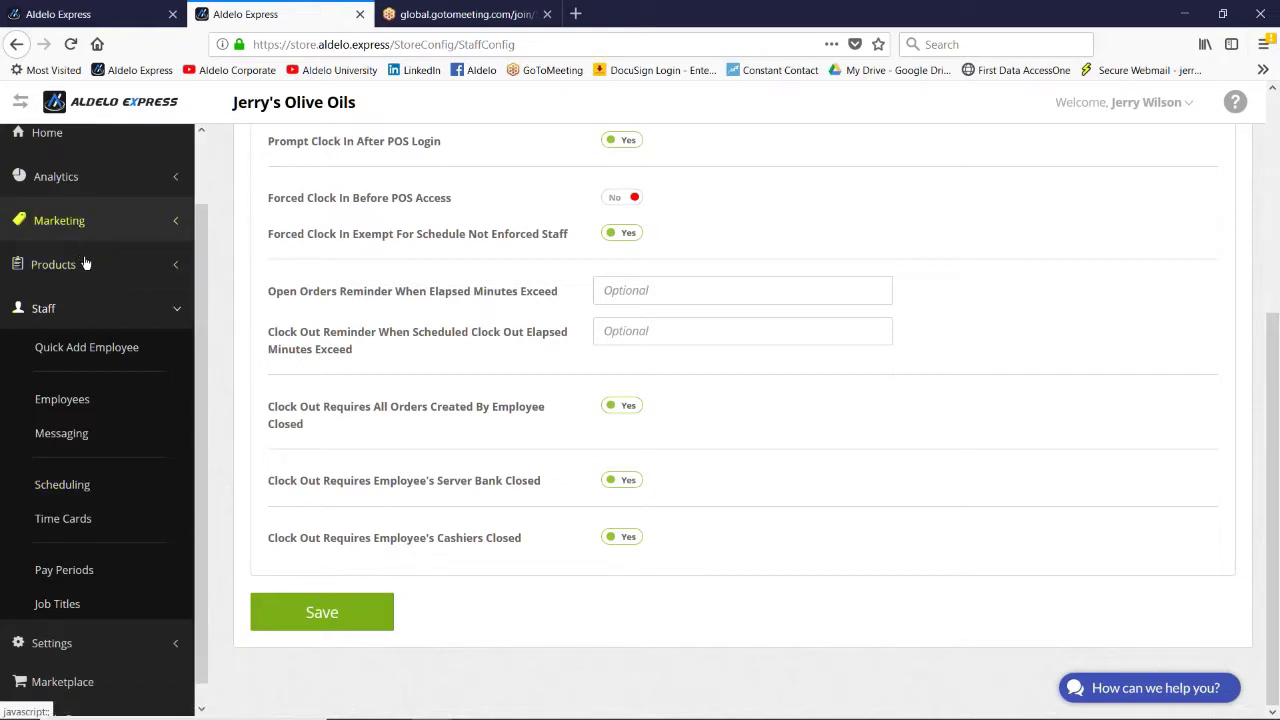
{"action": "scroll", "coordinate": [92, 285], "scroll_direction": "up", "scroll_amount": 1}
{"action": "scroll", "coordinate": [92, 285], "scroll_direction": "up", "scroll_amount": 2}
Step: Return to the Home dashboard and review net sales, orders and the Retail-only Sales By Order Type chart
{"action": "left_click", "coordinate": [52, 210]}
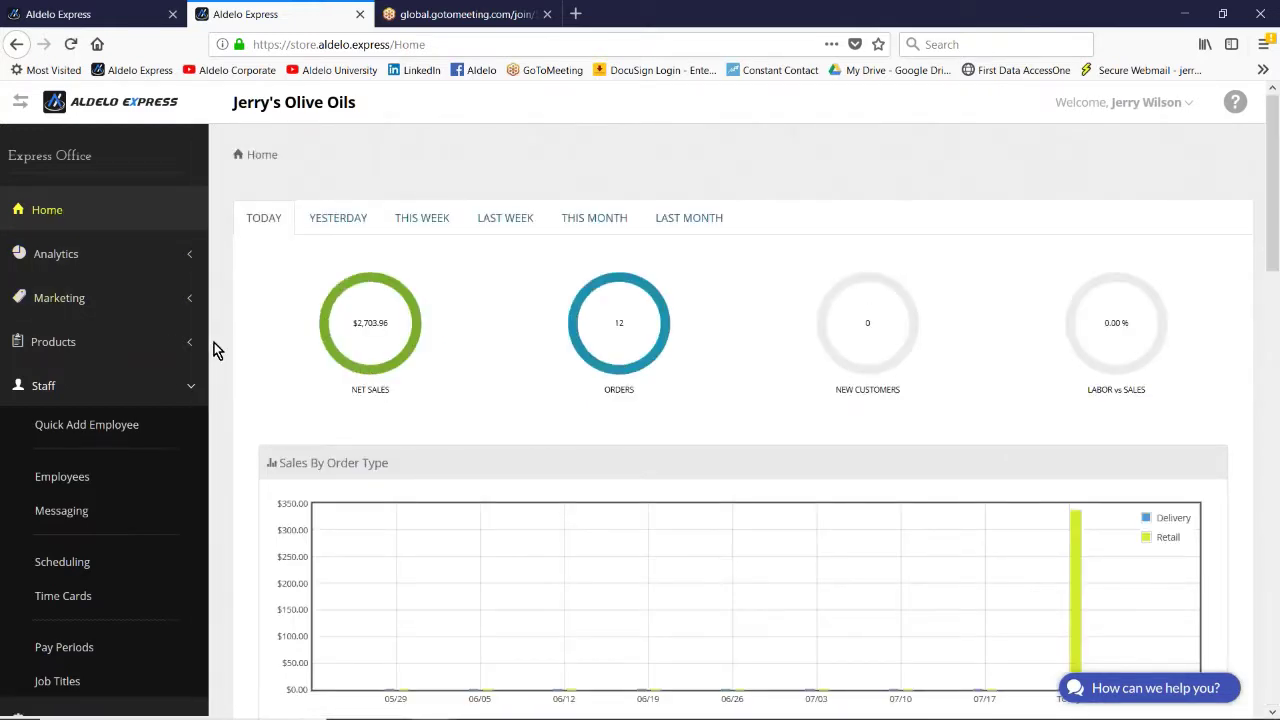
{"action": "scroll", "coordinate": [228, 334], "scroll_direction": "down", "scroll_amount": 2}
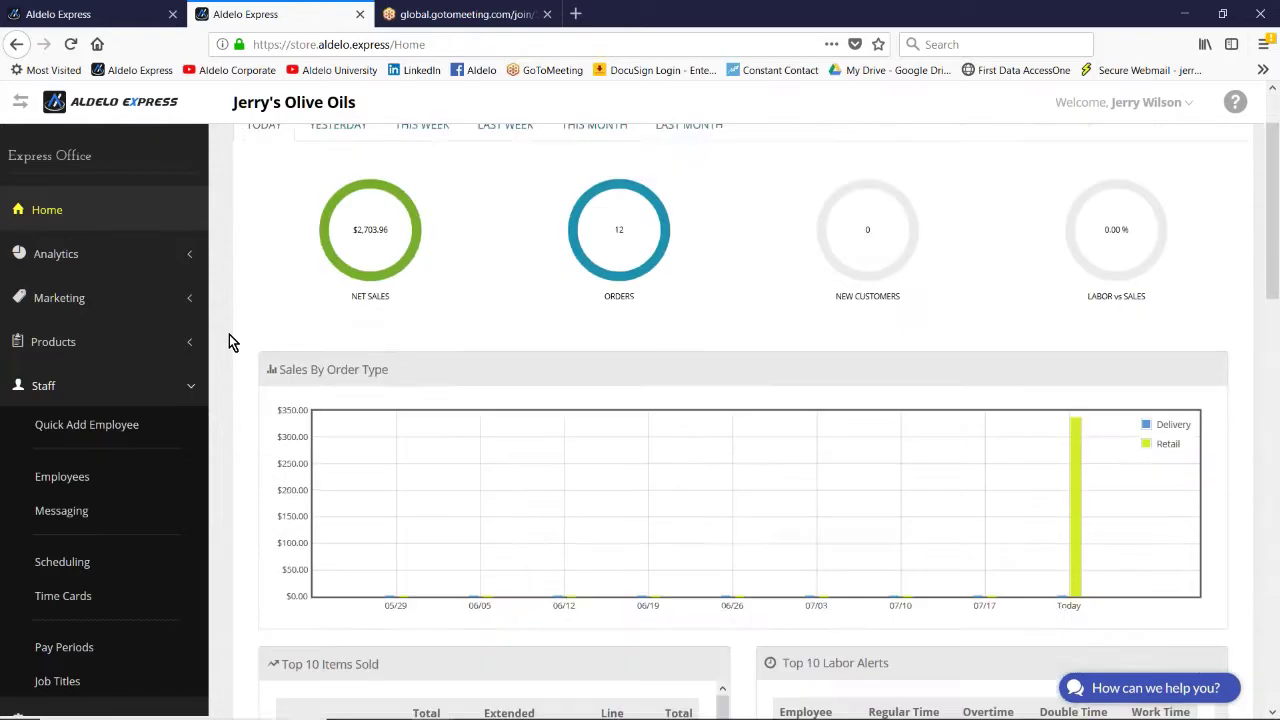
{"action": "scroll", "coordinate": [227, 333], "scroll_direction": "down", "scroll_amount": 3}
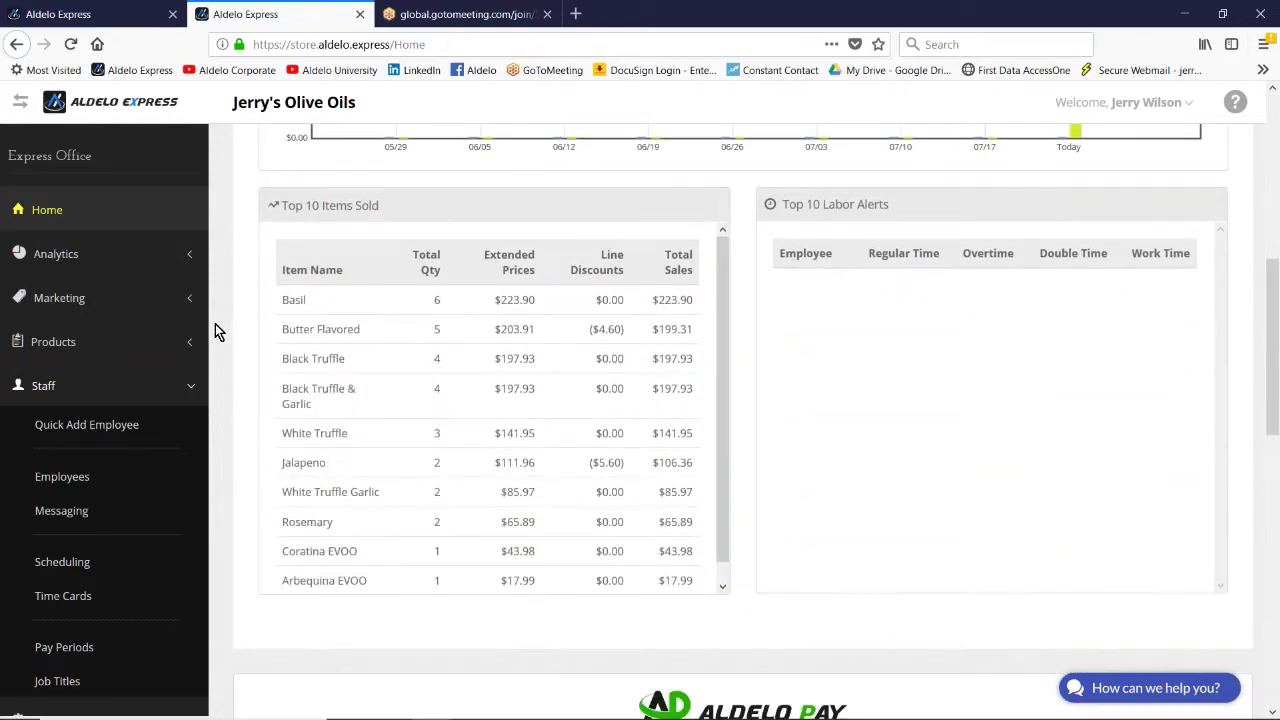
{"action": "scroll", "coordinate": [224, 322], "scroll_direction": "up", "scroll_amount": 5}
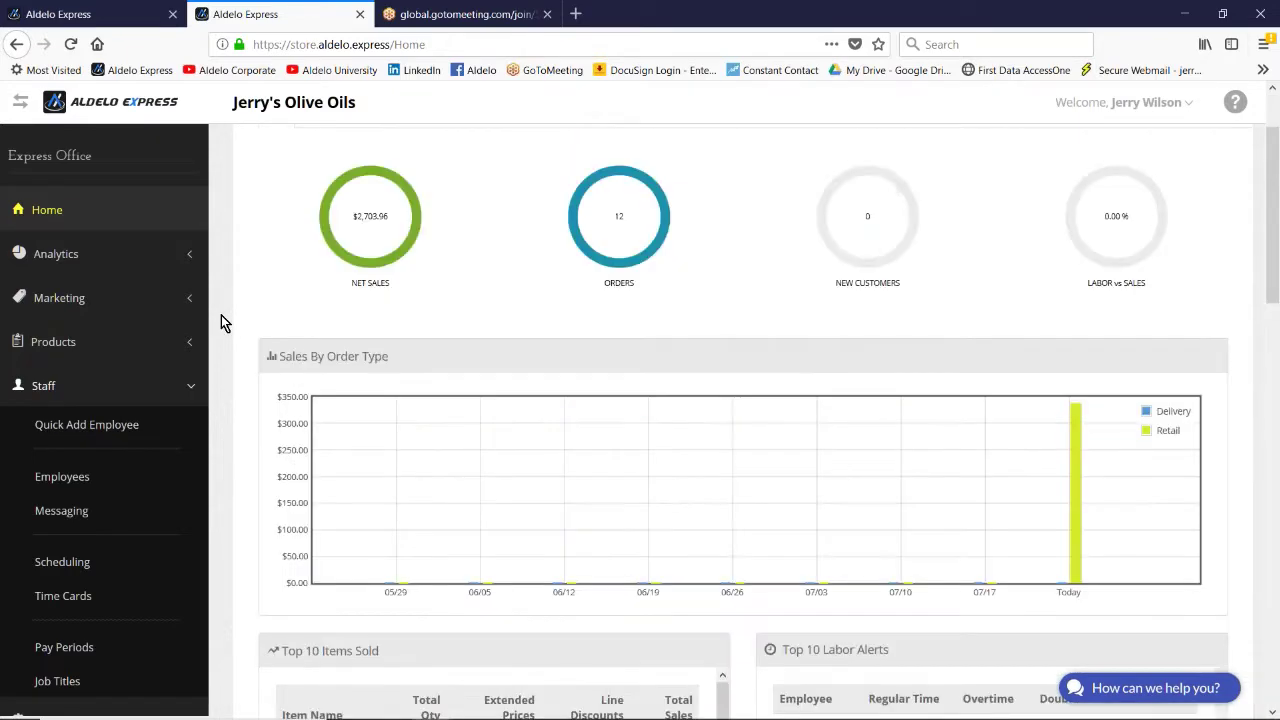
{"action": "left_click", "coordinate": [41, 257]}
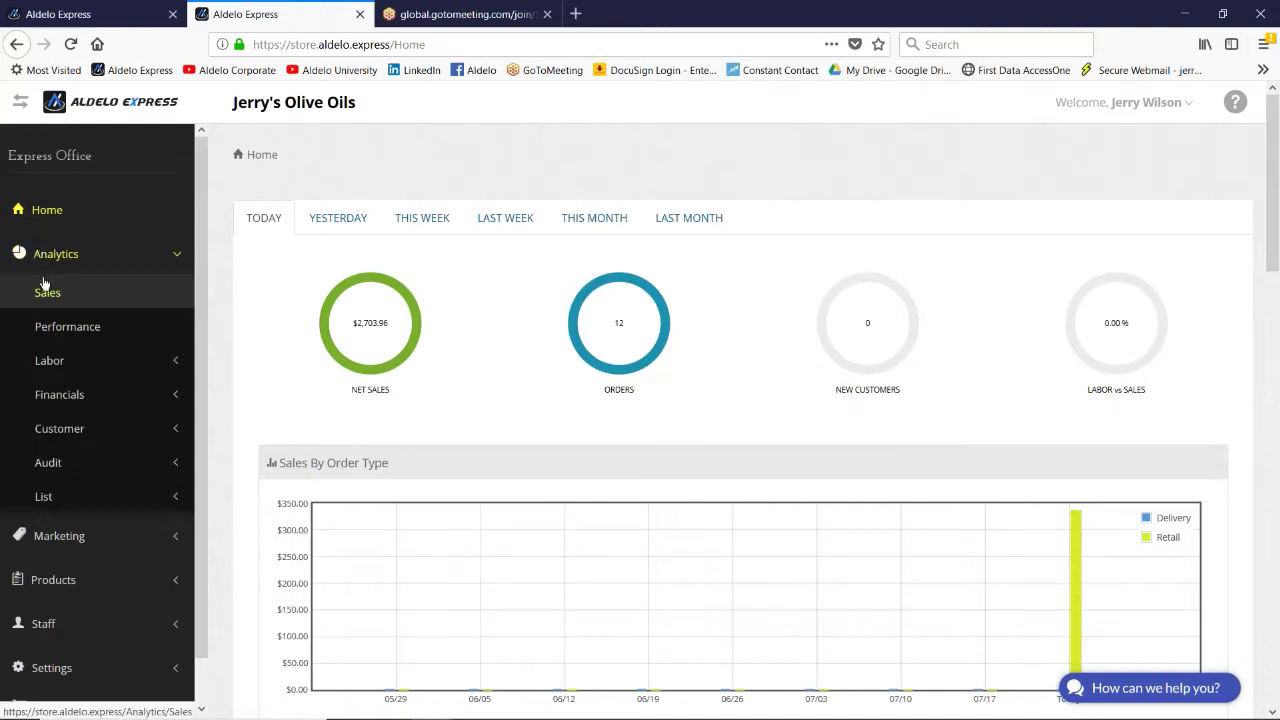
Step: Open the Sales analytics report, inspect then close the All Categories Sales breakdown, and view the shift charts
{"action": "left_click", "coordinate": [44, 297]}
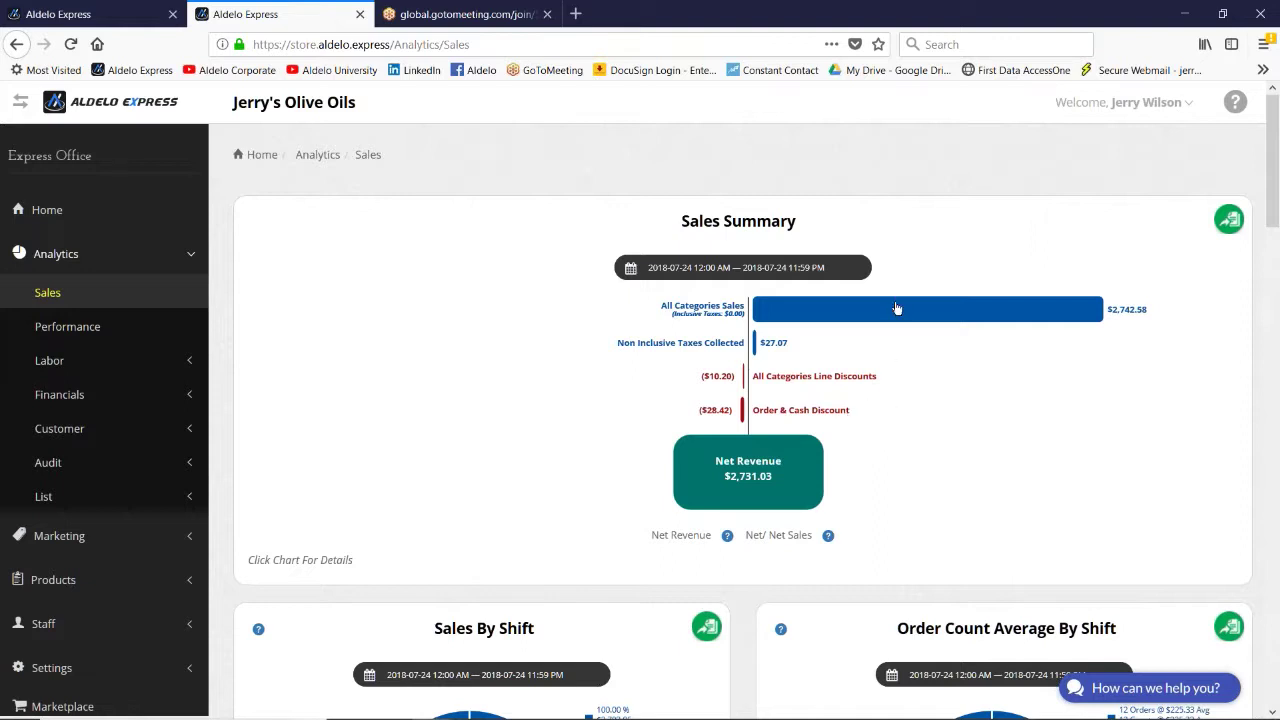
{"action": "left_click", "coordinate": [795, 316]}
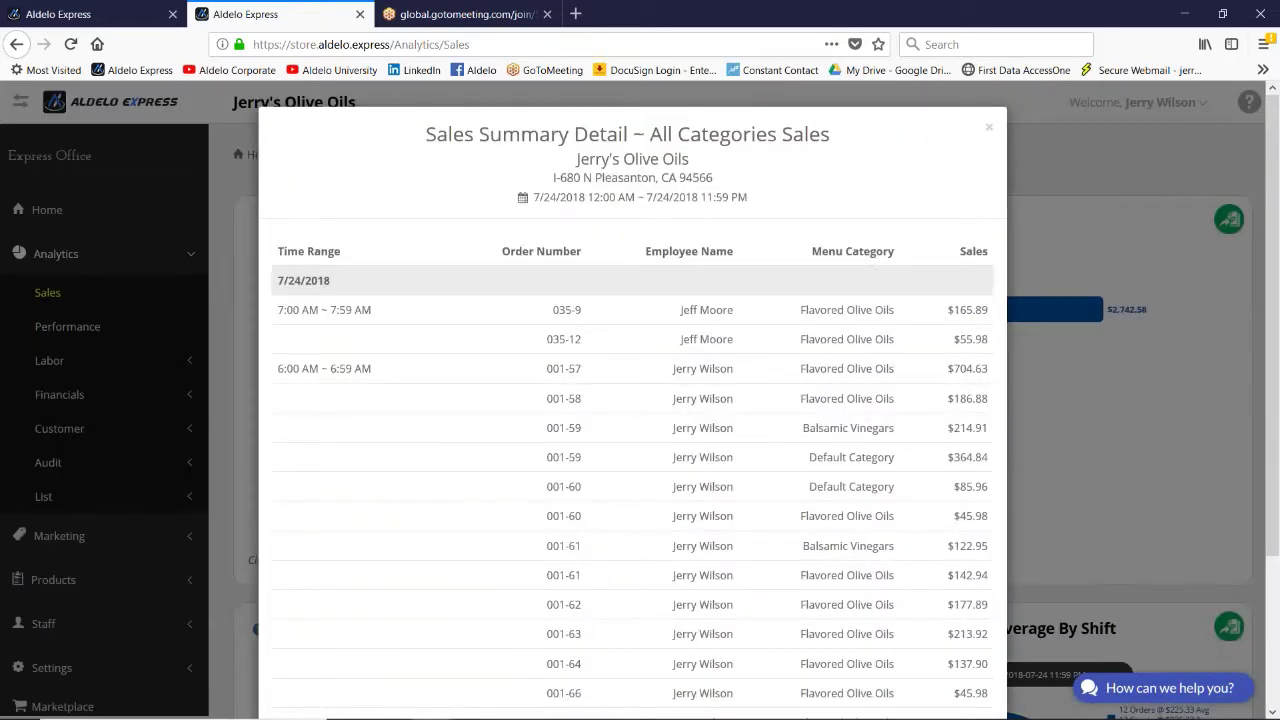
{"action": "scroll", "coordinate": [757, 428], "scroll_direction": "down", "scroll_amount": 2}
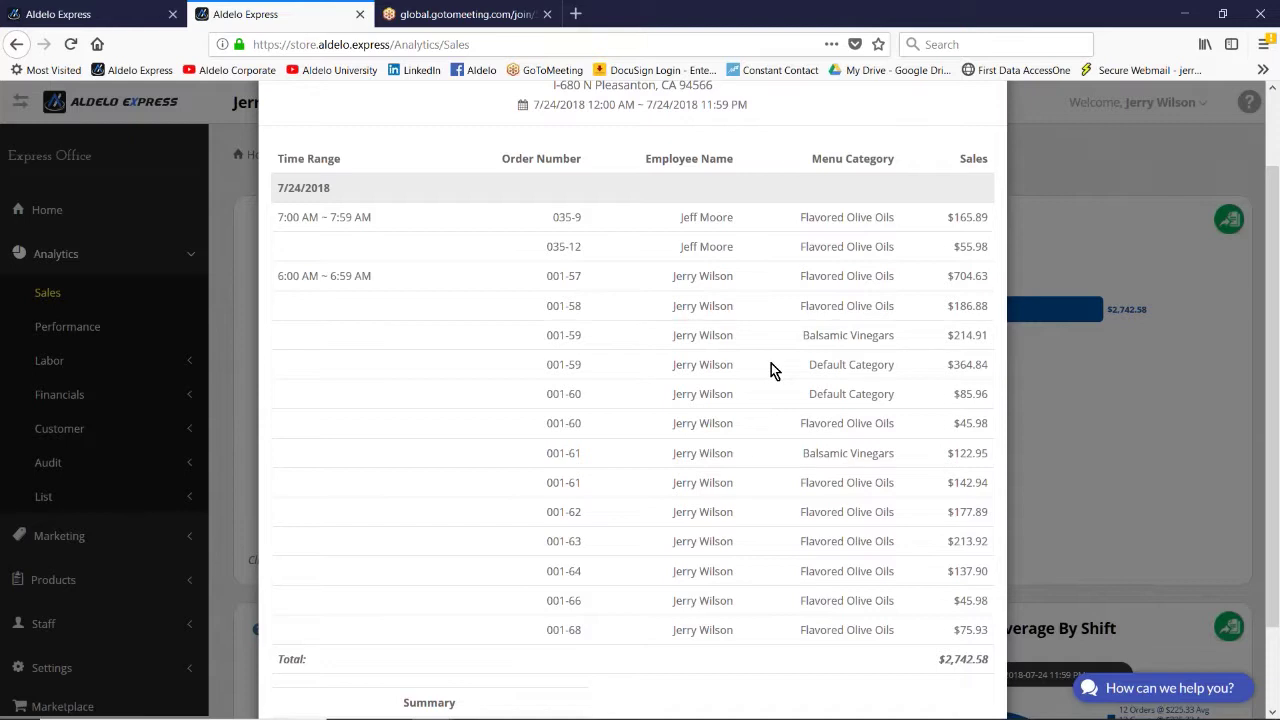
{"action": "scroll", "coordinate": [752, 372], "scroll_direction": "down", "scroll_amount": 2}
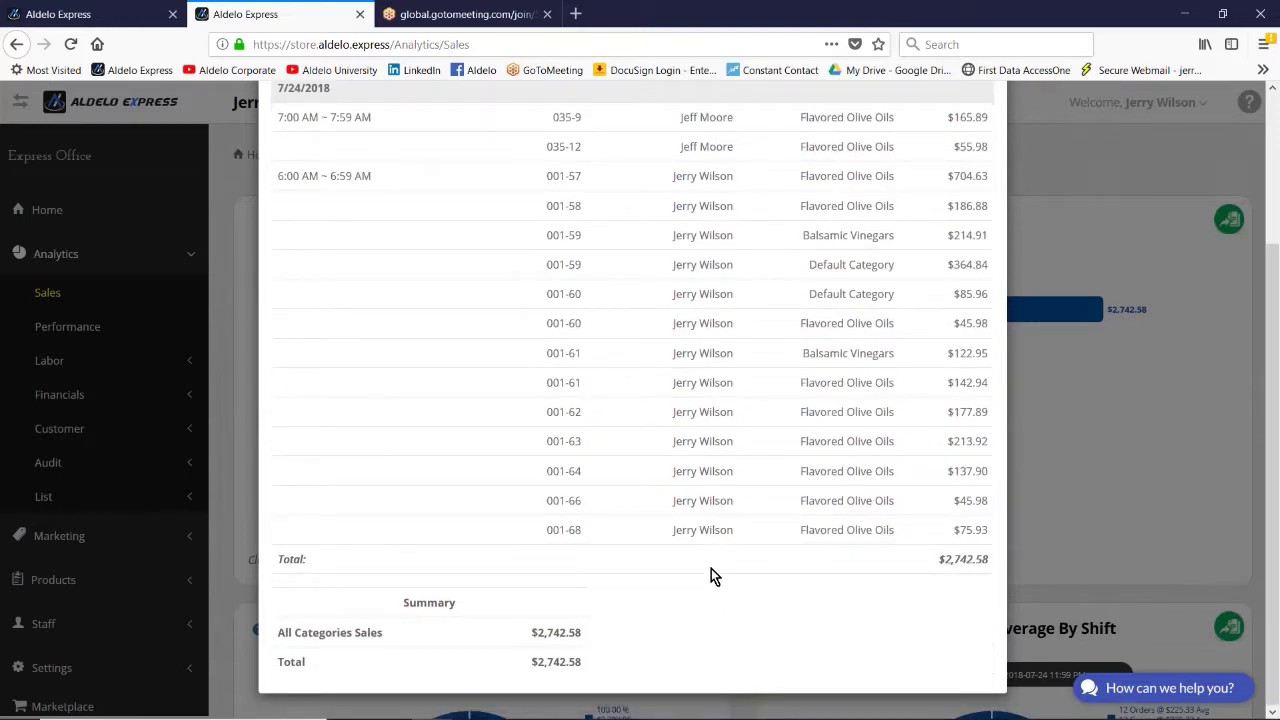
{"action": "scroll", "coordinate": [960, 170], "scroll_direction": "up", "scroll_amount": 3}
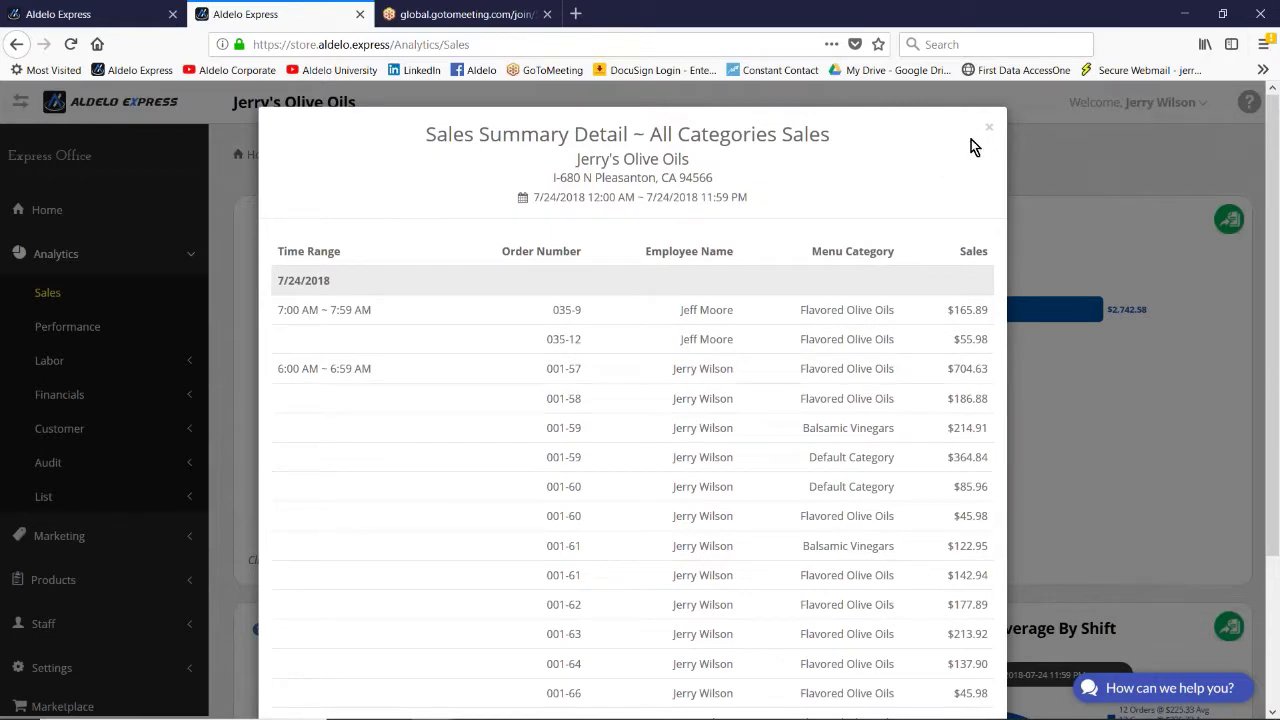
{"action": "left_click", "coordinate": [990, 132]}
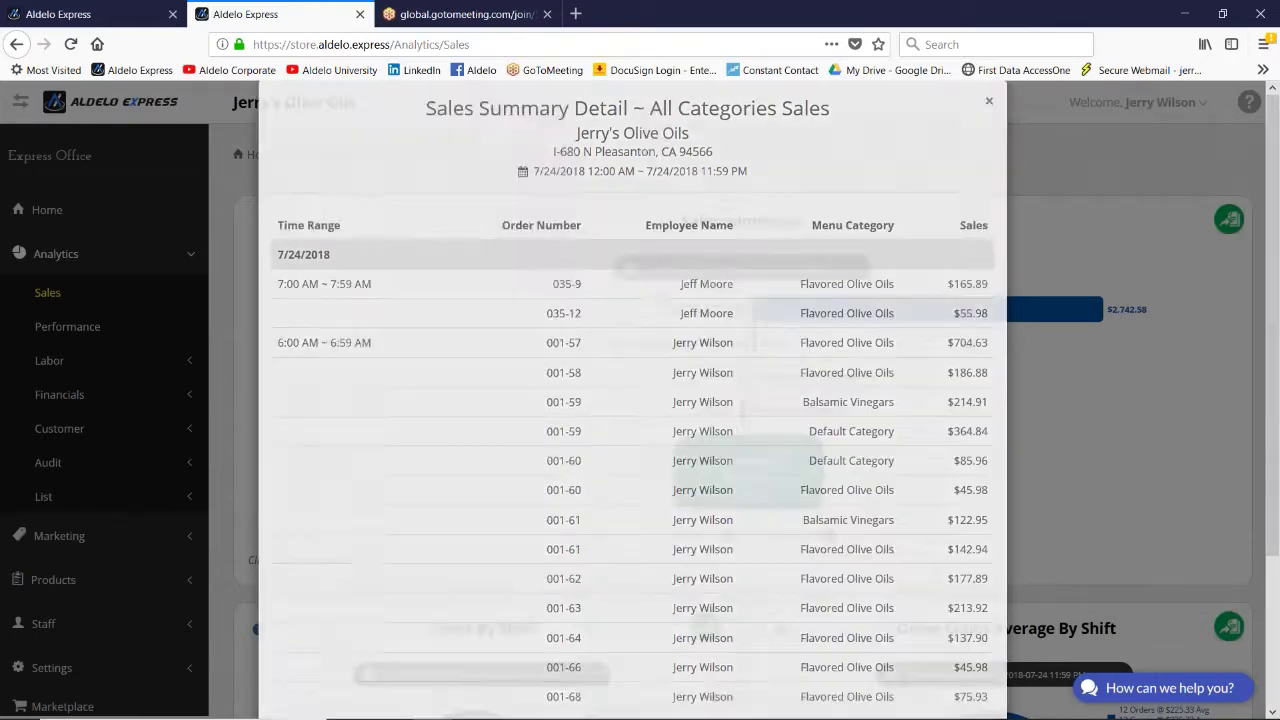
{"action": "scroll", "coordinate": [695, 486], "scroll_direction": "down", "scroll_amount": 2}
{"action": "scroll", "coordinate": [697, 492], "scroll_direction": "down", "scroll_amount": 1}
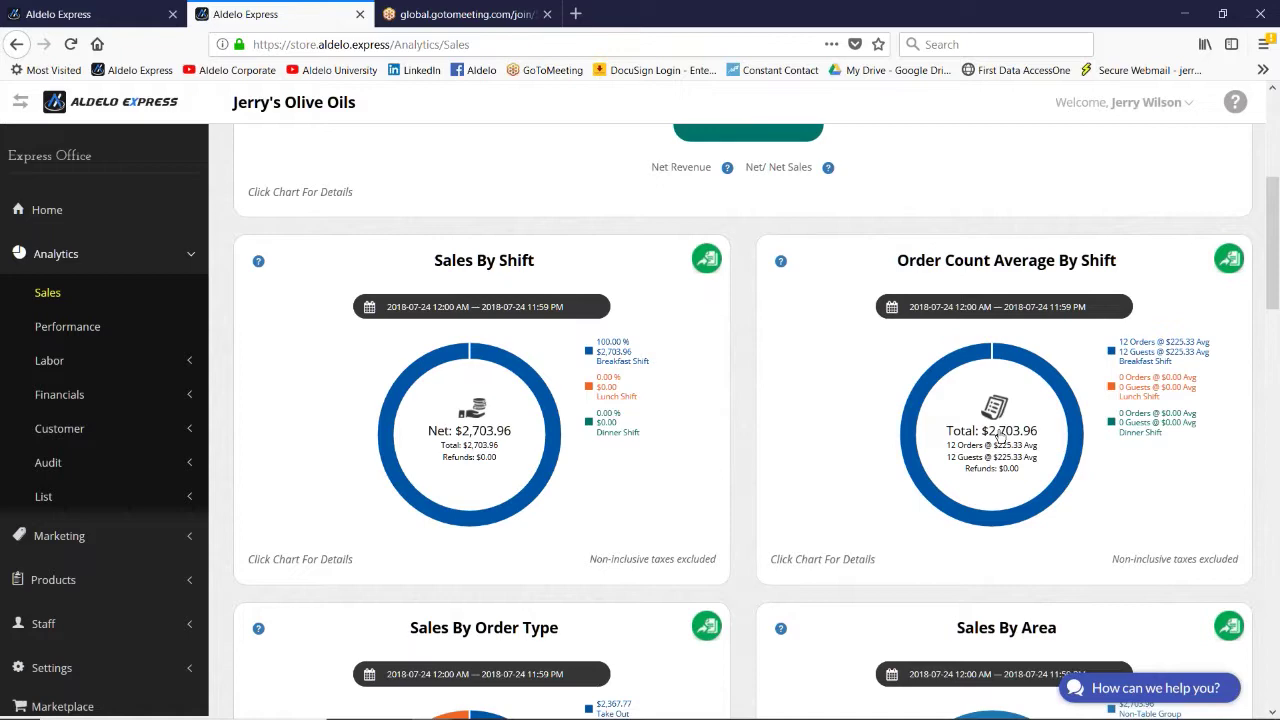
Step: Inspect the Order Count Average By Shift and Sales By Order Type breakdowns
{"action": "left_click", "coordinate": [998, 436]}
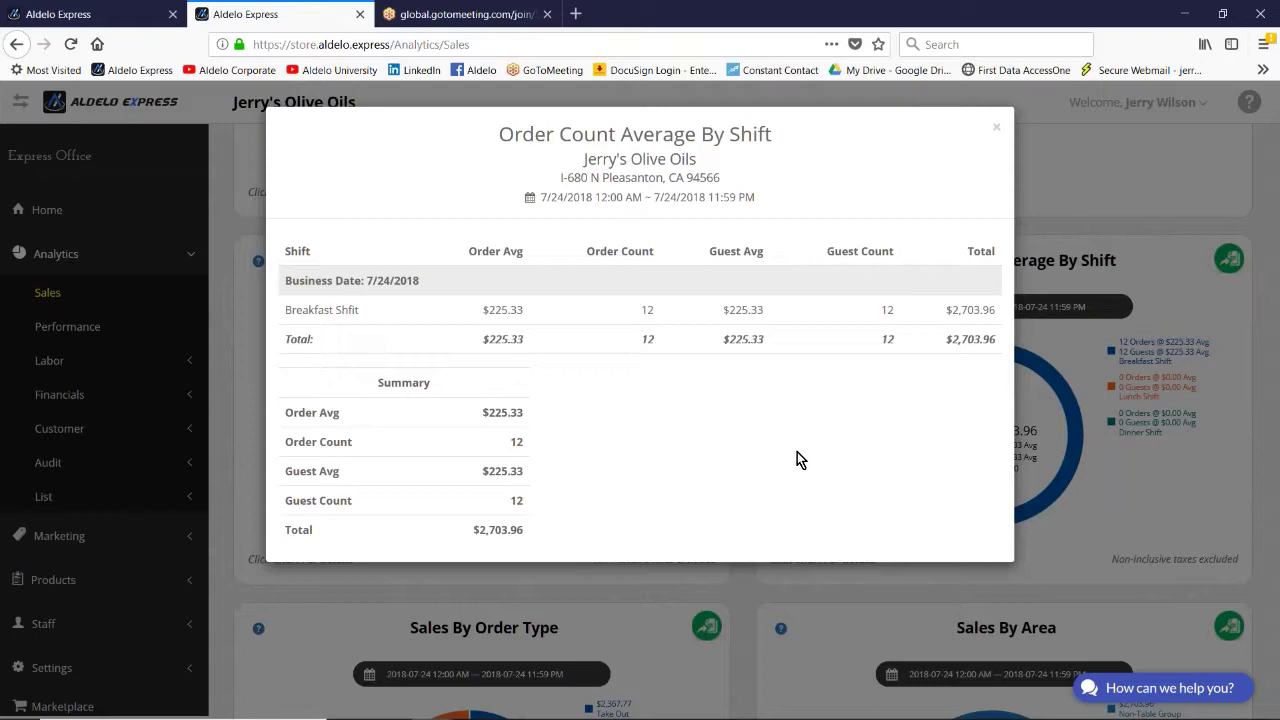
{"action": "left_click", "coordinate": [997, 129]}
{"action": "scroll", "coordinate": [805, 448], "scroll_direction": "down", "scroll_amount": 1}
{"action": "scroll", "coordinate": [799, 452], "scroll_direction": "down", "scroll_amount": 3}
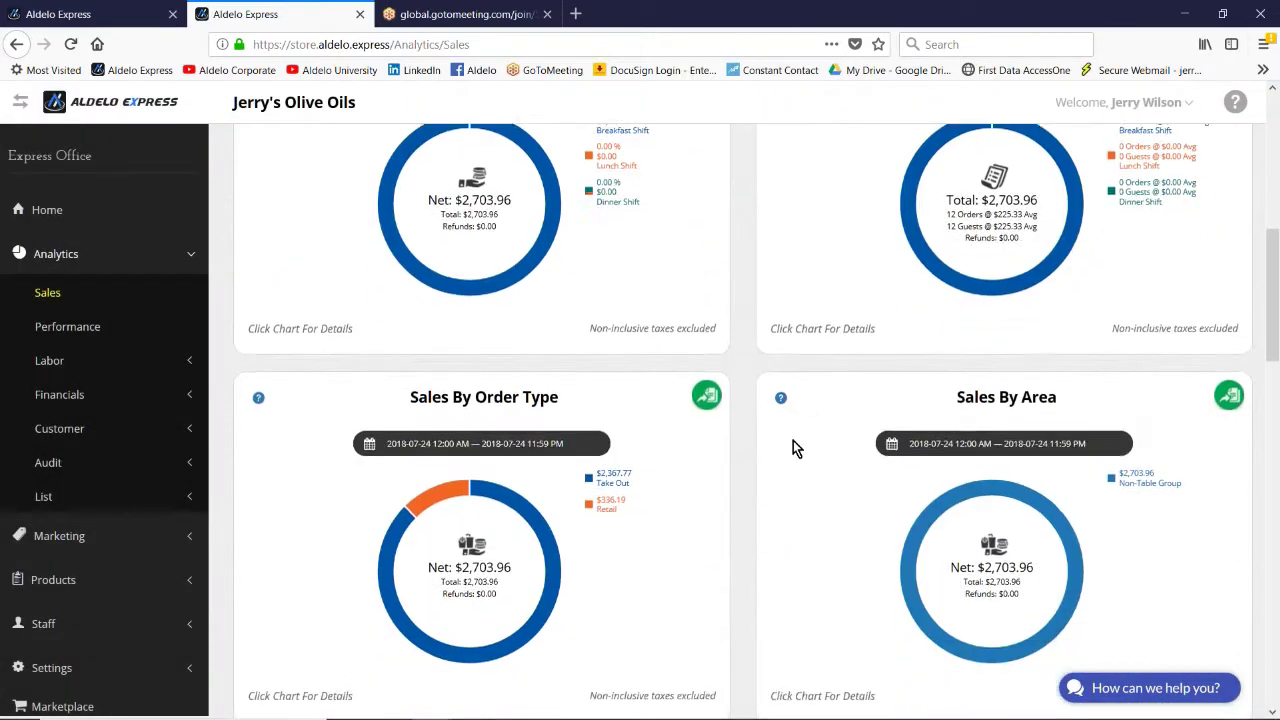
{"action": "left_click", "coordinate": [474, 437]}
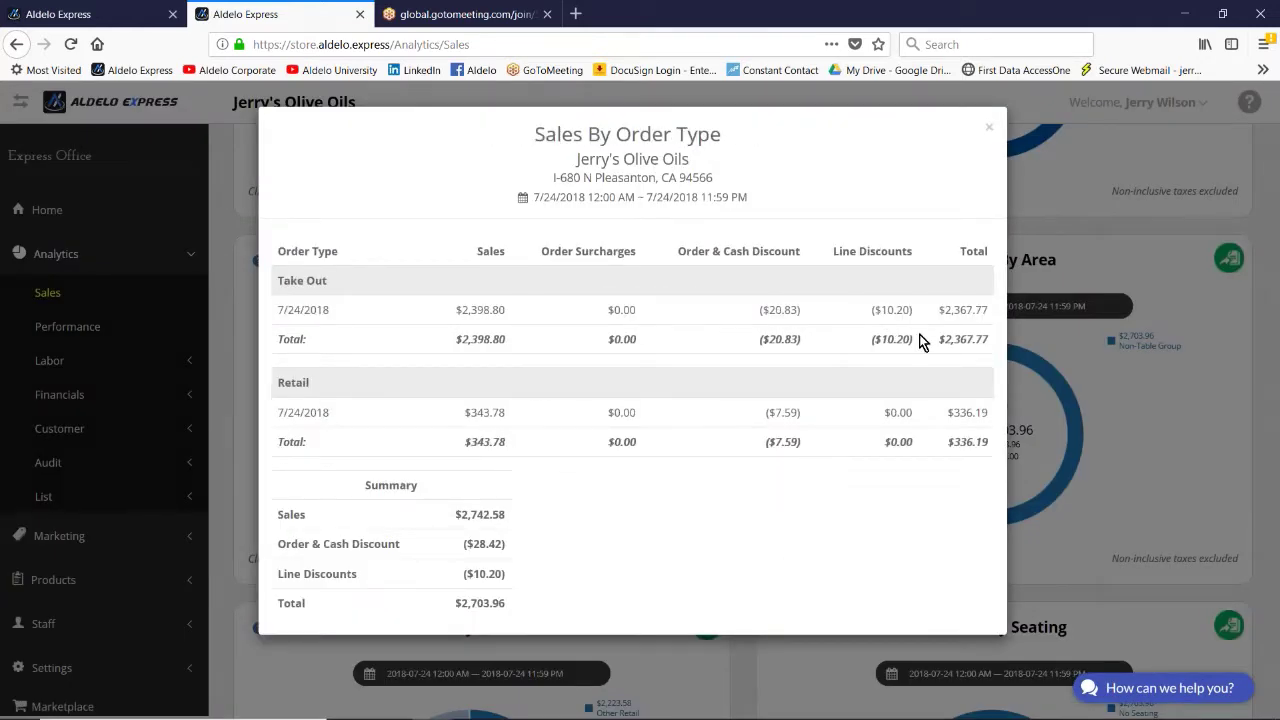
{"action": "left_click", "coordinate": [989, 131]}
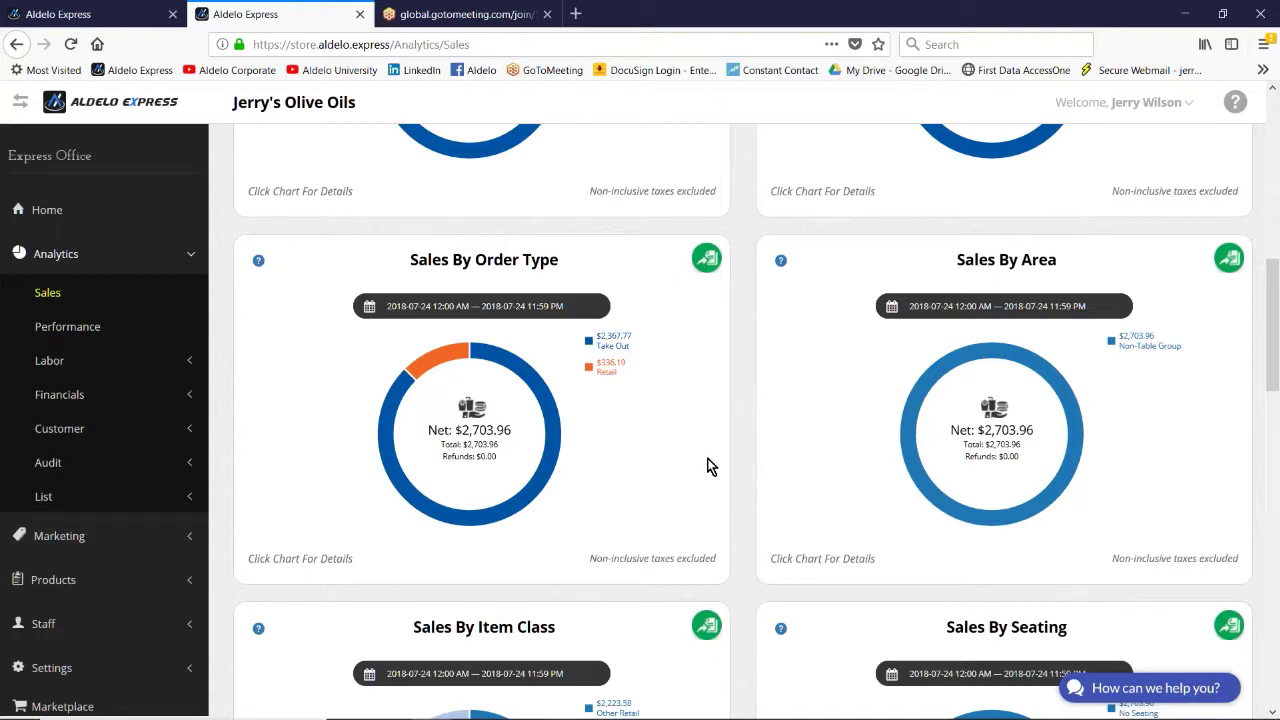
Step: Scroll back through the Sales charts and switch to the Performance analytics page
{"action": "scroll", "coordinate": [705, 464], "scroll_direction": "up", "scroll_amount": 5}
{"action": "scroll", "coordinate": [700, 461], "scroll_direction": "up", "scroll_amount": 3}
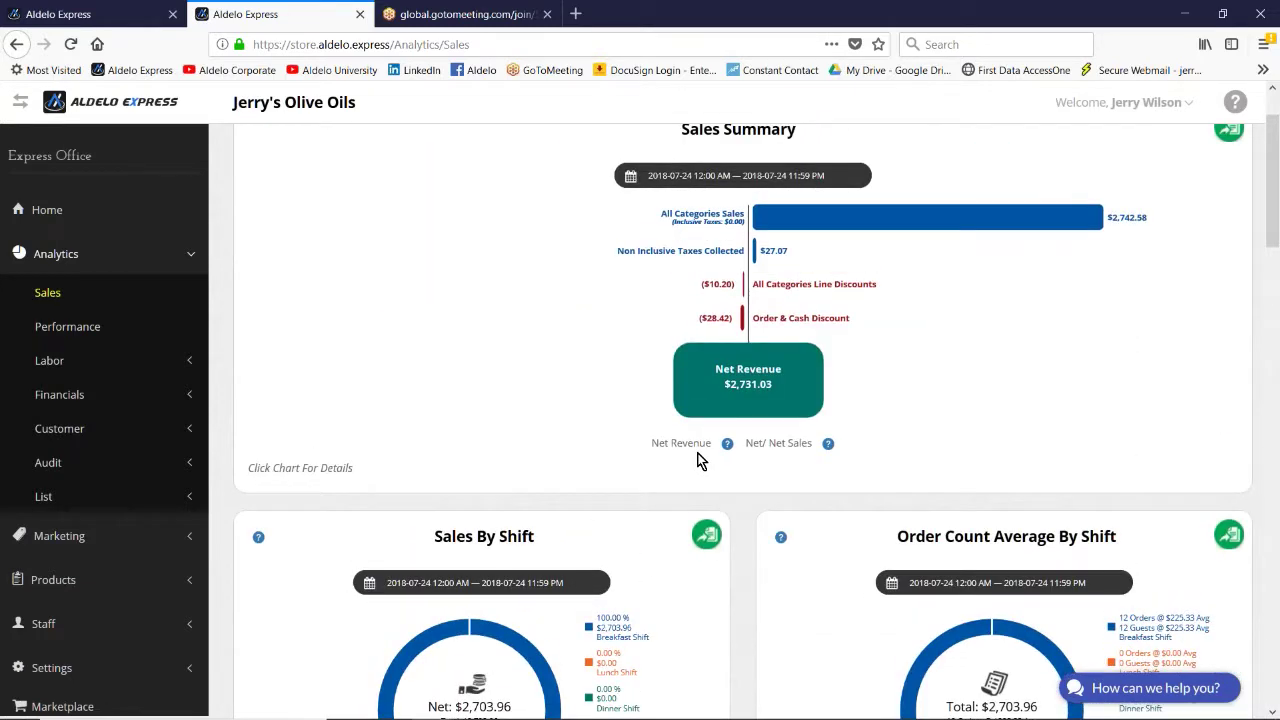
{"action": "scroll", "coordinate": [698, 460], "scroll_direction": "down", "scroll_amount": 6}
{"action": "scroll", "coordinate": [697, 464], "scroll_direction": "down", "scroll_amount": 4}
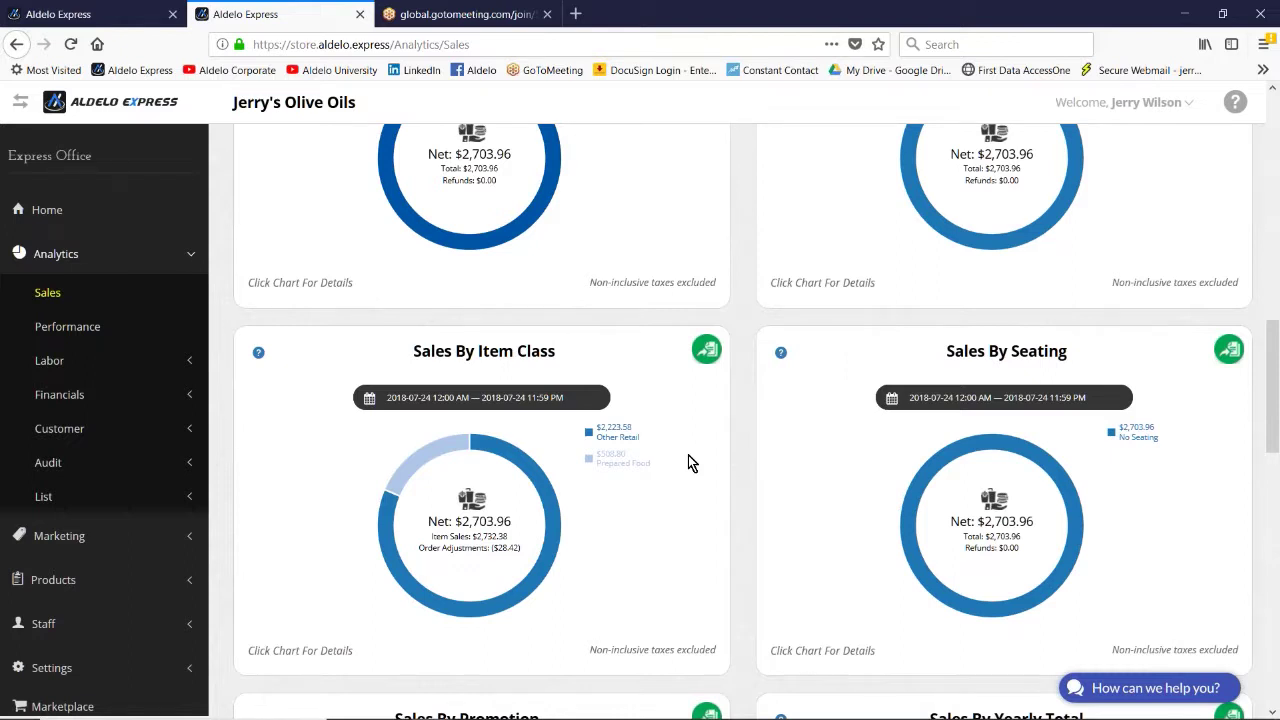
{"action": "scroll", "coordinate": [688, 462], "scroll_direction": "up", "scroll_amount": 1}
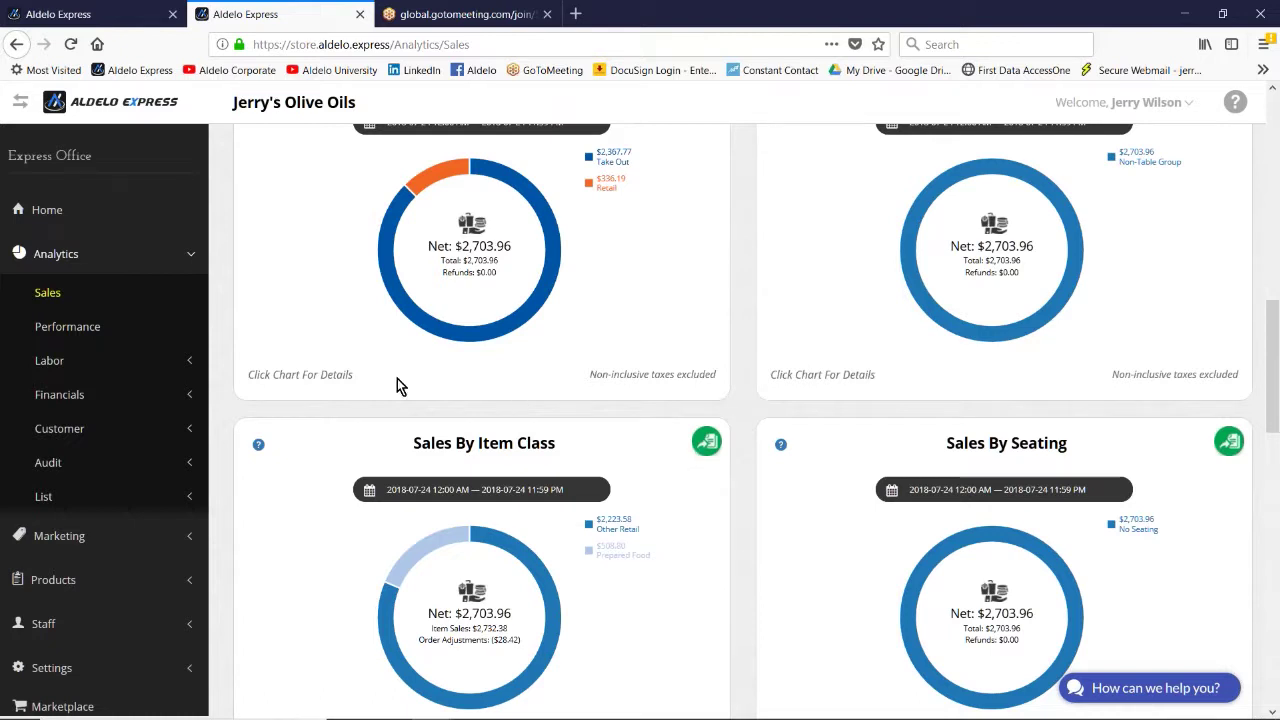
{"action": "left_click", "coordinate": [82, 330]}
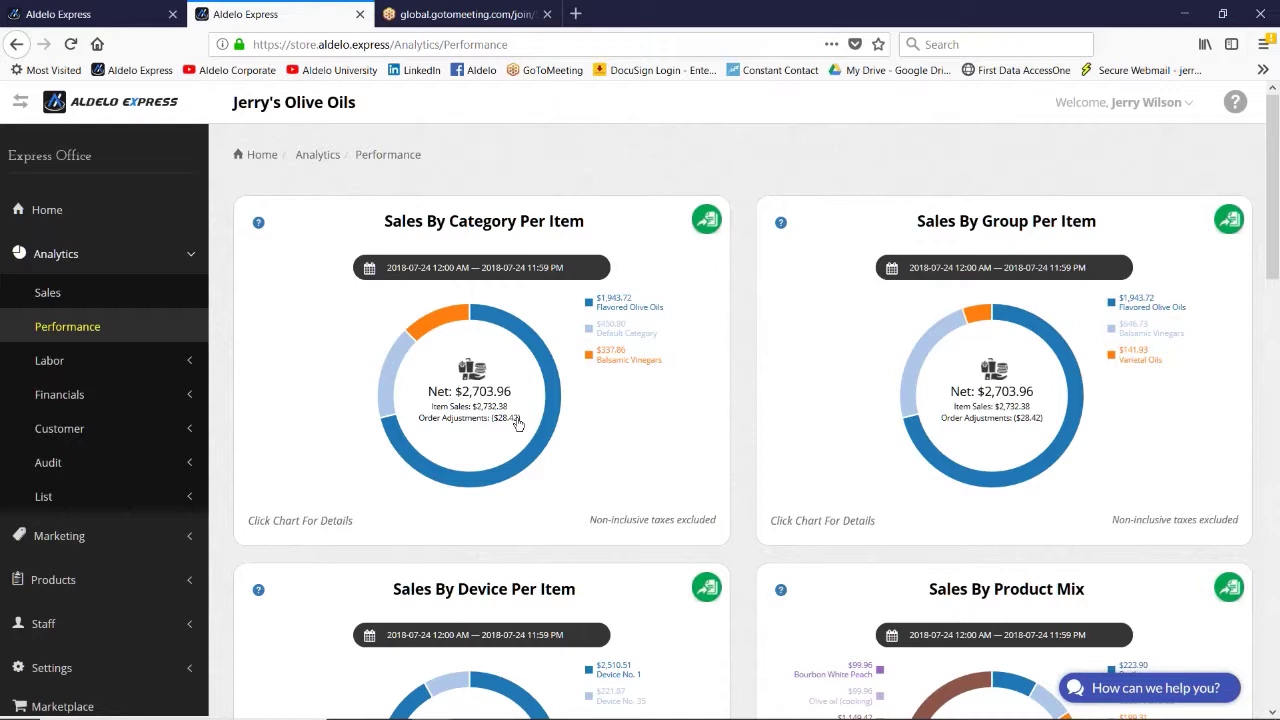
Step: Review the Performance charts and the Sales By Device Per Item breakdown
{"action": "scroll", "coordinate": [518, 424], "scroll_direction": "down", "scroll_amount": 1}
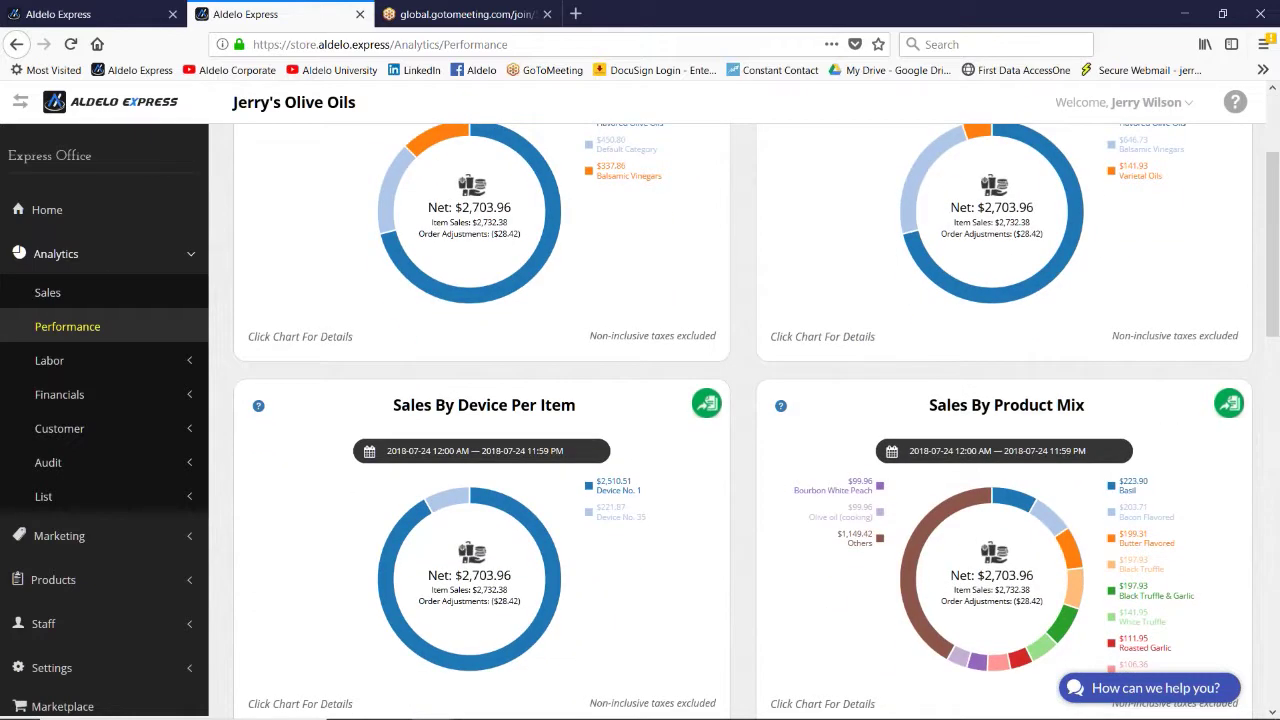
{"action": "scroll", "coordinate": [400, 349], "scroll_direction": "down", "scroll_amount": 2}
{"action": "scroll", "coordinate": [400, 349], "scroll_direction": "up", "scroll_amount": 2}
{"action": "scroll", "coordinate": [512, 420], "scroll_direction": "up", "scroll_amount": 2}
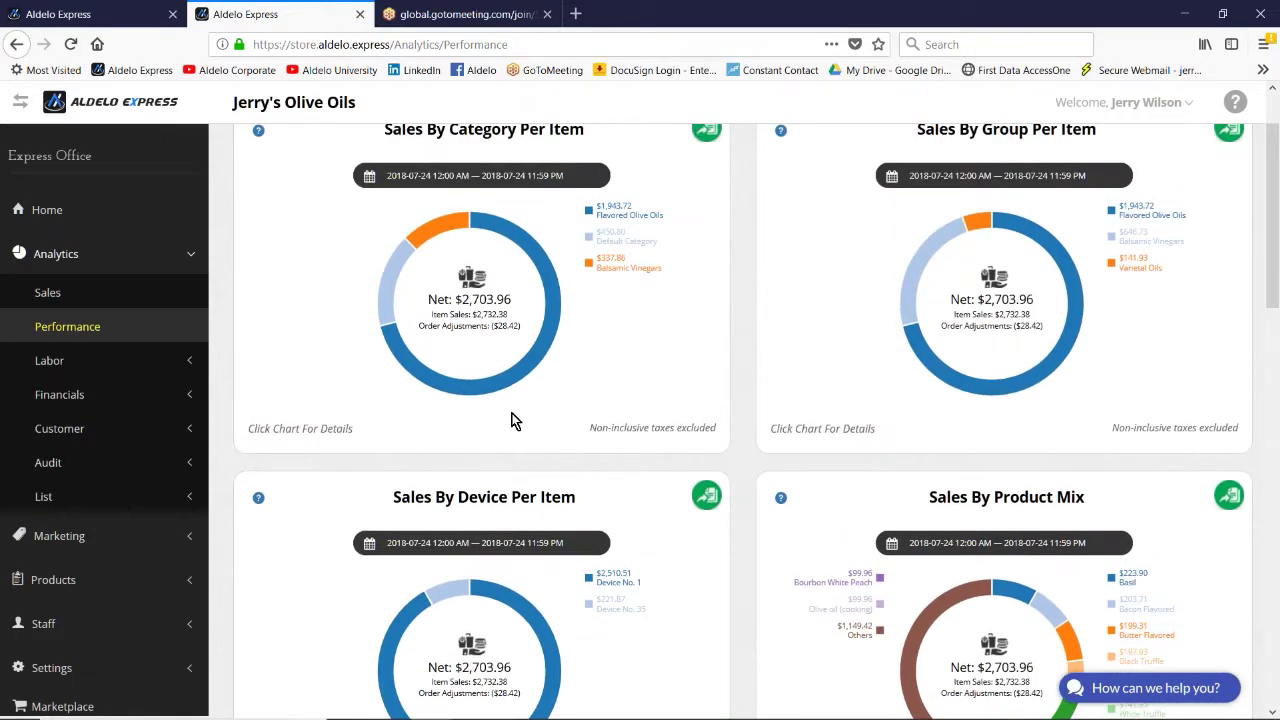
{"action": "scroll", "coordinate": [512, 420], "scroll_direction": "down", "scroll_amount": 6}
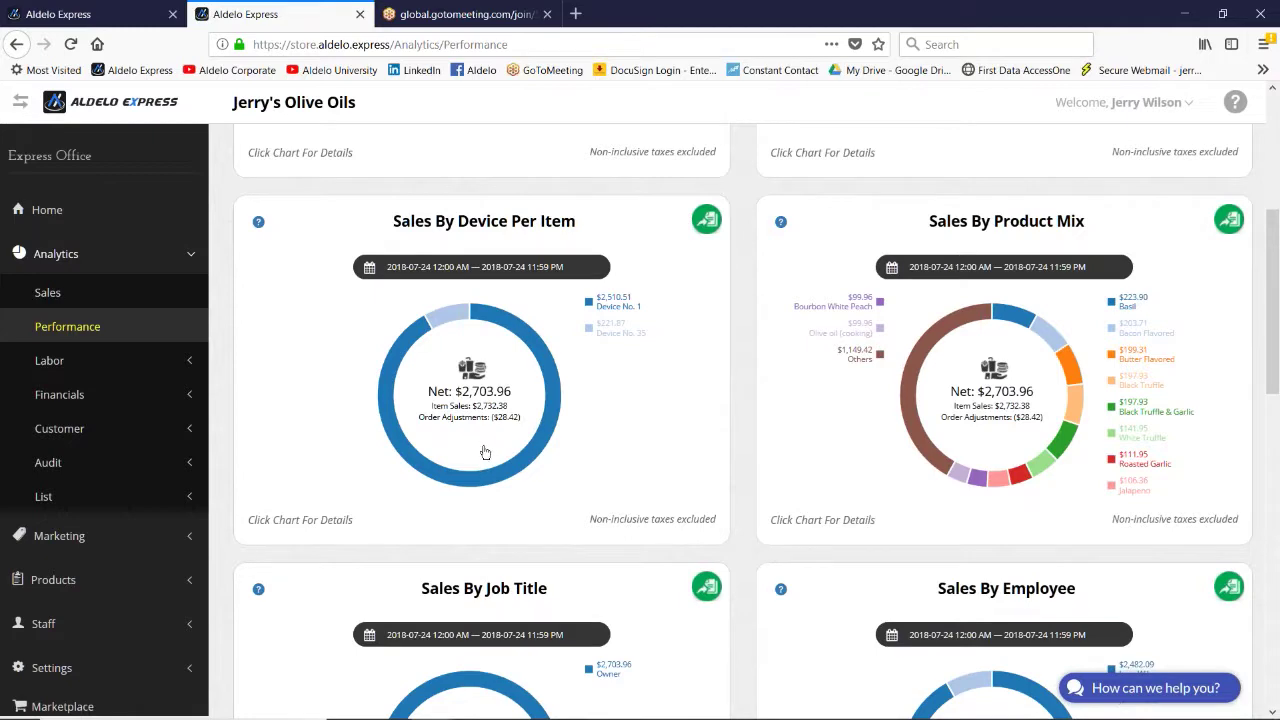
{"action": "left_click", "coordinate": [474, 412]}
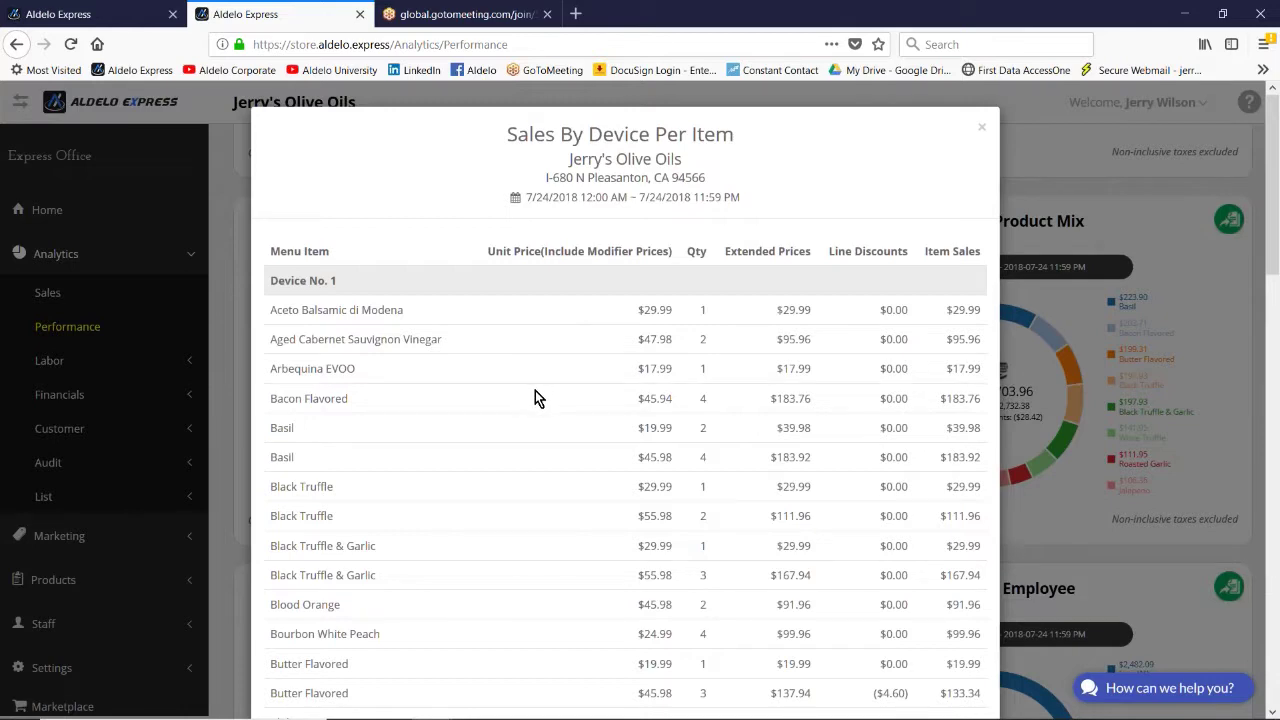
{"action": "scroll", "coordinate": [535, 390], "scroll_direction": "down", "scroll_amount": 6}
{"action": "scroll", "coordinate": [535, 390], "scroll_direction": "down", "scroll_amount": 10}
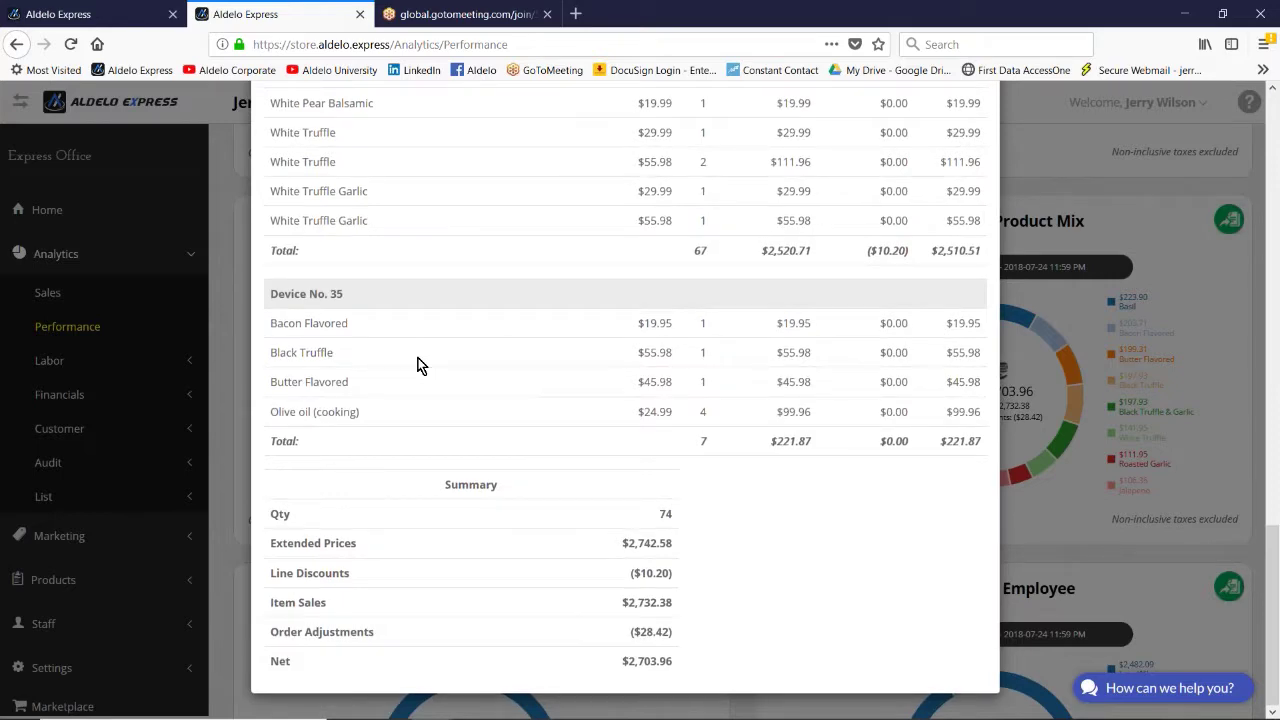
{"action": "scroll", "coordinate": [418, 366], "scroll_direction": "up", "scroll_amount": 15}
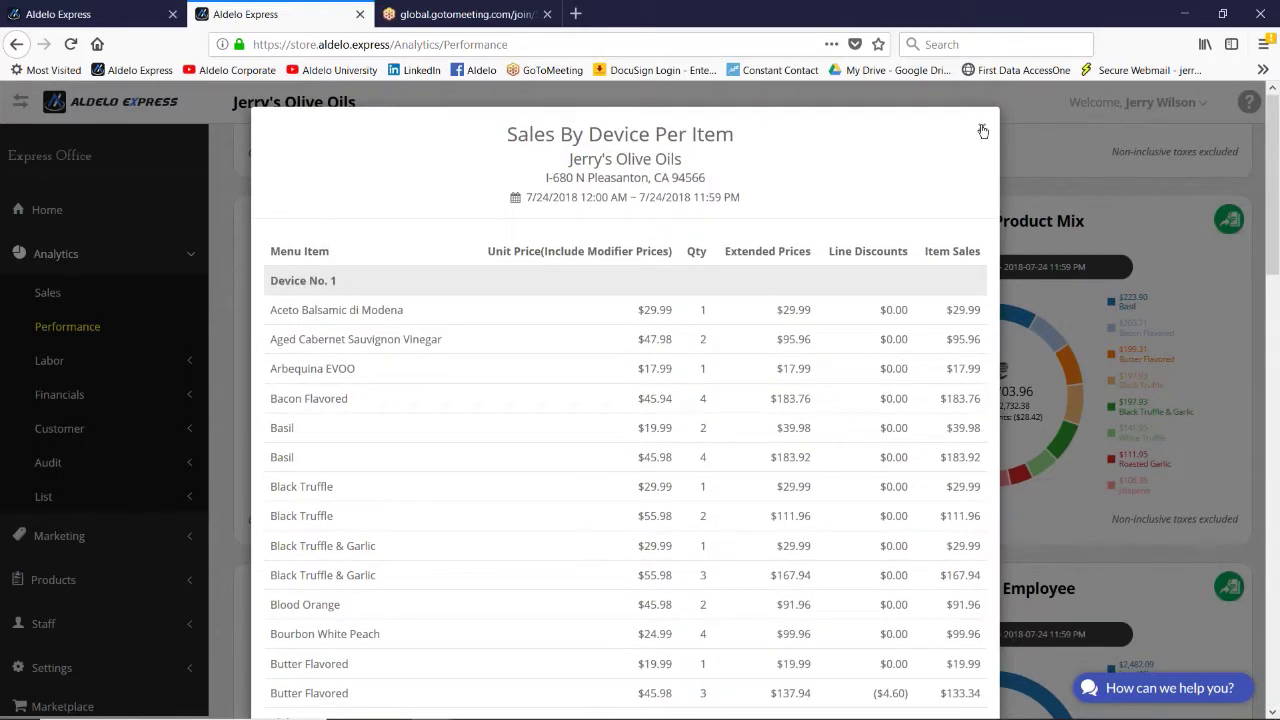
{"action": "left_click", "coordinate": [983, 128]}
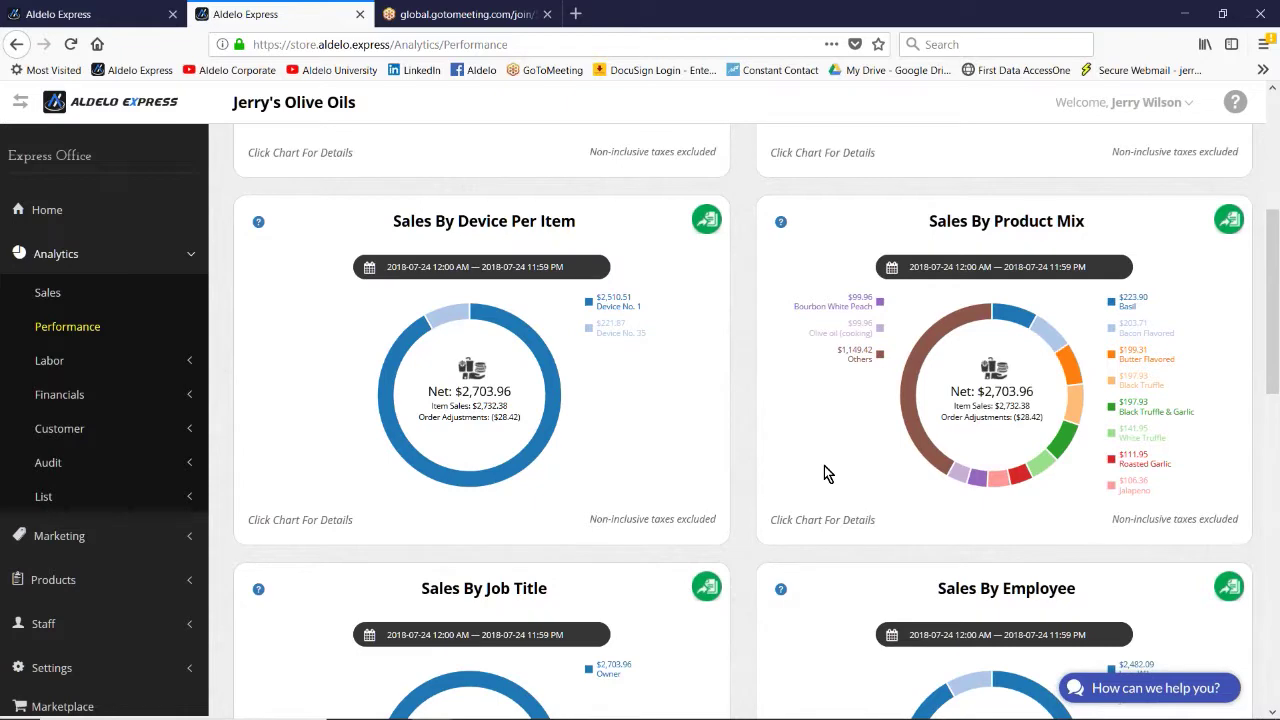
Step: Open the Labor group's Time Cards summary for 2018-07-24
{"action": "scroll", "coordinate": [826, 472], "scroll_direction": "down", "scroll_amount": 3}
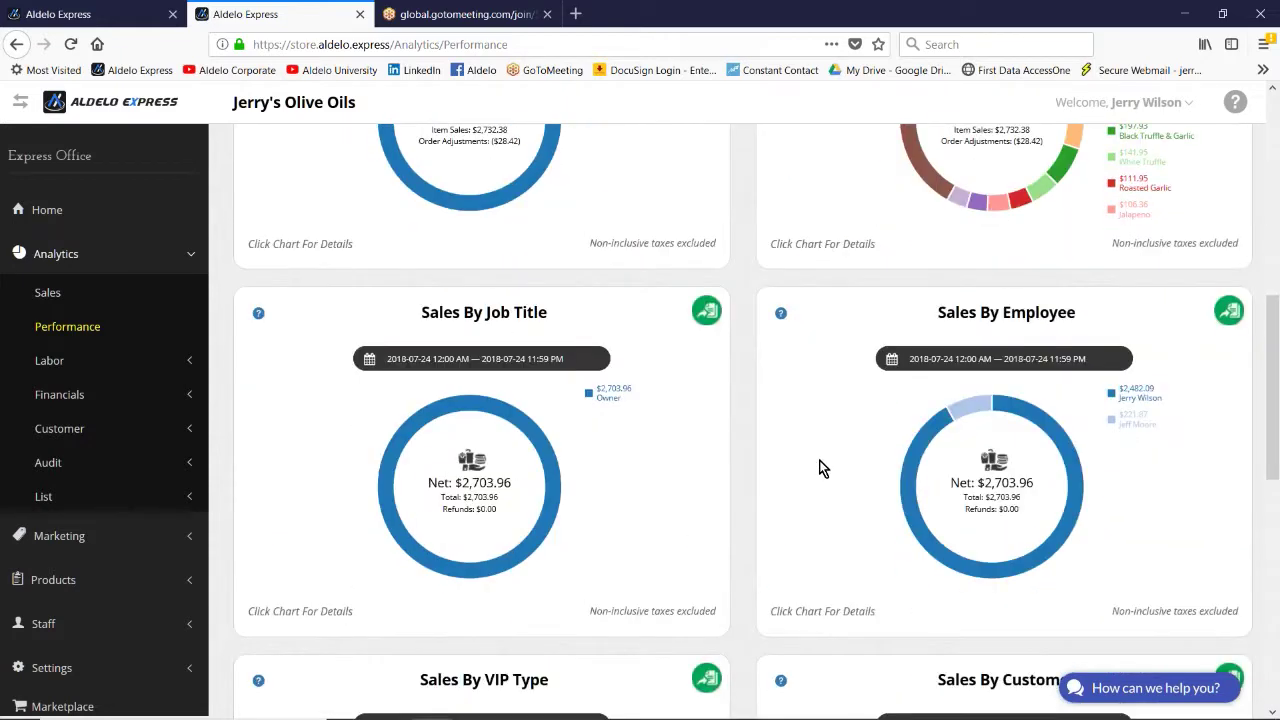
{"action": "scroll", "coordinate": [820, 467], "scroll_direction": "down", "scroll_amount": 3}
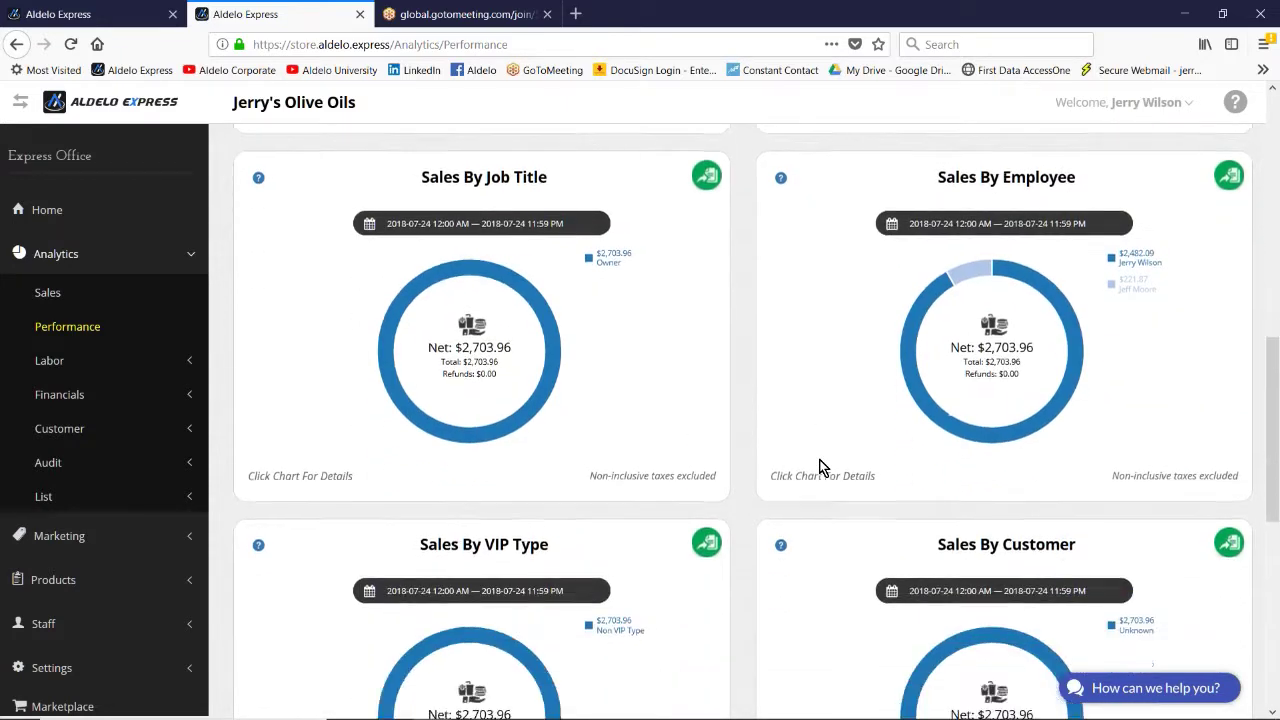
{"action": "scroll", "coordinate": [822, 468], "scroll_direction": "down", "scroll_amount": 2}
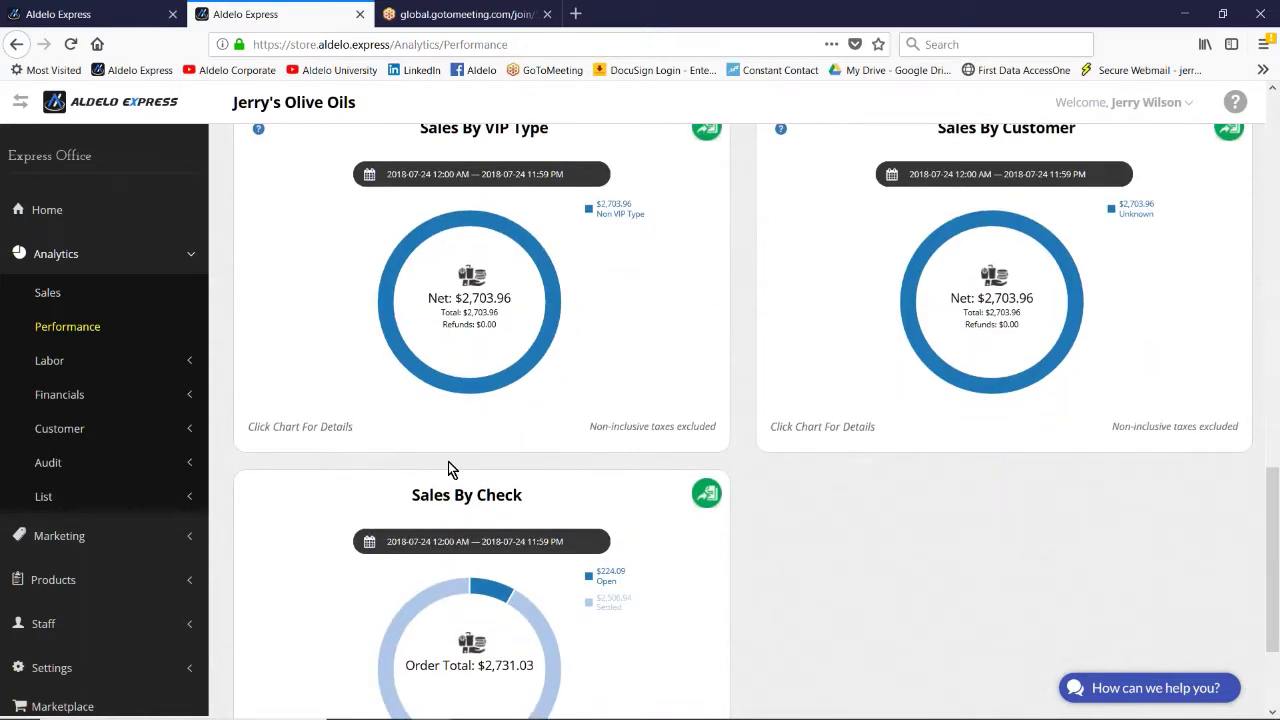
{"action": "left_click", "coordinate": [48, 363]}
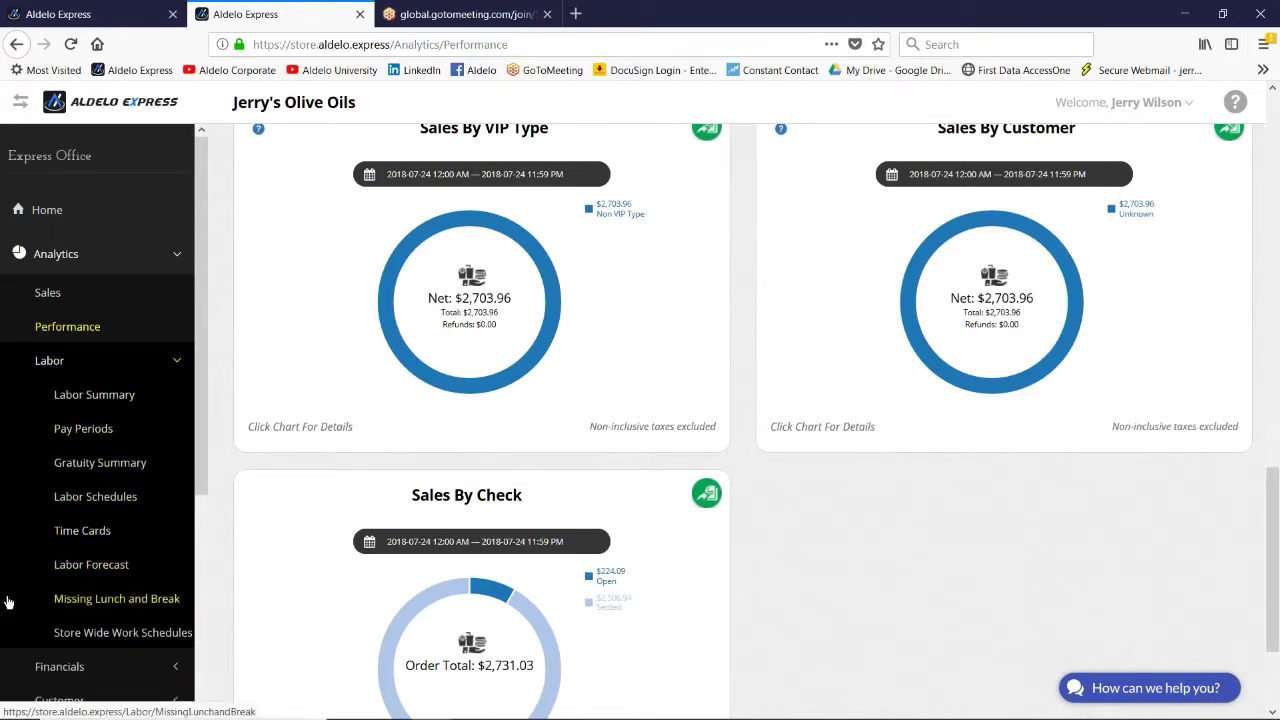
{"action": "left_click", "coordinate": [68, 529]}
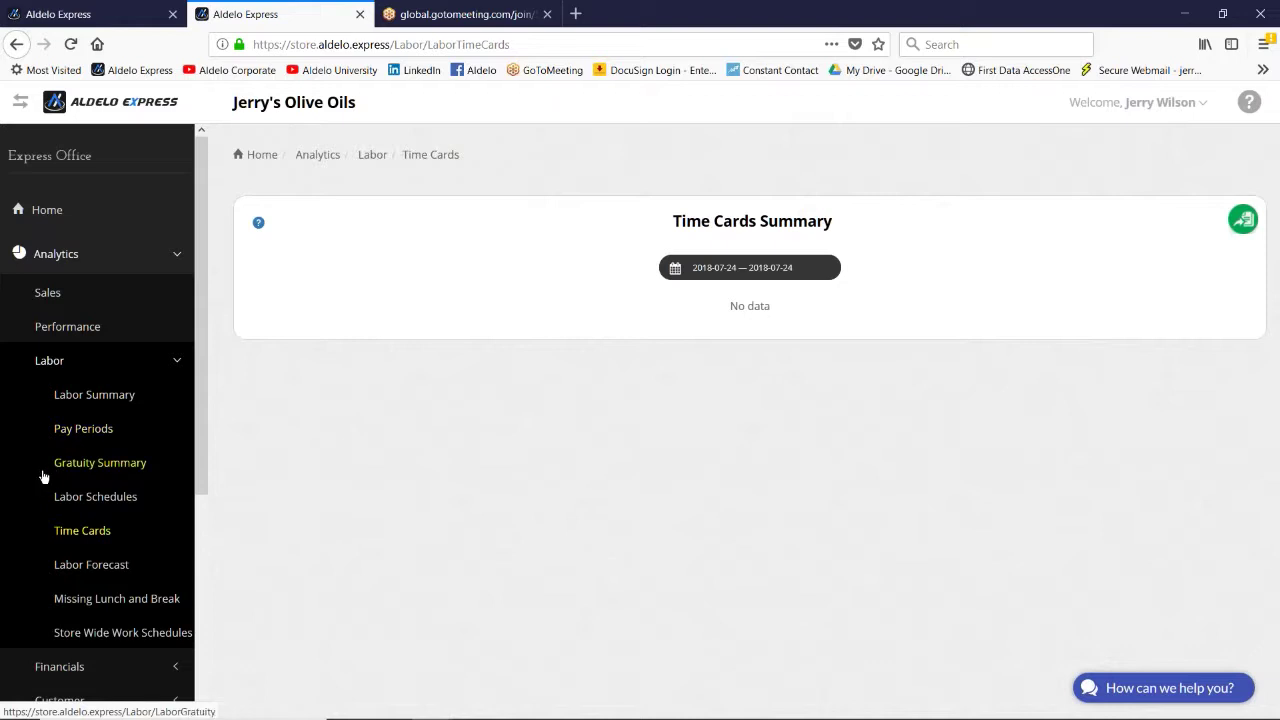
Step: Open Financials Summary, showing $2,506.94 paid across 10 payments
{"action": "scroll", "coordinate": [44, 477], "scroll_direction": "down", "scroll_amount": 2}
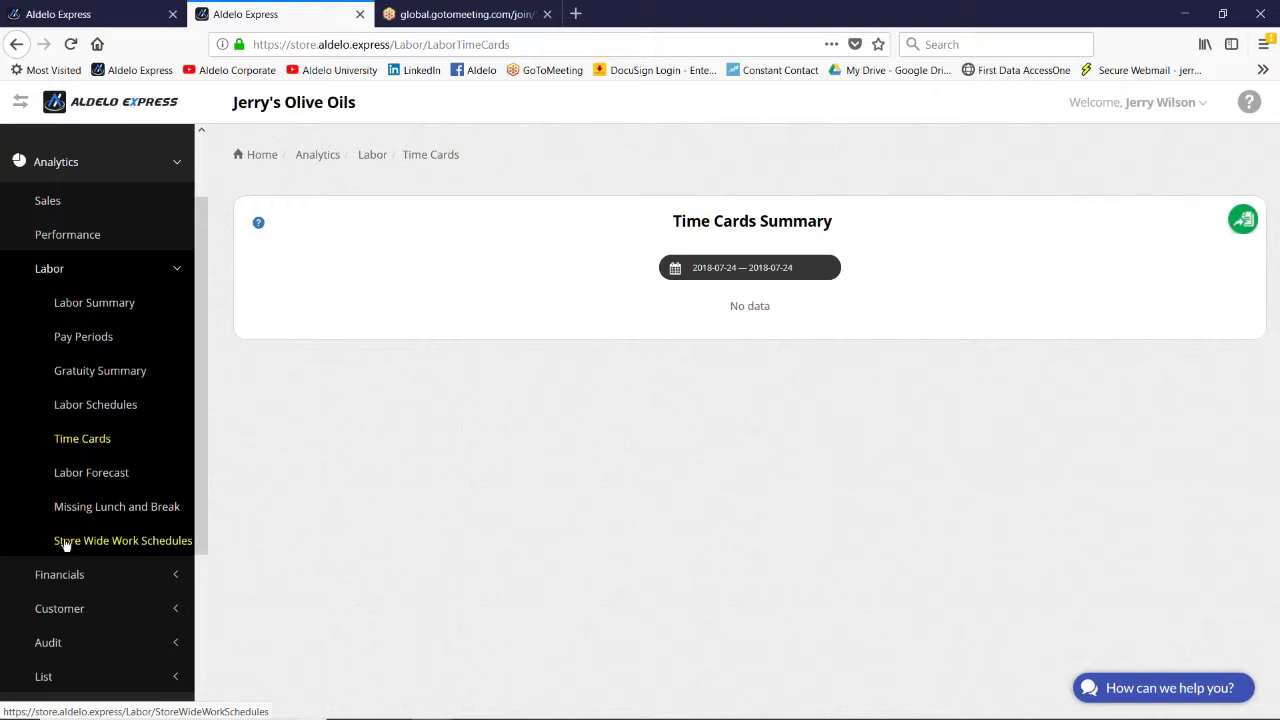
{"action": "scroll", "coordinate": [37, 530], "scroll_direction": "down", "scroll_amount": 2}
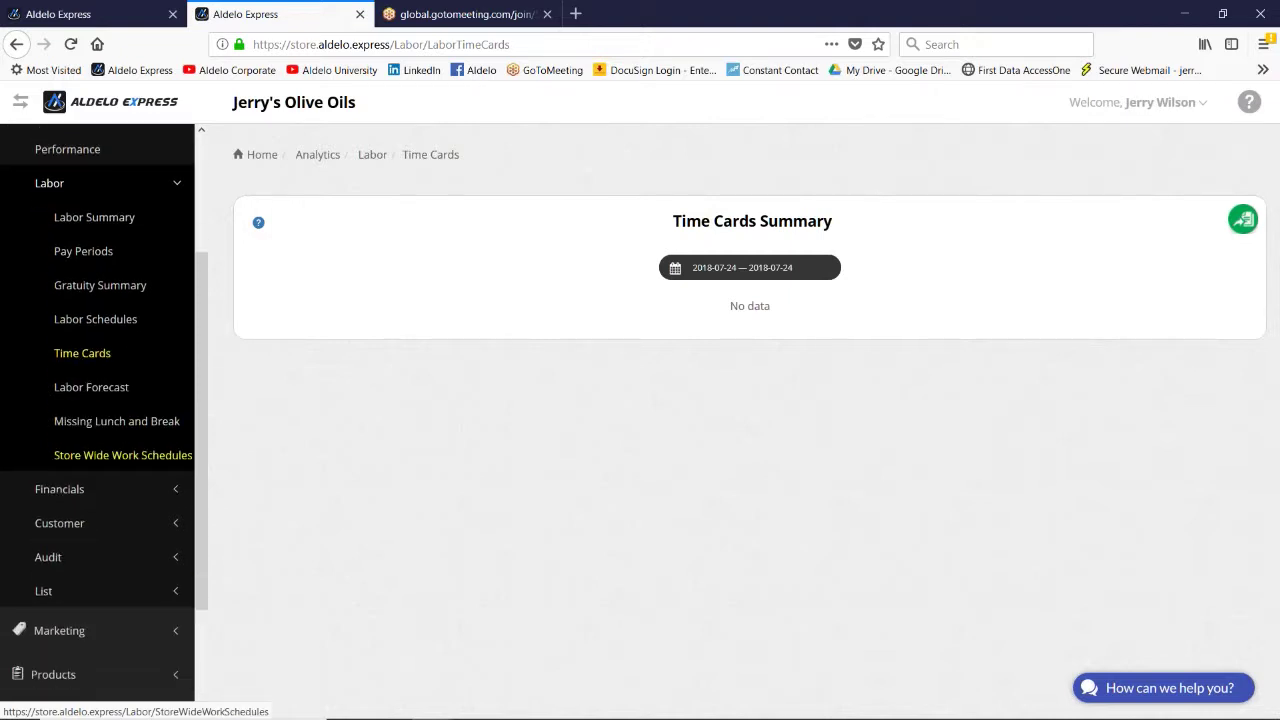
{"action": "left_click", "coordinate": [56, 490]}
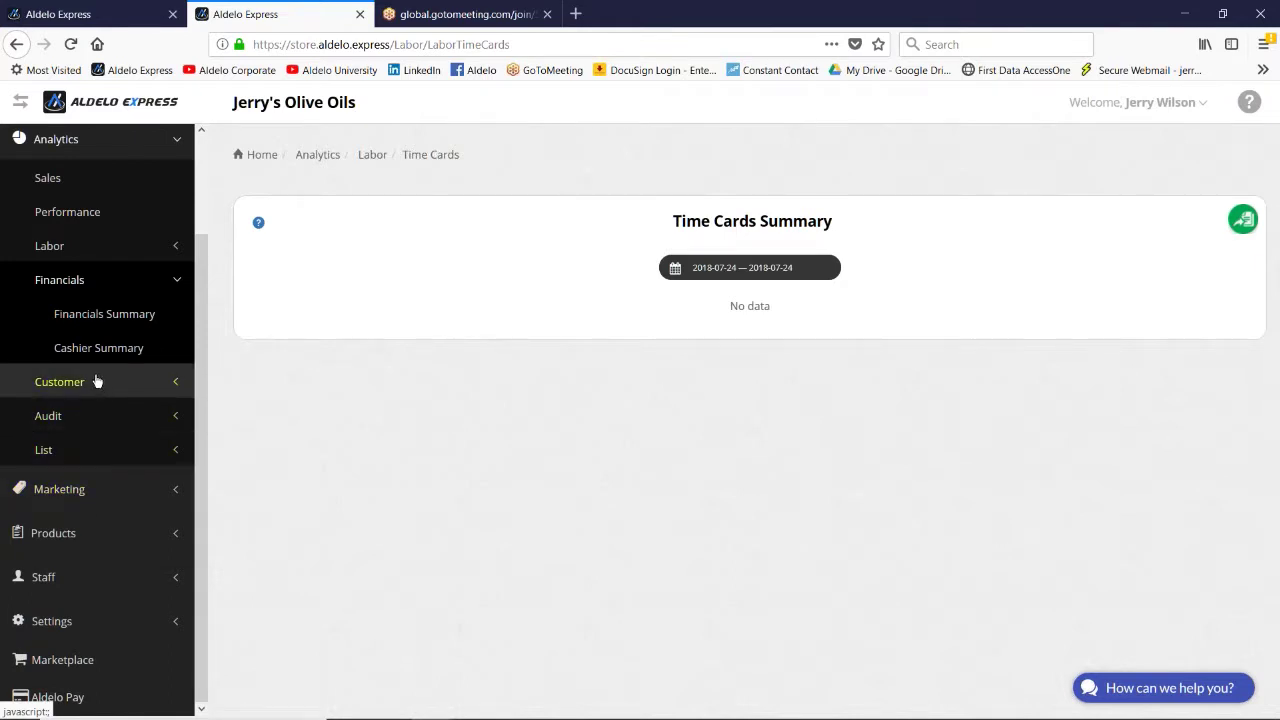
{"action": "left_click", "coordinate": [106, 316]}
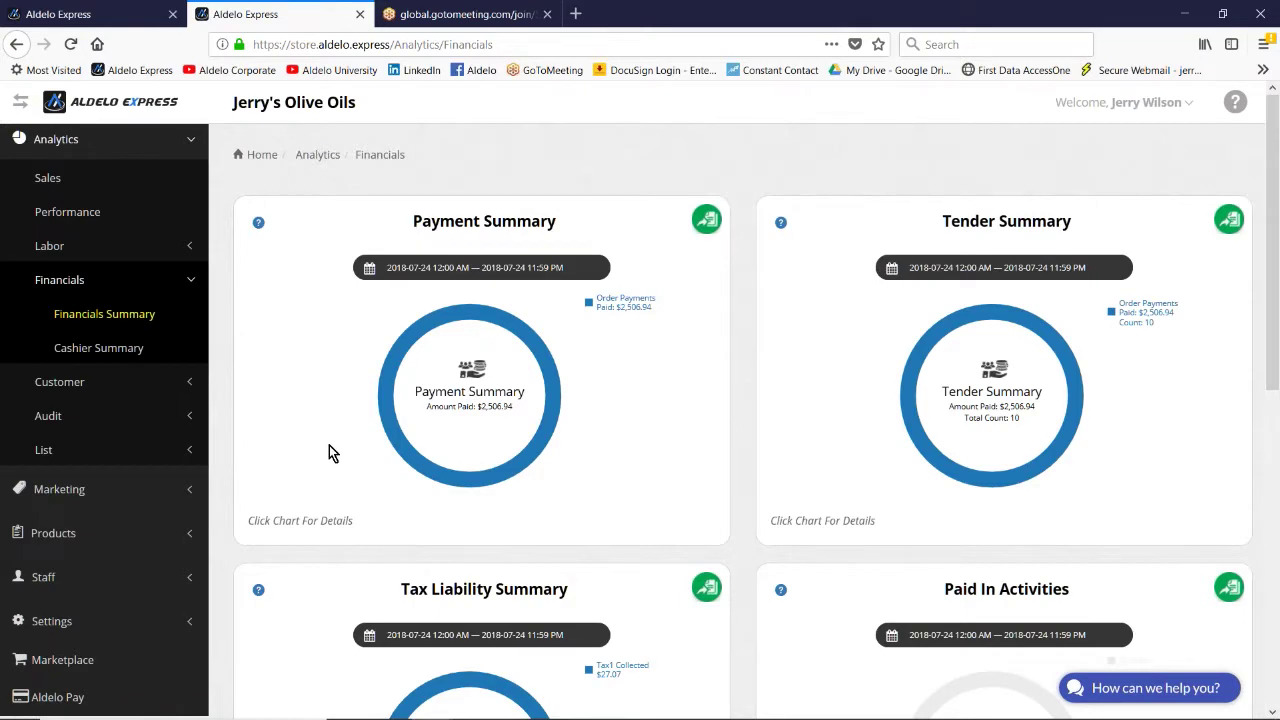
Step: Scroll the financial charts, open the empty Cashier Summary for 2018-07-24, and expand Customer reports
{"action": "scroll", "coordinate": [323, 446], "scroll_direction": "down", "scroll_amount": 5}
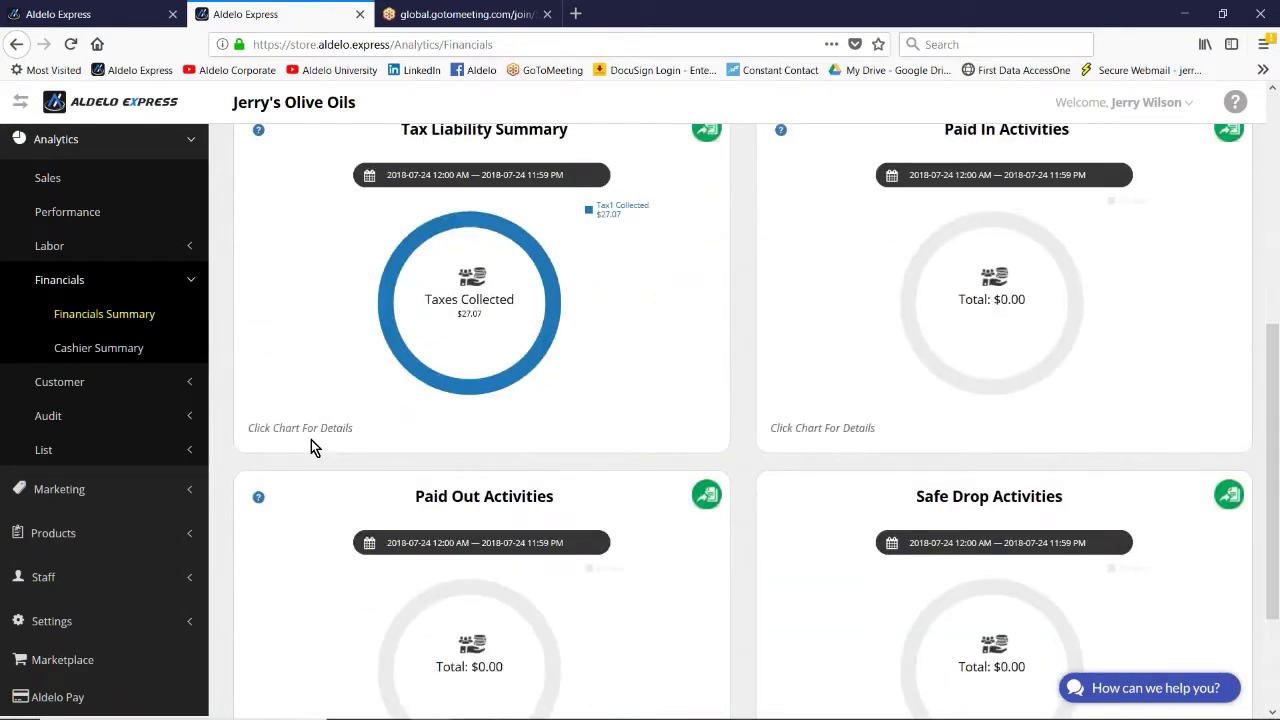
{"action": "scroll", "coordinate": [310, 446], "scroll_direction": "down", "scroll_amount": 2}
{"action": "left_click", "coordinate": [108, 349]}
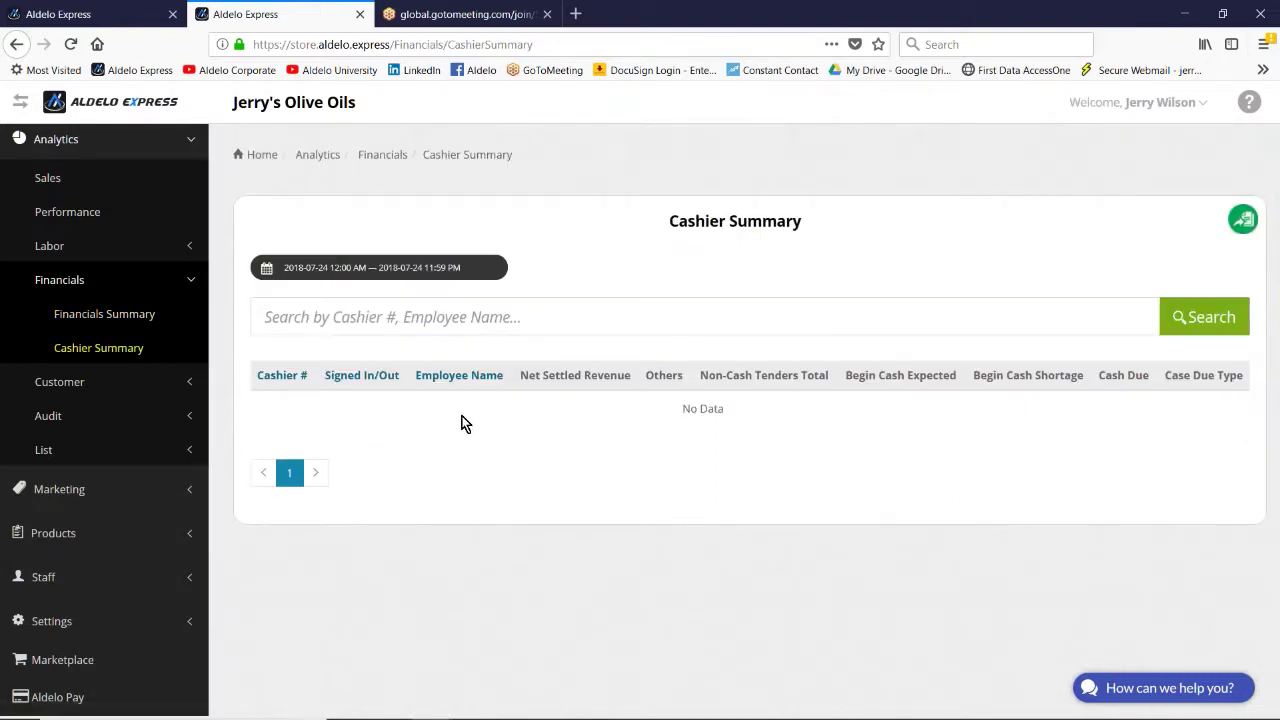
{"action": "left_click", "coordinate": [66, 382]}
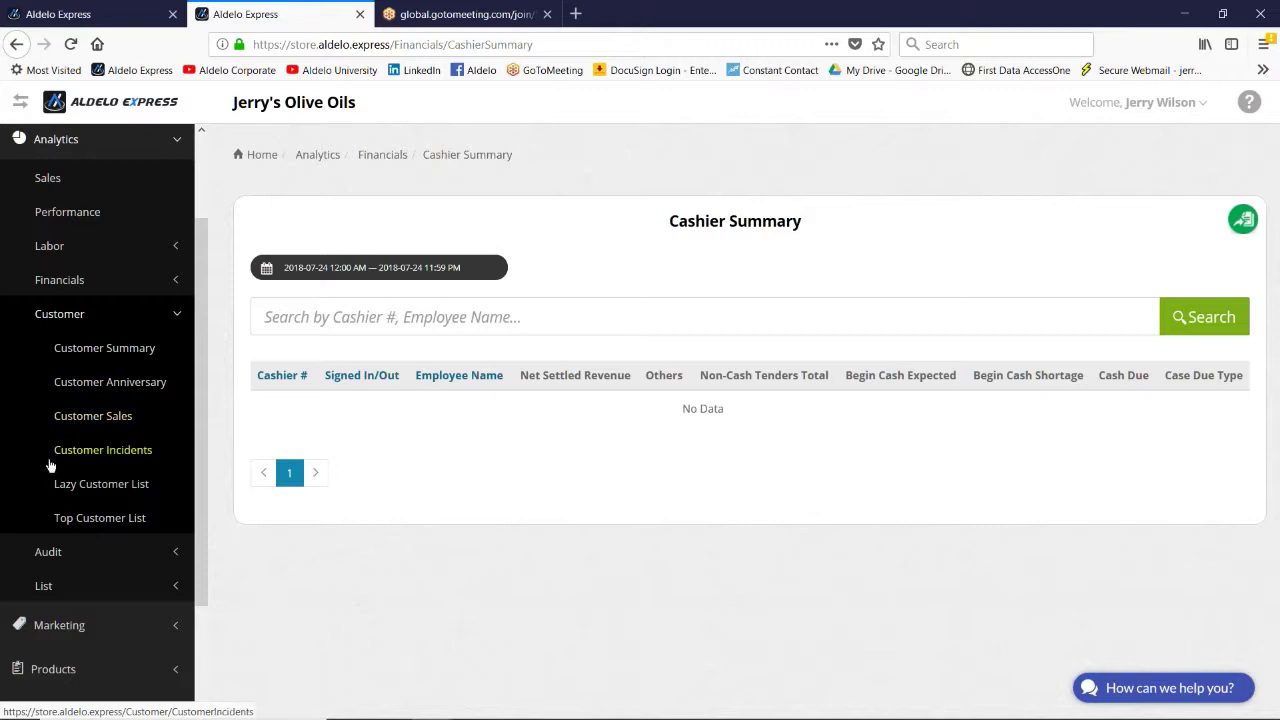
Step: View the Lazy and Top Customer Lists, then the Discount Activities report totaling $38.62
{"action": "left_click", "coordinate": [112, 485]}
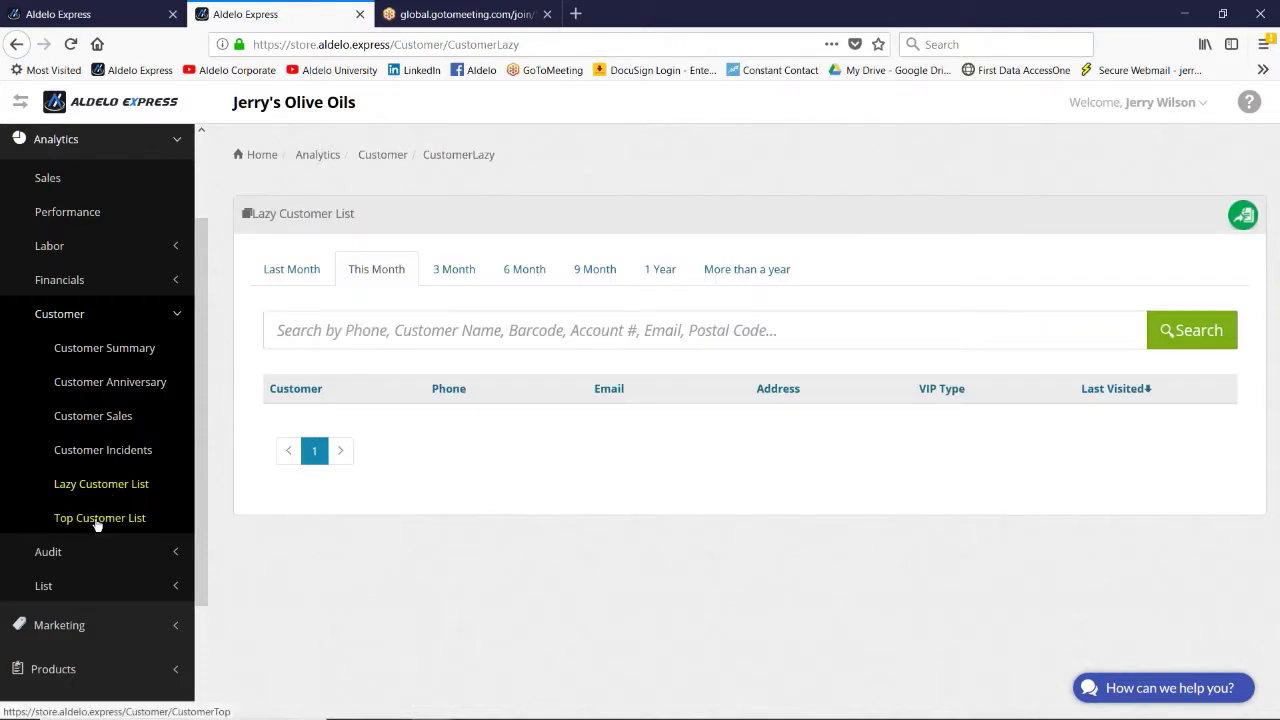
{"action": "left_click", "coordinate": [87, 519]}
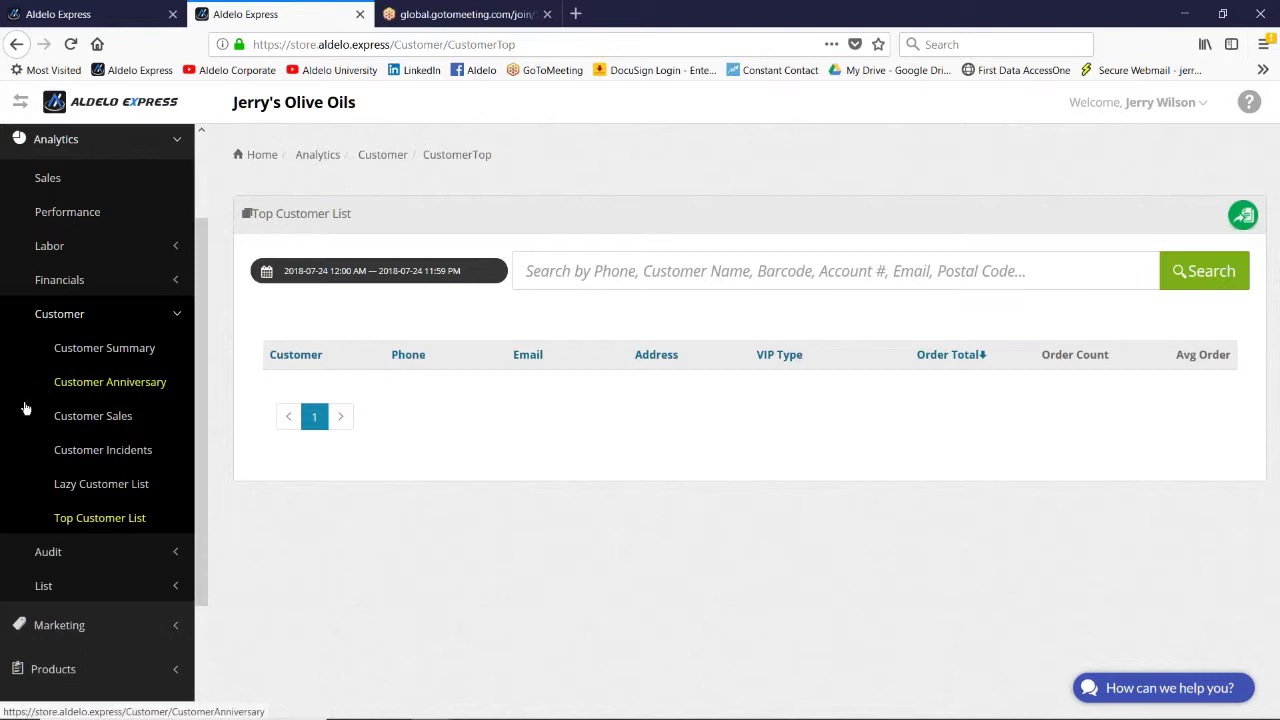
{"action": "scroll", "coordinate": [25, 465], "scroll_direction": "down", "scroll_amount": 2}
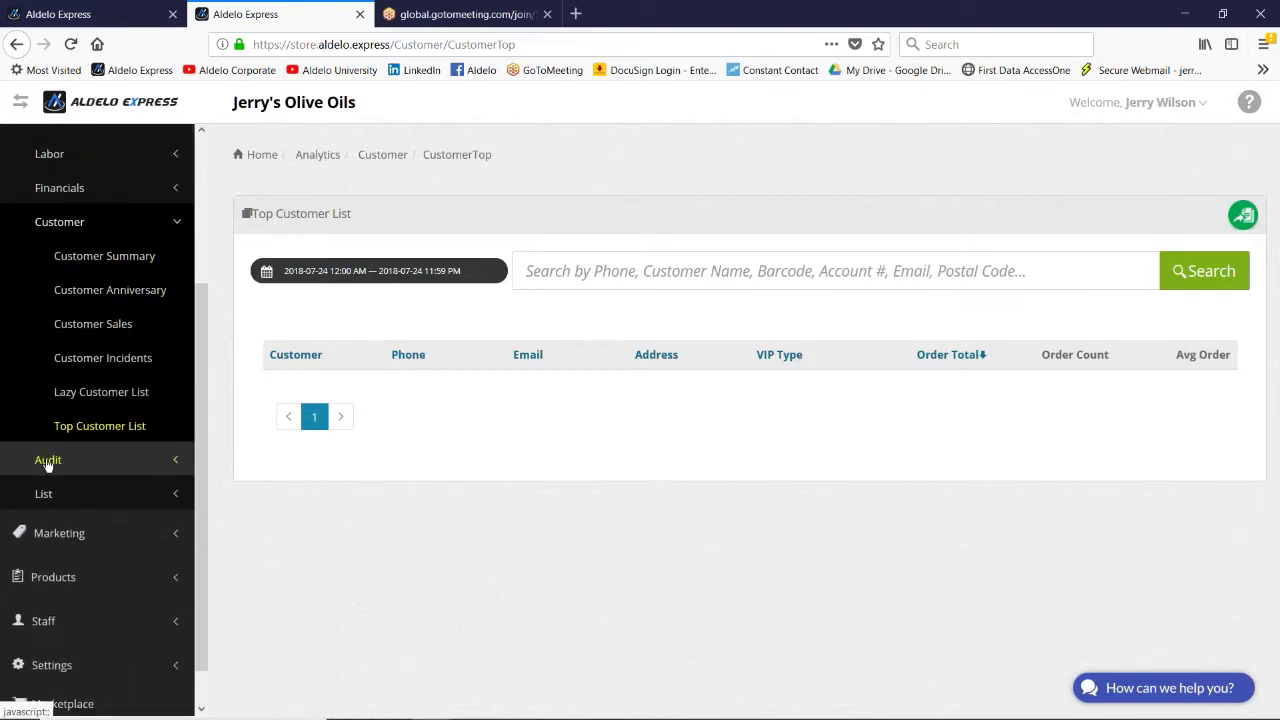
{"action": "left_click", "coordinate": [47, 463]}
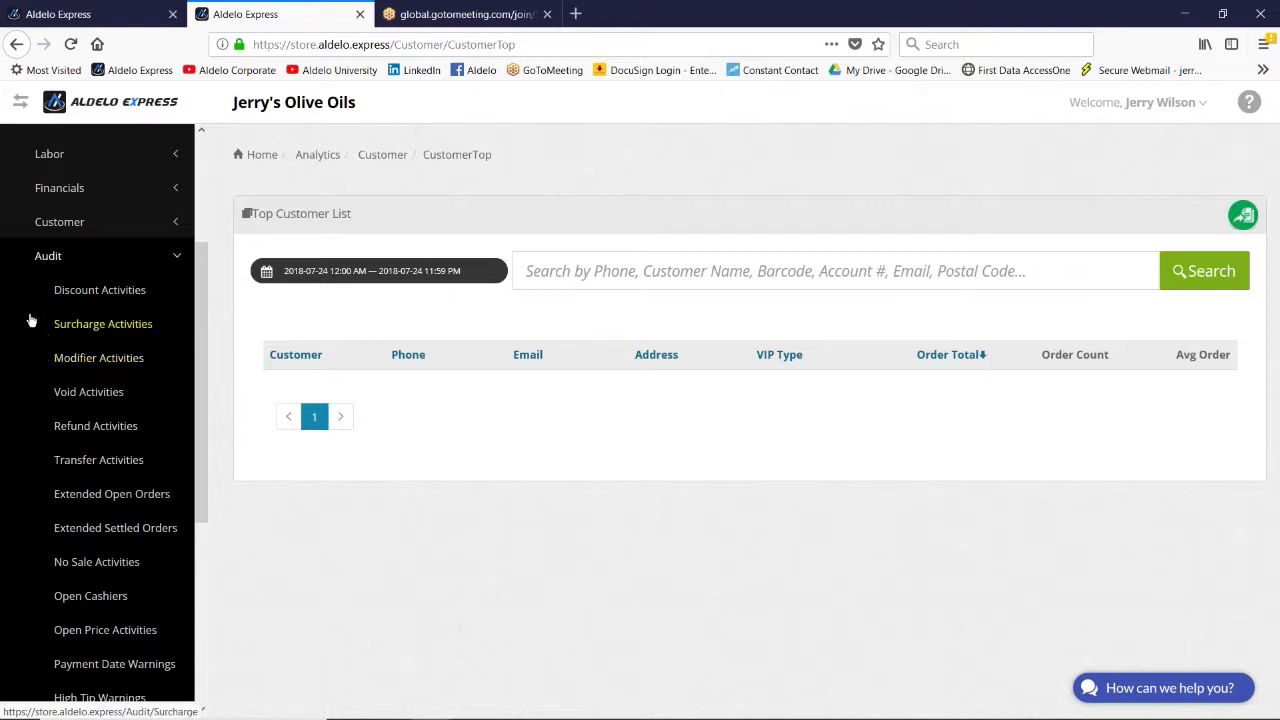
{"action": "left_click", "coordinate": [78, 294]}
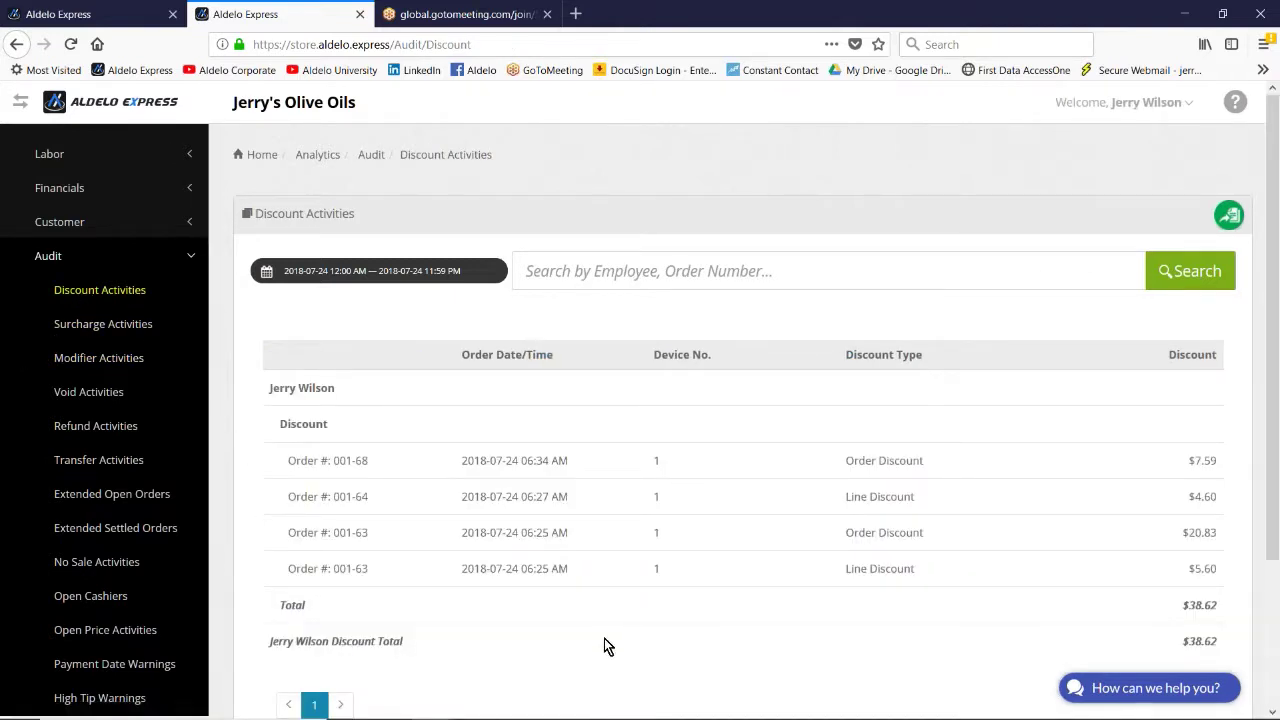
{"action": "scroll", "coordinate": [600, 640], "scroll_direction": "down", "scroll_amount": 1}
{"action": "scroll", "coordinate": [600, 594], "scroll_direction": "down", "scroll_amount": 1}
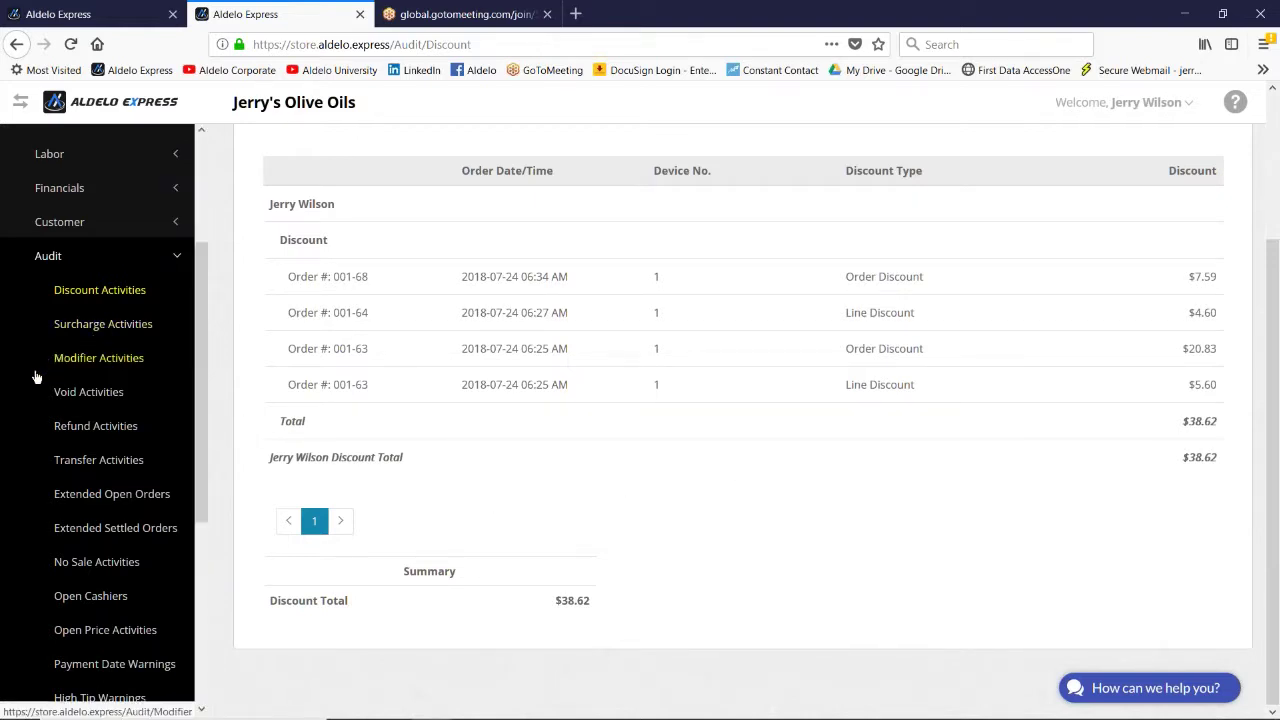
{"action": "scroll", "coordinate": [22, 456], "scroll_direction": "down", "scroll_amount": 1}
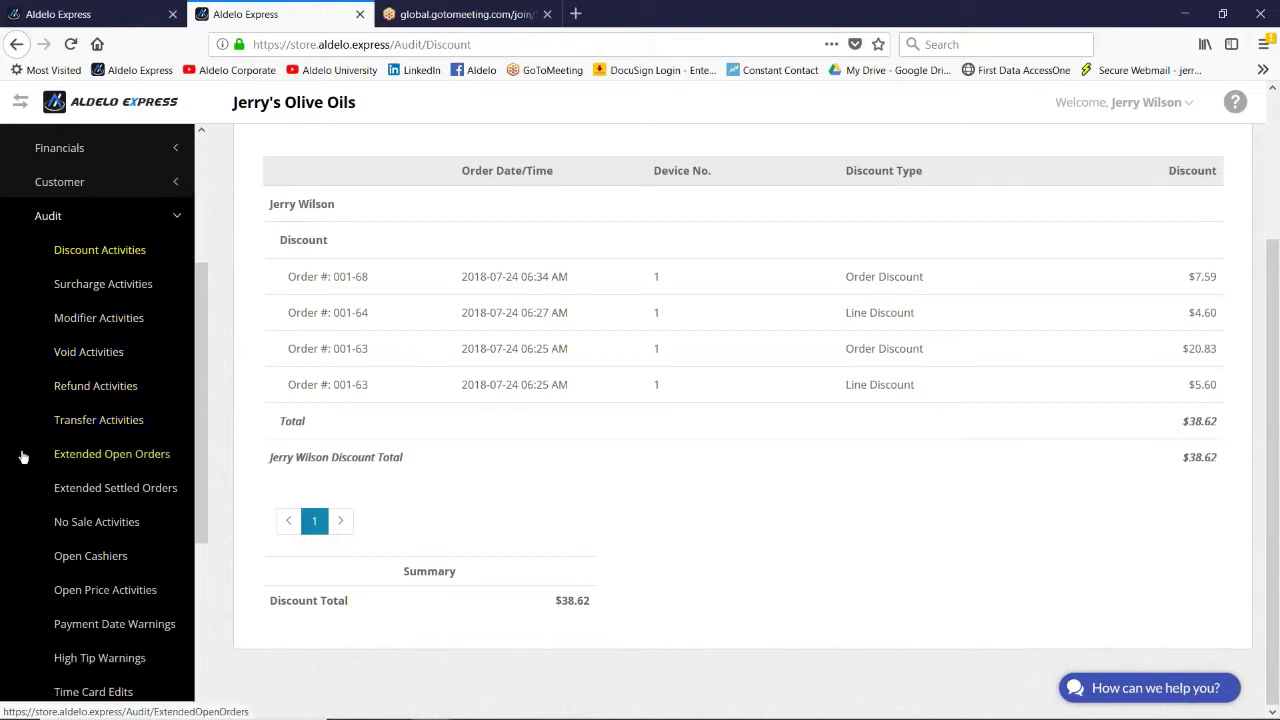
{"action": "scroll", "coordinate": [22, 456], "scroll_direction": "down", "scroll_amount": 4}
{"action": "scroll", "coordinate": [22, 456], "scroll_direction": "up", "scroll_amount": 2}
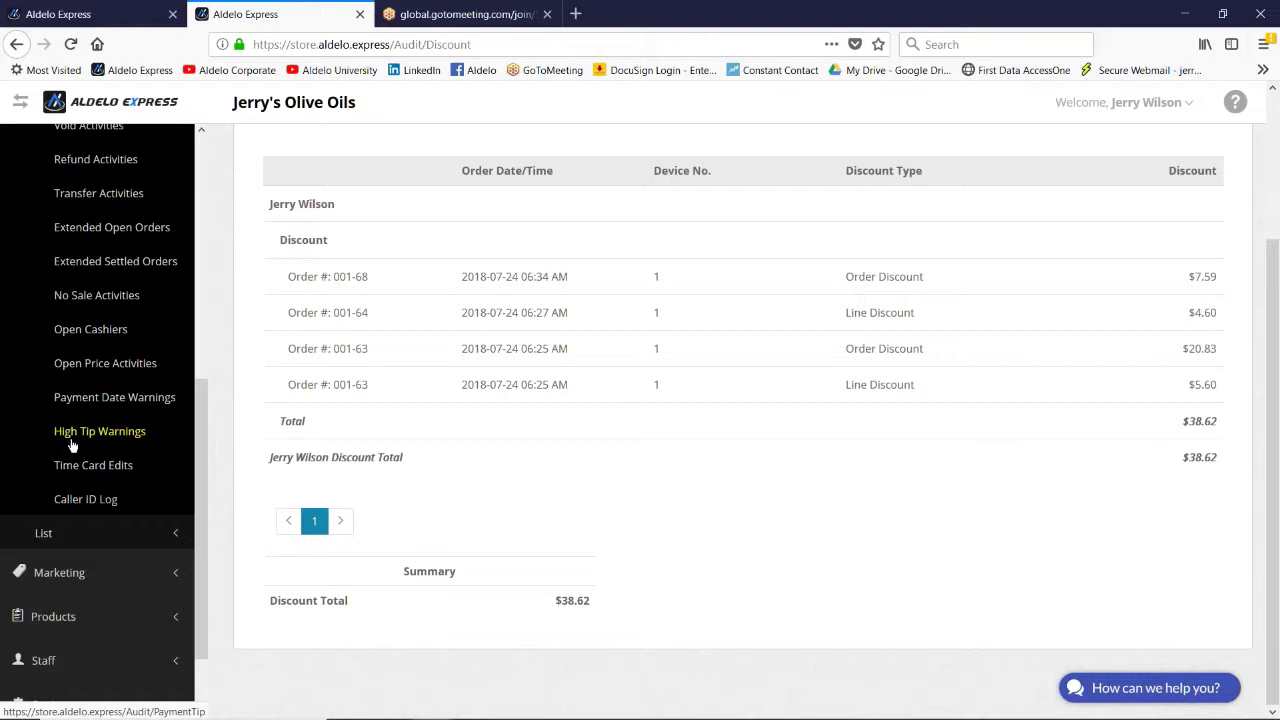
{"action": "scroll", "coordinate": [29, 423], "scroll_direction": "down", "scroll_amount": 2}
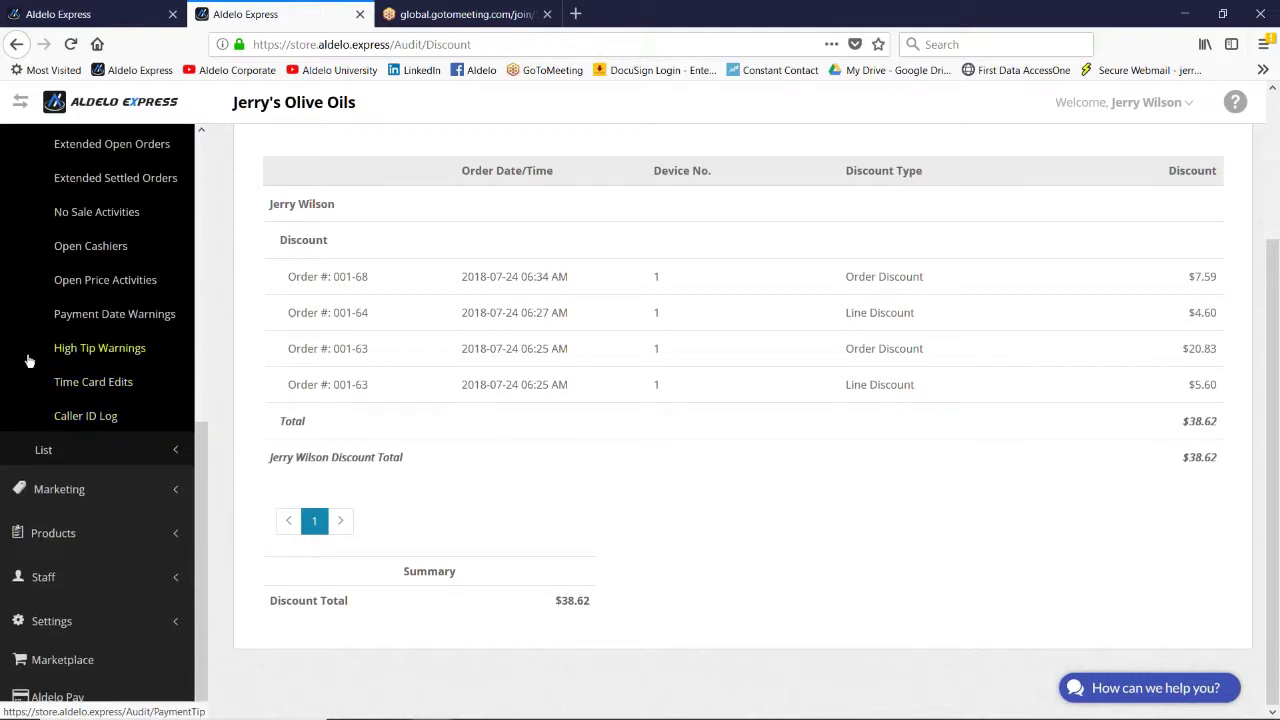
{"action": "left_click", "coordinate": [64, 389]}
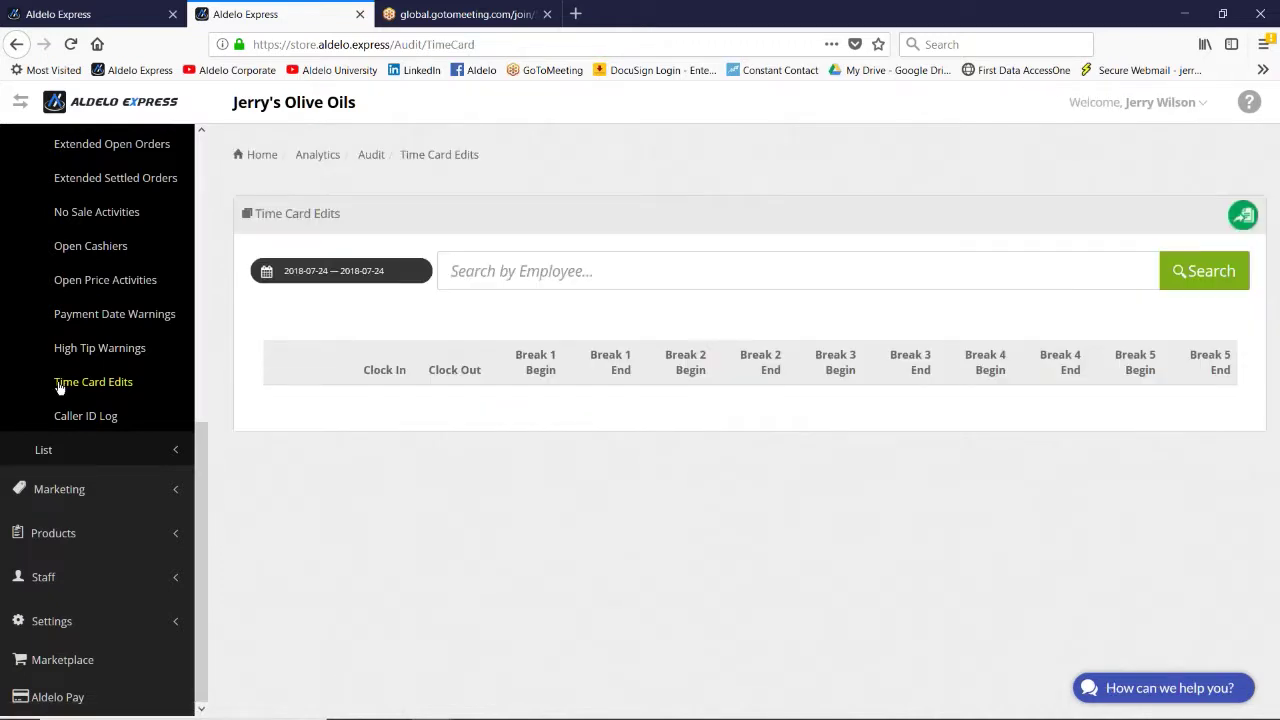
{"action": "scroll", "coordinate": [50, 380], "scroll_direction": "up", "scroll_amount": 5}
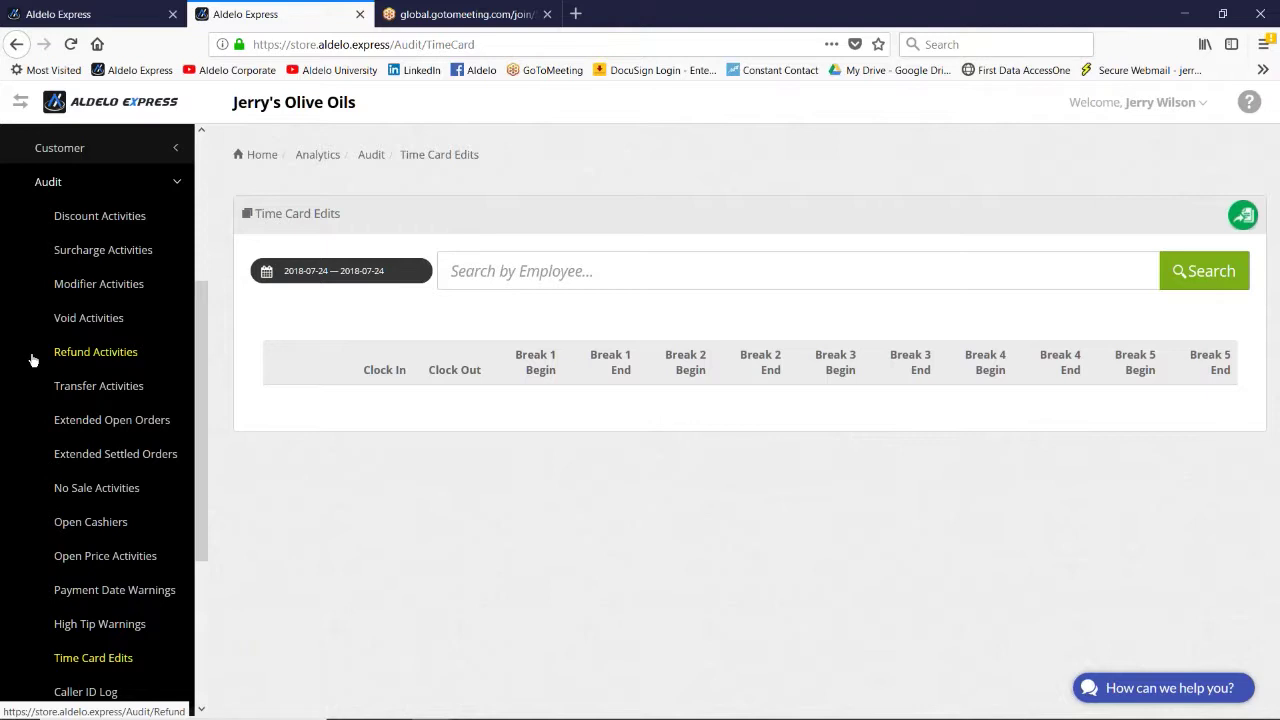
{"action": "scroll", "coordinate": [32, 360], "scroll_direction": "down", "scroll_amount": 4}
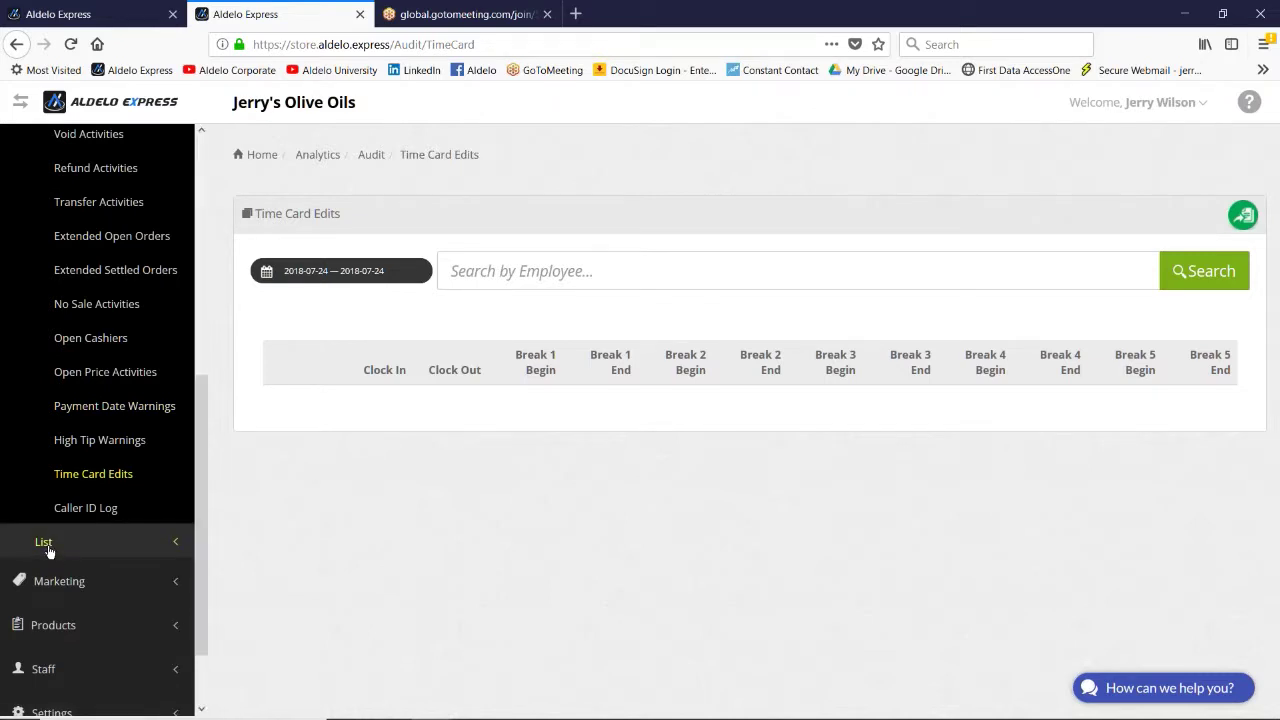
{"action": "left_click", "coordinate": [44, 543]}
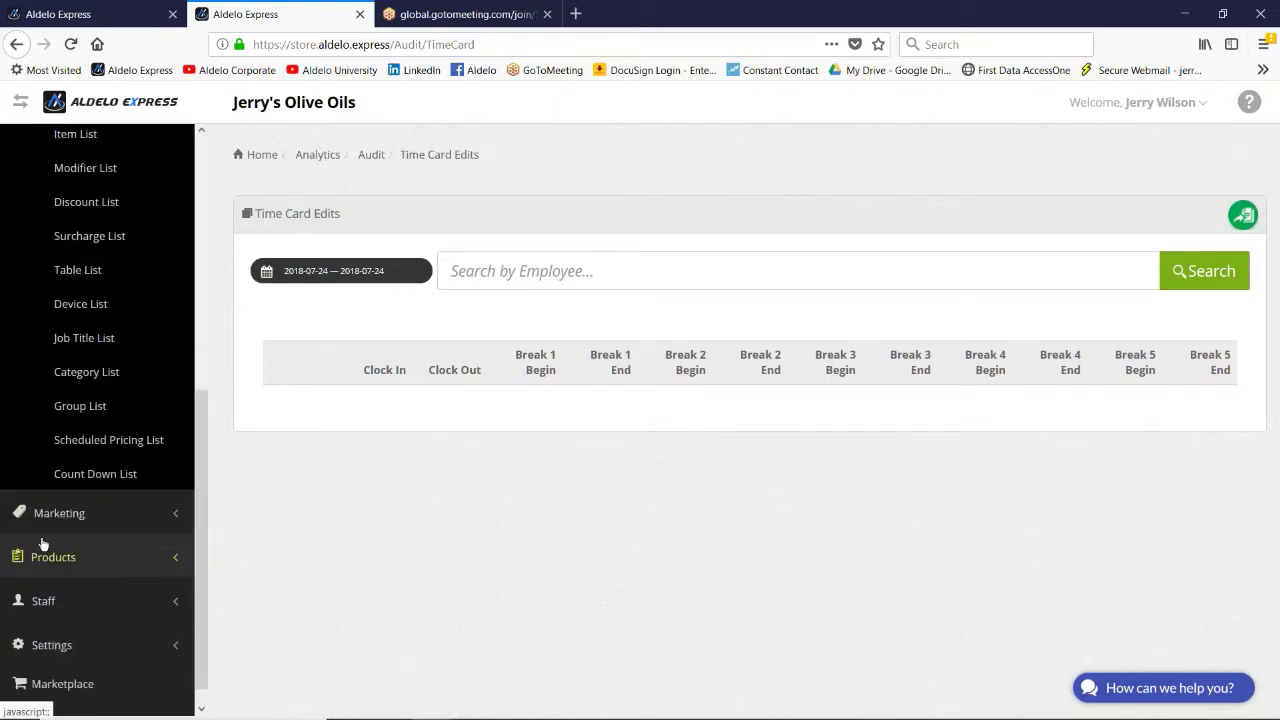
{"action": "scroll", "coordinate": [8, 396], "scroll_direction": "up", "scroll_amount": 2}
{"action": "scroll", "coordinate": [10, 390], "scroll_direction": "up", "scroll_amount": 2}
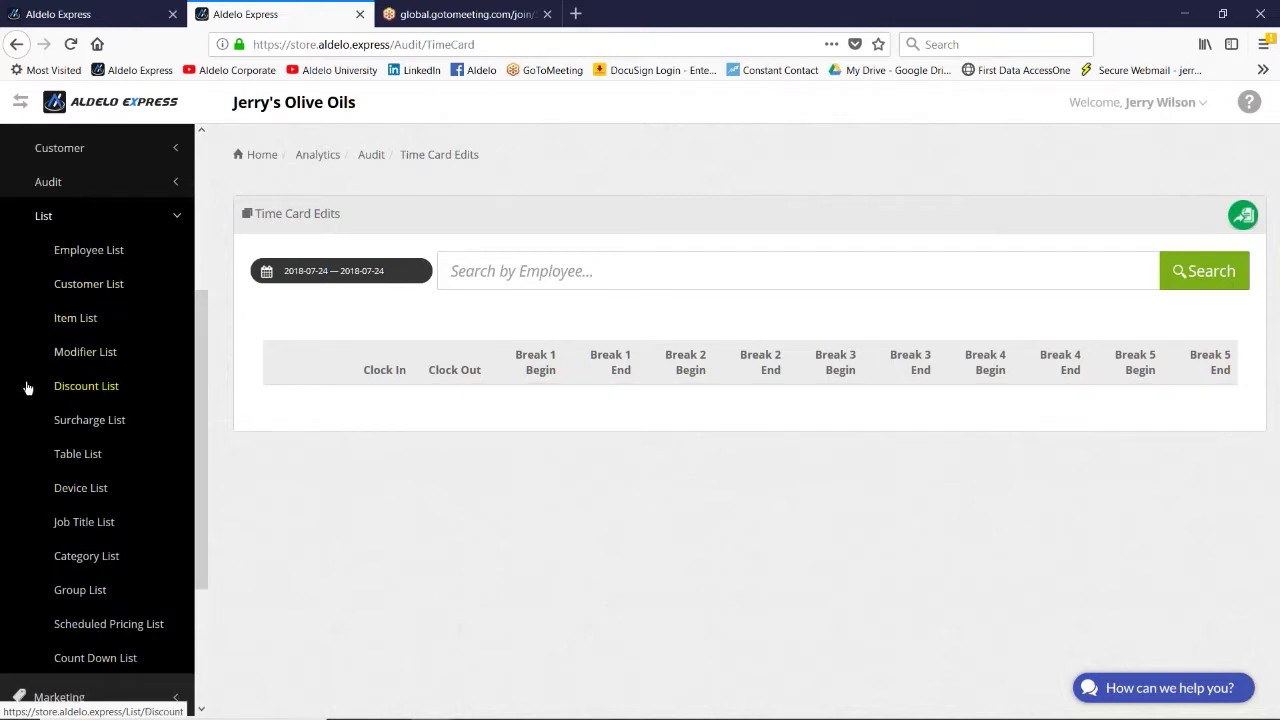
{"action": "scroll", "coordinate": [28, 379], "scroll_direction": "down", "scroll_amount": 2}
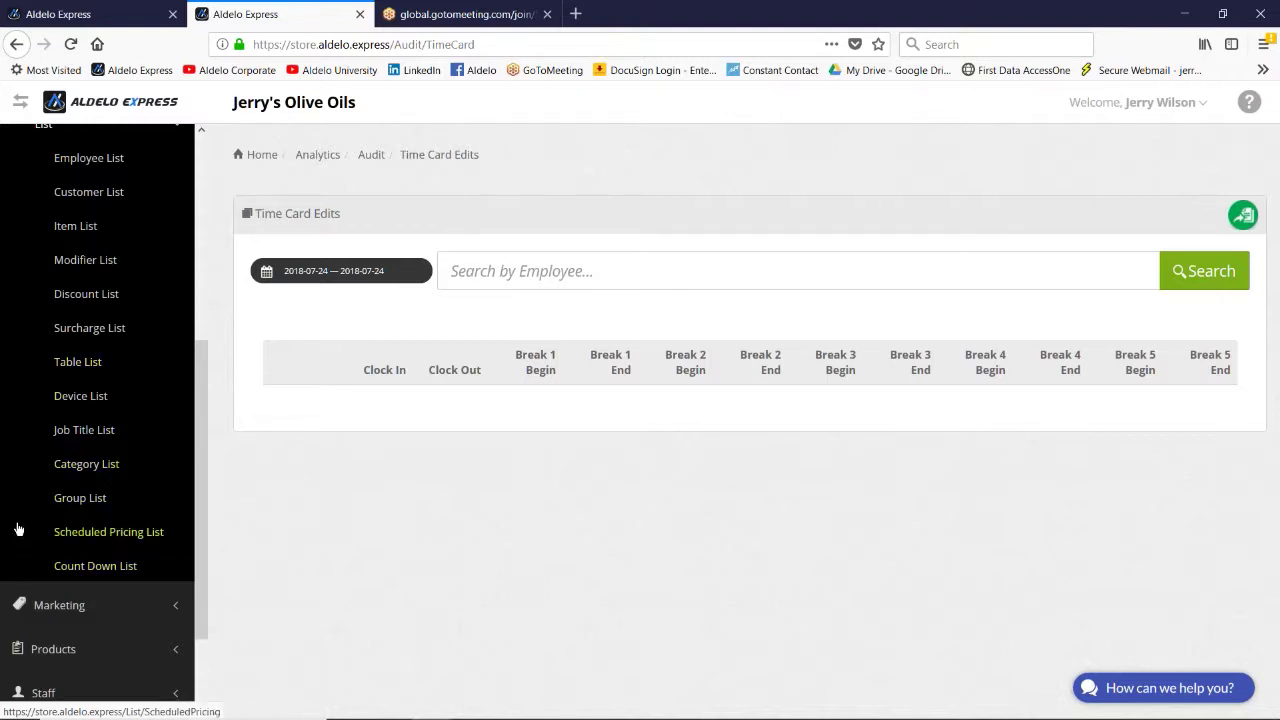
{"action": "scroll", "coordinate": [20, 527], "scroll_direction": "up", "scroll_amount": 4}
{"action": "scroll", "coordinate": [20, 527], "scroll_direction": "up", "scroll_amount": 4}
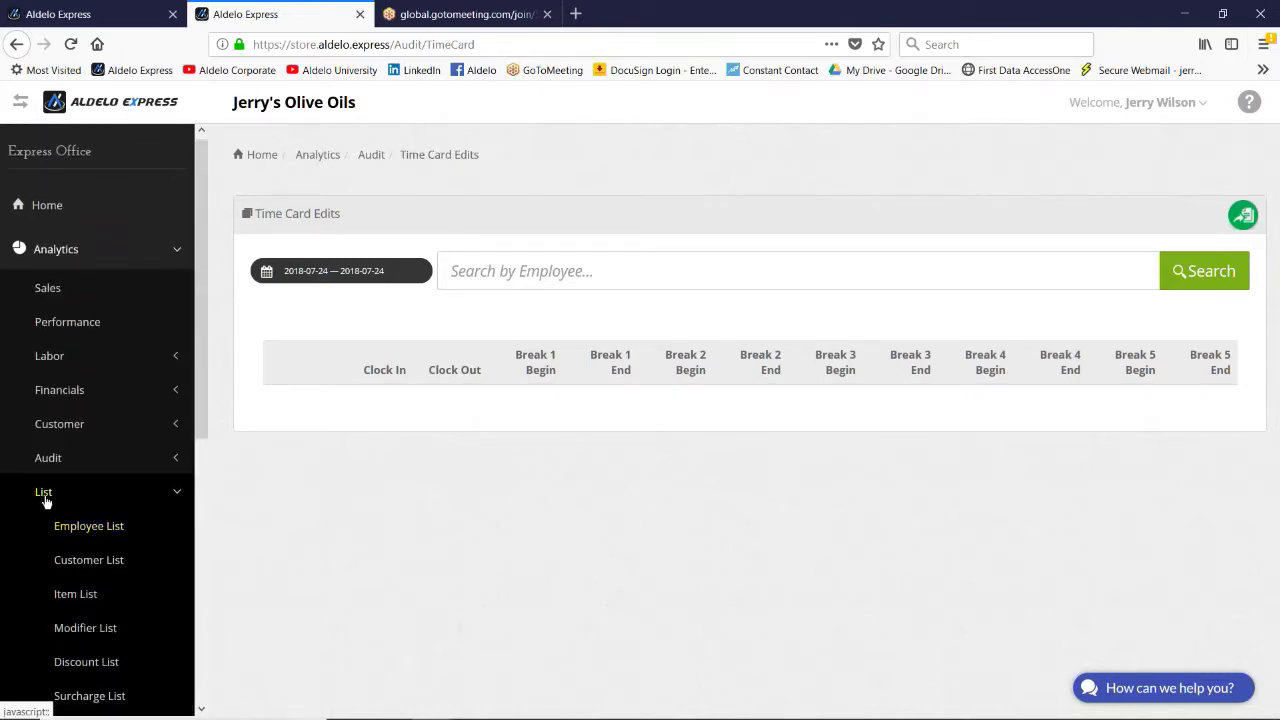
{"action": "left_click", "coordinate": [46, 491]}
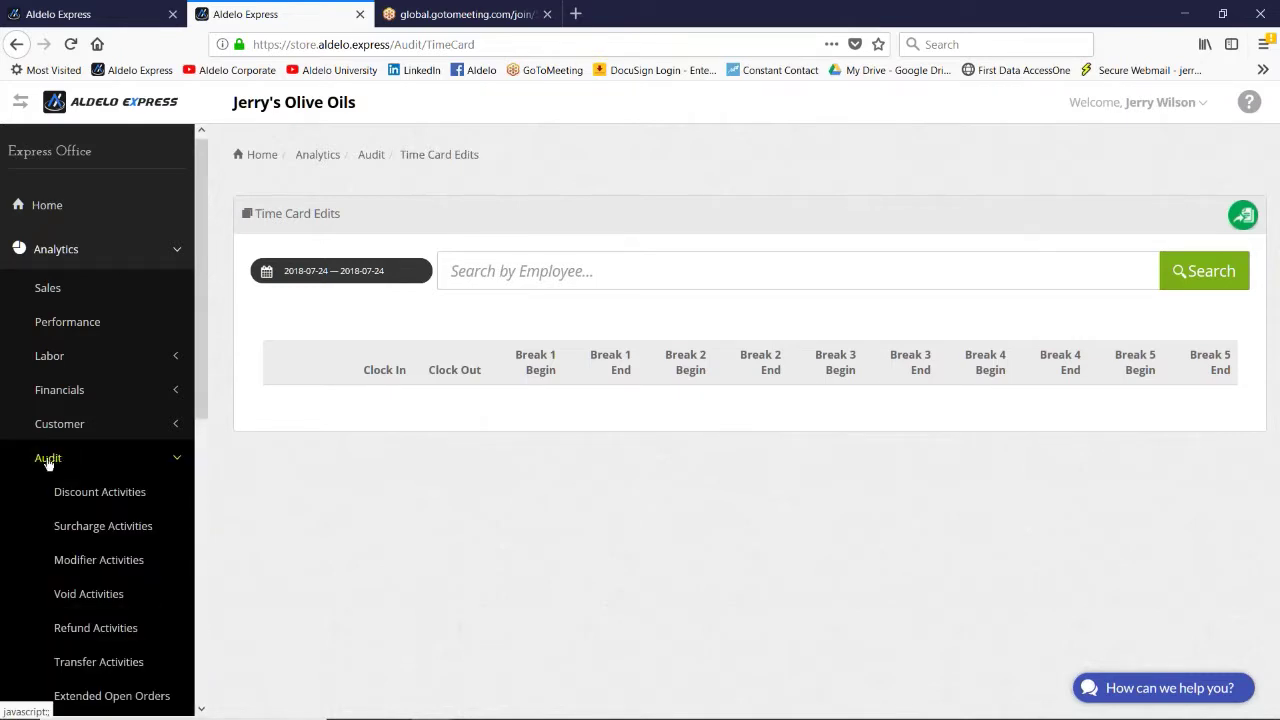
{"action": "scroll", "coordinate": [8, 466], "scroll_direction": "down", "scroll_amount": 2}
{"action": "scroll", "coordinate": [8, 466], "scroll_direction": "down", "scroll_amount": 4}
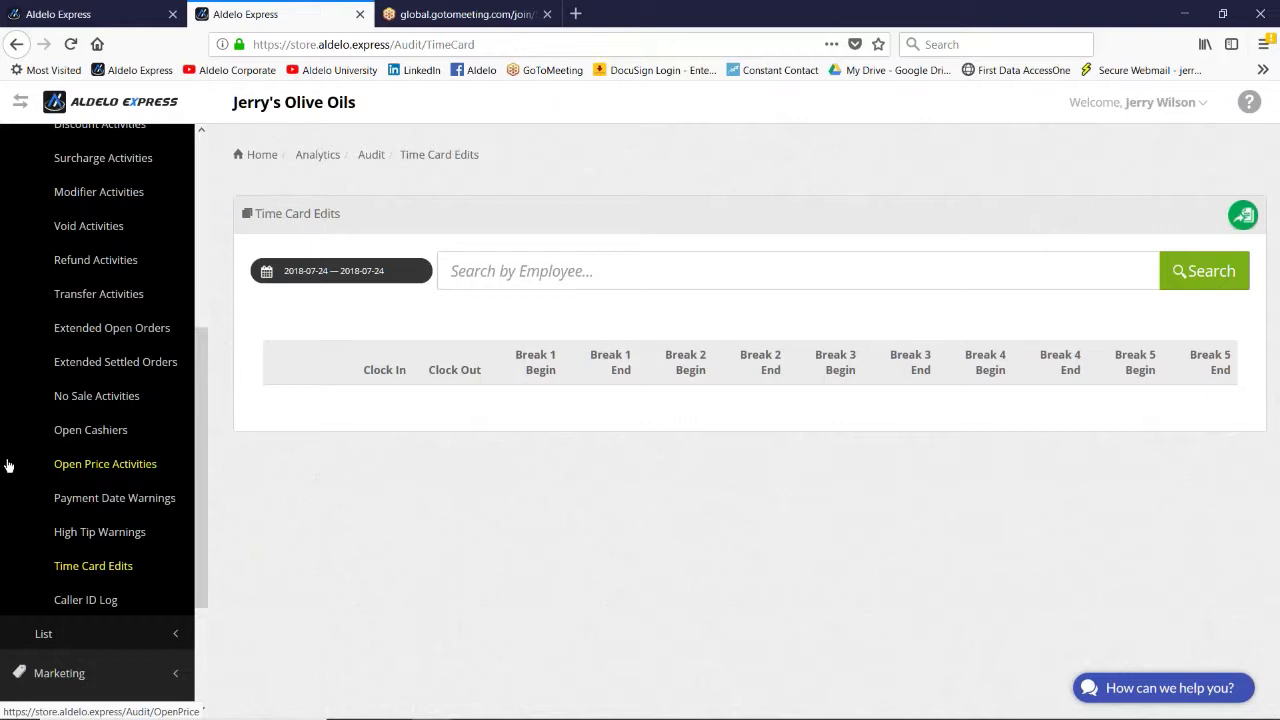
{"action": "scroll", "coordinate": [8, 466], "scroll_direction": "up", "scroll_amount": 2}
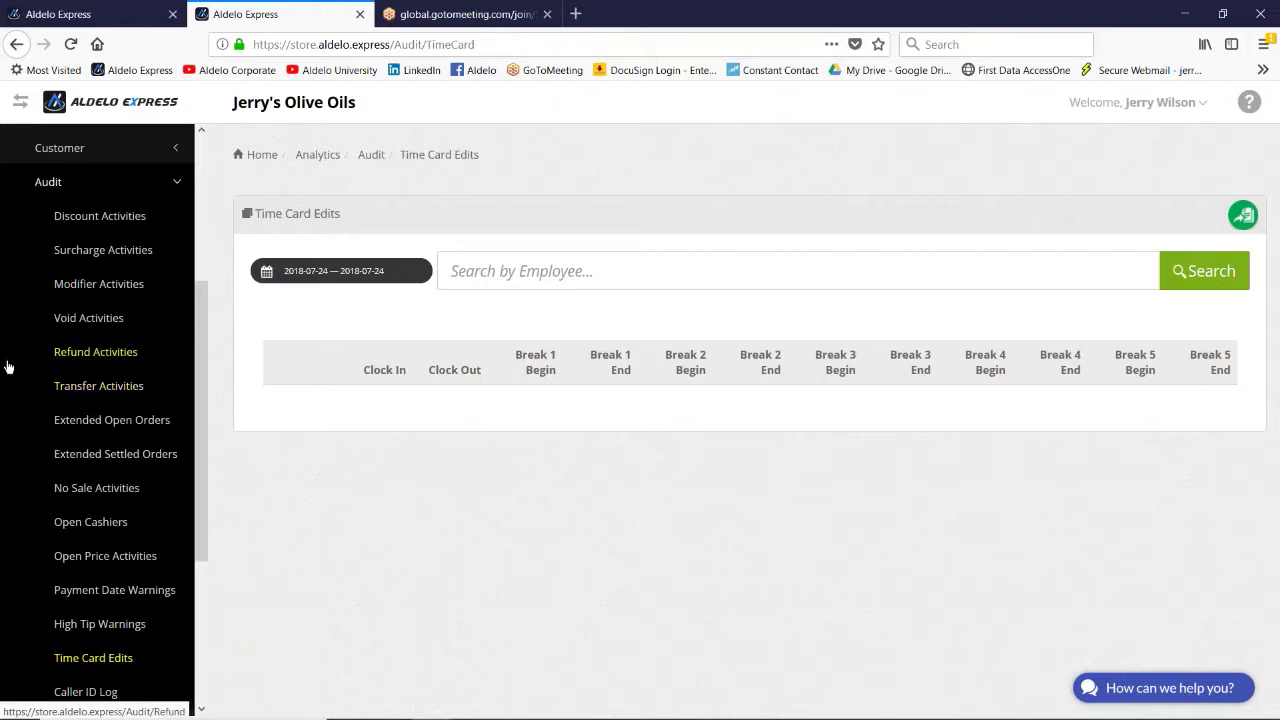
{"action": "scroll", "coordinate": [12, 360], "scroll_direction": "up", "scroll_amount": 3}
{"action": "scroll", "coordinate": [17, 343], "scroll_direction": "up", "scroll_amount": 1}
{"action": "left_click", "coordinate": [57, 331]}
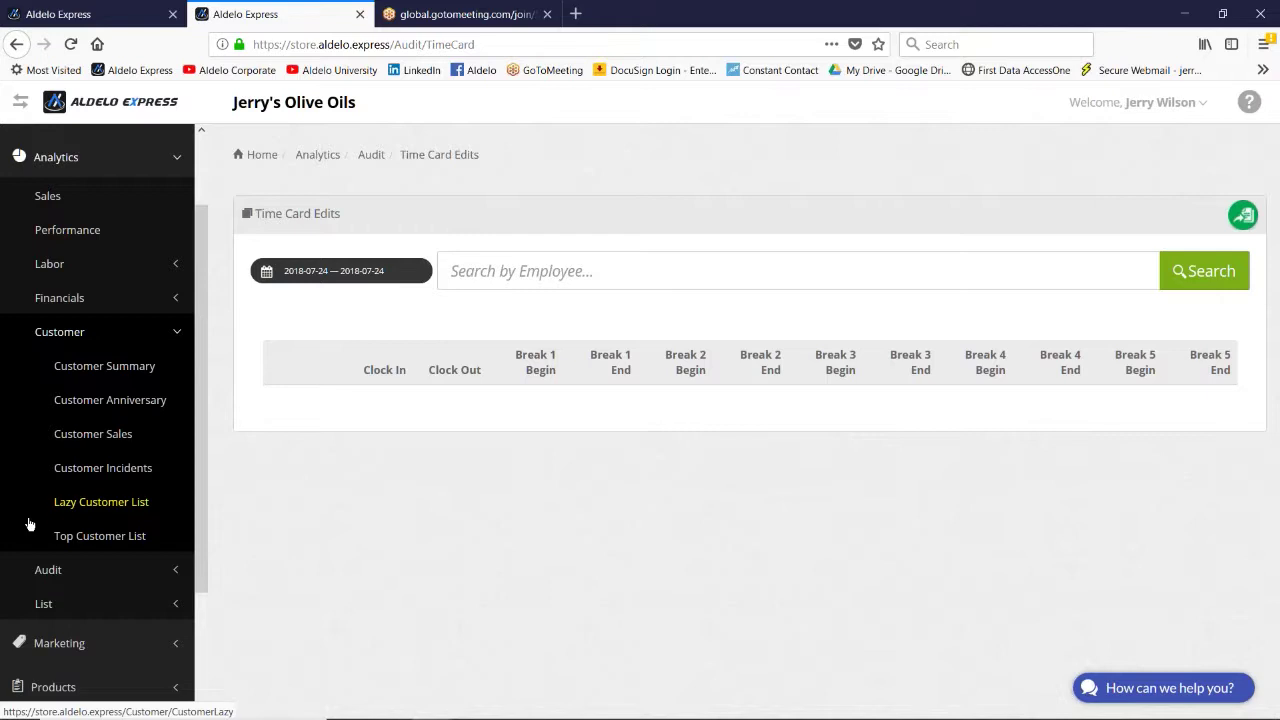
{"action": "left_click", "coordinate": [60, 535]}
Step: Look over the Sales analytics and Financials Summary charts, then show the audit report pages
{"action": "left_click", "coordinate": [43, 198]}
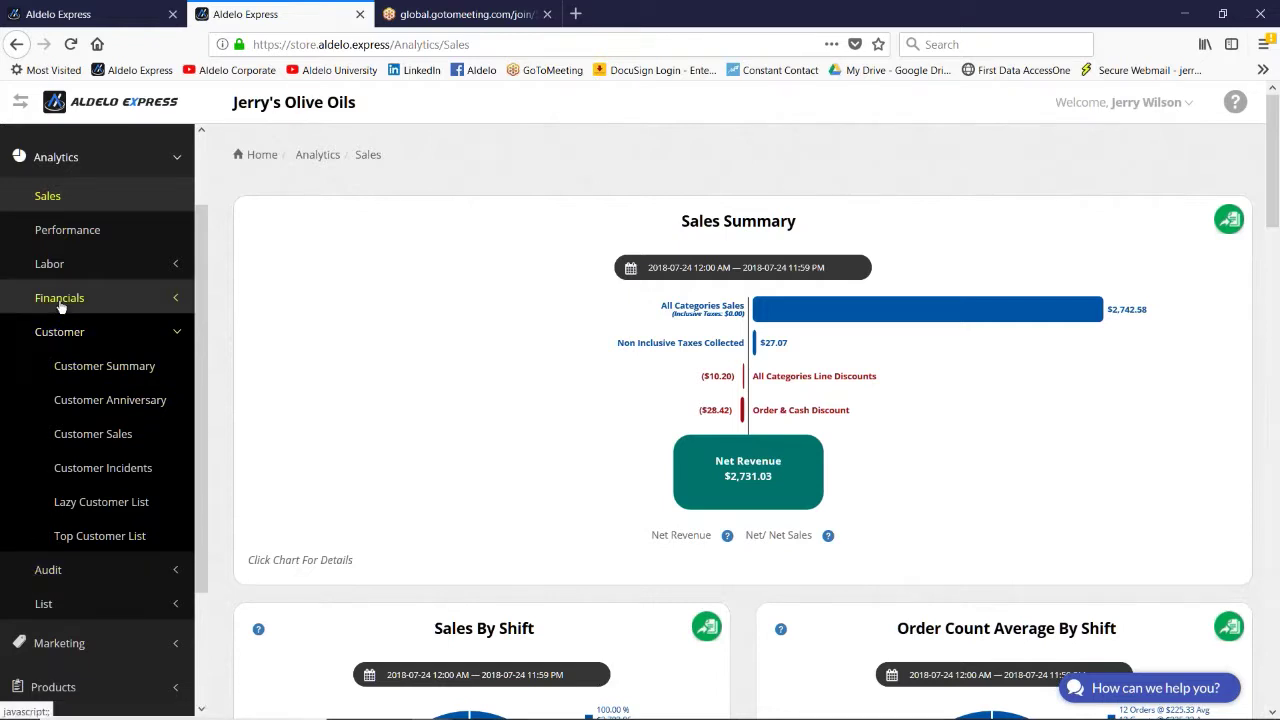
{"action": "left_click", "coordinate": [59, 297]}
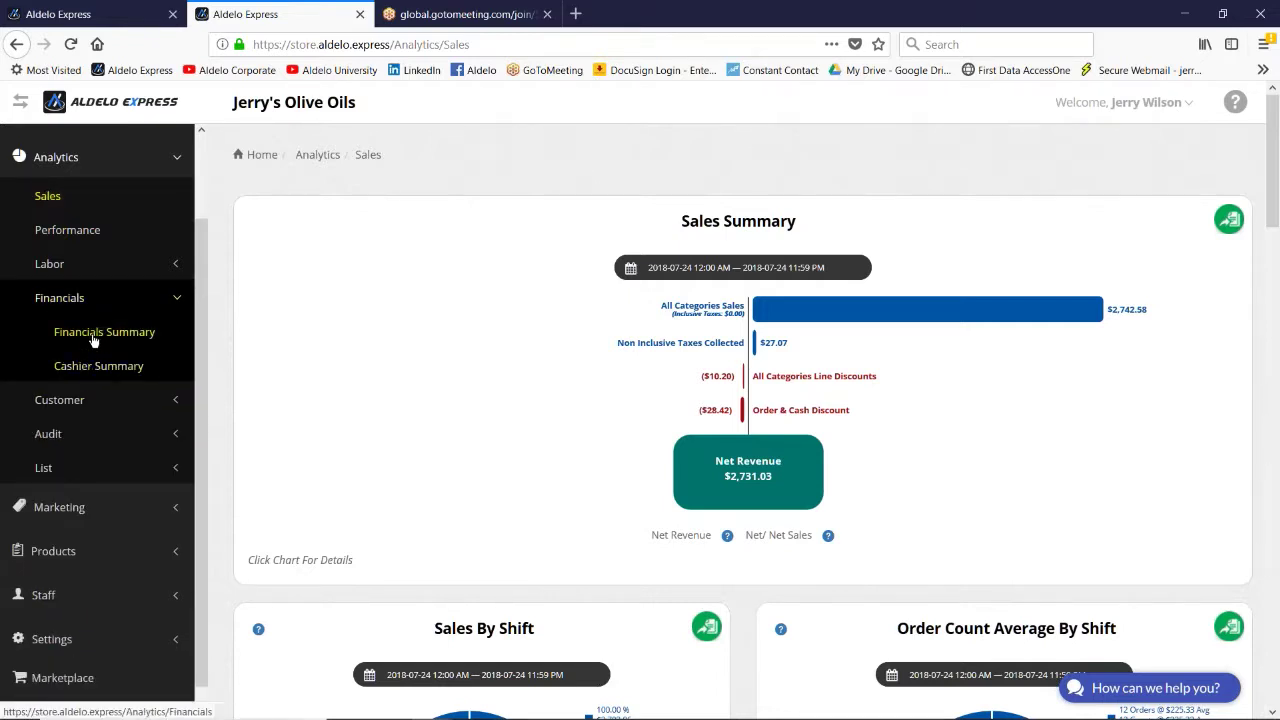
{"action": "left_click", "coordinate": [92, 340]}
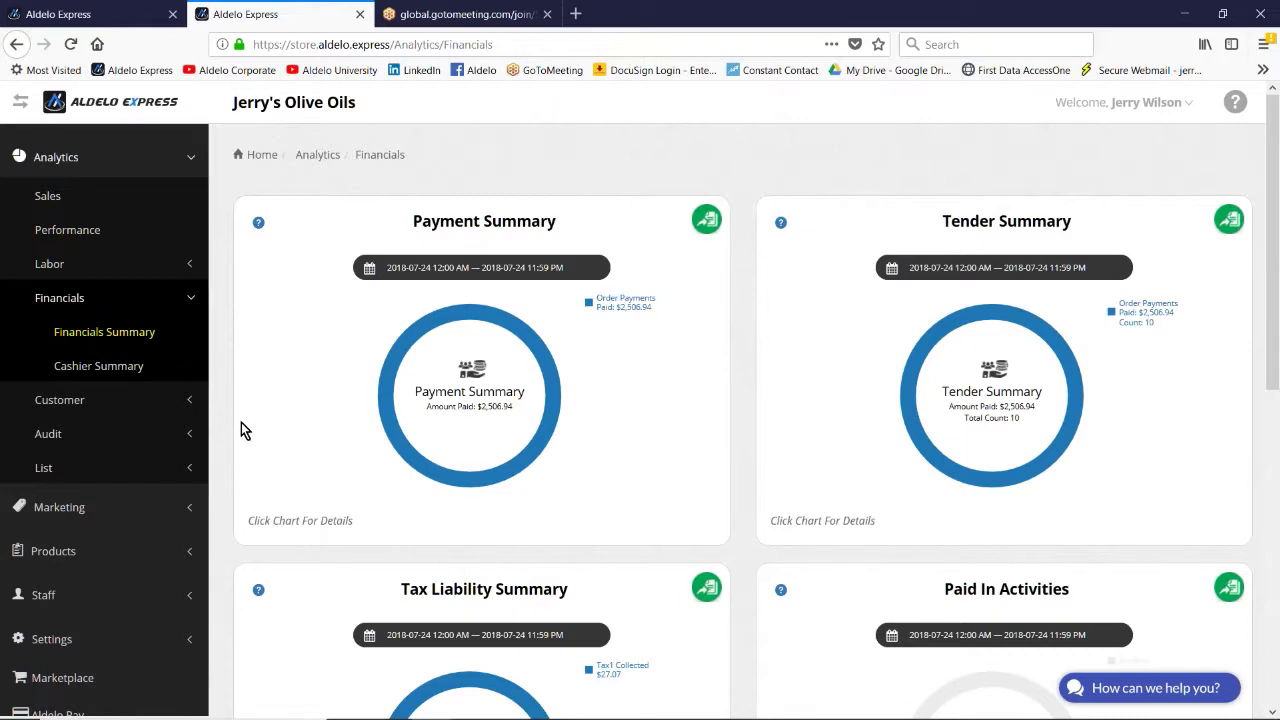
{"action": "scroll", "coordinate": [285, 460], "scroll_direction": "down", "scroll_amount": 3}
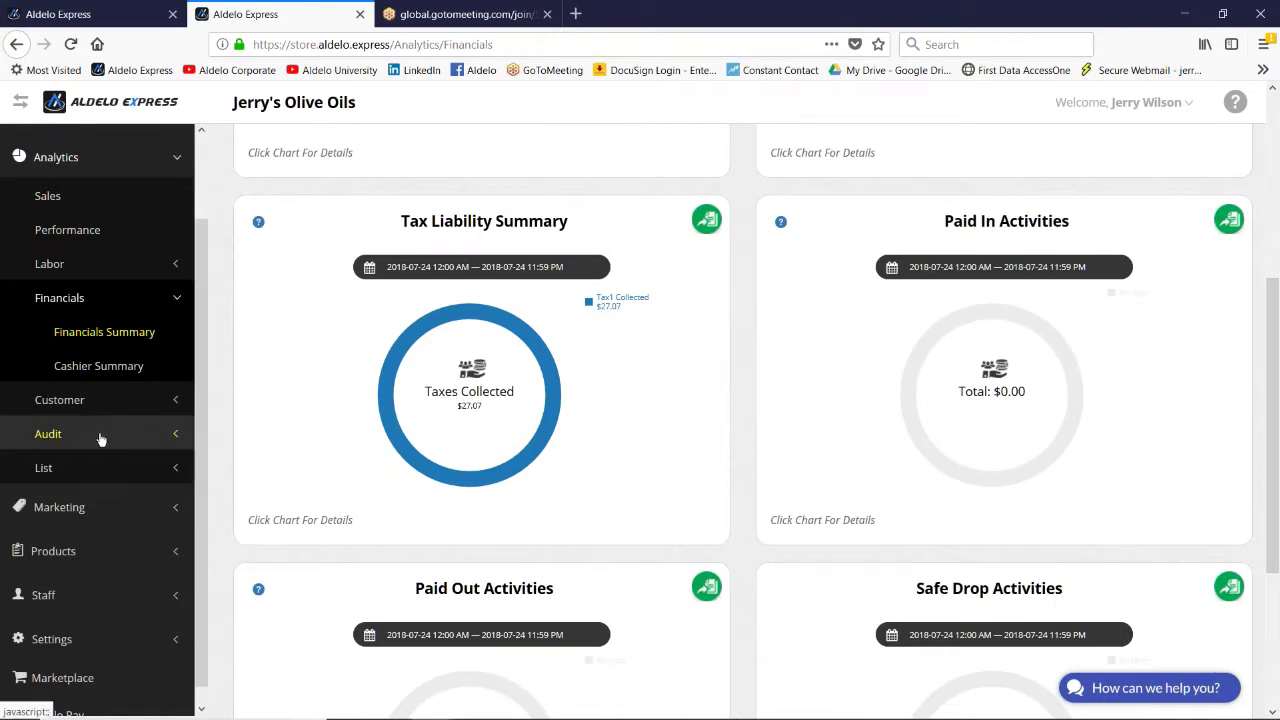
{"action": "left_click", "coordinate": [99, 436]}
{"action": "scroll", "coordinate": [18, 435], "scroll_direction": "down", "scroll_amount": 5}
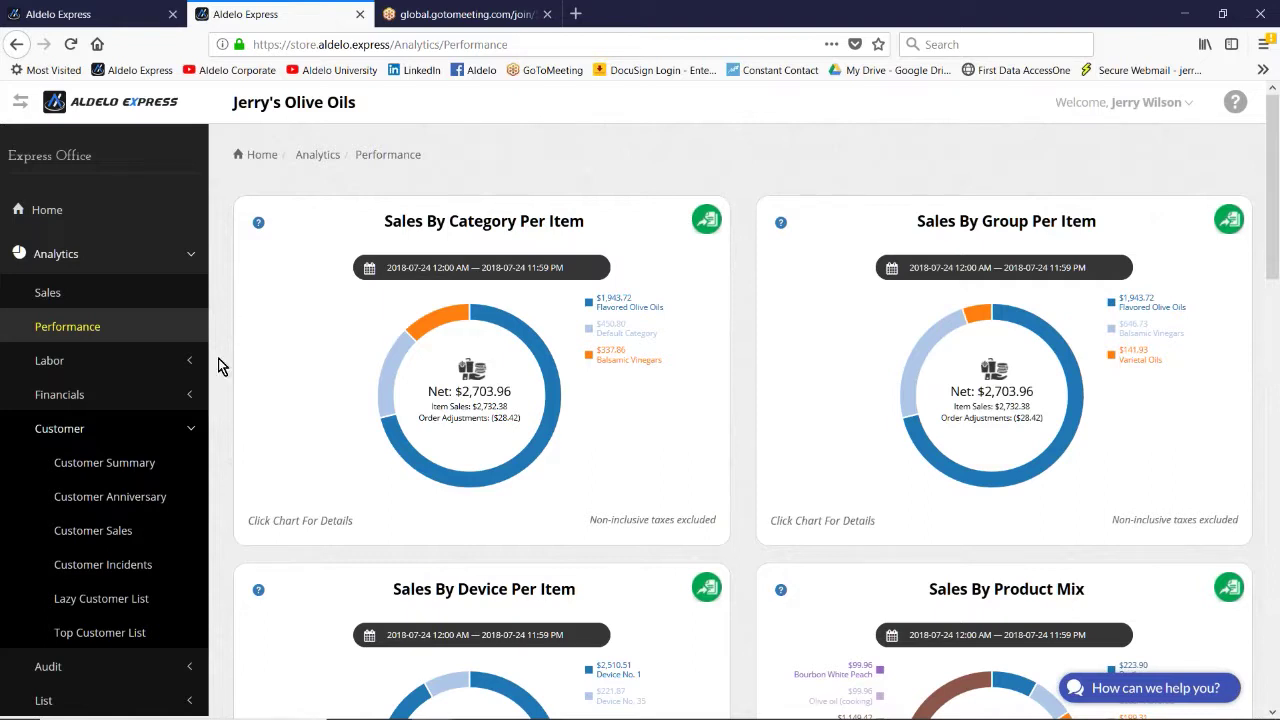
Step: Review the Retail and Delivery order type settings in Order Type Config
{"action": "left_click", "coordinate": [178, 430]}
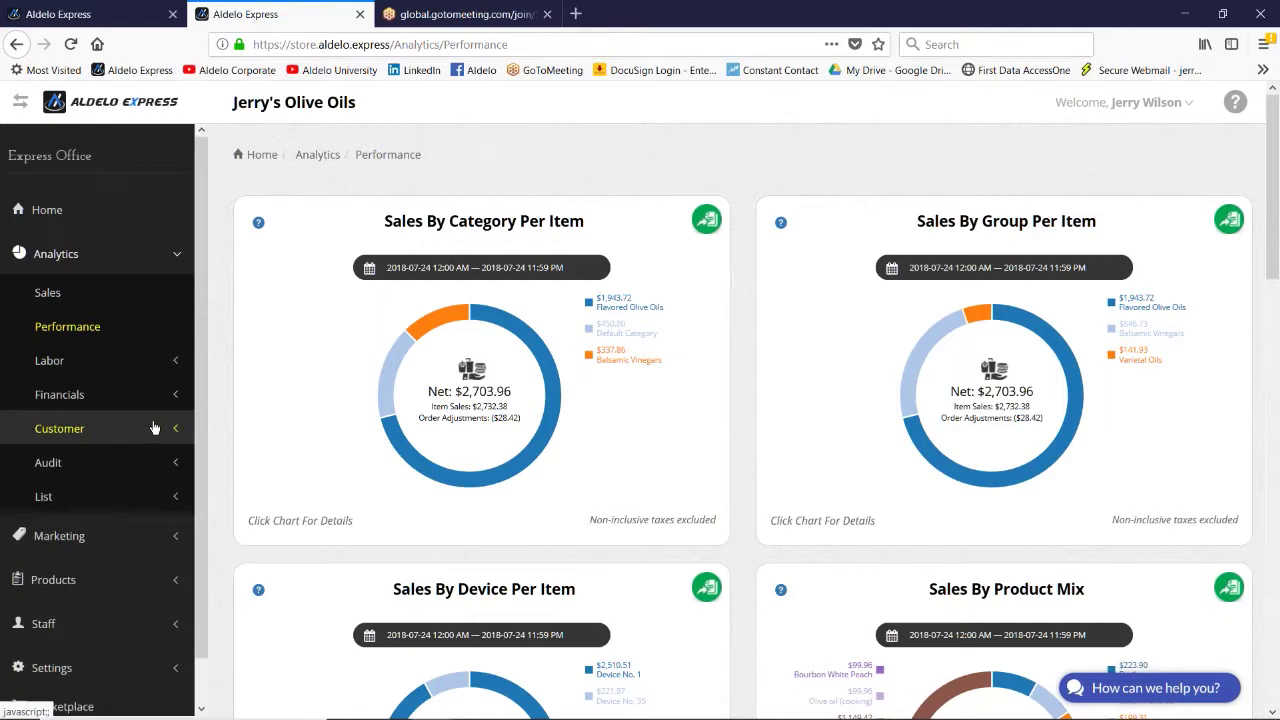
{"action": "left_click", "coordinate": [86, 667]}
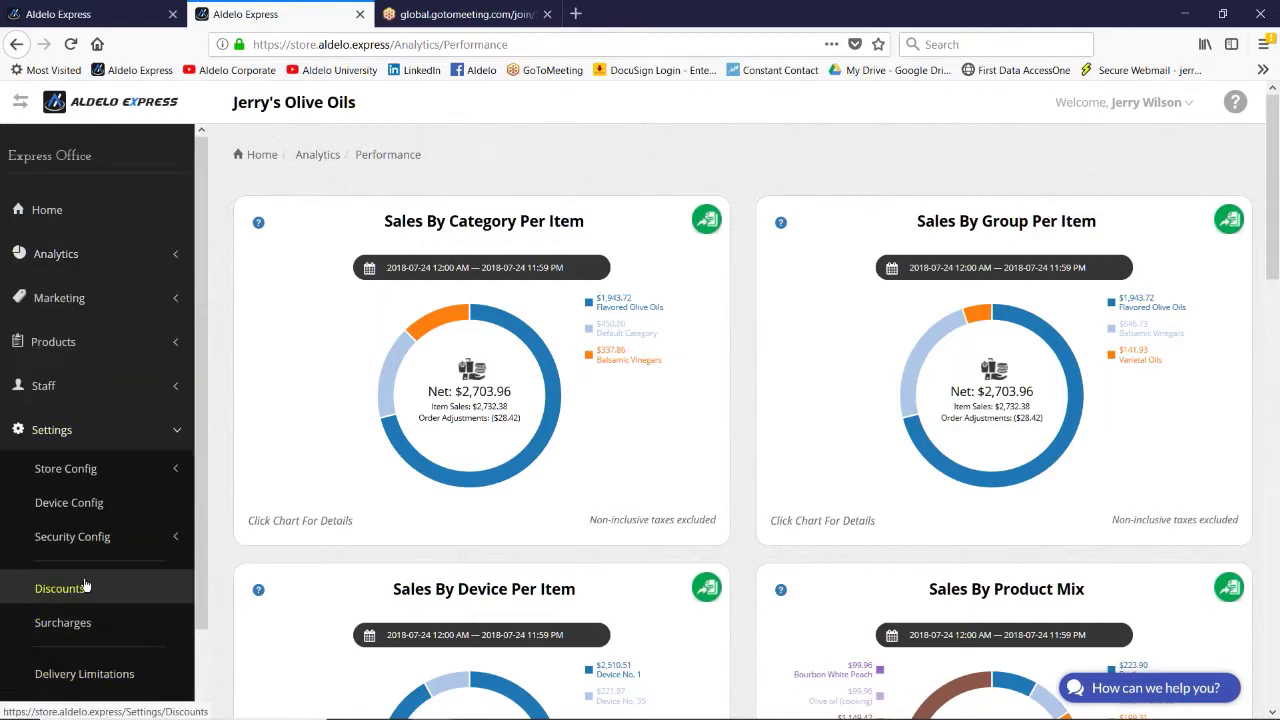
{"action": "left_click", "coordinate": [77, 477]}
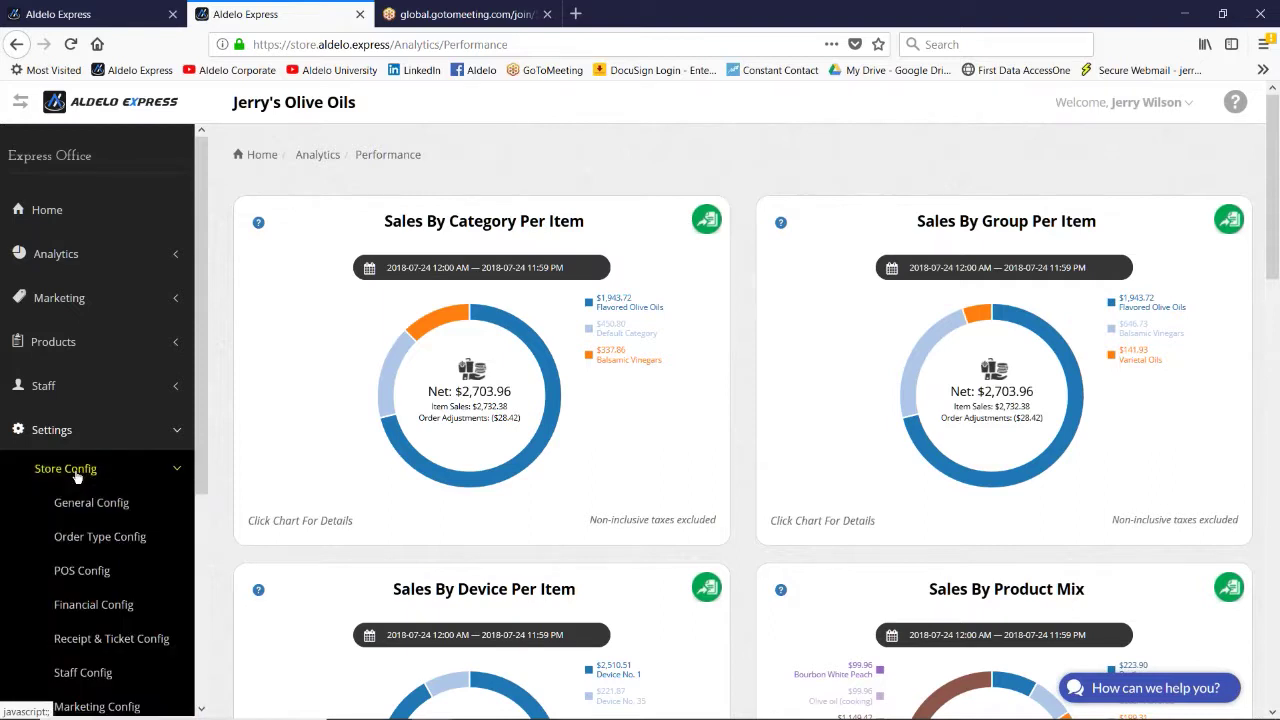
{"action": "scroll", "coordinate": [30, 480], "scroll_direction": "down", "scroll_amount": 3}
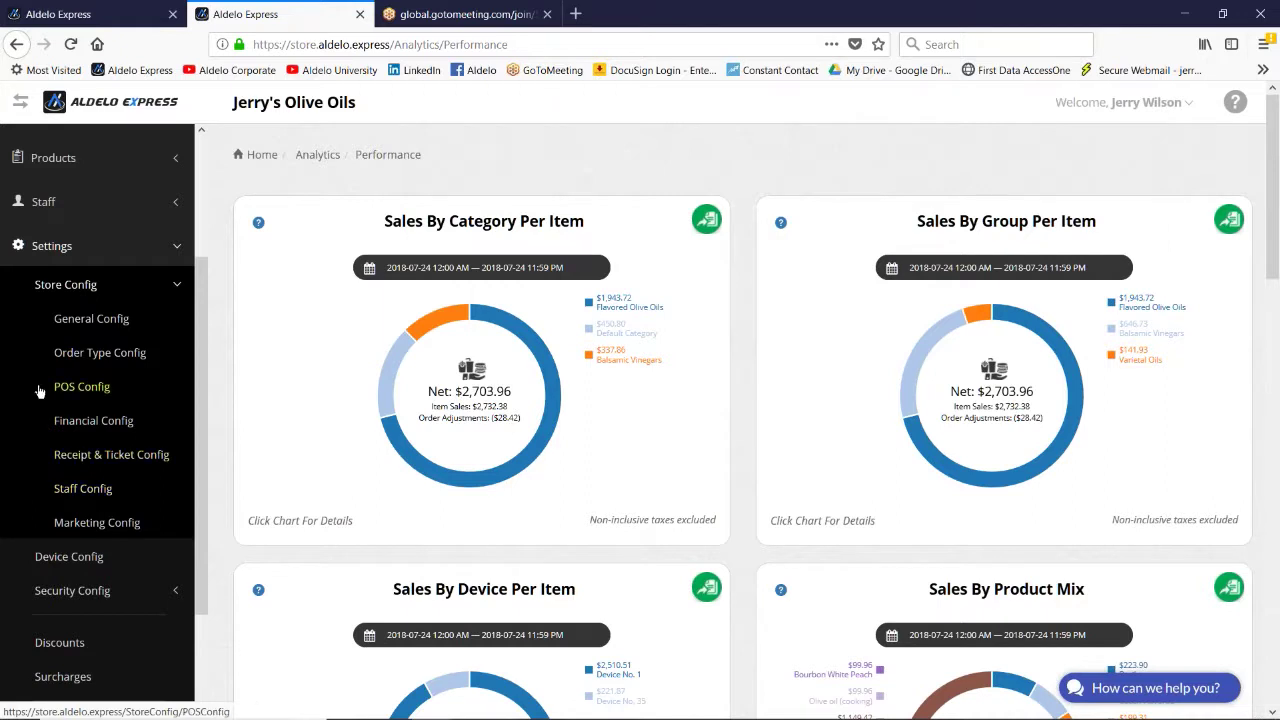
{"action": "left_click", "coordinate": [100, 352]}
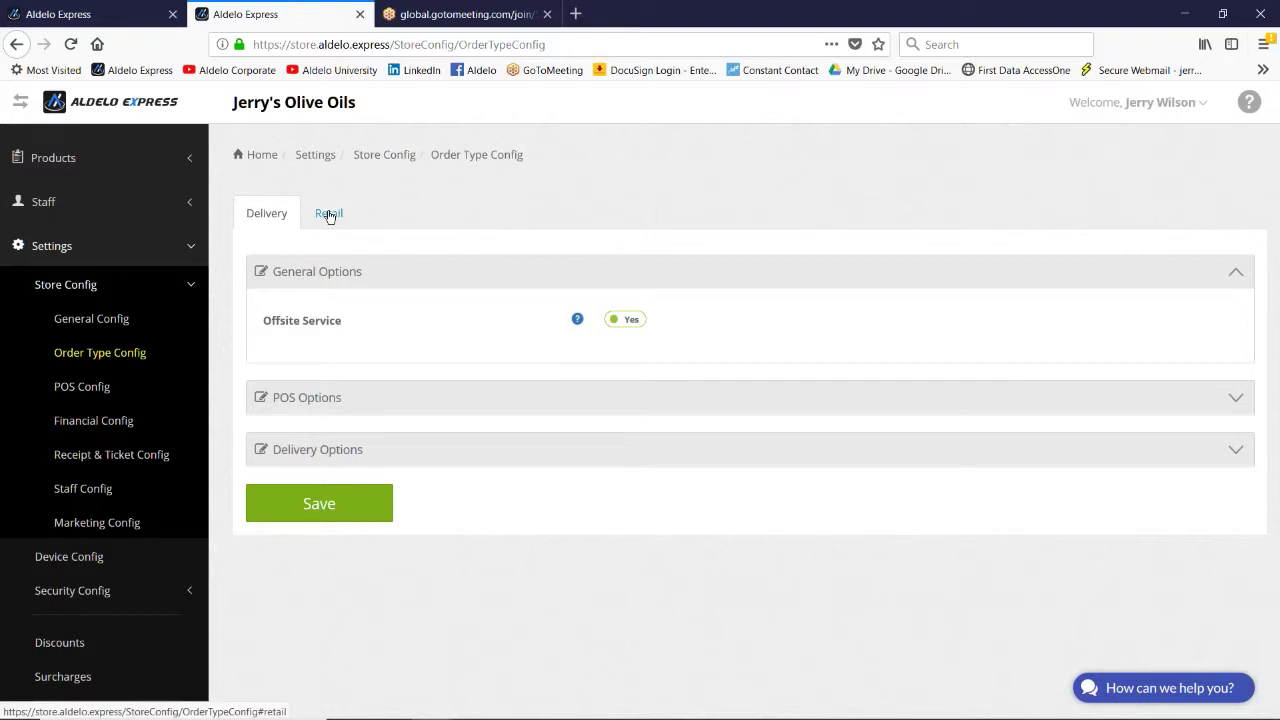
{"action": "left_click", "coordinate": [328, 215]}
{"action": "left_click", "coordinate": [279, 217]}
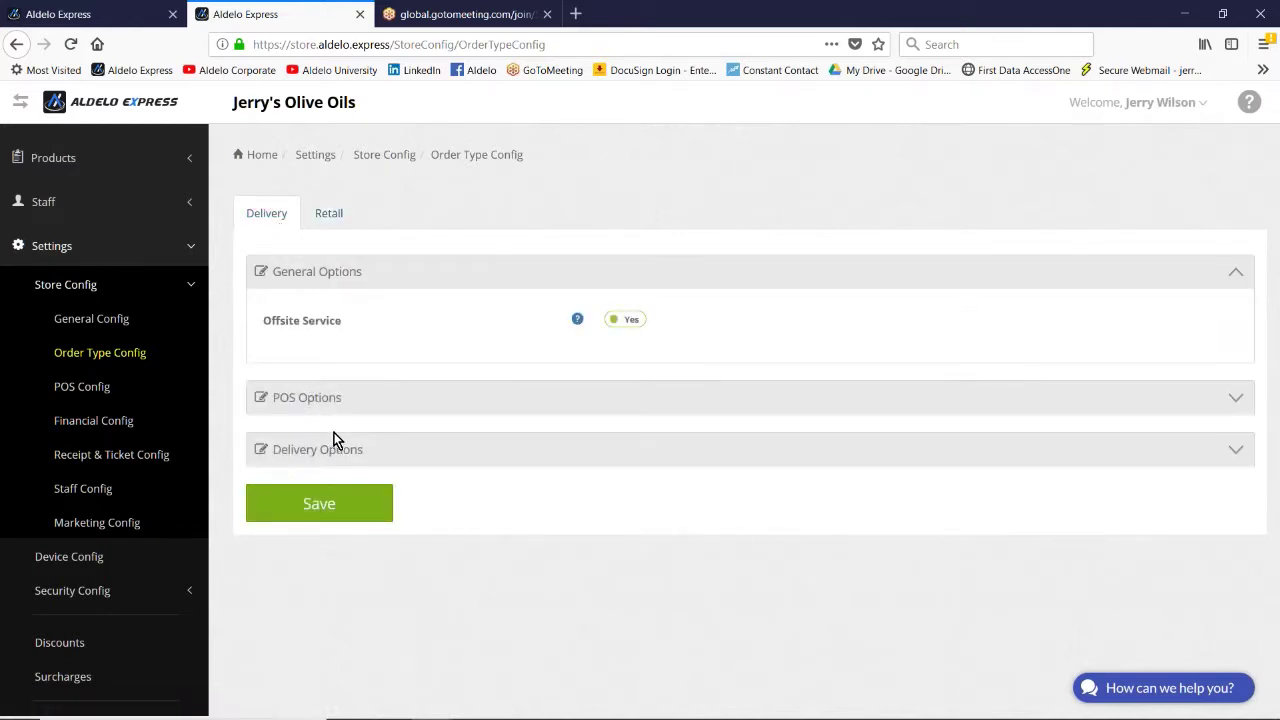
Step: Look through POS Config, then return to the Home dashboard
{"action": "left_click", "coordinate": [108, 394]}
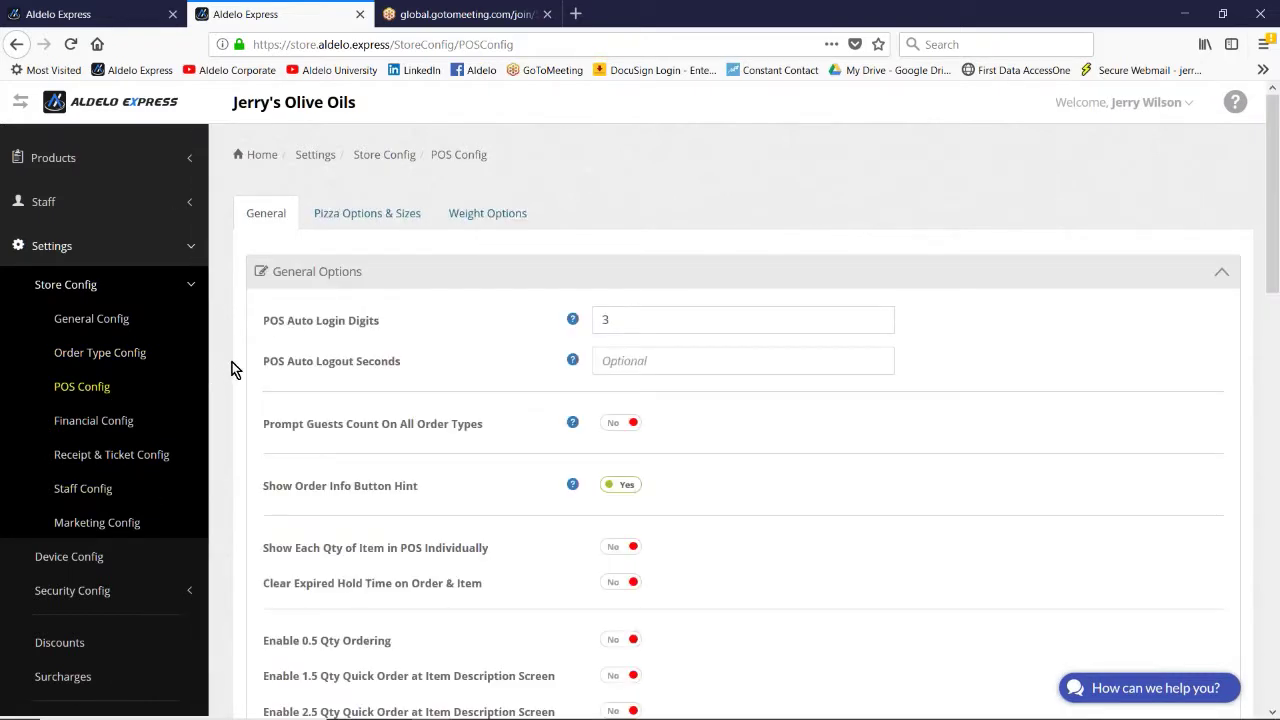
{"action": "scroll", "coordinate": [228, 366], "scroll_direction": "down", "scroll_amount": 4}
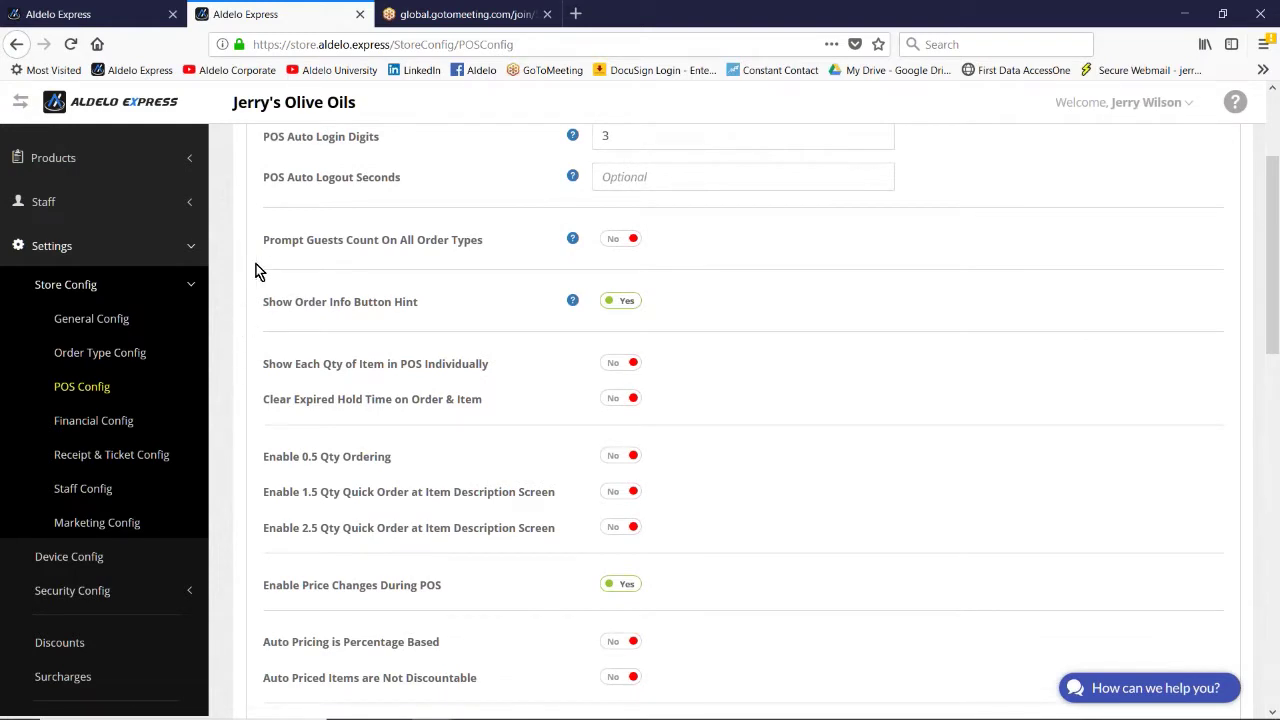
{"action": "scroll", "coordinate": [240, 282], "scroll_direction": "up", "scroll_amount": 4}
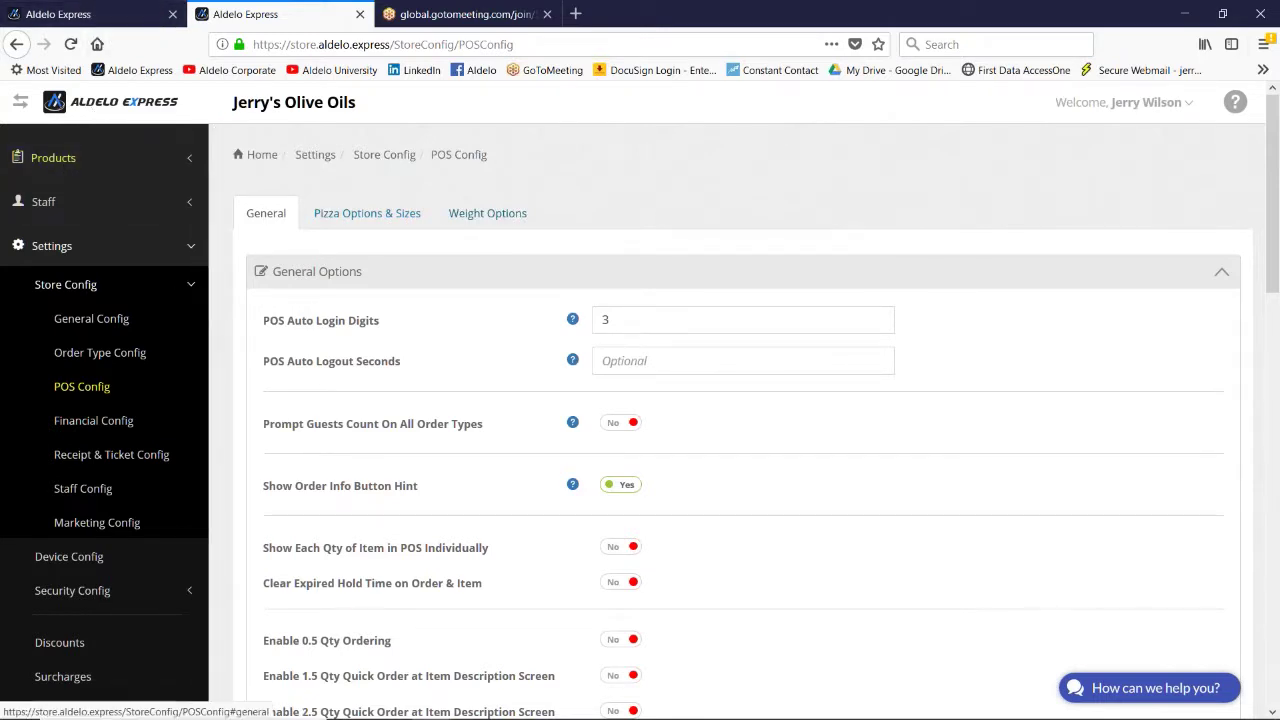
{"action": "left_click", "coordinate": [262, 155]}
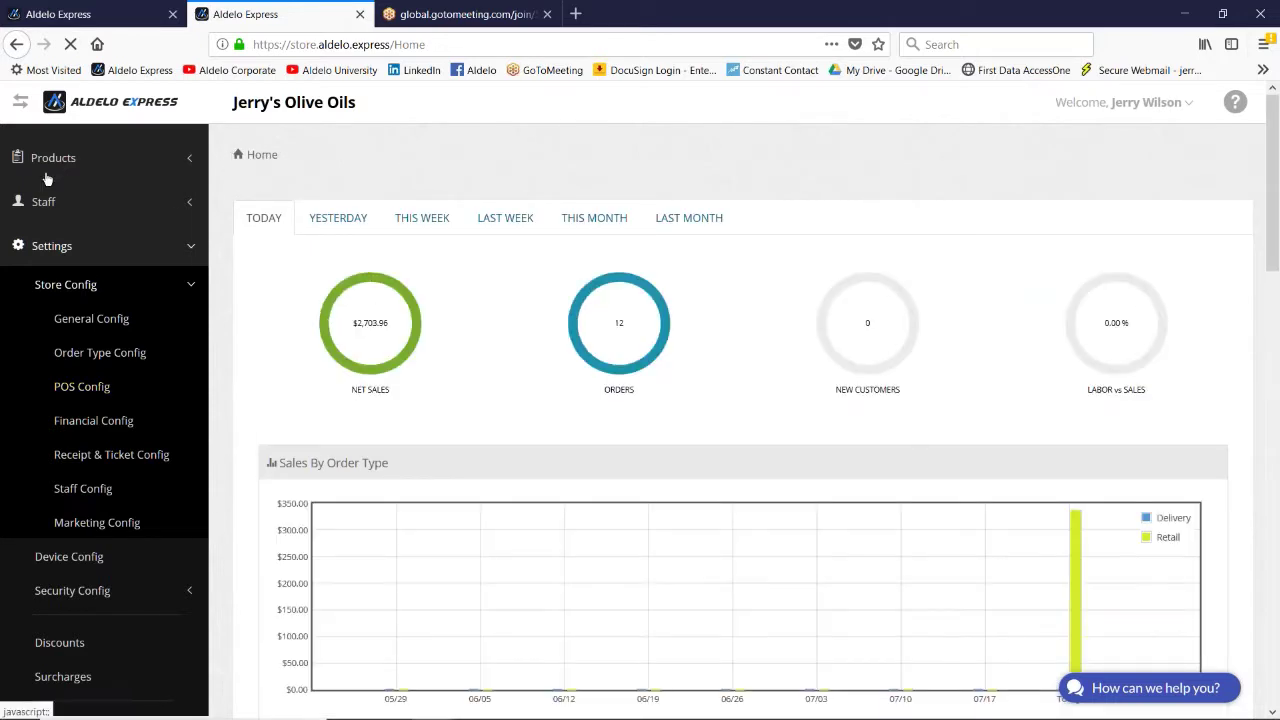
{"action": "scroll", "coordinate": [47, 190], "scroll_direction": "up", "scroll_amount": 4}
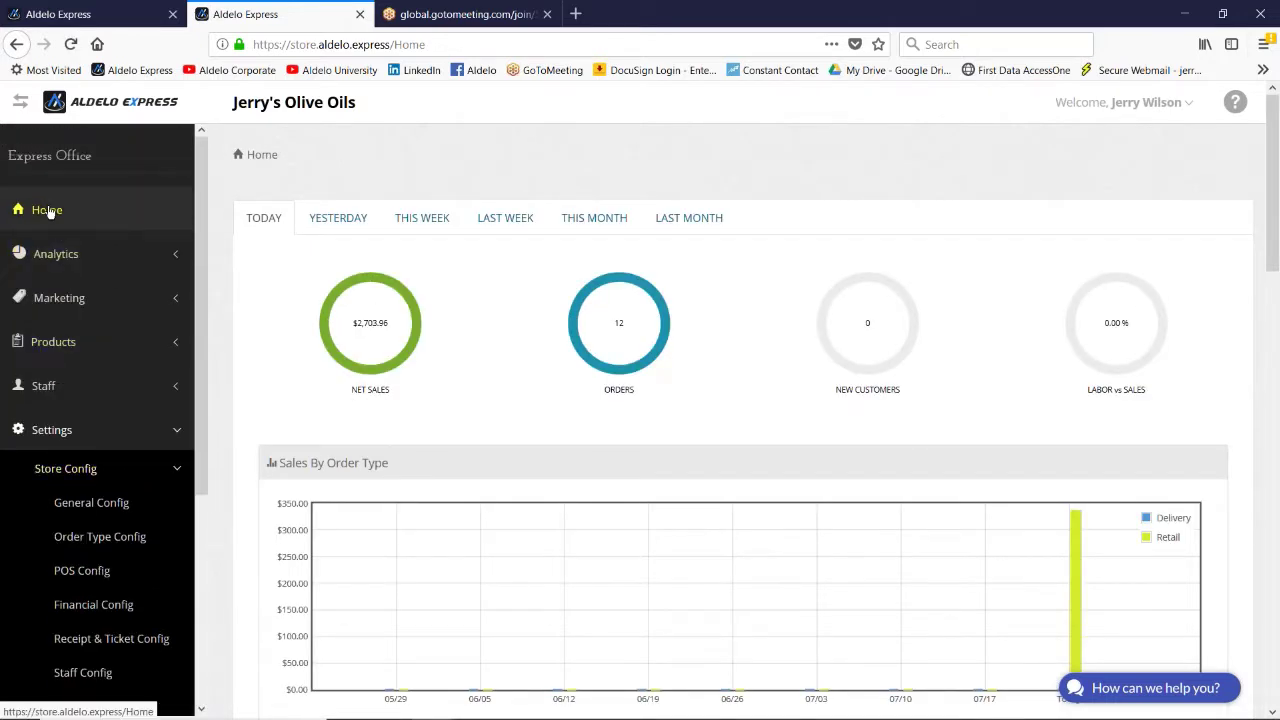
Step: Switch to the stores list and confirm managing Jerry's Cafe
{"action": "left_click", "coordinate": [47, 211]}
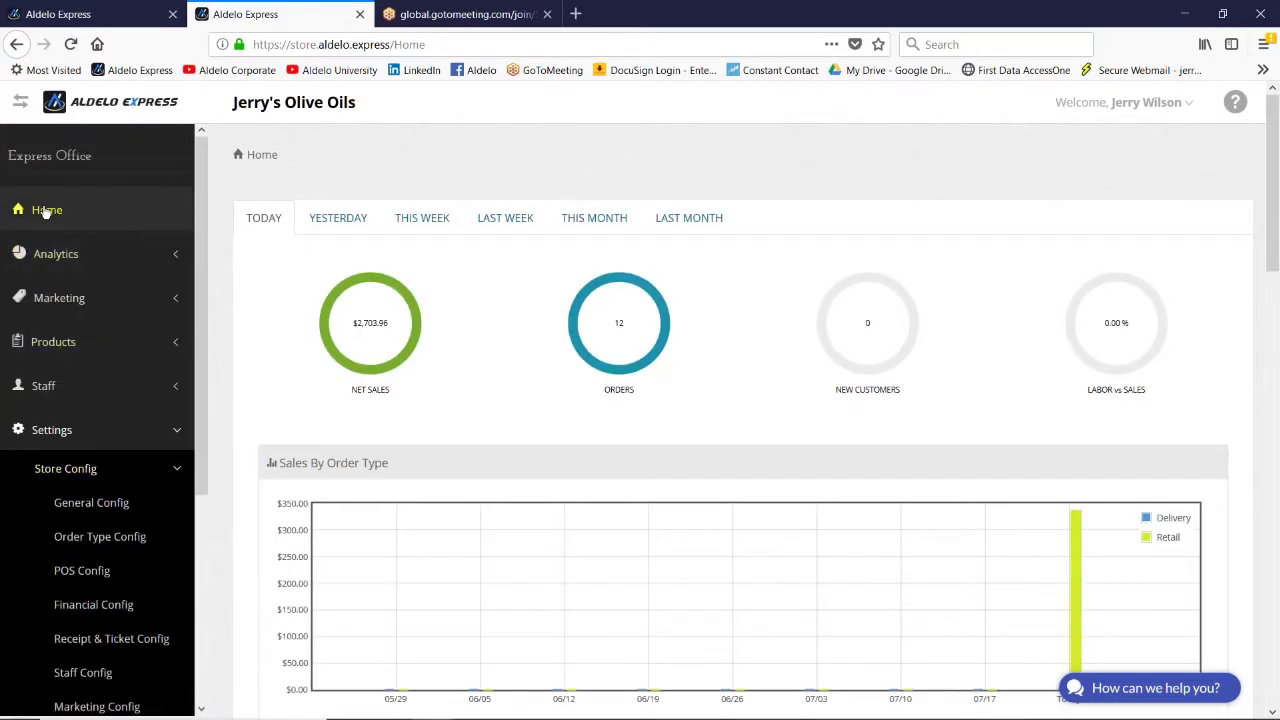
{"action": "left_click", "coordinate": [100, 20]}
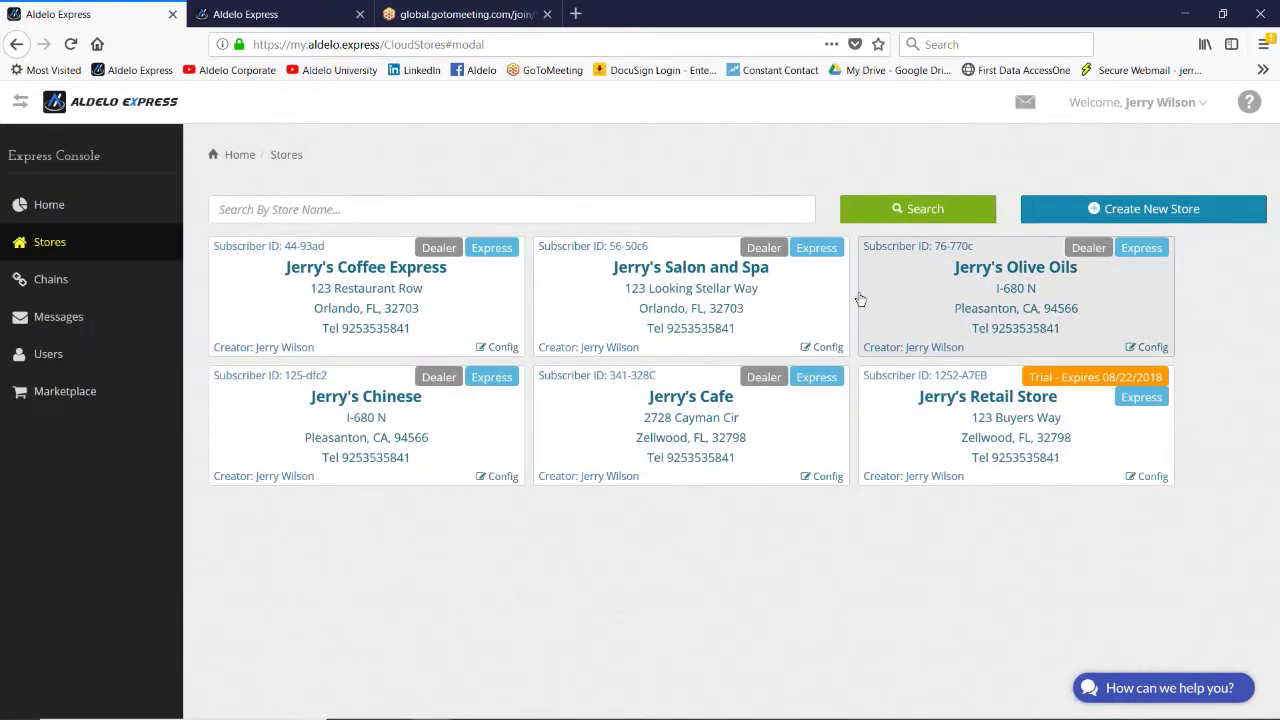
{"action": "left_click", "coordinate": [661, 425]}
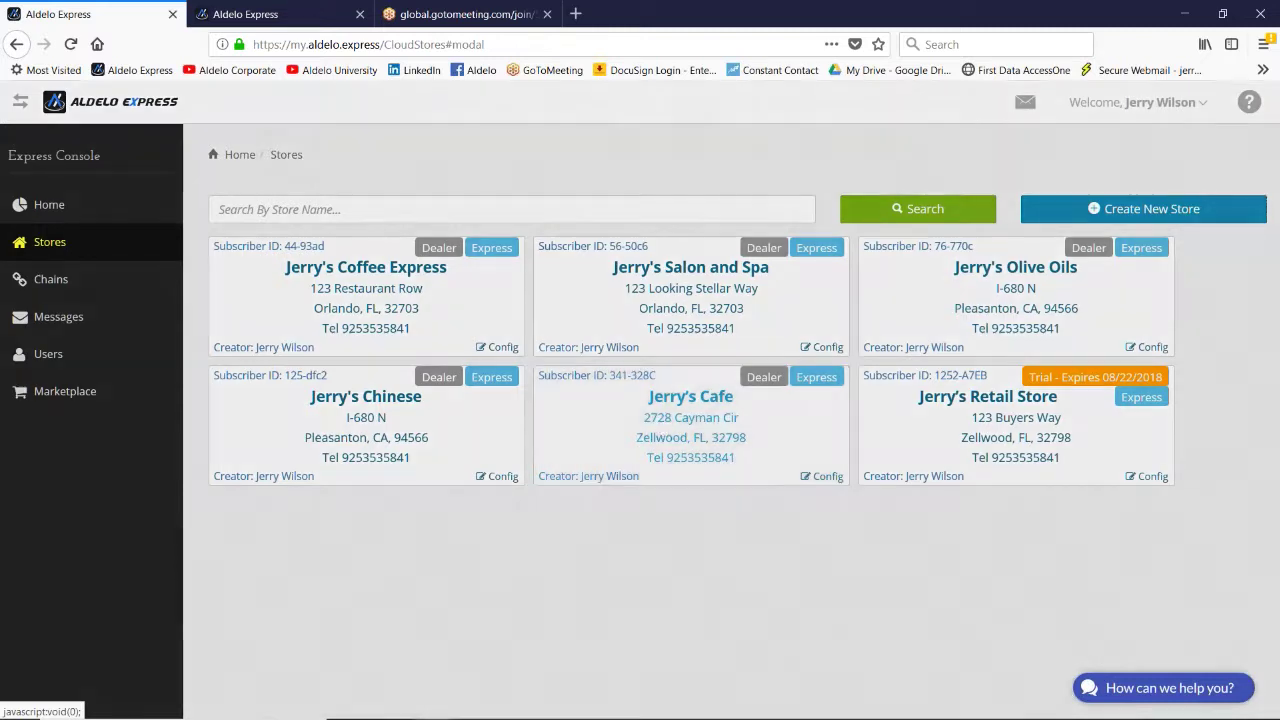
{"action": "left_click", "coordinate": [615, 209]}
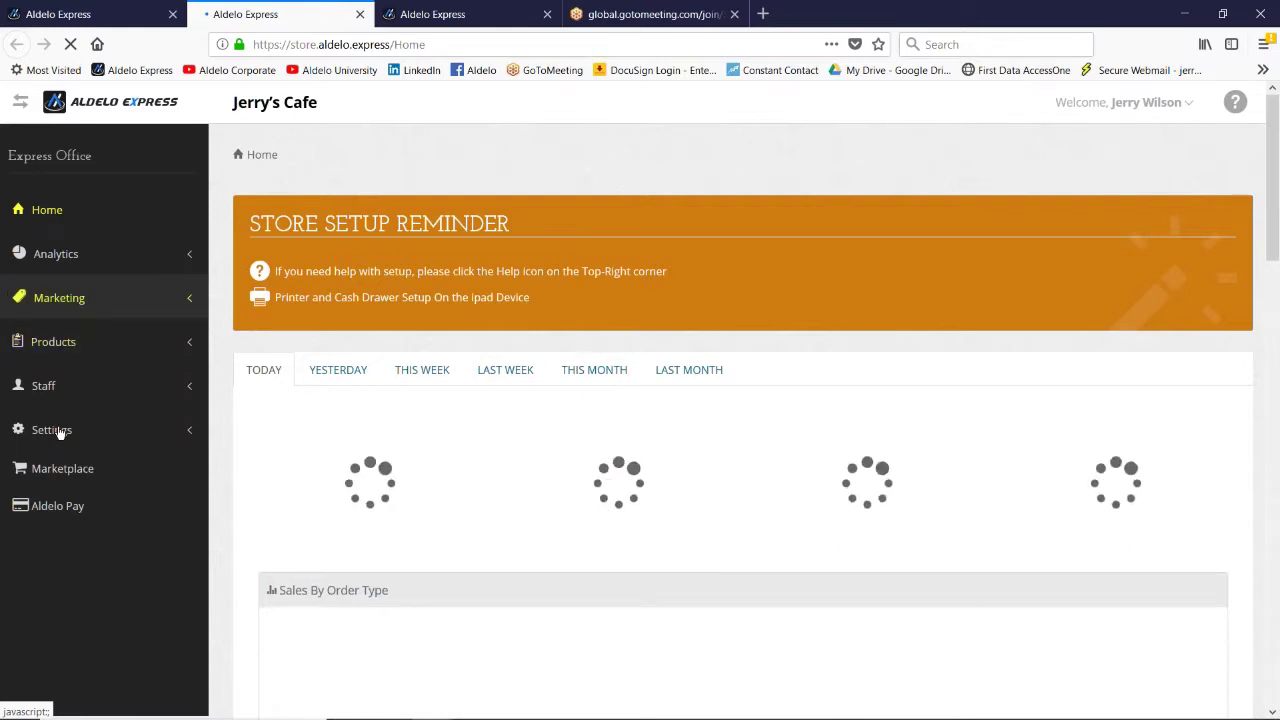
Step: Check the Bar order type's Bar Tab Options in Order Type Config
{"action": "left_click", "coordinate": [60, 430]}
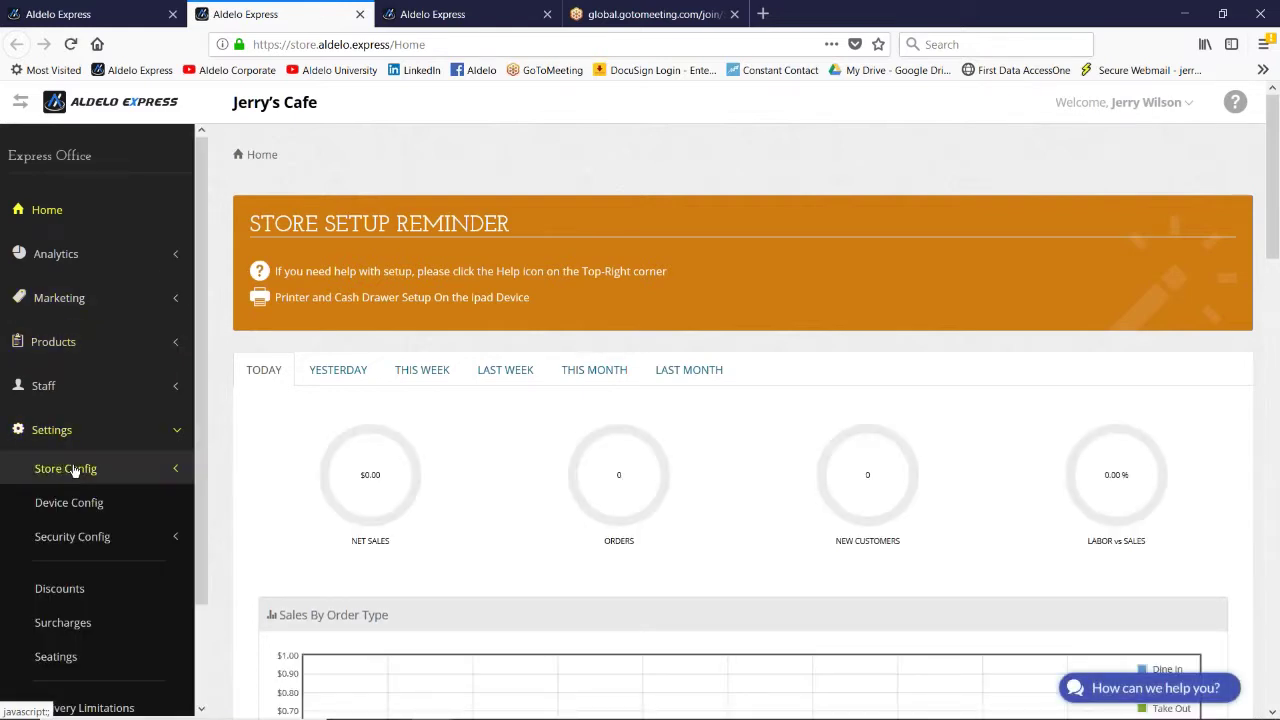
{"action": "left_click", "coordinate": [72, 470]}
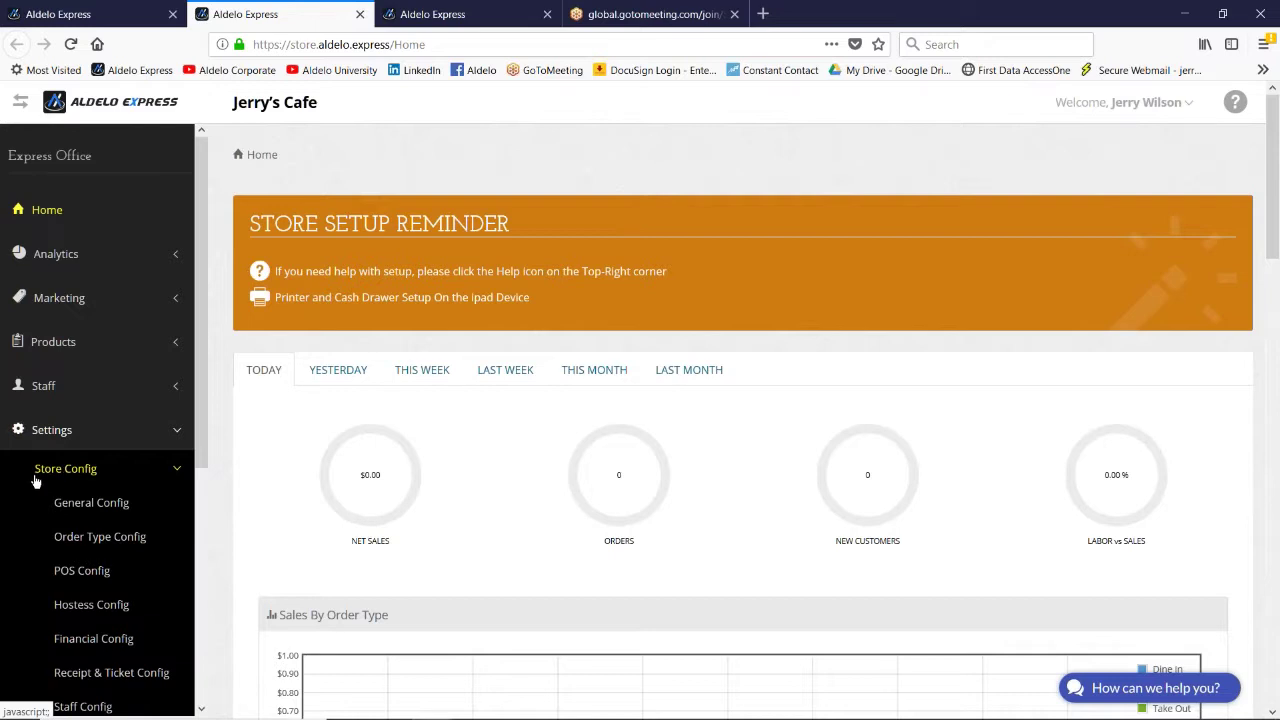
{"action": "scroll", "coordinate": [30, 470], "scroll_direction": "down", "scroll_amount": 3}
{"action": "left_click", "coordinate": [90, 354]}
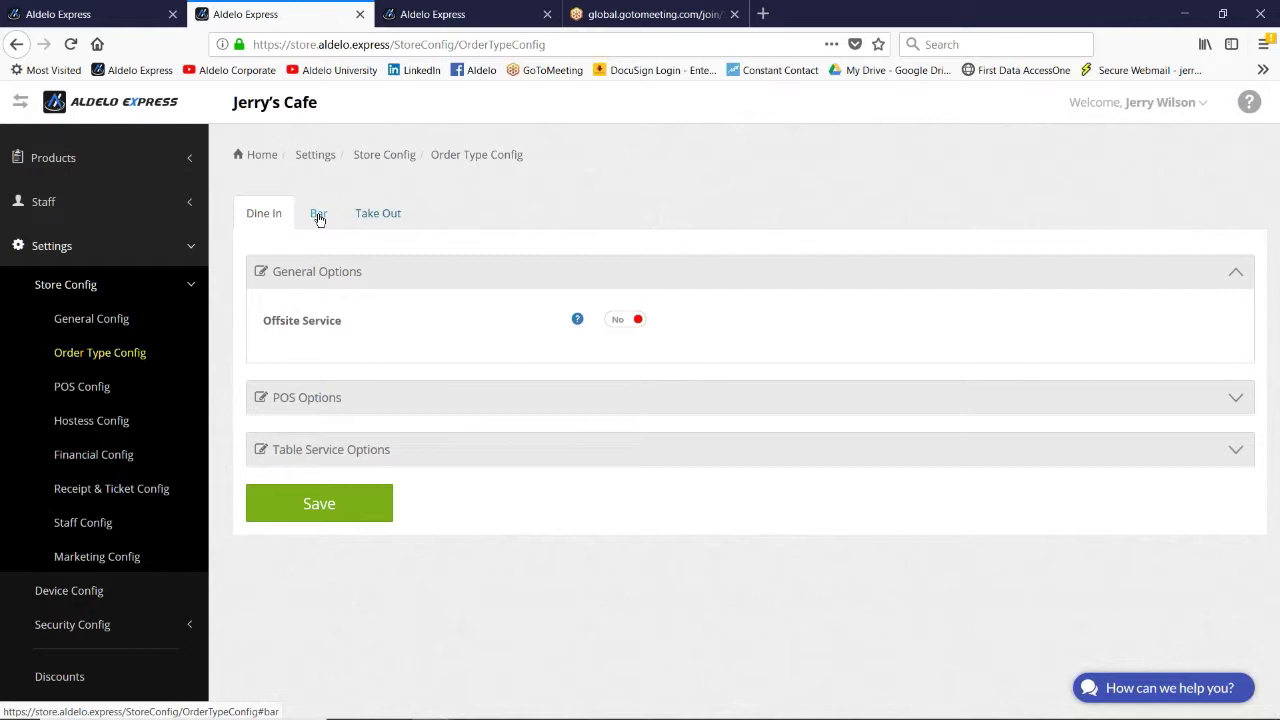
{"action": "left_click", "coordinate": [318, 216]}
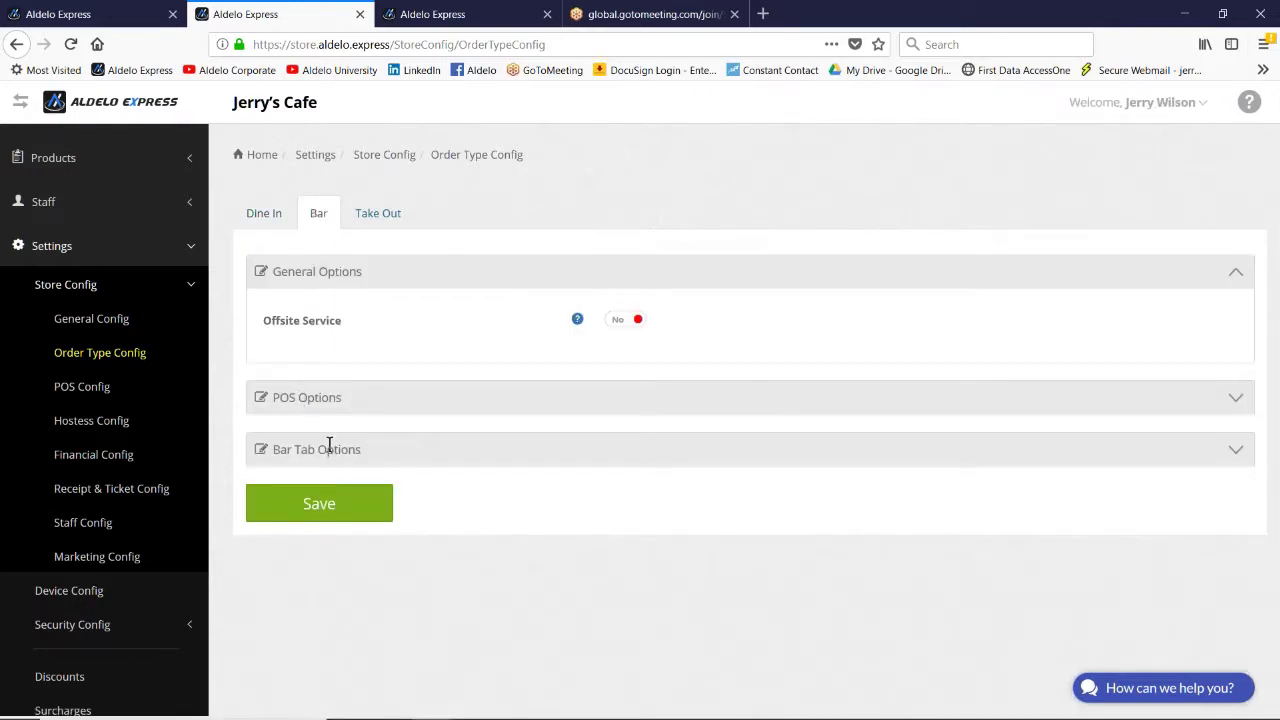
{"action": "left_click", "coordinate": [329, 447]}
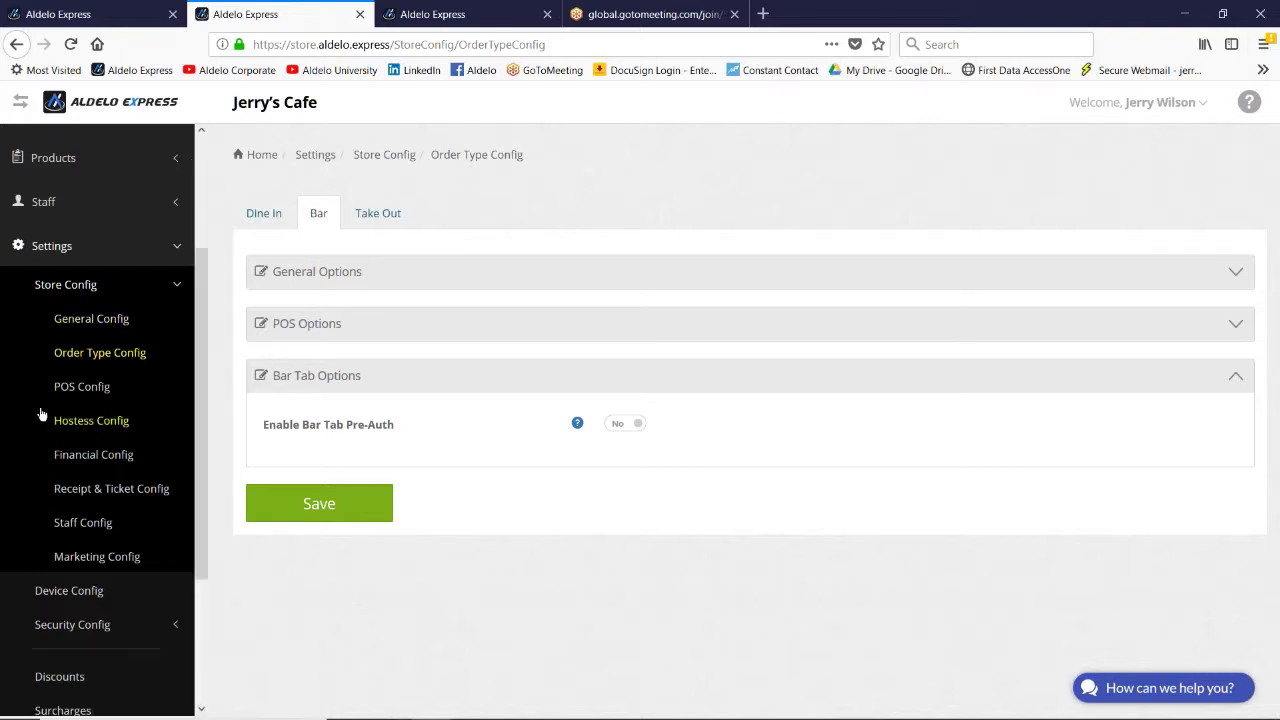
Step: Review Staff Config POS Options (Forced Clock In off, reminder 120), then open the employee list
{"action": "left_click", "coordinate": [100, 525]}
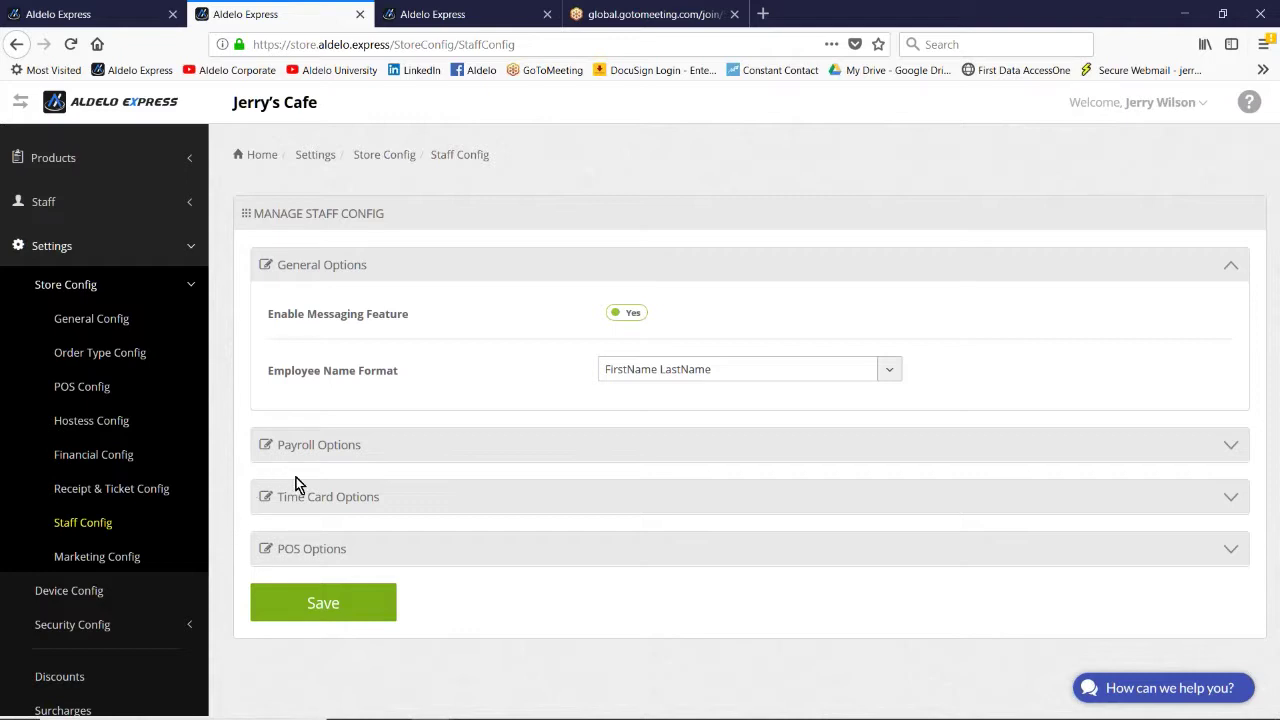
{"action": "left_click", "coordinate": [330, 548]}
{"action": "scroll", "coordinate": [240, 505], "scroll_direction": "down", "scroll_amount": 5}
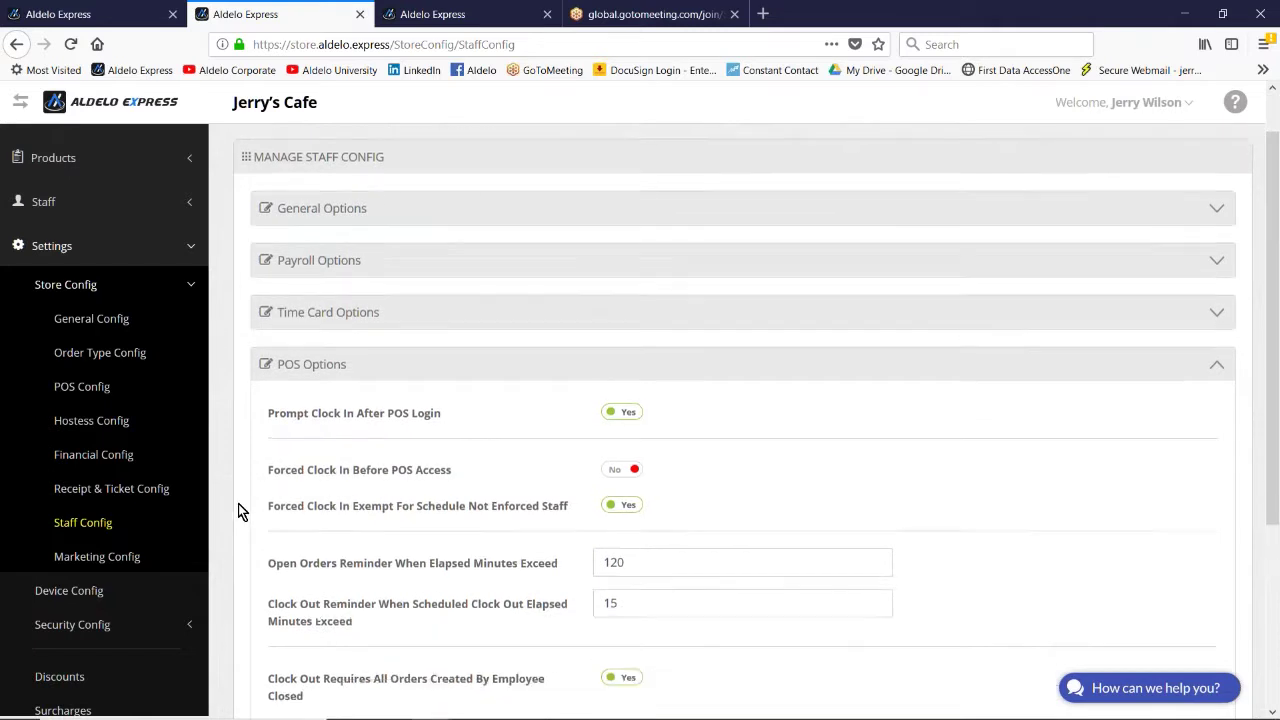
{"action": "scroll", "coordinate": [229, 497], "scroll_direction": "down", "scroll_amount": 2}
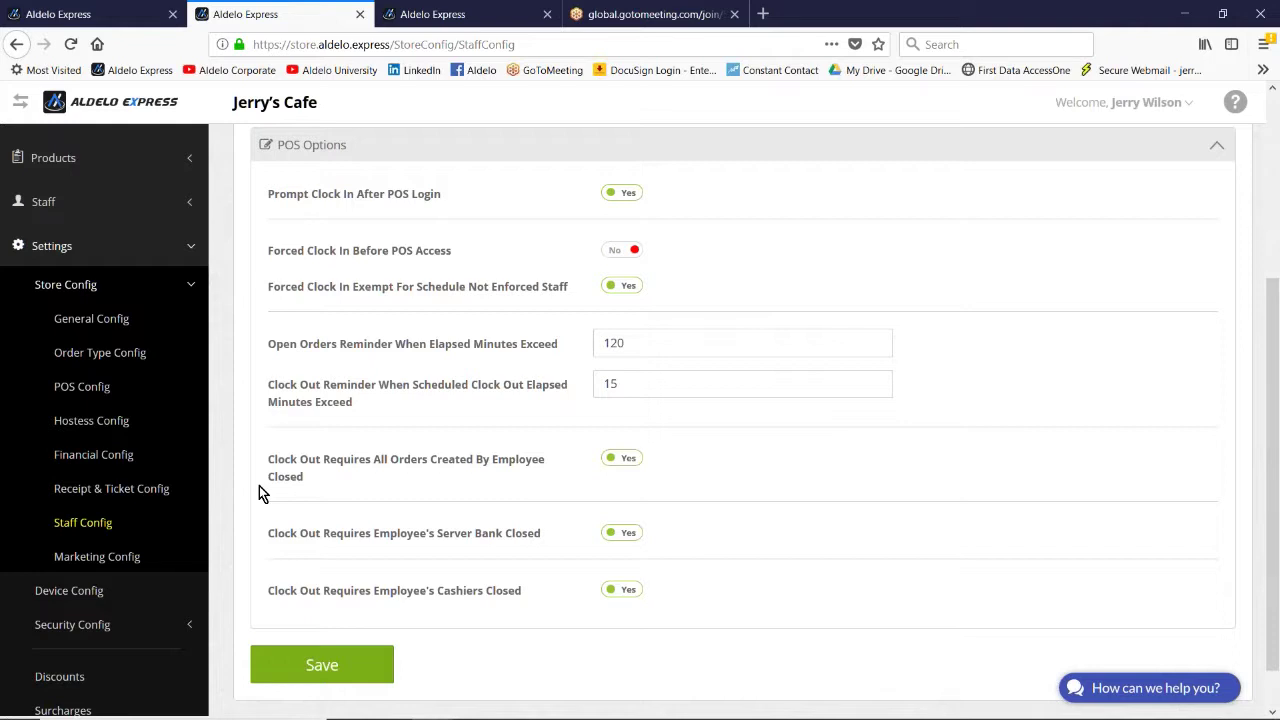
{"action": "left_click", "coordinate": [62, 205]}
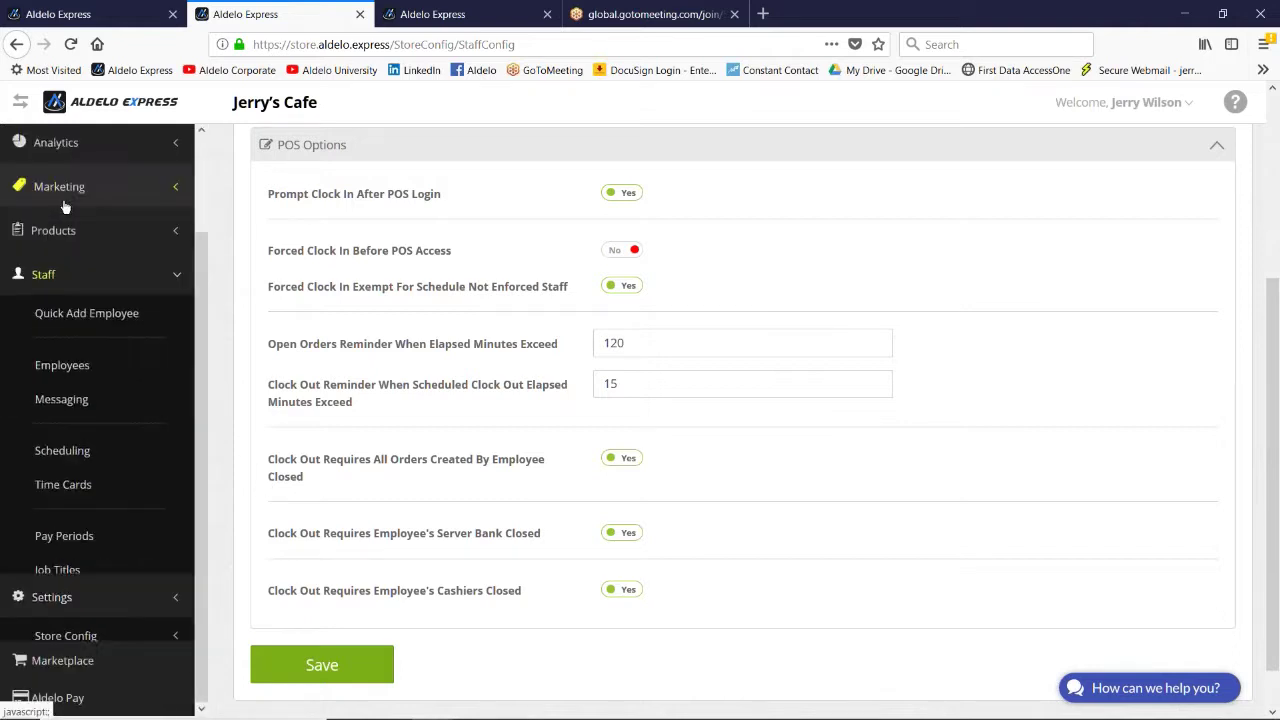
{"action": "left_click", "coordinate": [72, 385]}
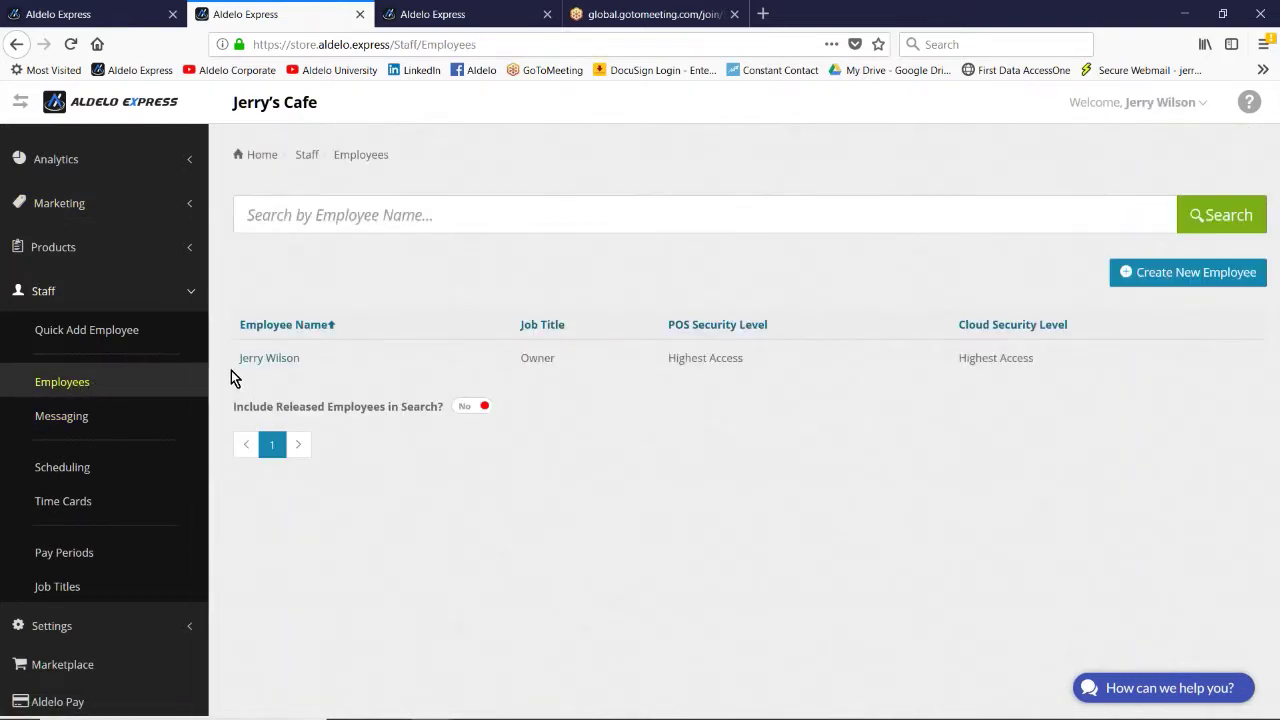
Step: Open the owner's employee record and reveal its extended settings
{"action": "left_click", "coordinate": [263, 362]}
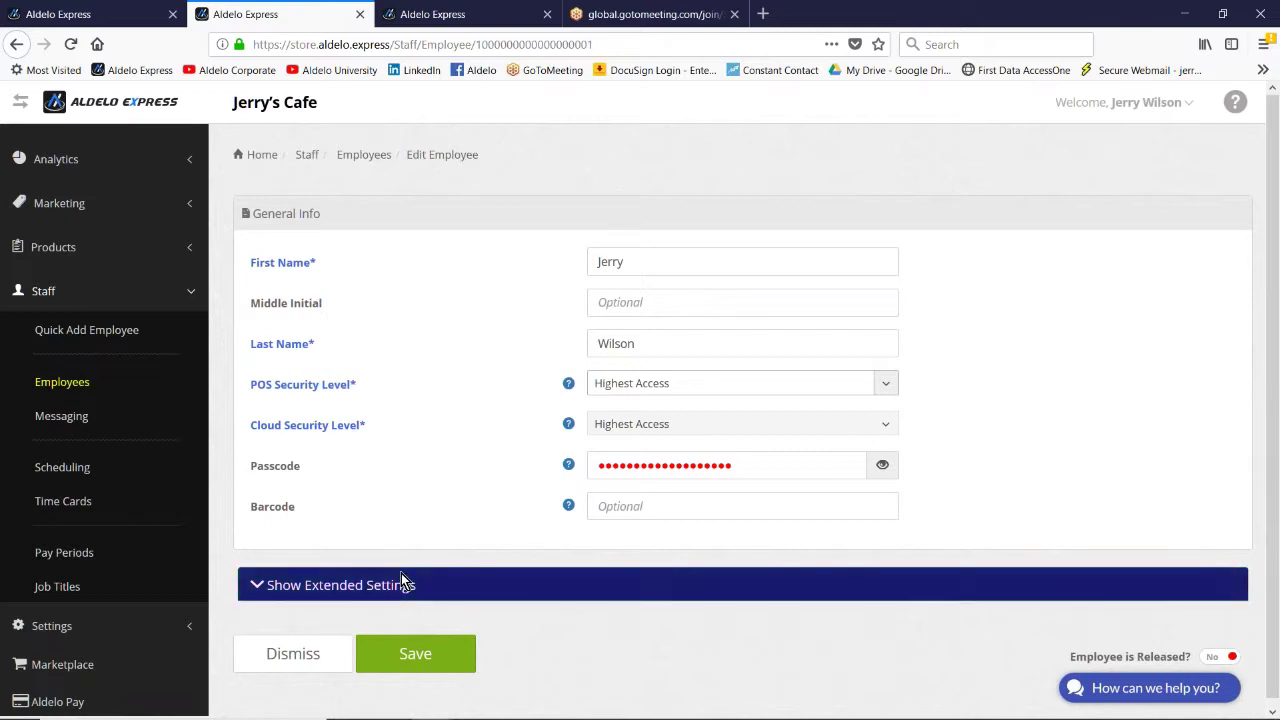
{"action": "left_click", "coordinate": [397, 584]}
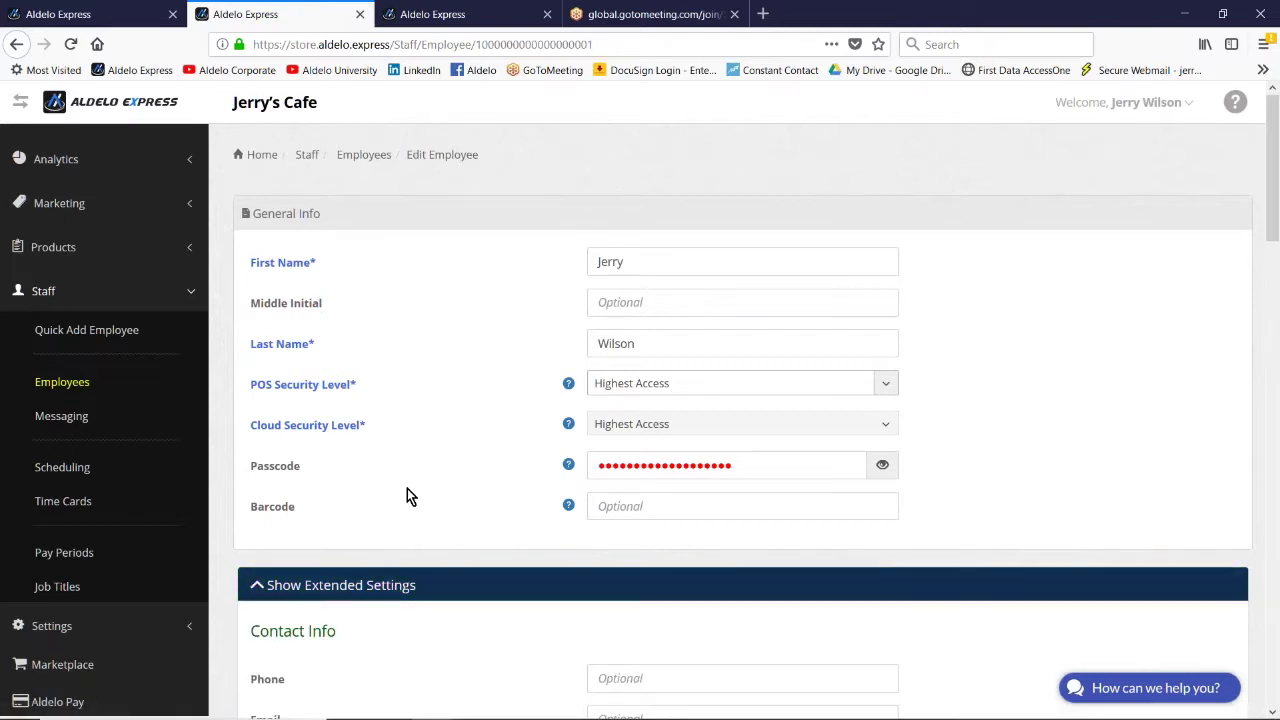
{"action": "scroll", "coordinate": [395, 490], "scroll_direction": "down", "scroll_amount": 3}
{"action": "scroll", "coordinate": [388, 485], "scroll_direction": "down", "scroll_amount": 2}
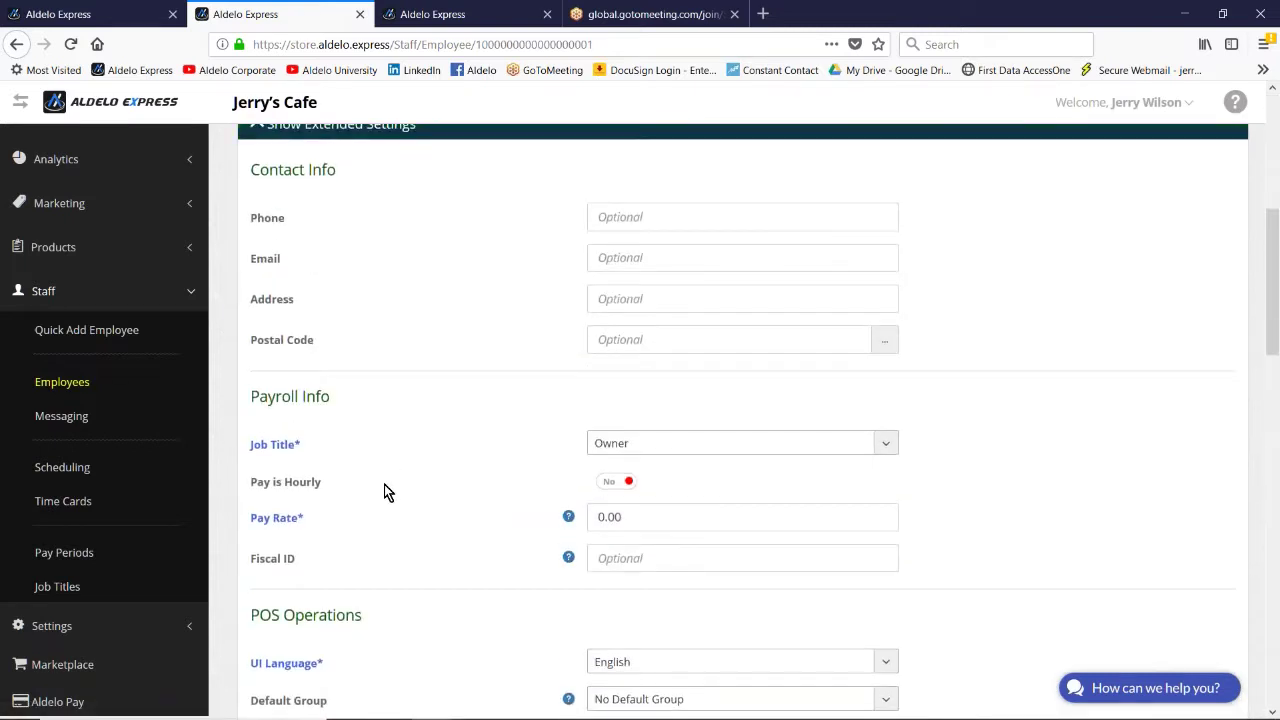
{"action": "scroll", "coordinate": [384, 484], "scroll_direction": "down", "scroll_amount": 2}
{"action": "scroll", "coordinate": [368, 437], "scroll_direction": "down", "scroll_amount": 1}
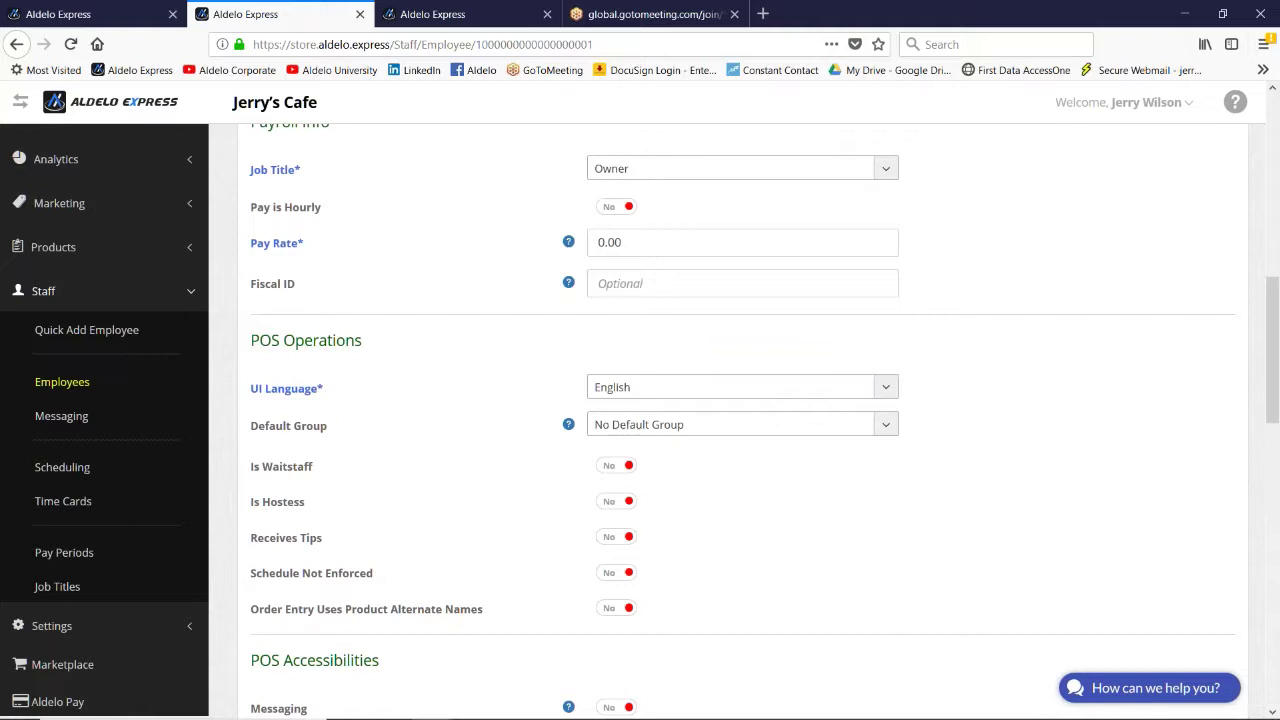
Step: Turn on Is Waitstaff, Receives Tips and Server Banking, then save the record
{"action": "left_click", "coordinate": [609, 466]}
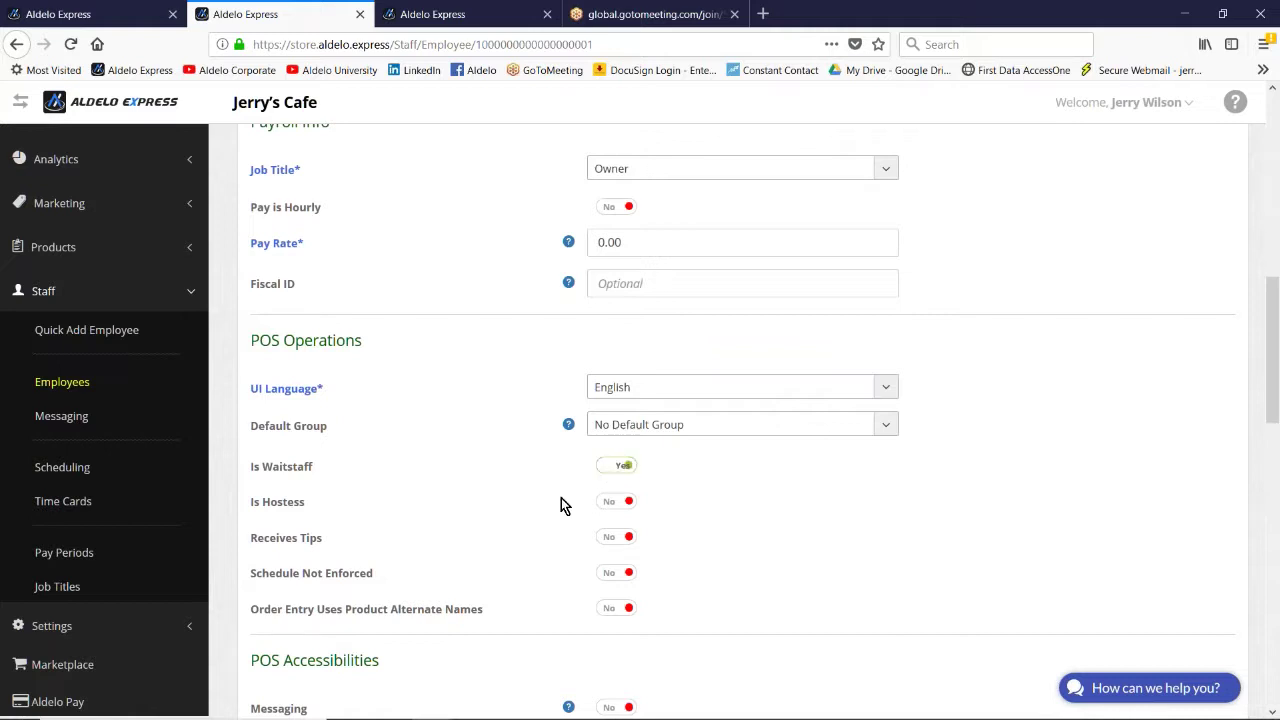
{"action": "left_click", "coordinate": [613, 538]}
{"action": "scroll", "coordinate": [494, 538], "scroll_direction": "down", "scroll_amount": 3}
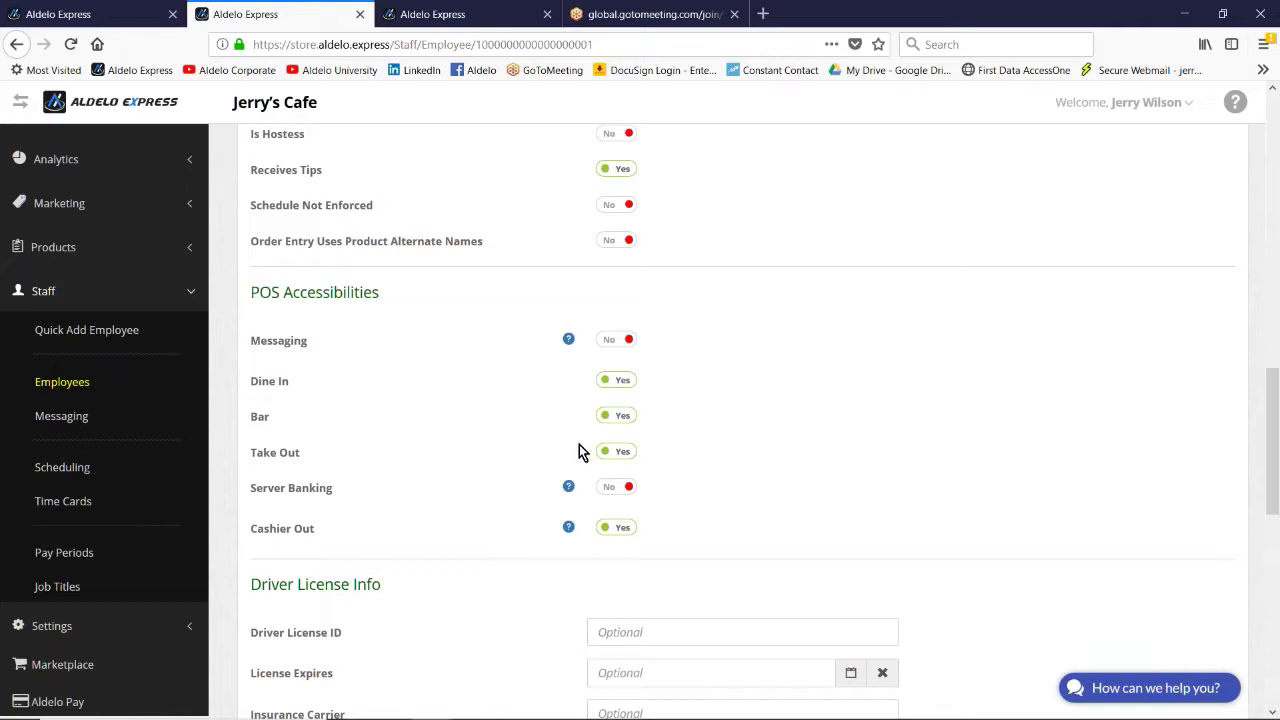
{"action": "left_click", "coordinate": [612, 490]}
{"action": "scroll", "coordinate": [430, 530], "scroll_direction": "down", "scroll_amount": 6}
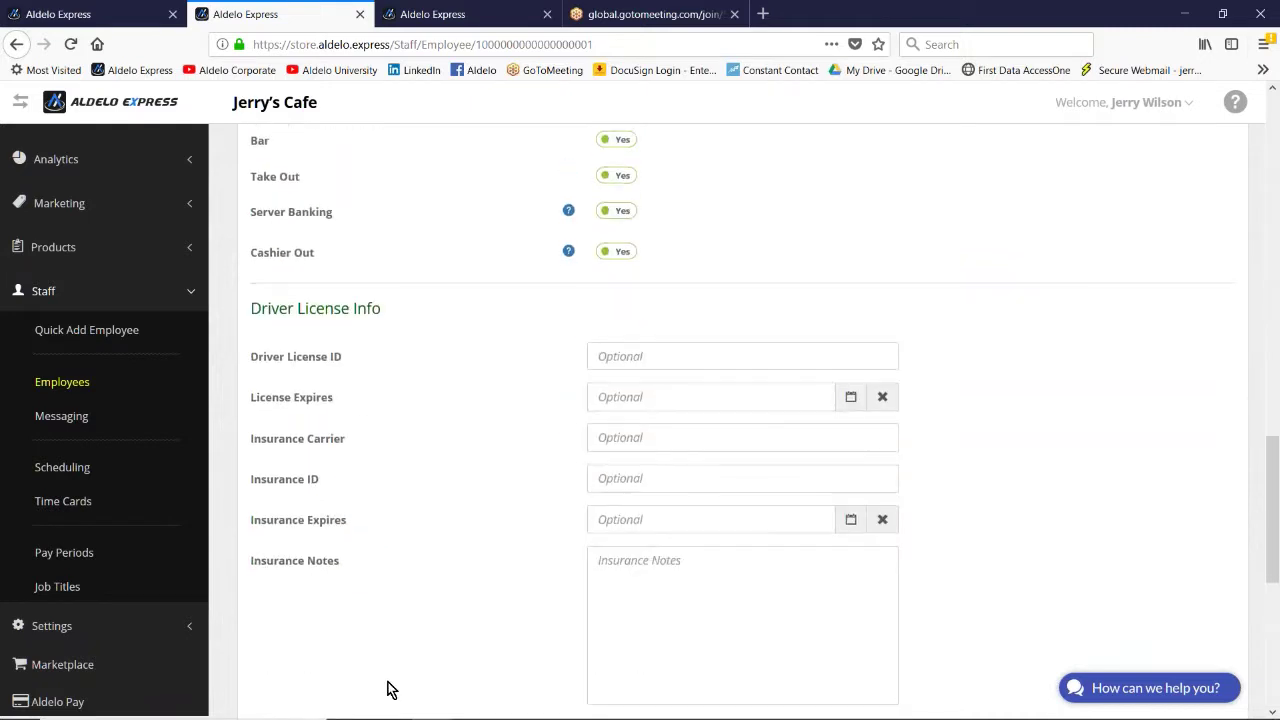
{"action": "scroll", "coordinate": [349, 645], "scroll_direction": "down", "scroll_amount": 2}
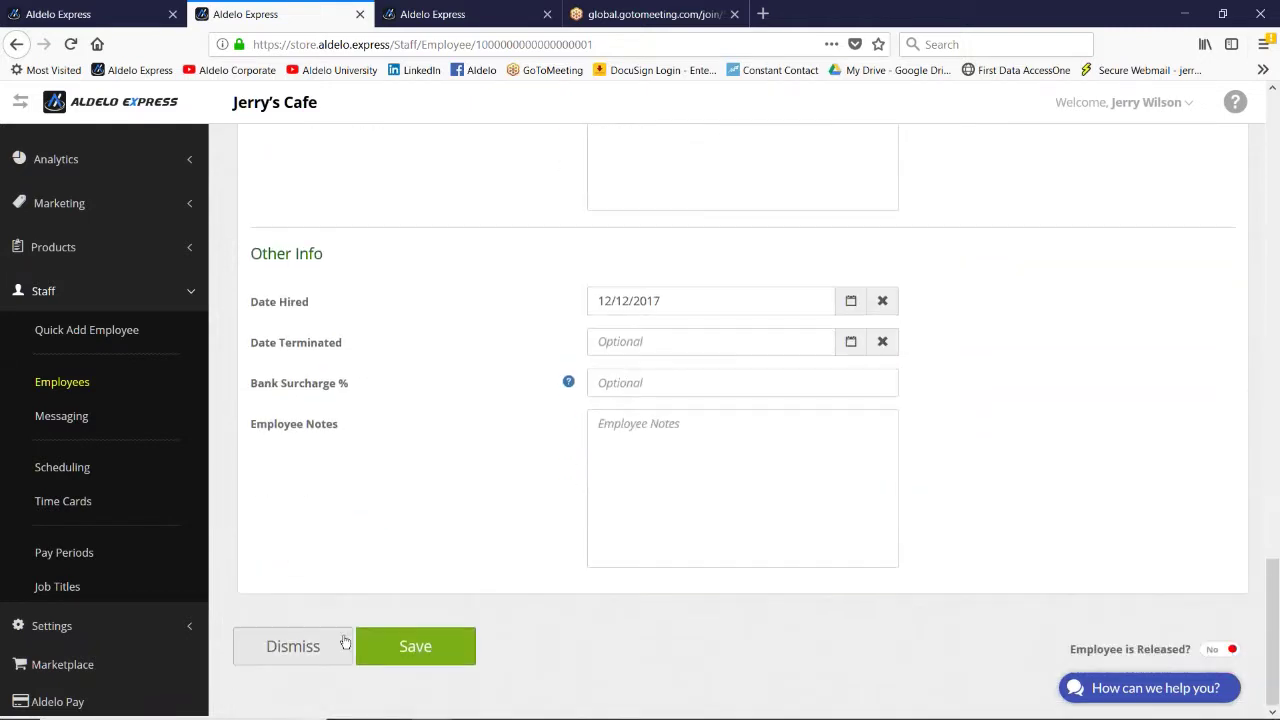
{"action": "left_click", "coordinate": [429, 648]}
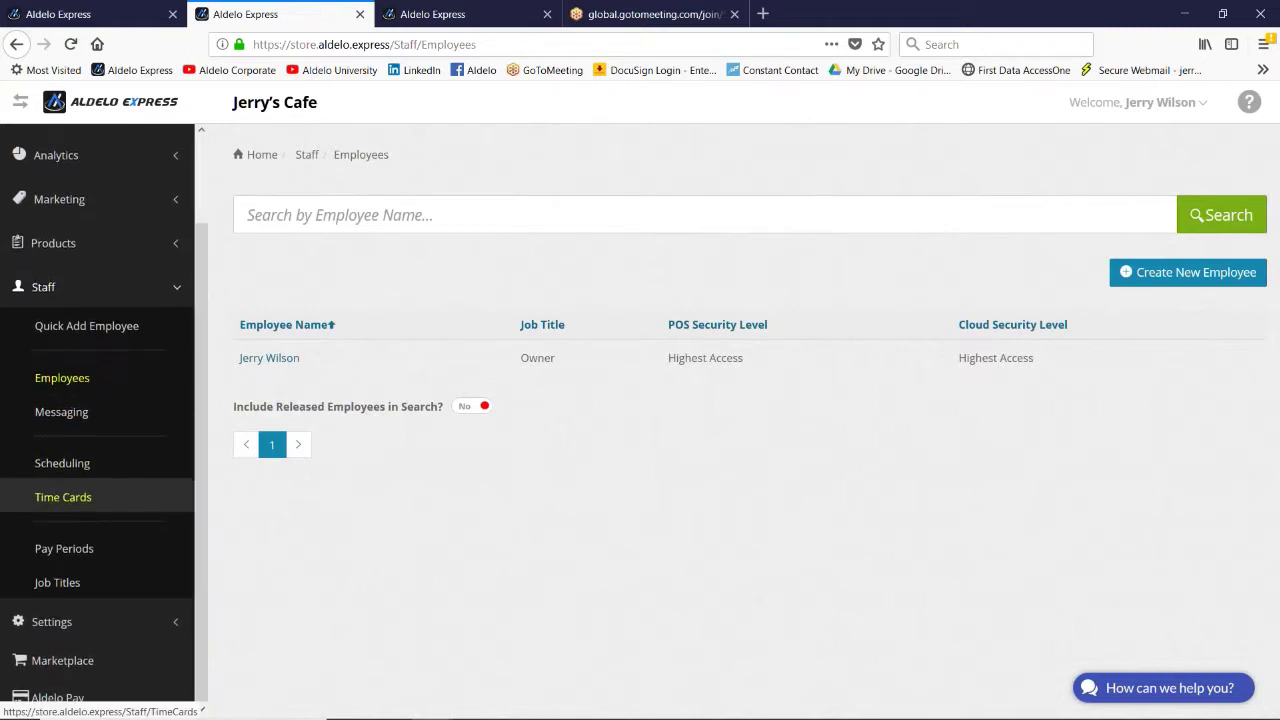
Step: Go to Settings > Store Config > Order Type Config to show the Dine In order type
{"action": "left_click", "coordinate": [55, 622]}
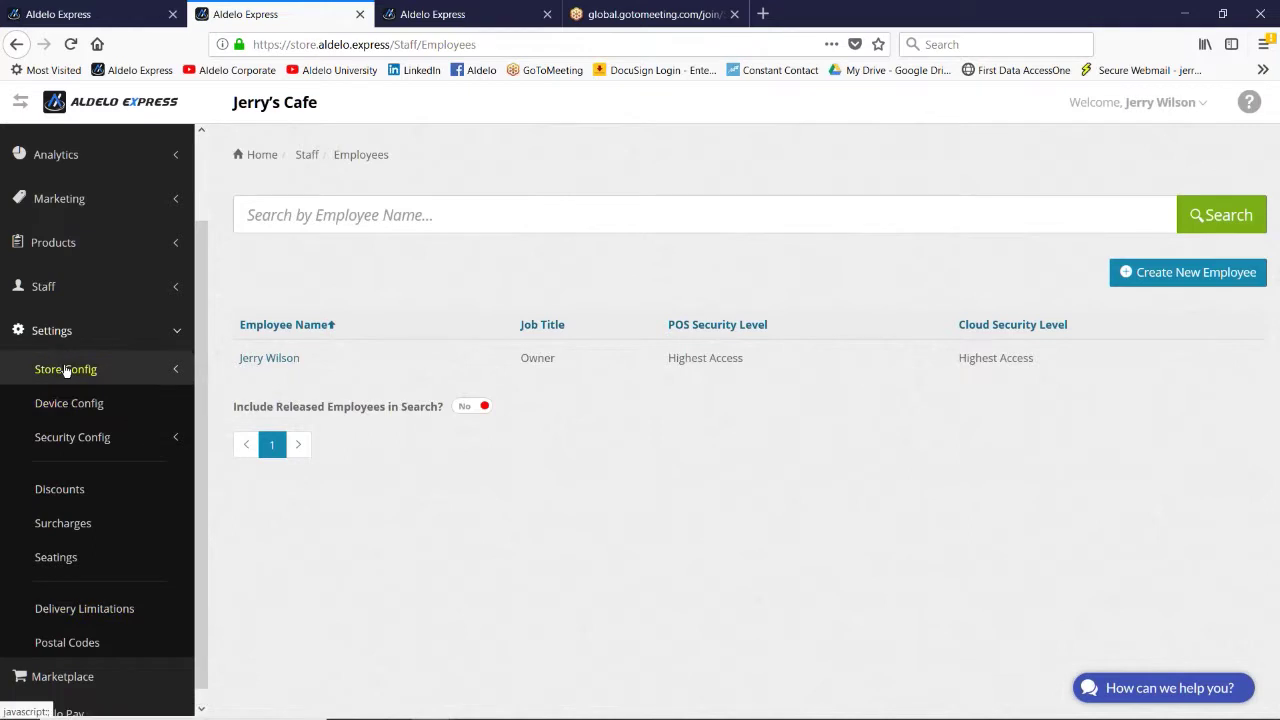
{"action": "left_click", "coordinate": [65, 371]}
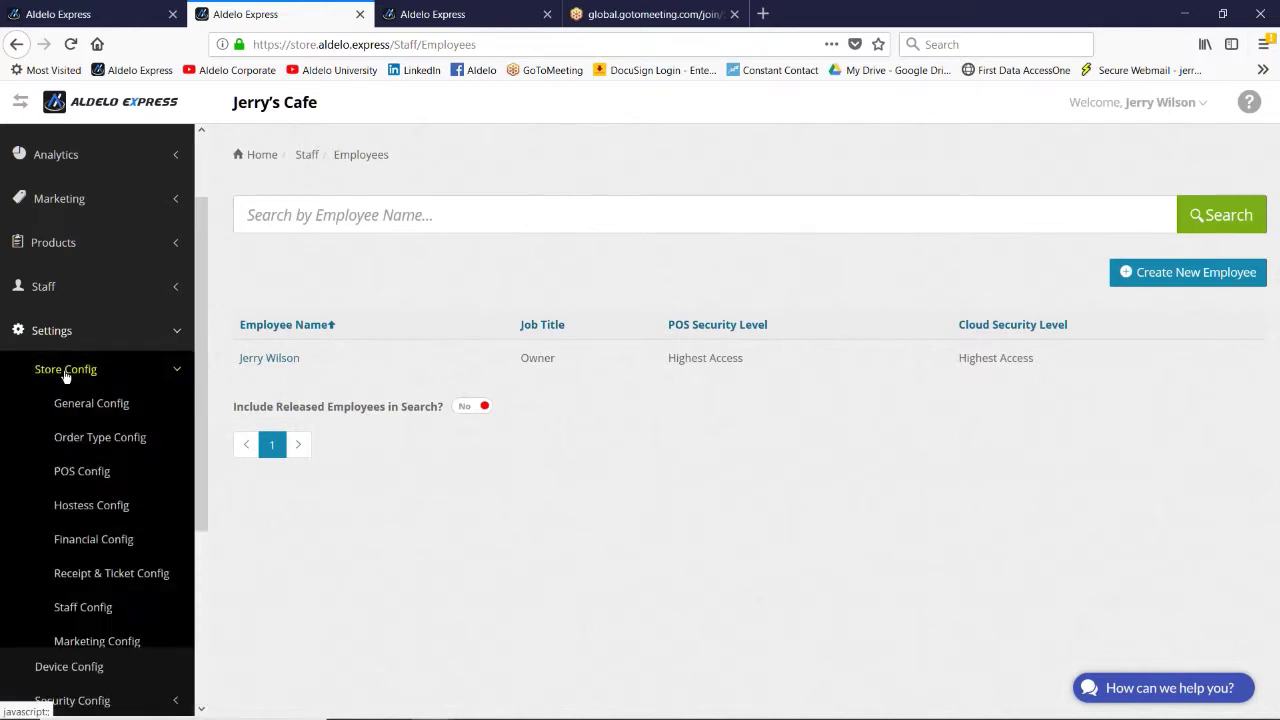
{"action": "left_click", "coordinate": [81, 439]}
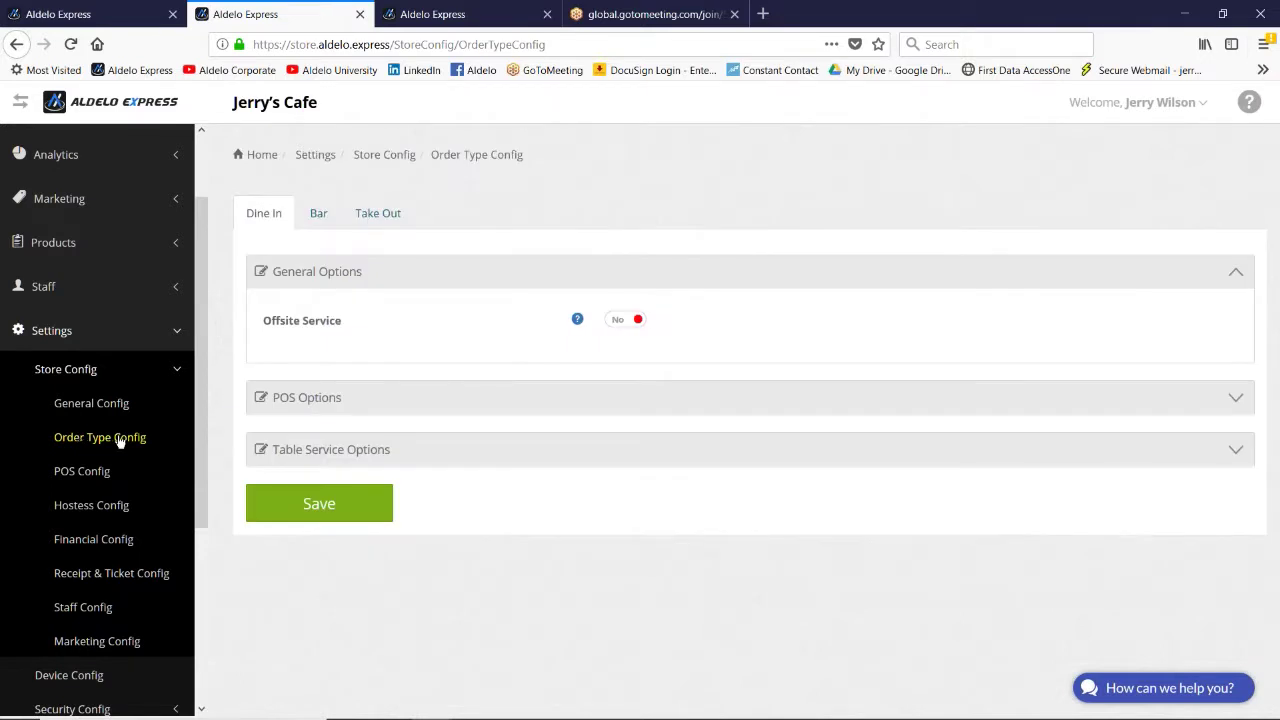
Step: Review Dine In POS Options and Table Service Options: Prompt Guest Count on, table-service options off
{"action": "left_click", "coordinate": [314, 400]}
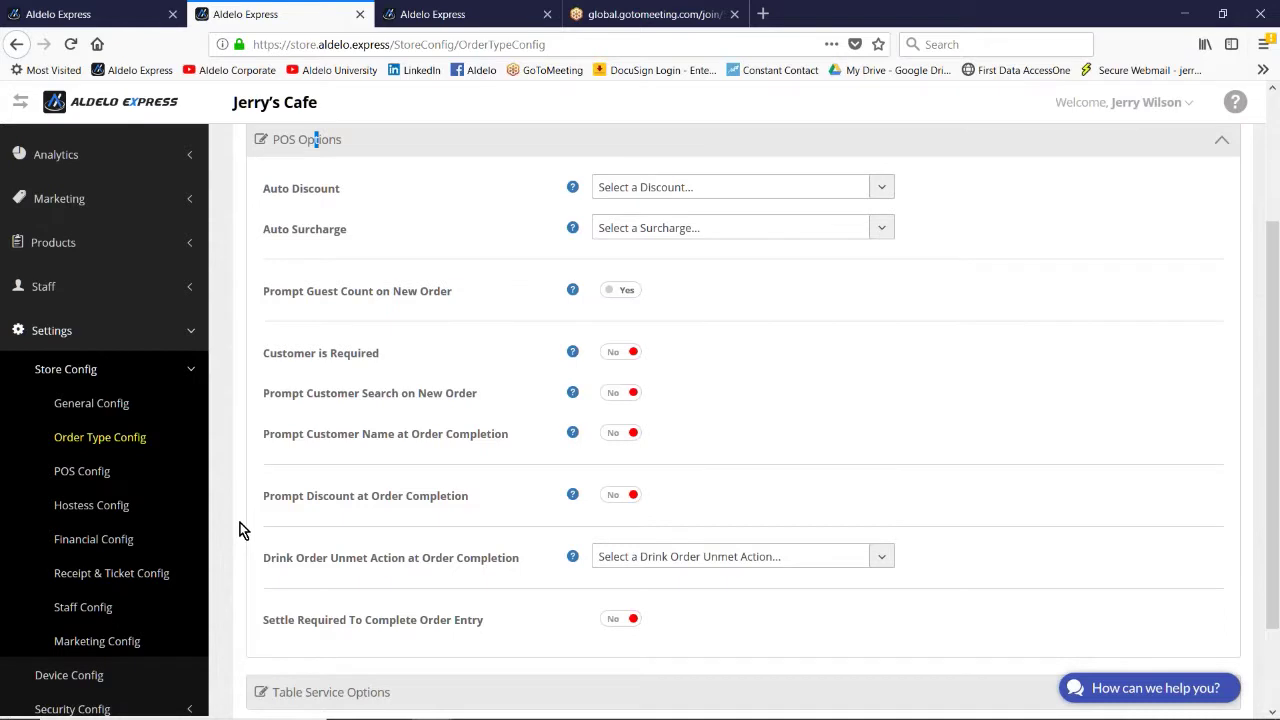
{"action": "scroll", "coordinate": [240, 530], "scroll_direction": "down", "scroll_amount": 2}
{"action": "left_click", "coordinate": [342, 581]}
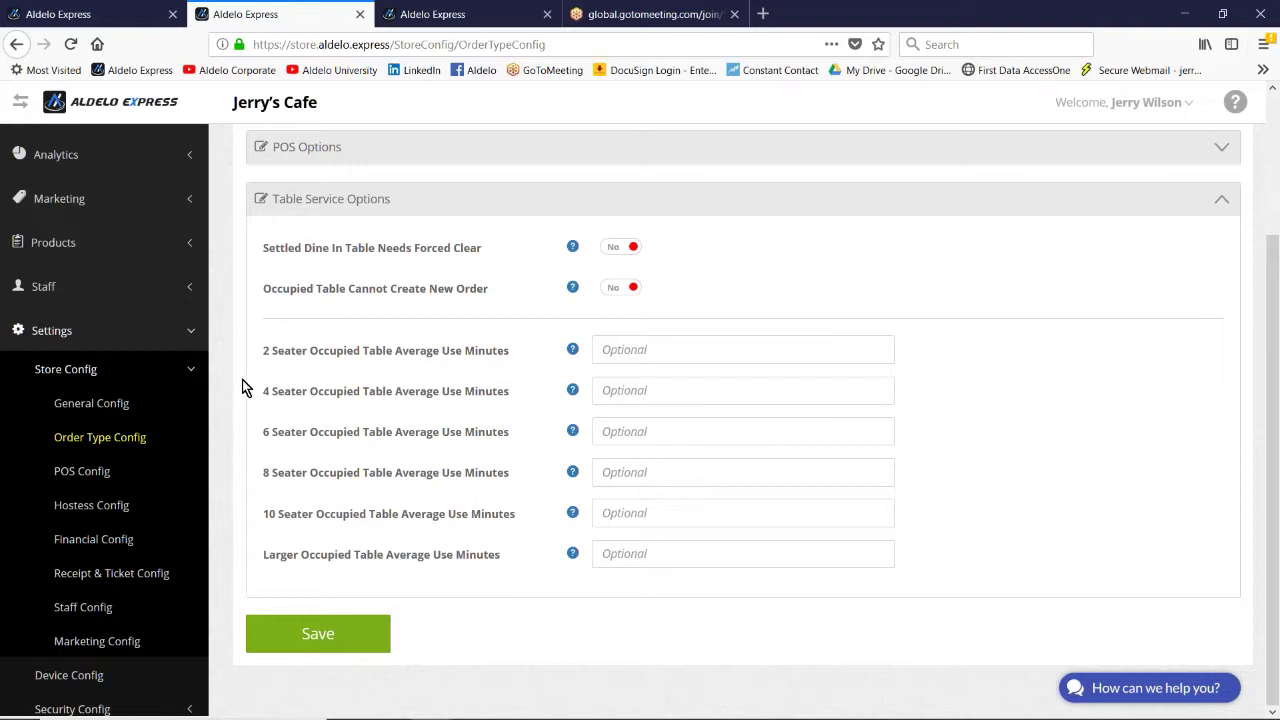
{"action": "scroll", "coordinate": [238, 390], "scroll_direction": "up", "scroll_amount": 2}
{"action": "scroll", "coordinate": [238, 390], "scroll_direction": "up", "scroll_amount": 1}
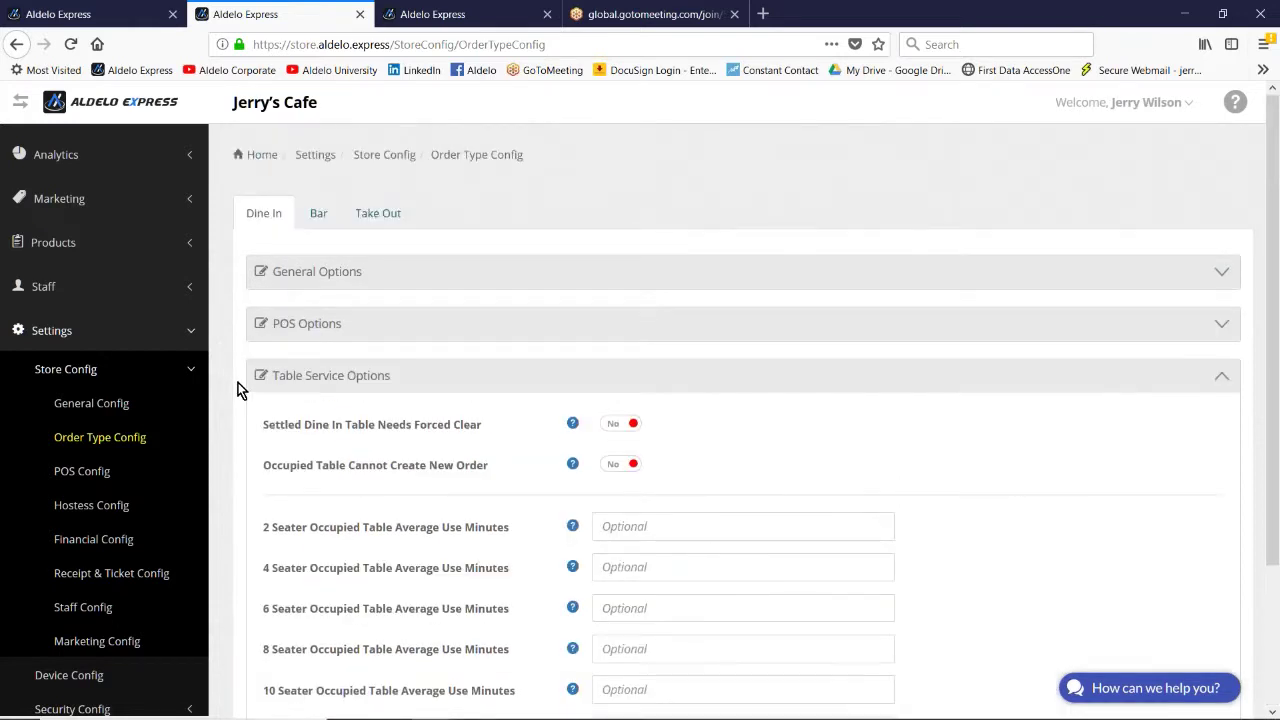
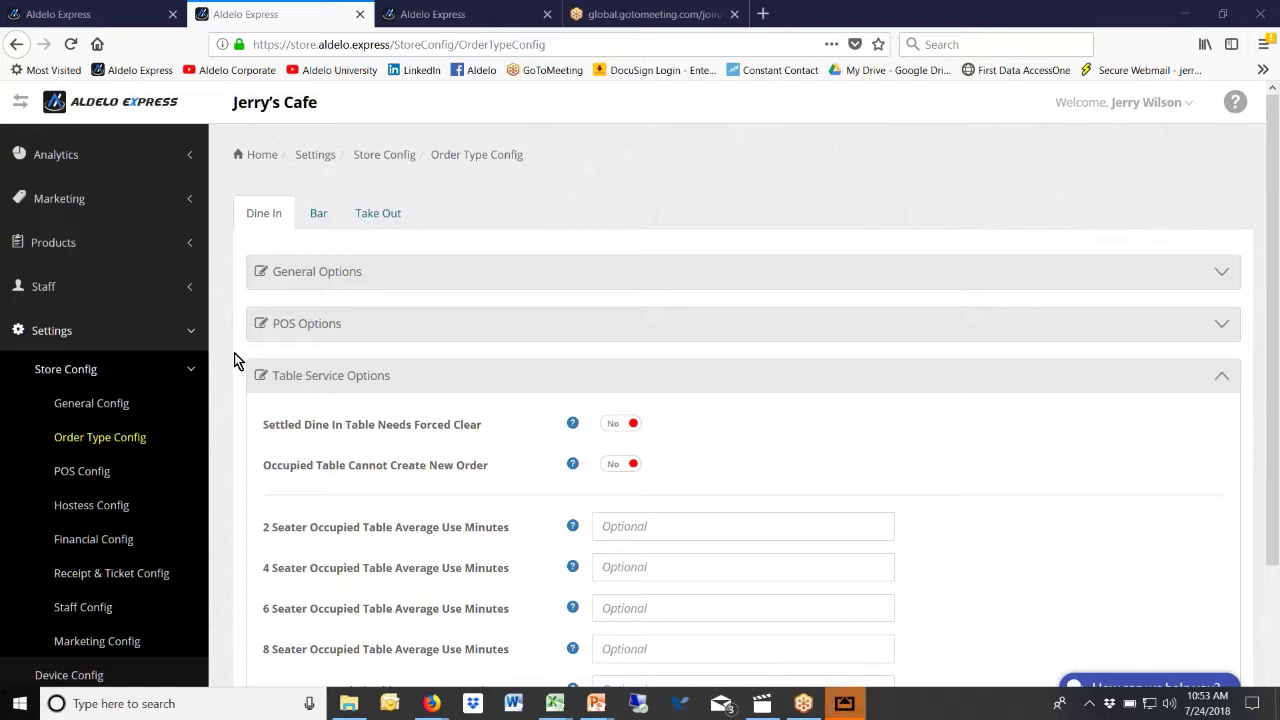
Step: Move the two Traditional Cappuccinos and the Americano to seat 2, add food to seat 1, and open the $32.17 payment
{"action": "left_click", "coordinate": [845, 704]}
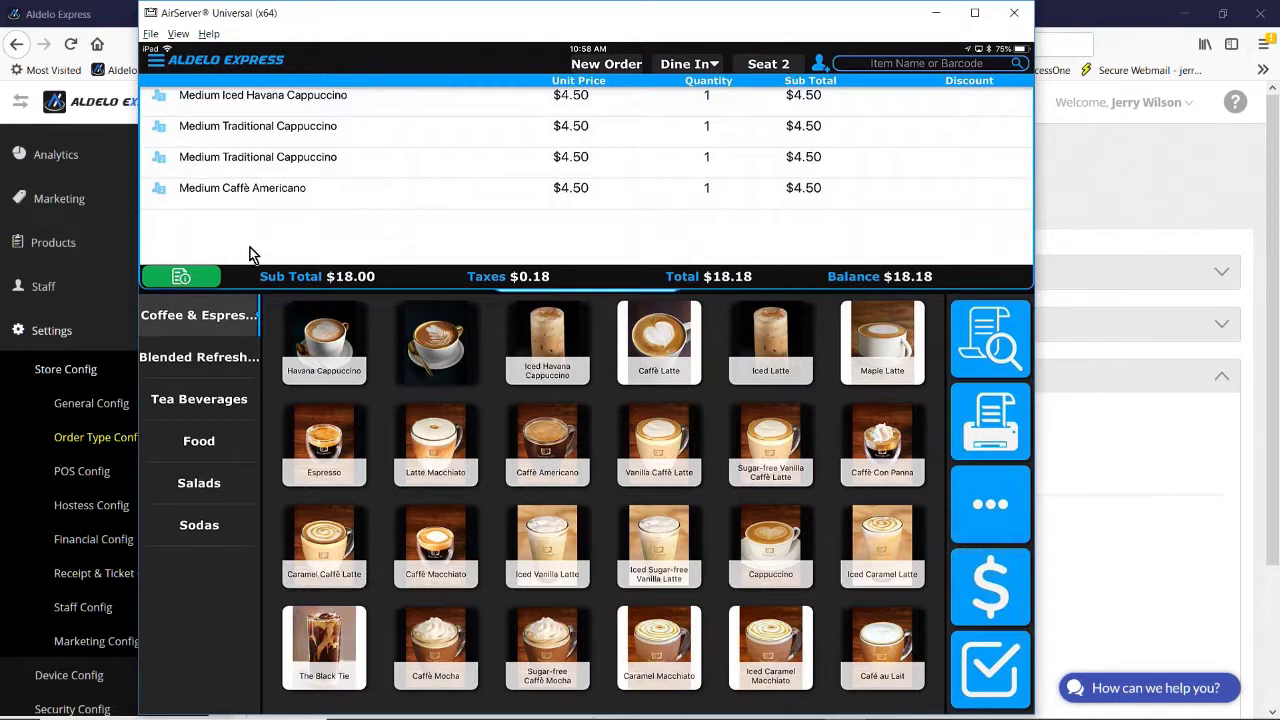
{"action": "left_click", "coordinate": [171, 136]}
{"action": "left_click", "coordinate": [768, 63]}
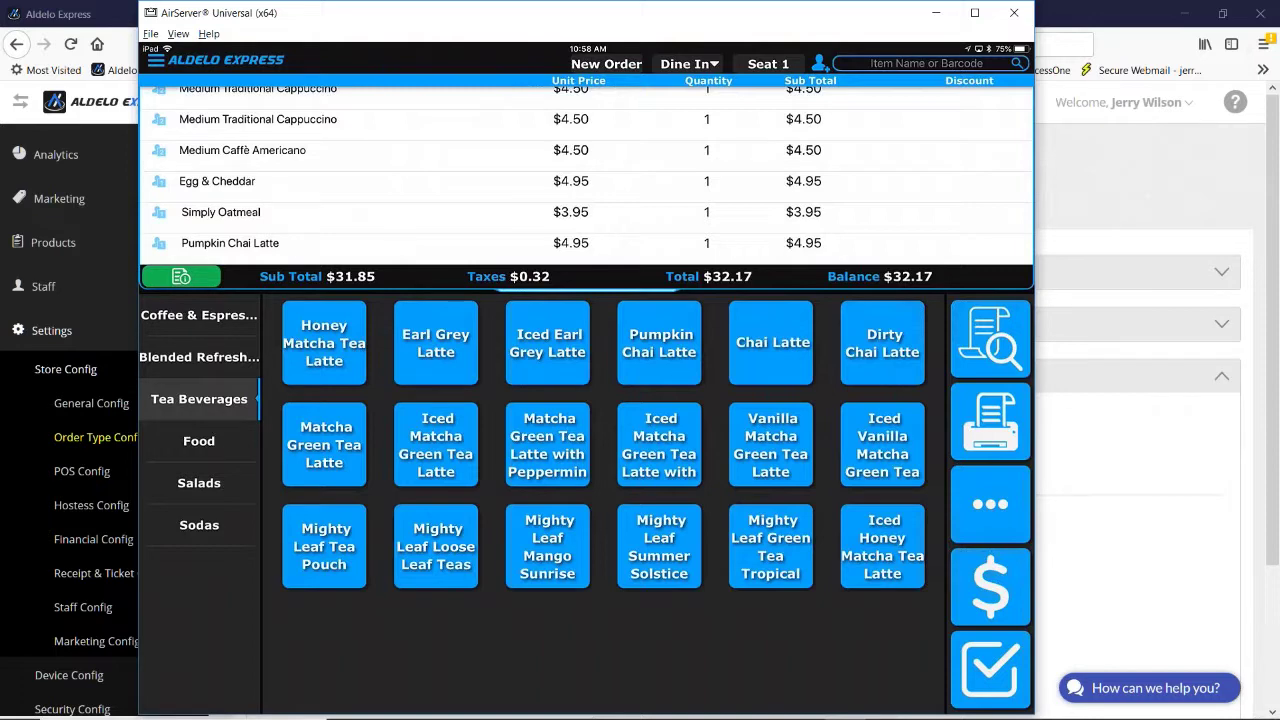
{"action": "left_click", "coordinate": [993, 600]}
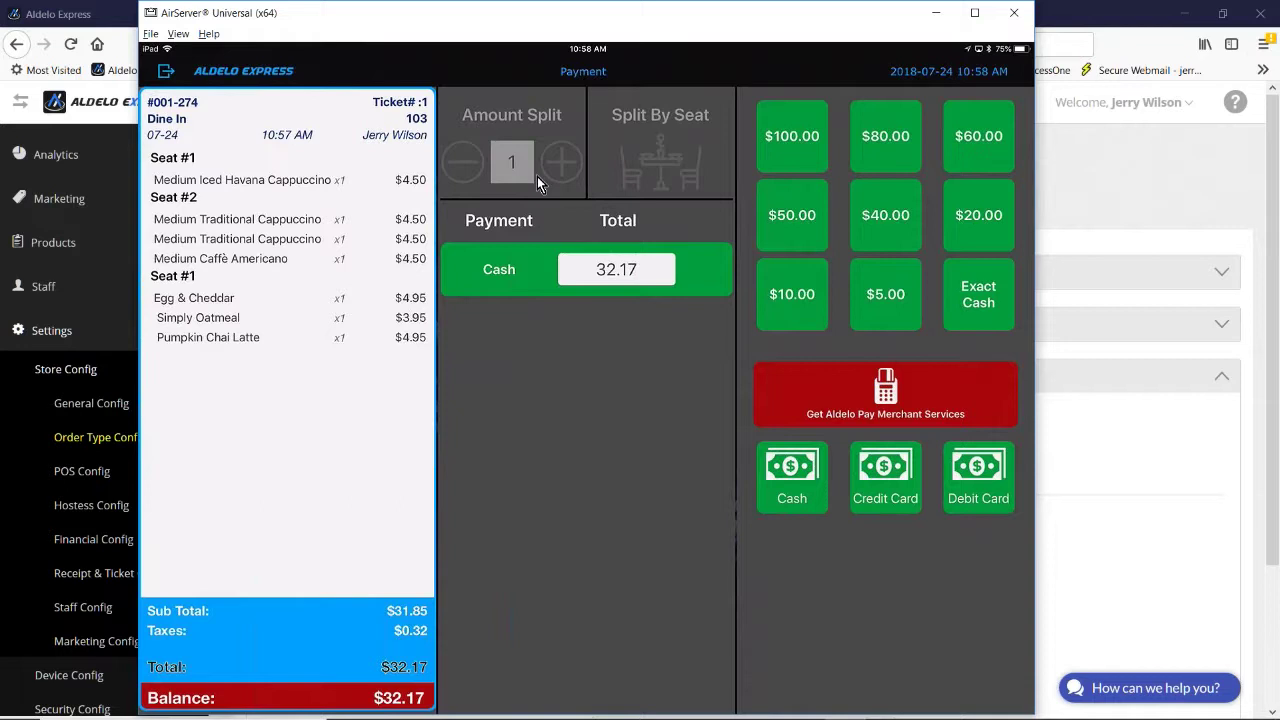
Step: Split the check by seat, pay seat 2's $13.64 with exact cash, then select seat 1
{"action": "left_click", "coordinate": [644, 175]}
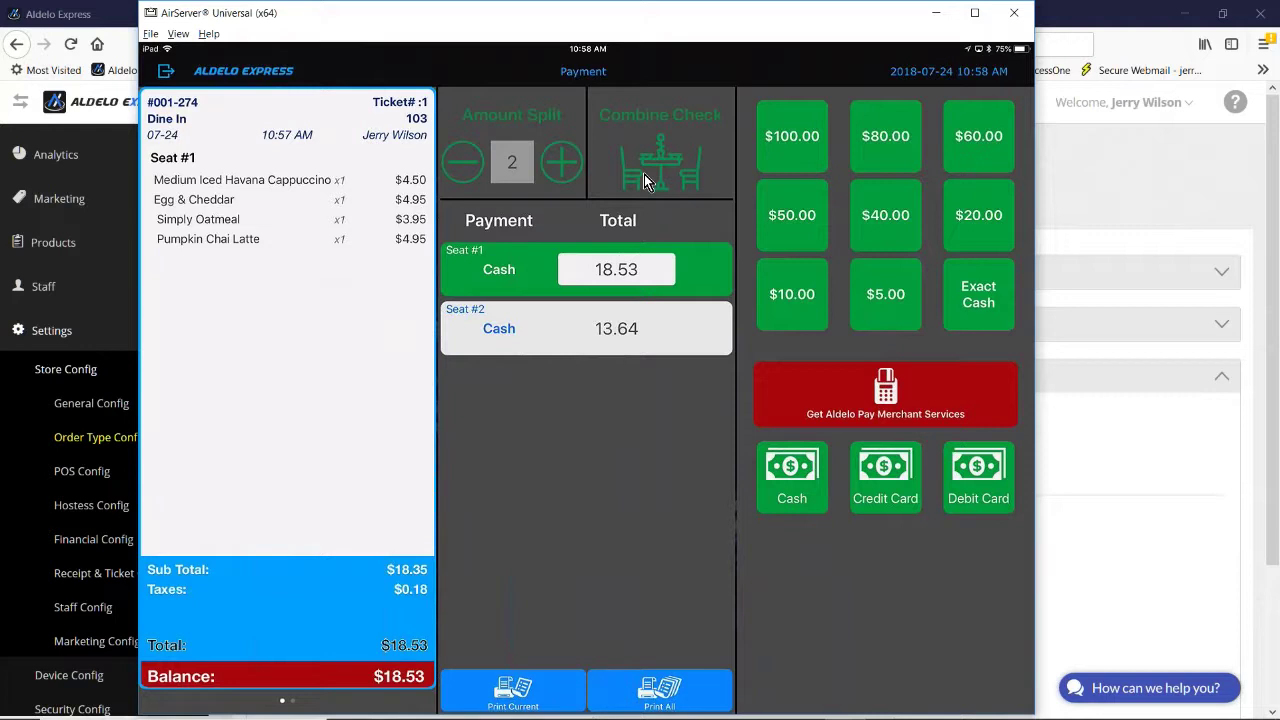
{"action": "left_click", "coordinate": [494, 252]}
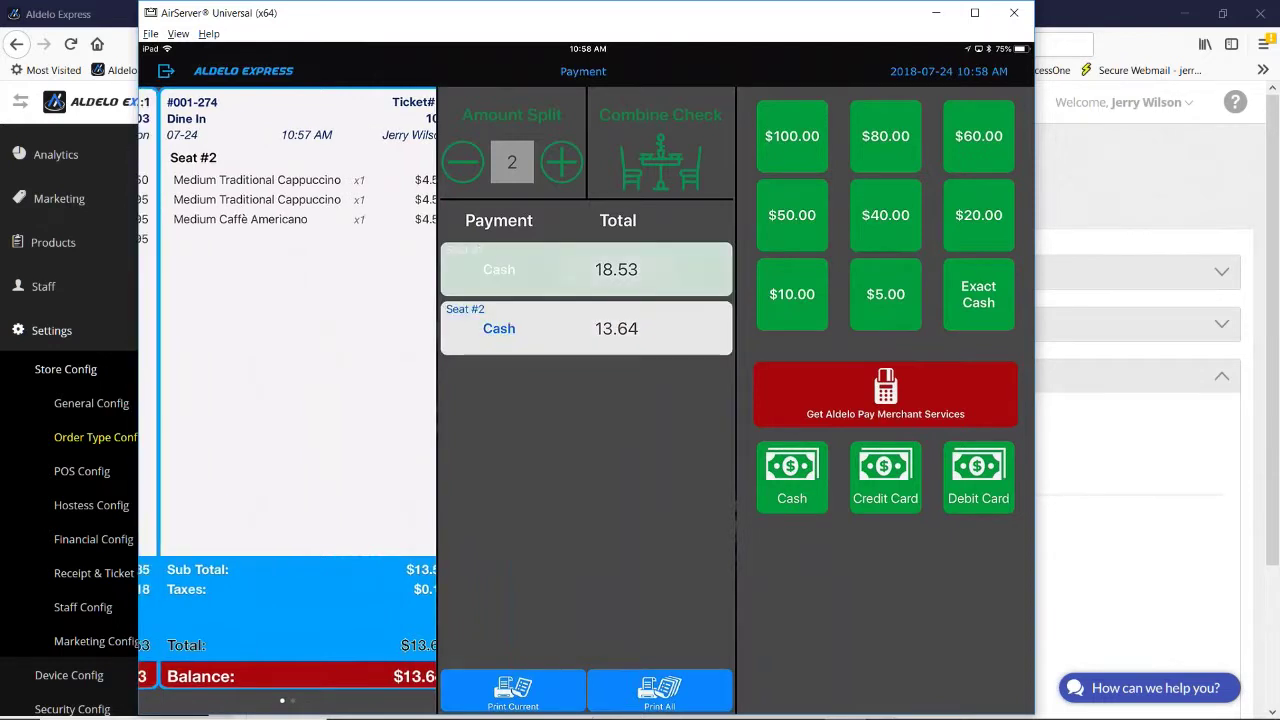
{"action": "left_click", "coordinate": [547, 343]}
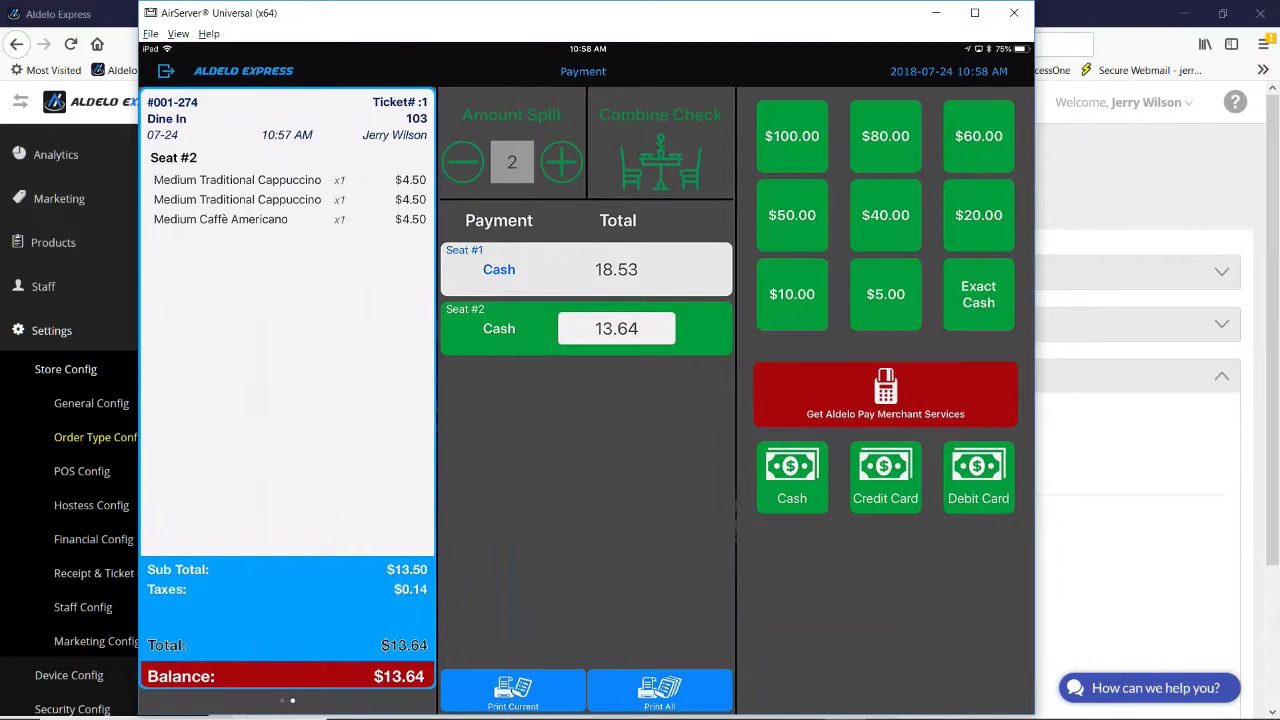
{"action": "mouse_move", "coordinate": [508, 715]}
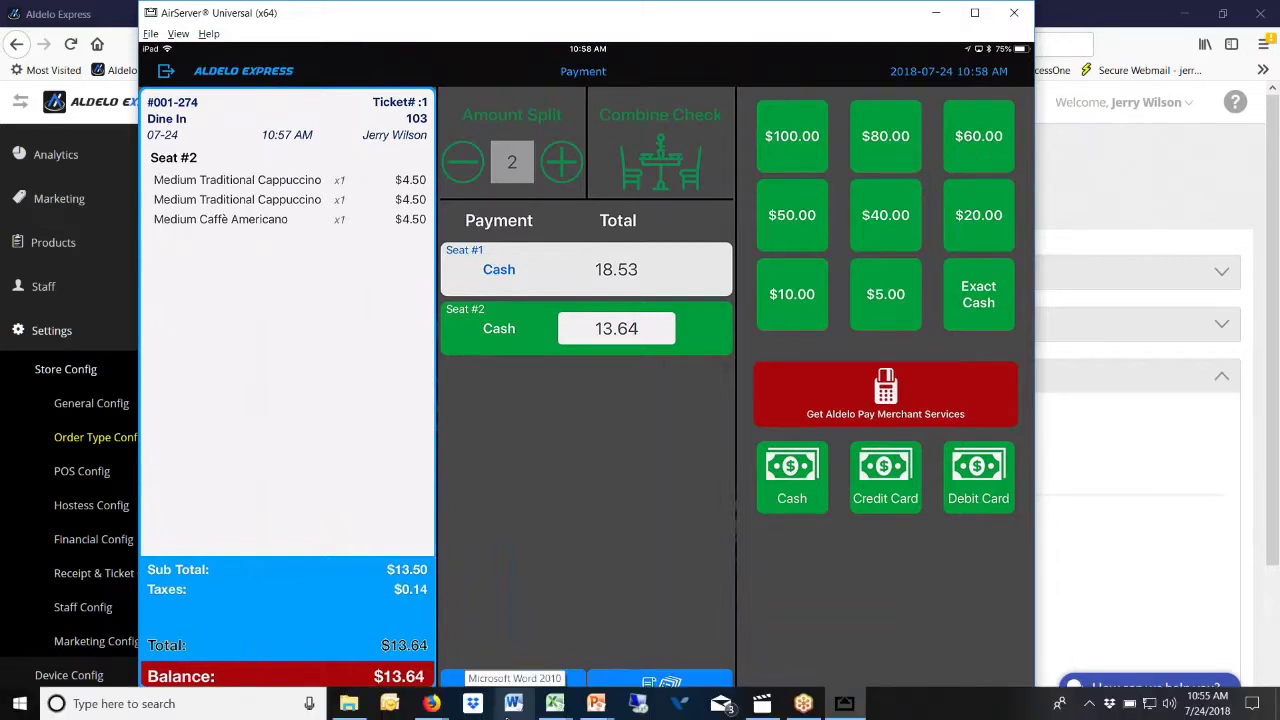
{"action": "mouse_move", "coordinate": [555, 705]}
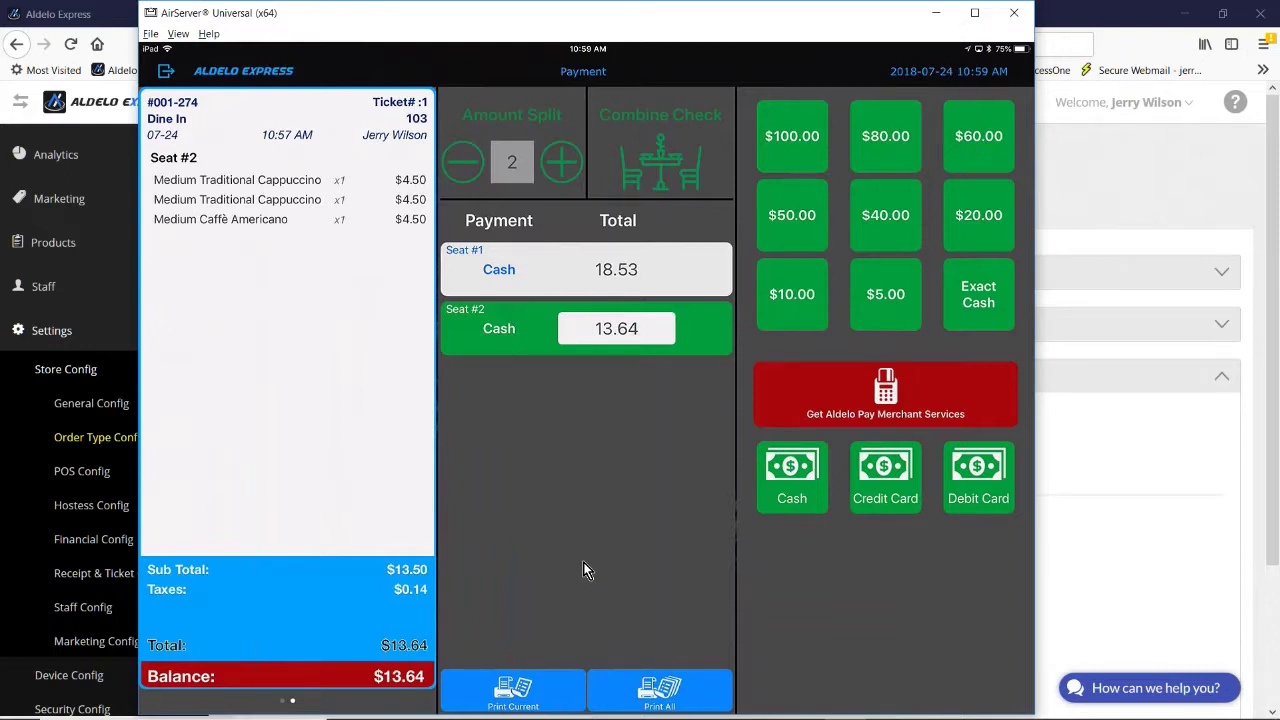
{"action": "left_click", "coordinate": [994, 326]}
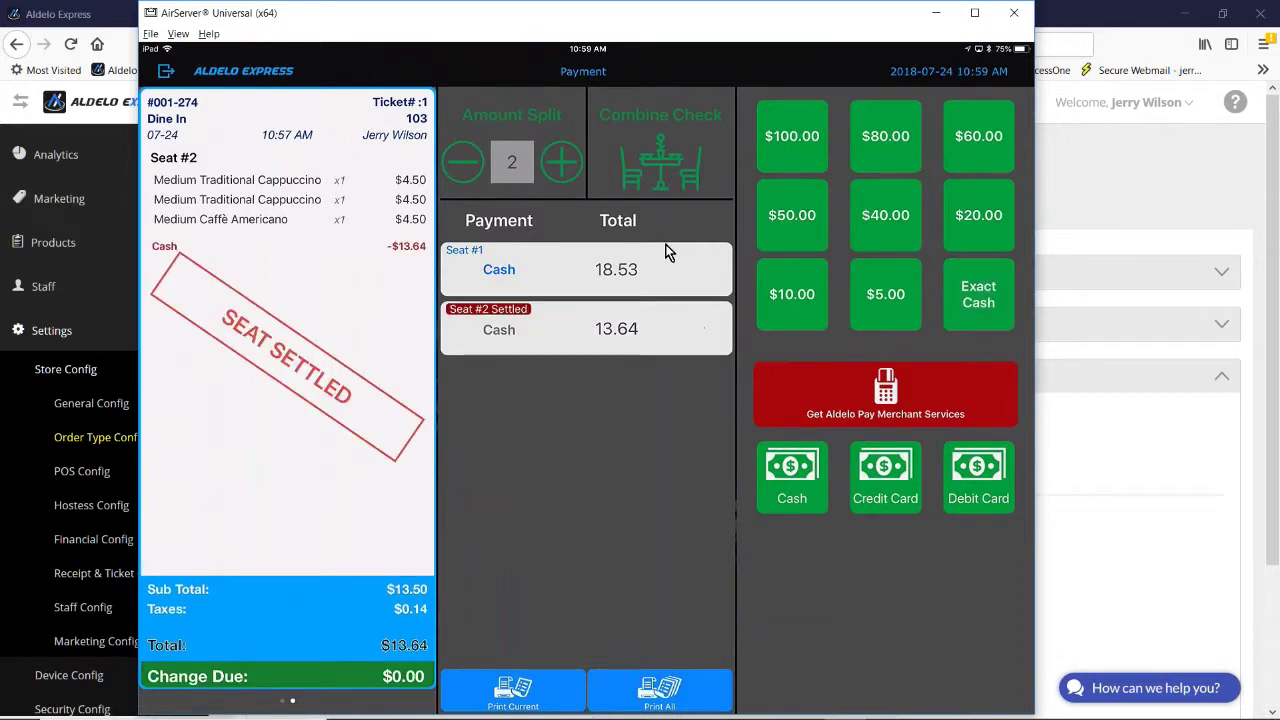
{"action": "left_click", "coordinate": [644, 290]}
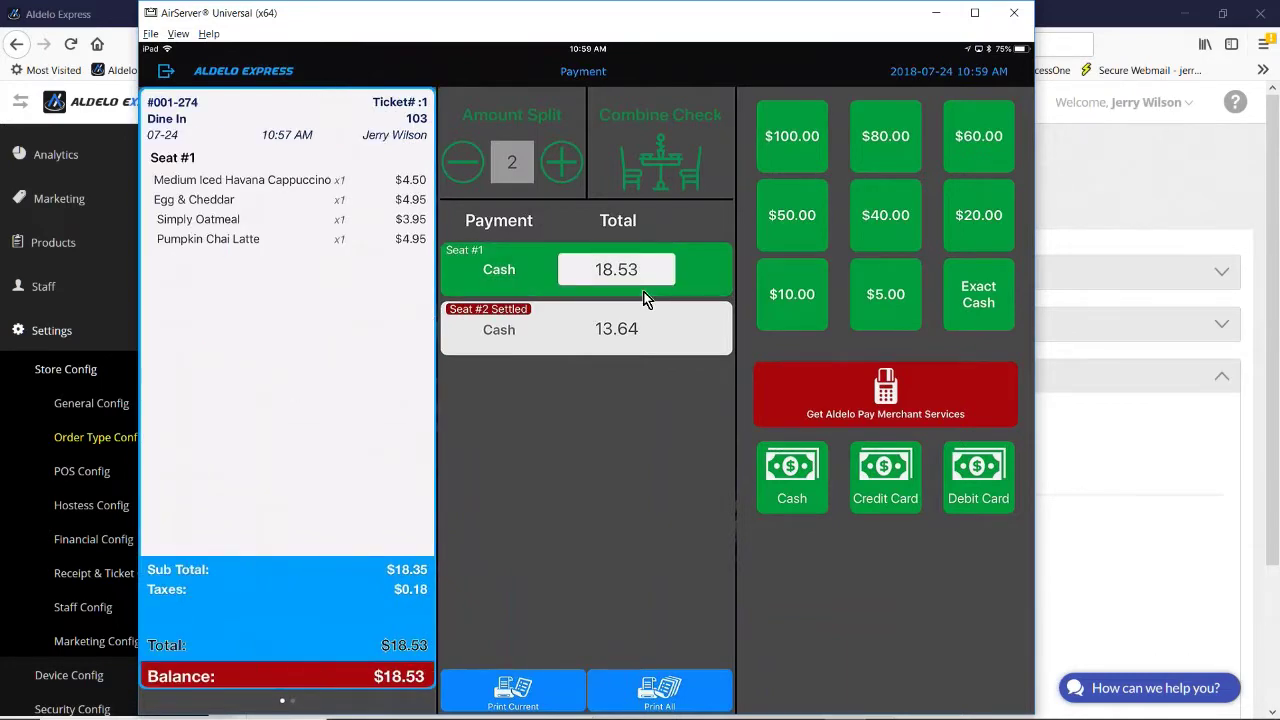
Step: Pay seat 1's remaining $18.53 with exact cash to close the ticket
{"action": "left_click", "coordinate": [644, 298]}
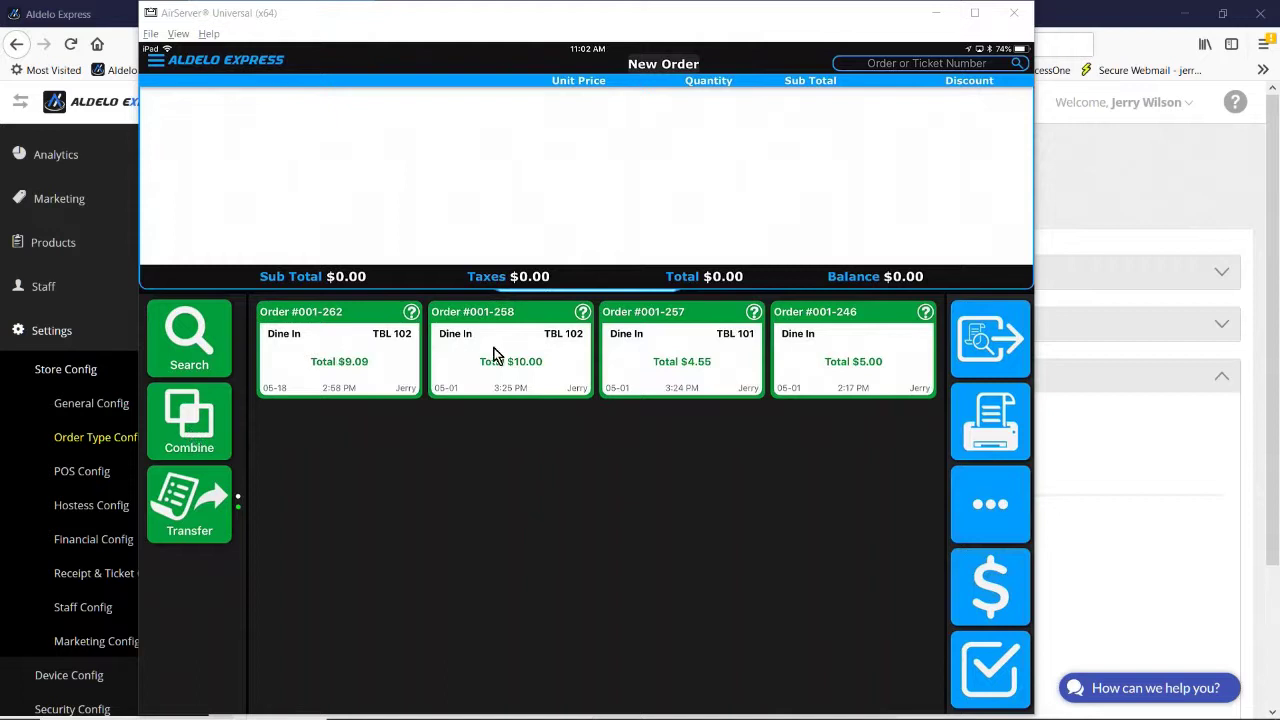
Step: Combine orders #001-262 and #001-258 into one ticket
{"action": "left_click", "coordinate": [183, 439]}
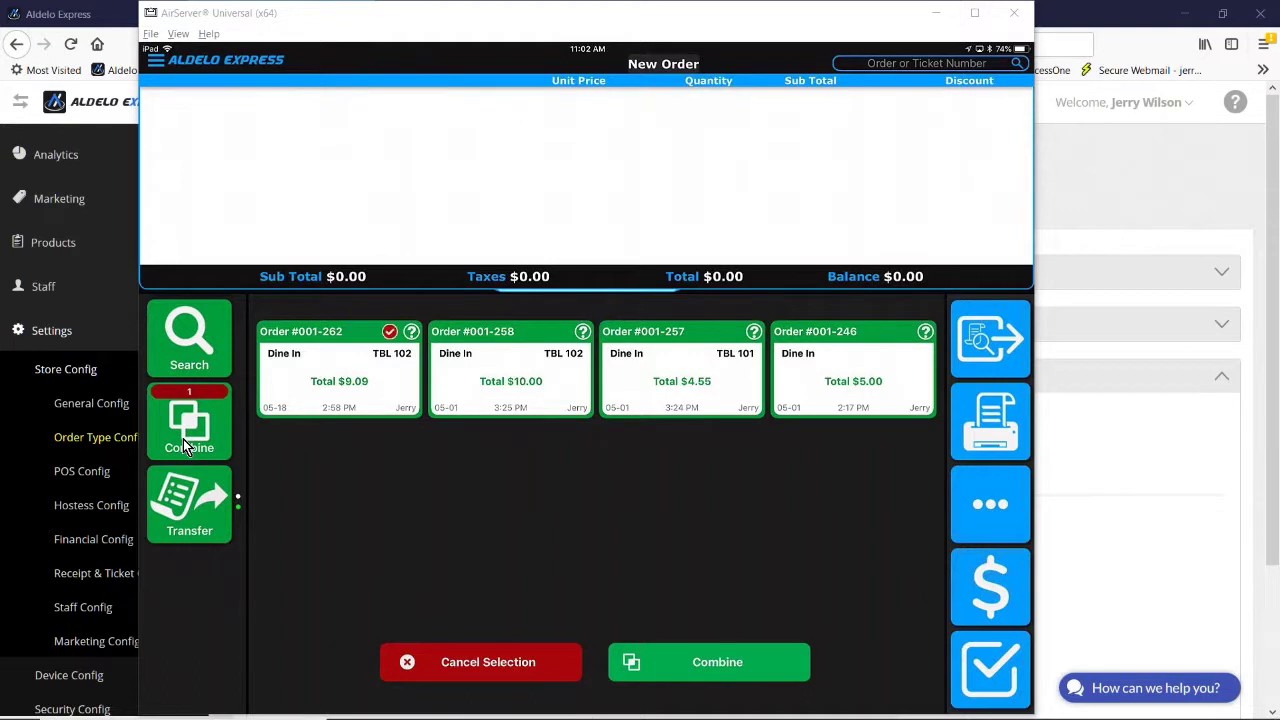
{"action": "left_click", "coordinate": [510, 365]}
{"action": "left_click", "coordinate": [717, 662]}
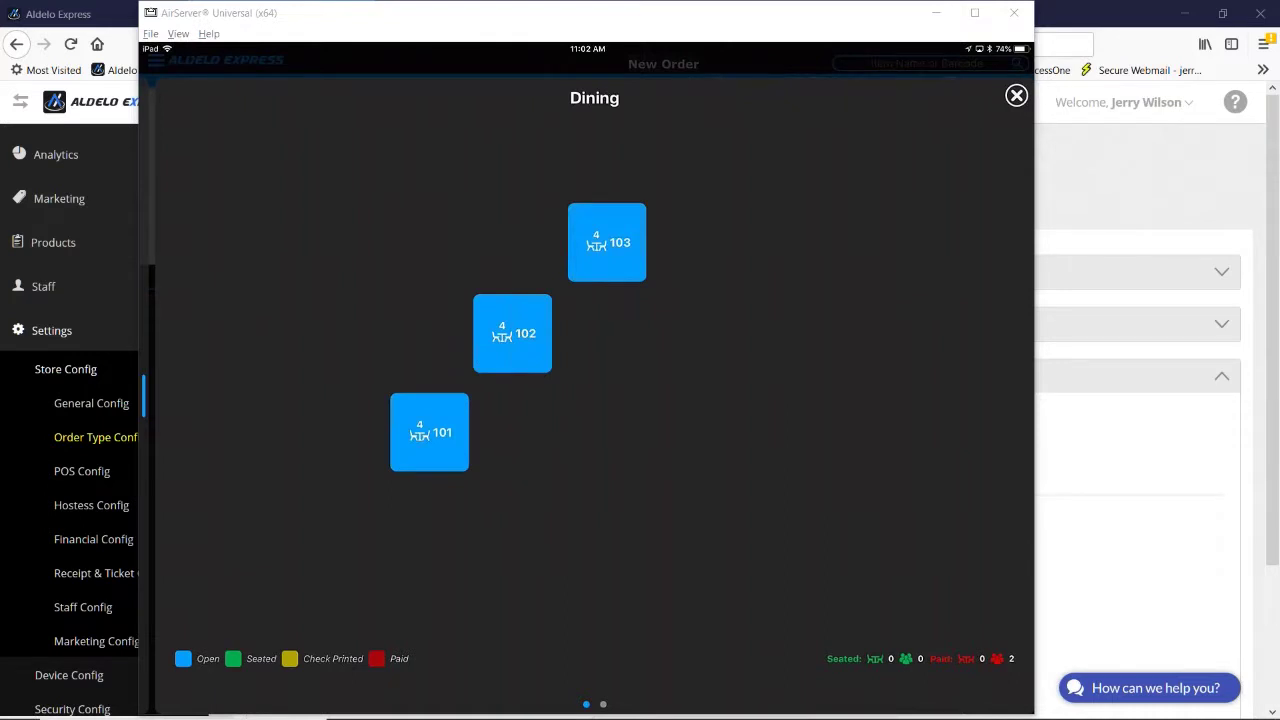
{"action": "left_click", "coordinate": [1016, 95]}
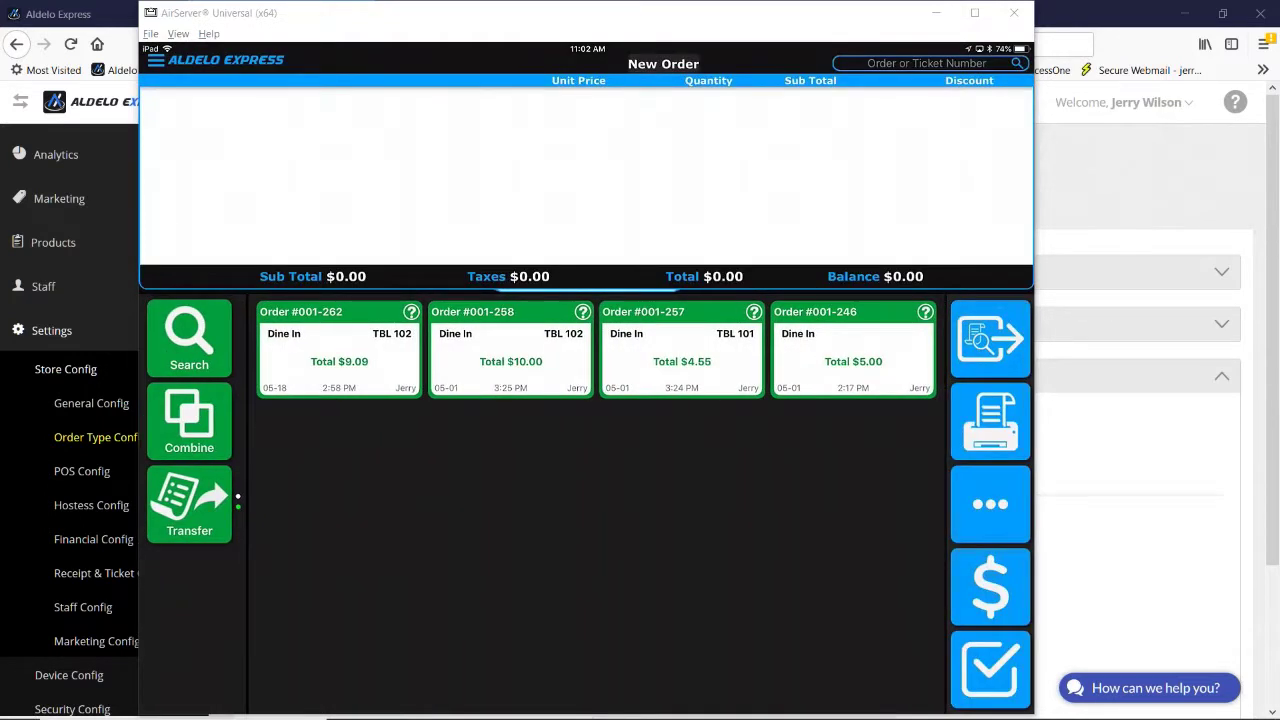
{"action": "left_click", "coordinate": [189, 420]}
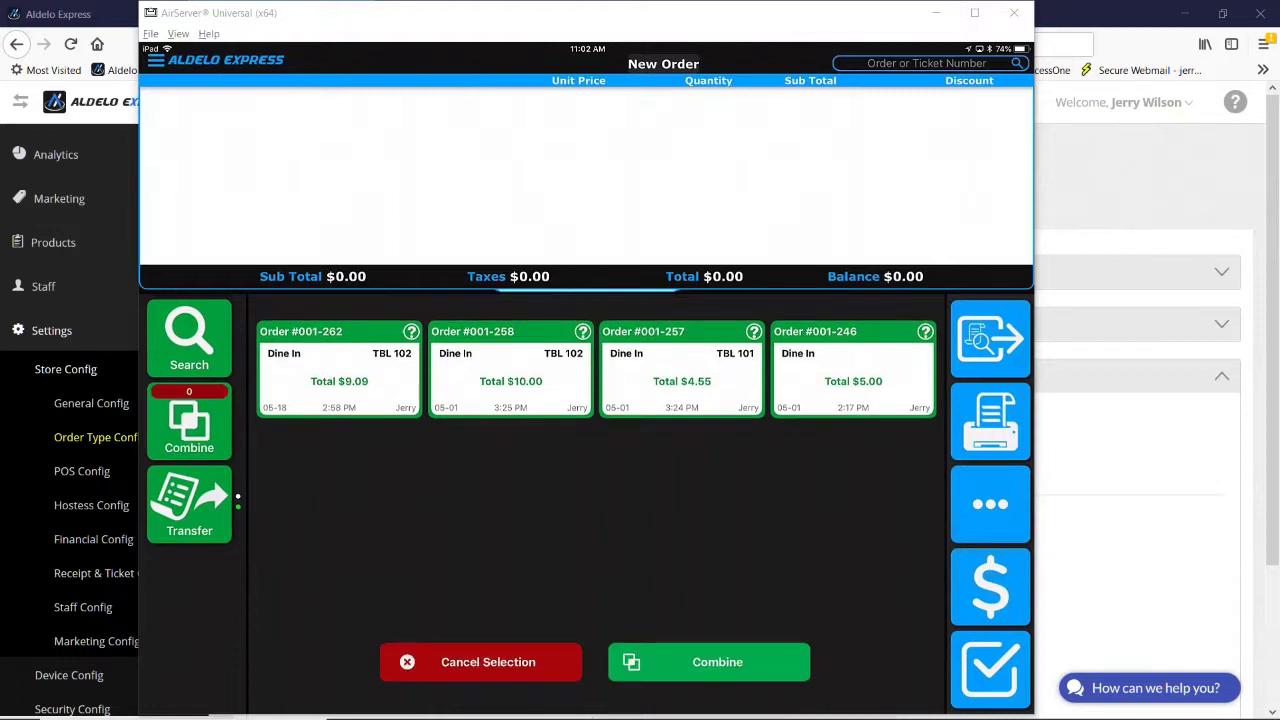
{"action": "left_click", "coordinate": [339, 370]}
{"action": "left_click", "coordinate": [510, 370]}
{"action": "left_click", "coordinate": [708, 662]}
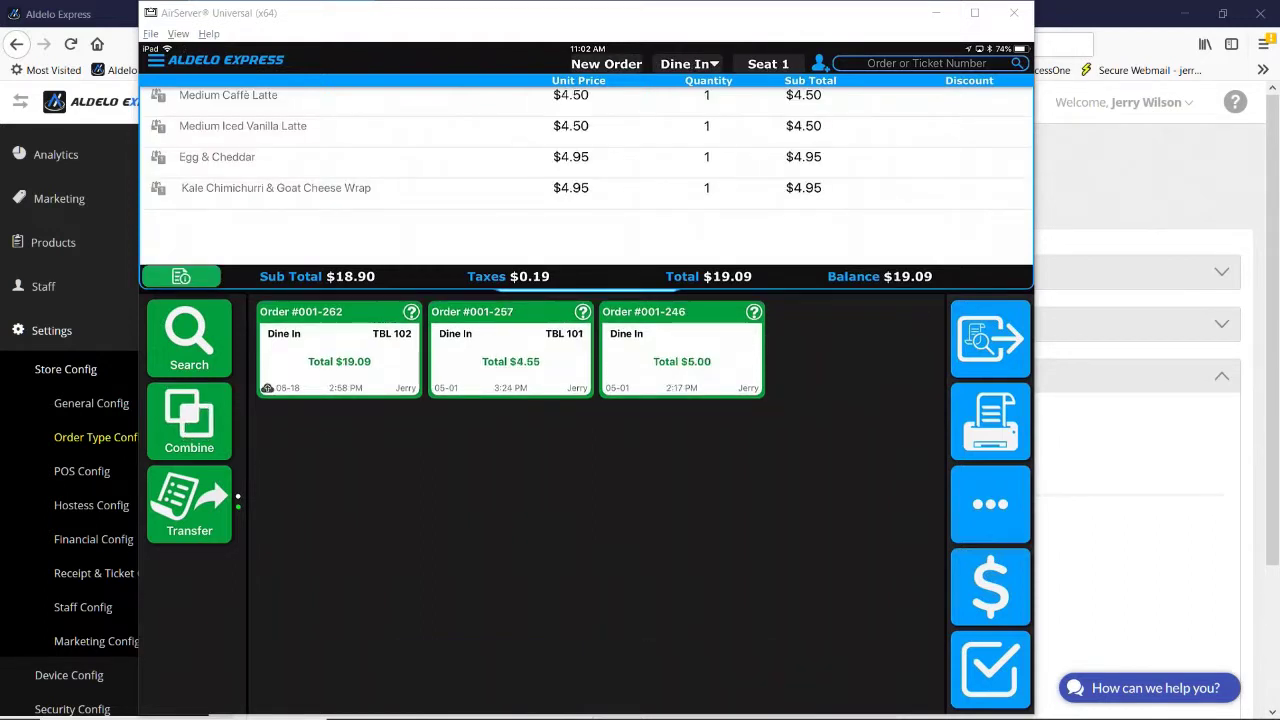
Step: Add orders #001-257 and #001-246 to order #001-262, bringing it to $28.64
{"action": "left_click", "coordinate": [189, 420]}
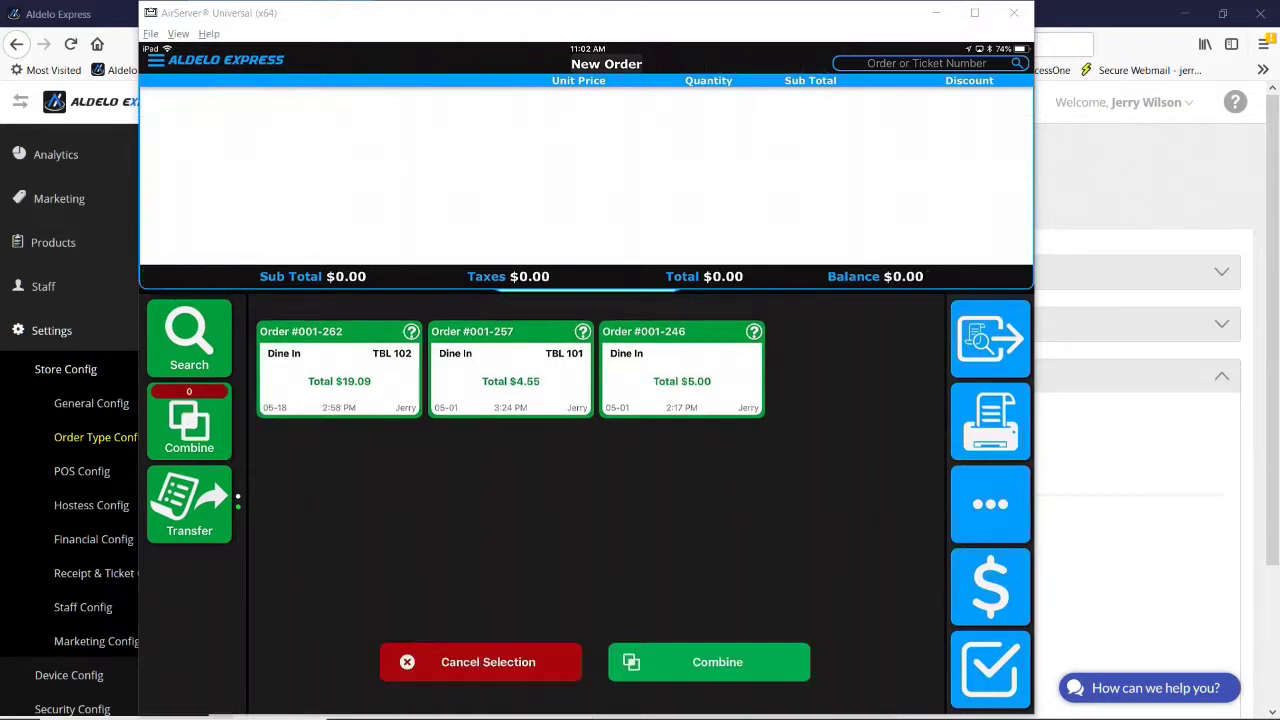
{"action": "left_click", "coordinate": [510, 370]}
{"action": "left_click", "coordinate": [681, 370]}
{"action": "left_click", "coordinate": [709, 662]}
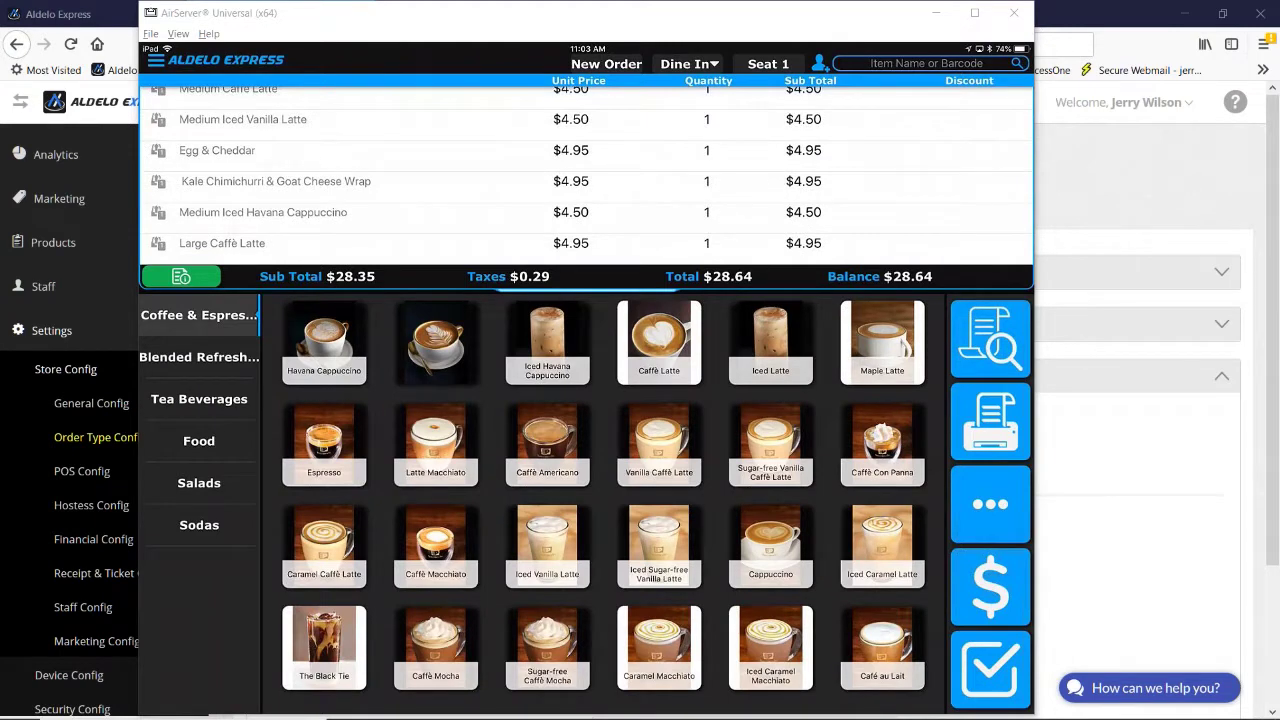
Step: Take payment for the combined $28.64 order
{"action": "left_click", "coordinate": [990, 586]}
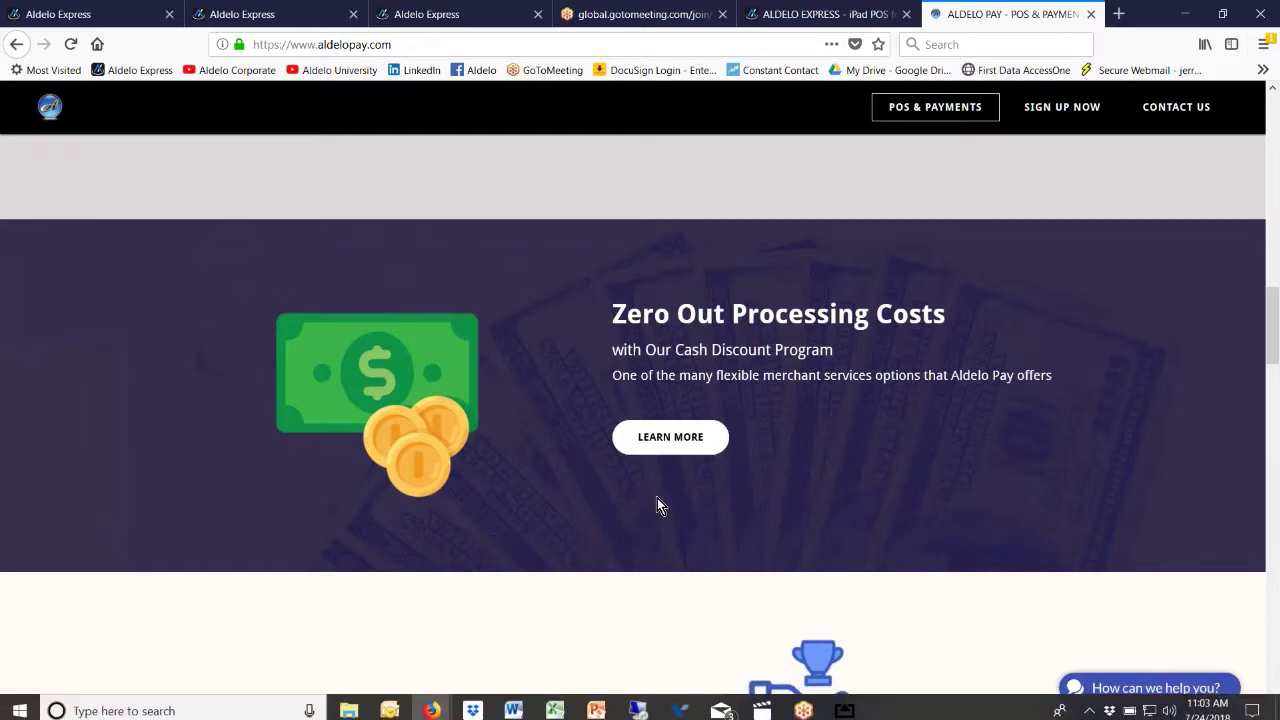
Step: Go to the aldelopay.com footer and open Supported Devices under Support
{"action": "scroll", "coordinate": [657, 500], "scroll_direction": "down", "scroll_amount": 15}
{"action": "scroll", "coordinate": [590, 447], "scroll_direction": "down", "scroll_amount": 4}
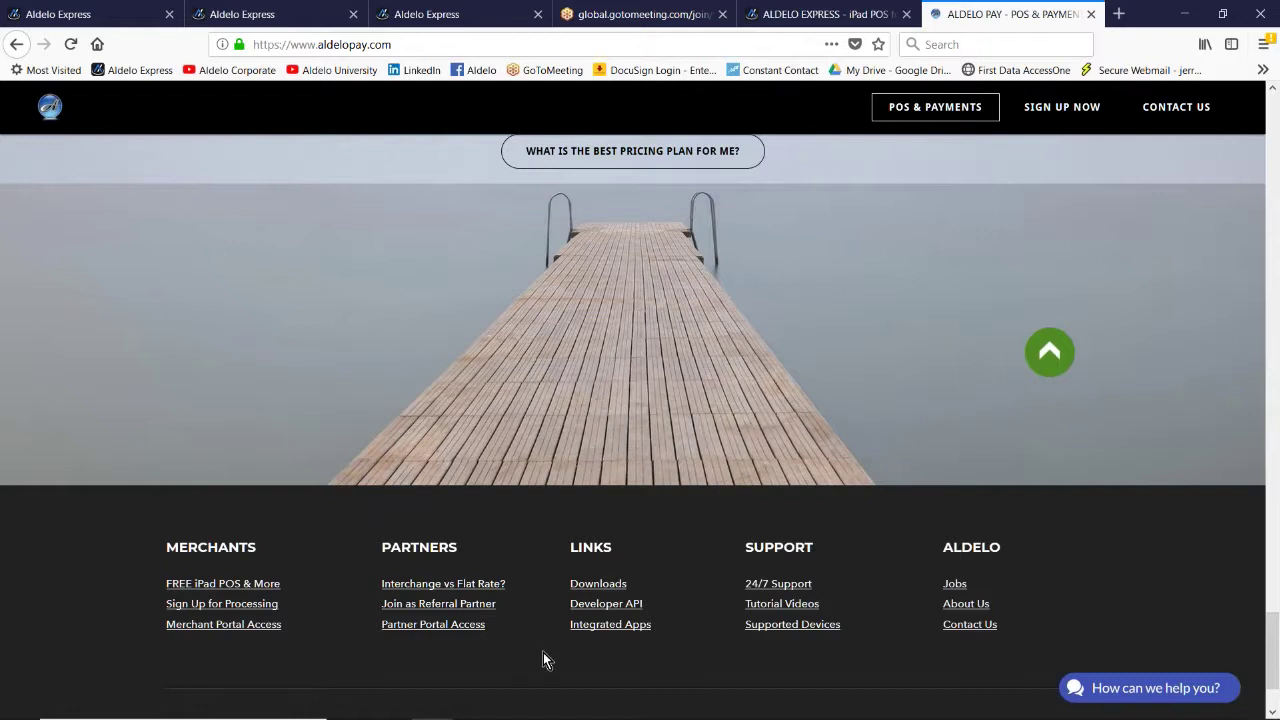
{"action": "scroll", "coordinate": [542, 659], "scroll_direction": "down", "scroll_amount": 3}
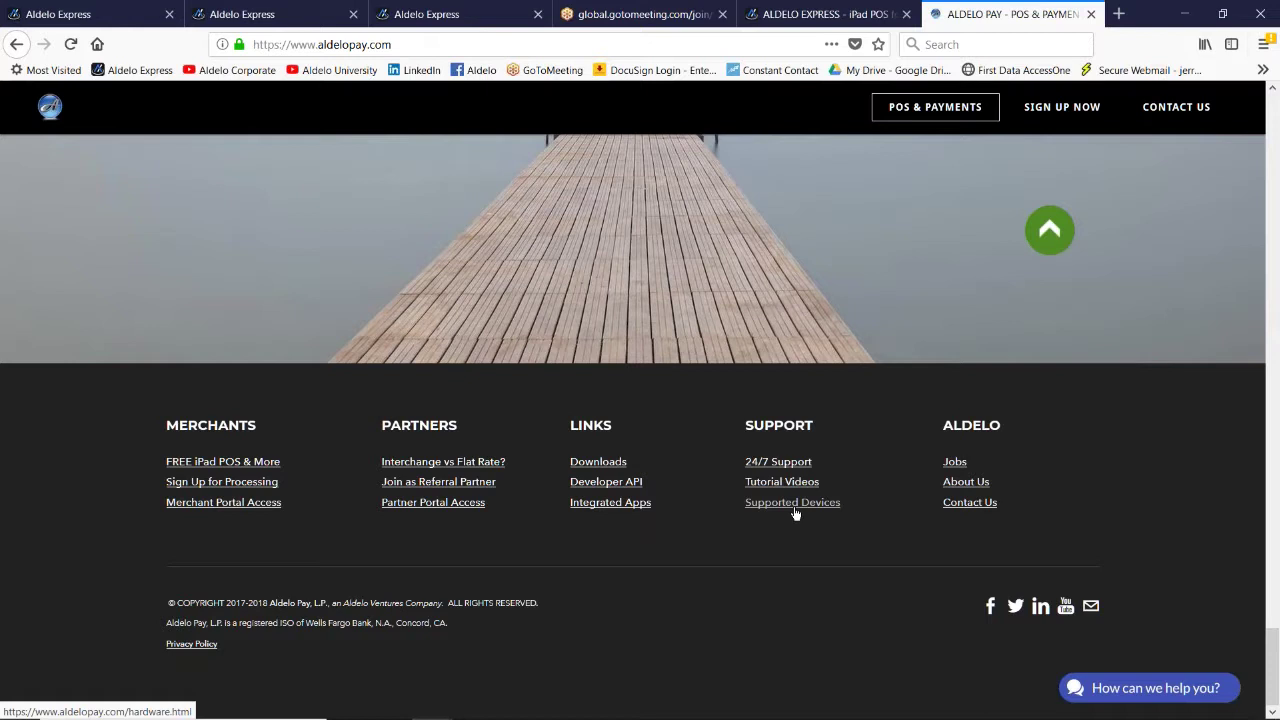
{"action": "left_click", "coordinate": [795, 504]}
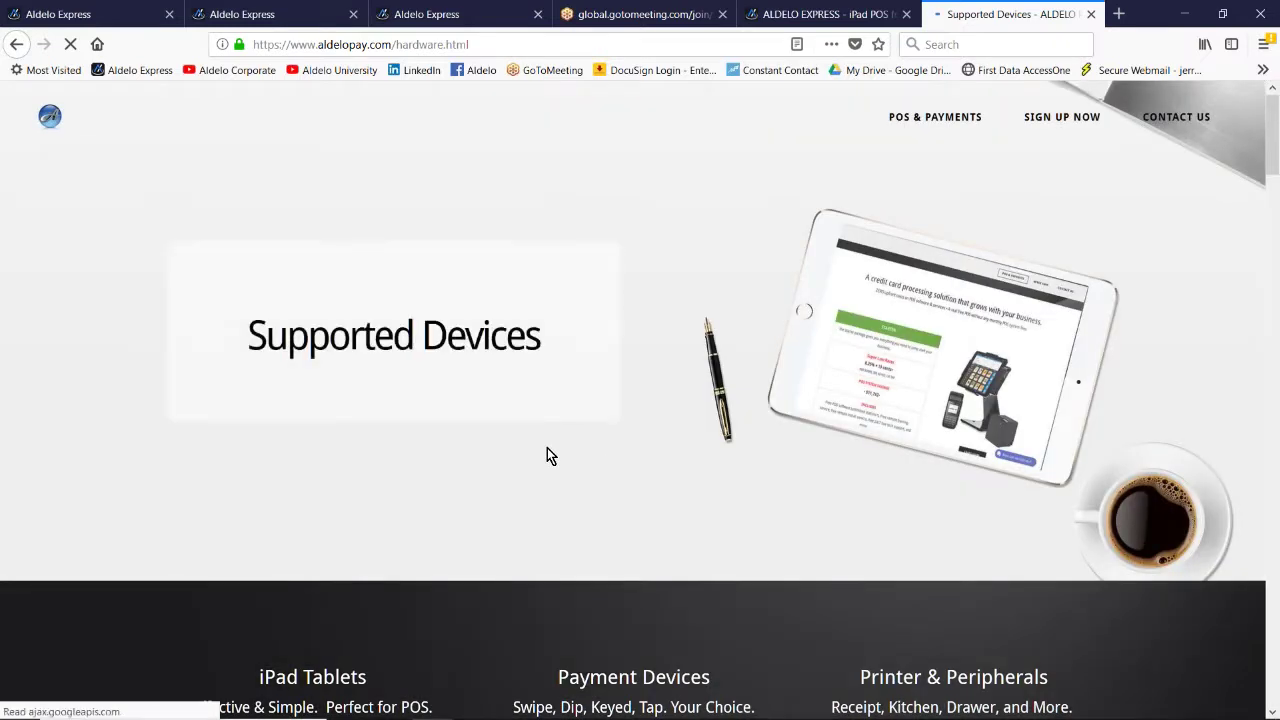
Step: Scroll past iPads, PAX terminals, printers, cash drawers and iPad stands to the Barcode Scanners section
{"action": "scroll", "coordinate": [530, 450], "scroll_direction": "down", "scroll_amount": 3}
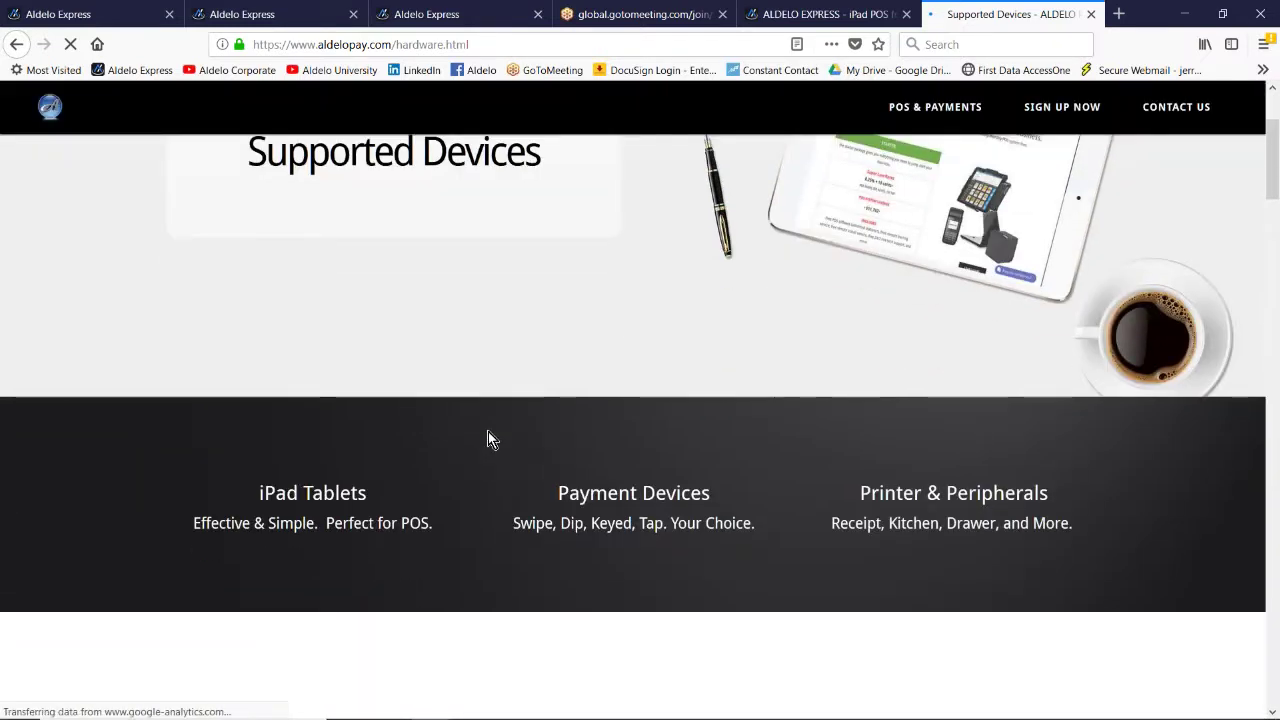
{"action": "scroll", "coordinate": [488, 440], "scroll_direction": "down", "scroll_amount": 2}
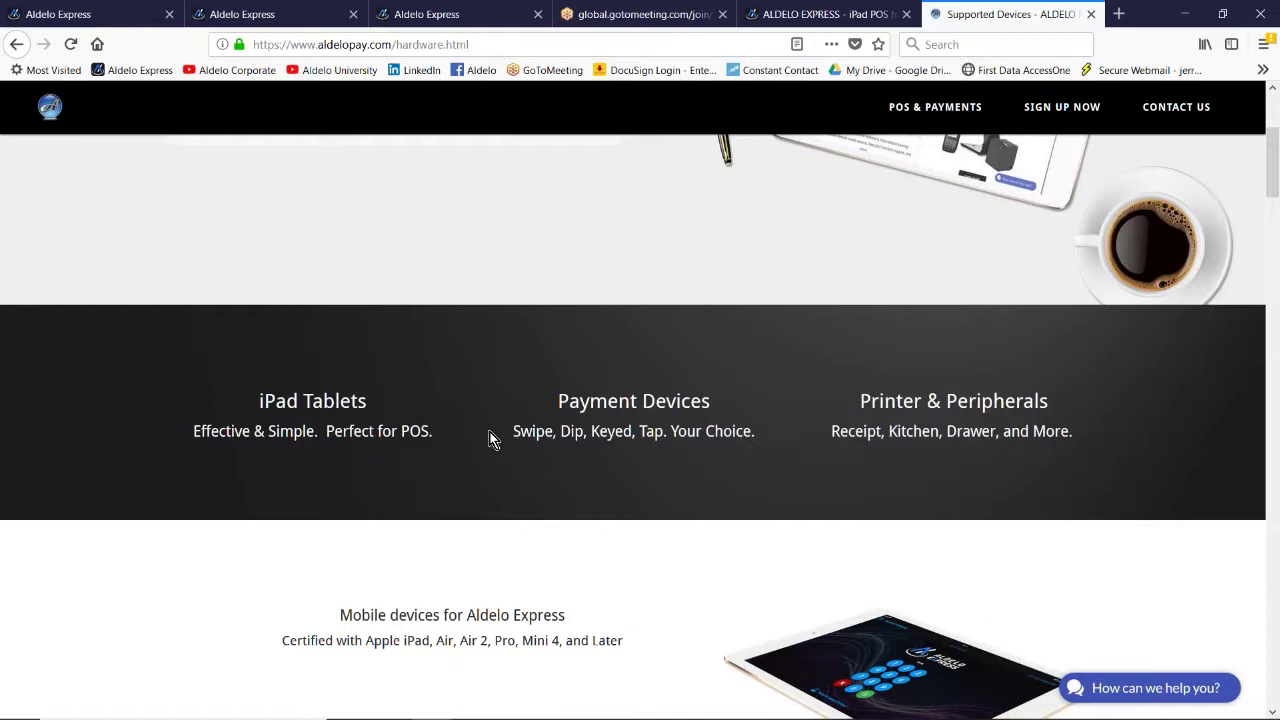
{"action": "scroll", "coordinate": [490, 440], "scroll_direction": "down", "scroll_amount": 1}
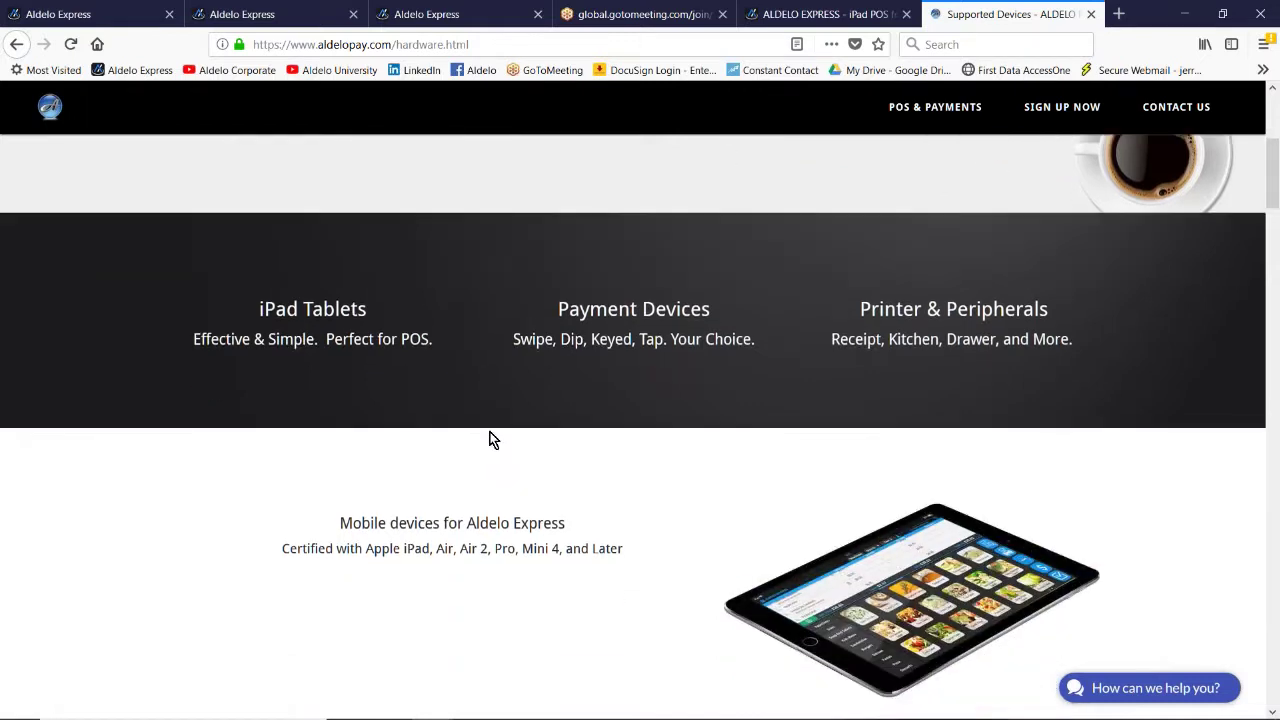
{"action": "scroll", "coordinate": [490, 440], "scroll_direction": "down", "scroll_amount": 2}
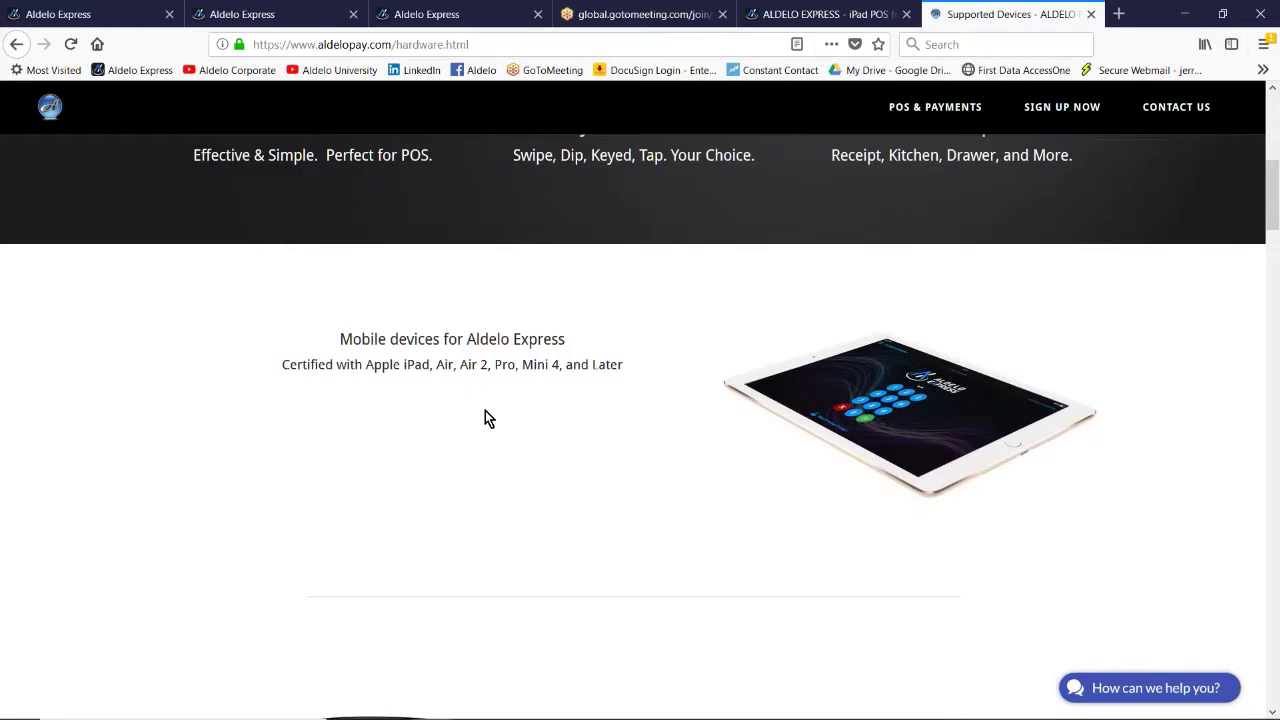
{"action": "scroll", "coordinate": [486, 415], "scroll_direction": "down", "scroll_amount": 4}
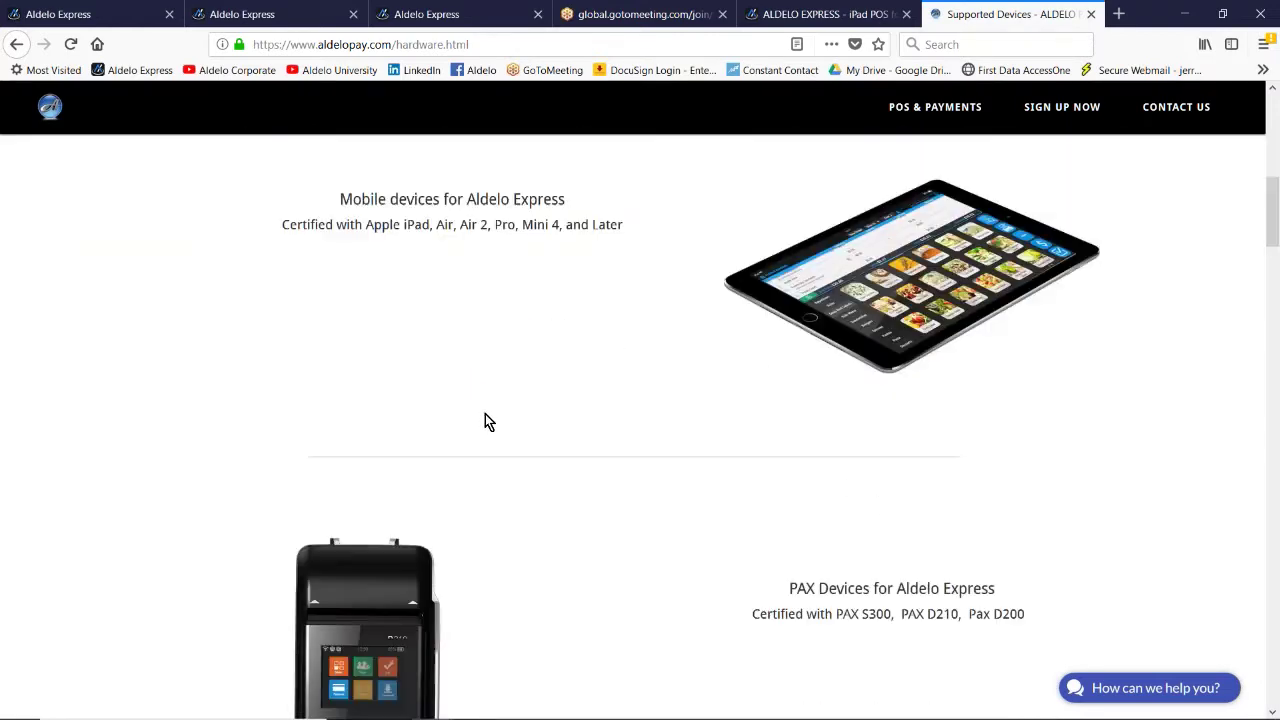
{"action": "scroll", "coordinate": [490, 422], "scroll_direction": "down", "scroll_amount": 8}
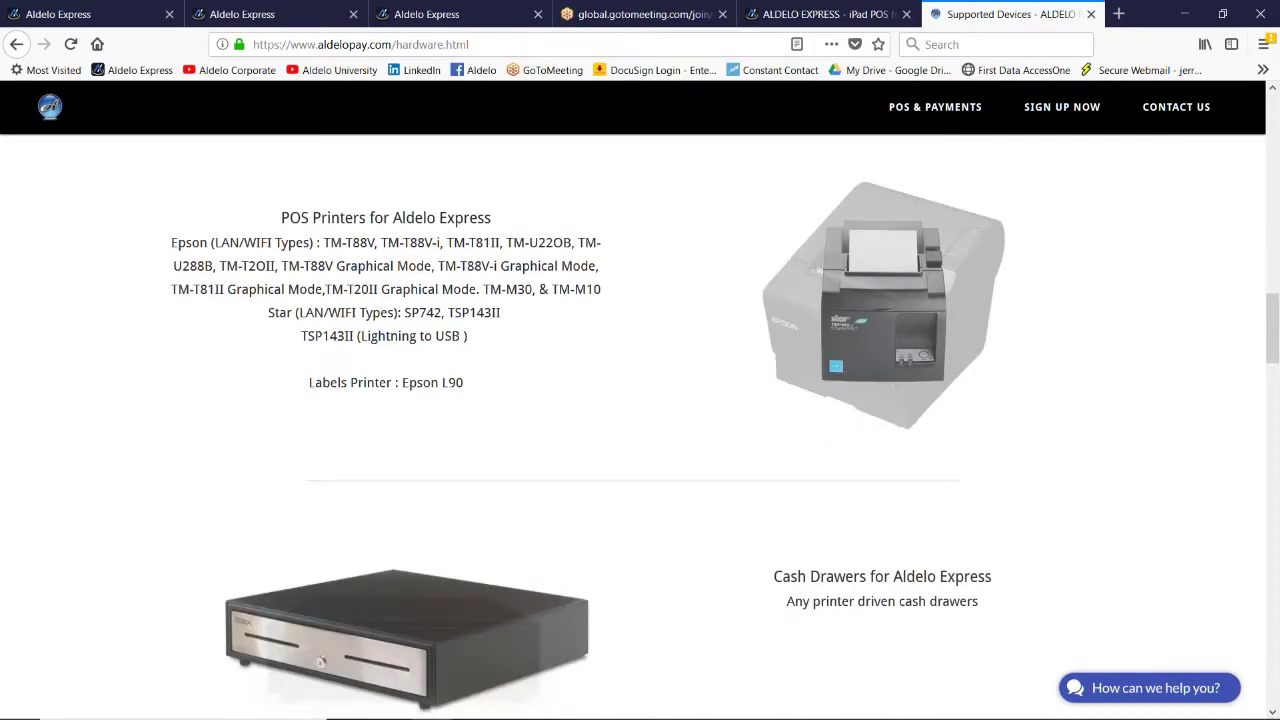
{"action": "scroll", "coordinate": [633, 448], "scroll_direction": "down", "scroll_amount": 3}
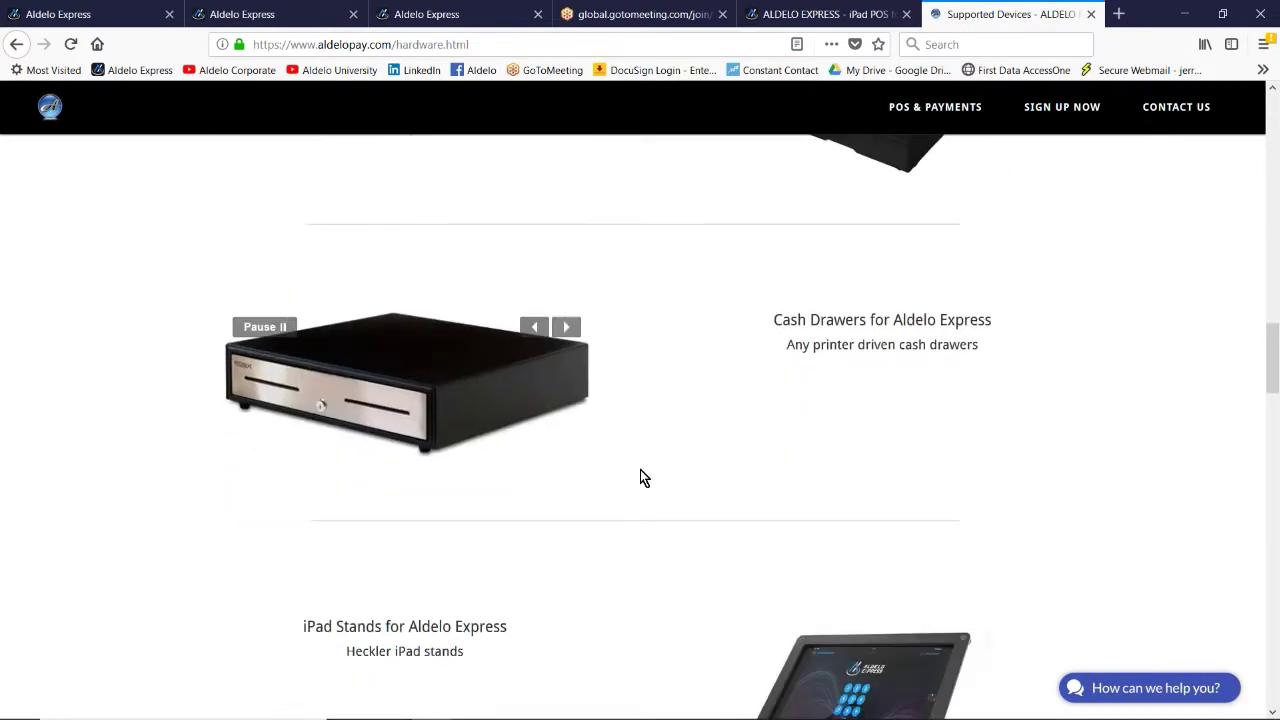
{"action": "scroll", "coordinate": [640, 465], "scroll_direction": "down", "scroll_amount": 2}
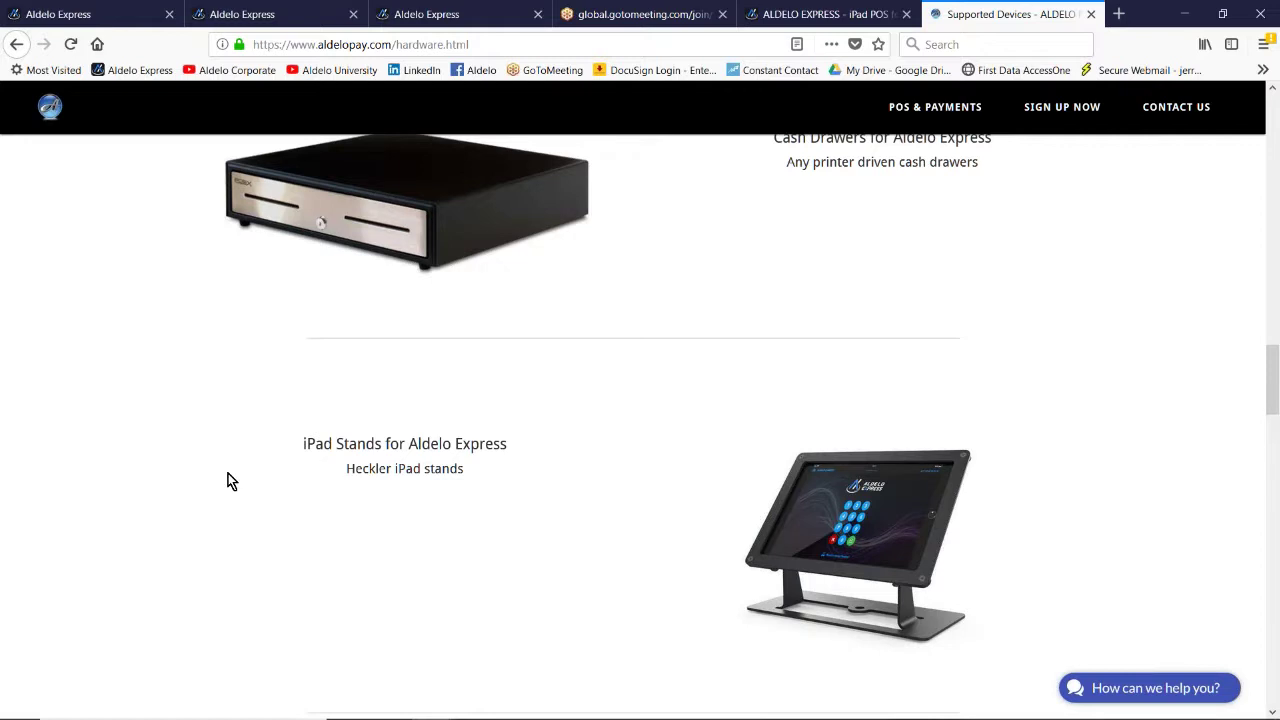
{"action": "scroll", "coordinate": [228, 479], "scroll_direction": "down", "scroll_amount": 2}
{"action": "scroll", "coordinate": [228, 484], "scroll_direction": "down", "scroll_amount": 3}
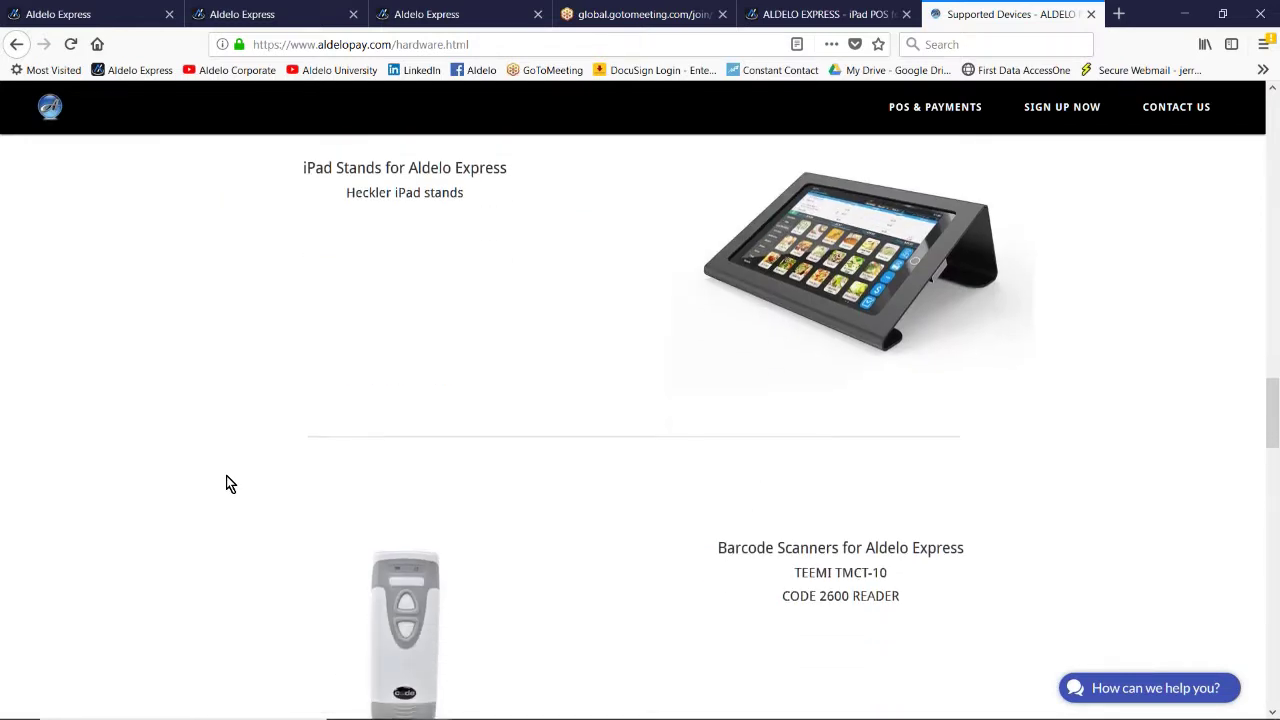